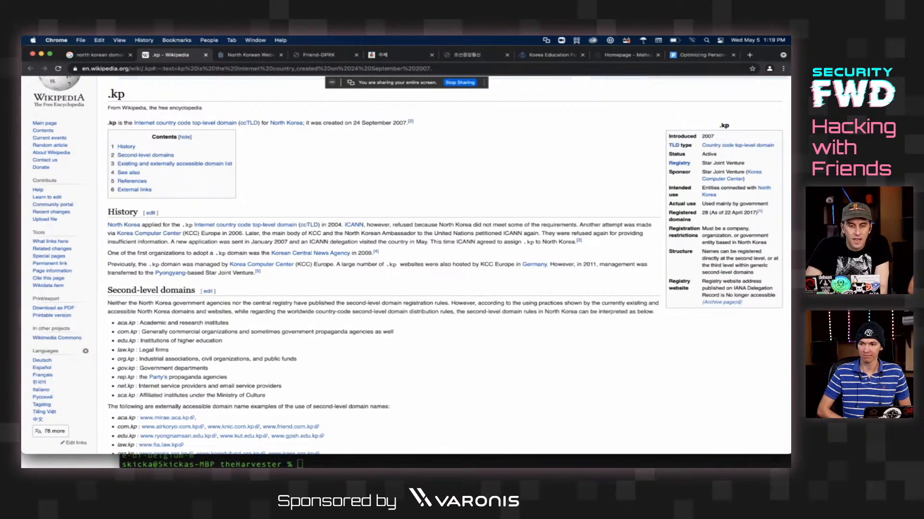
# - Read the .kp article's history and second-level domain sections, including the example addresses for each second-level domain
pyautogui.scroll(-2, 411, 266)
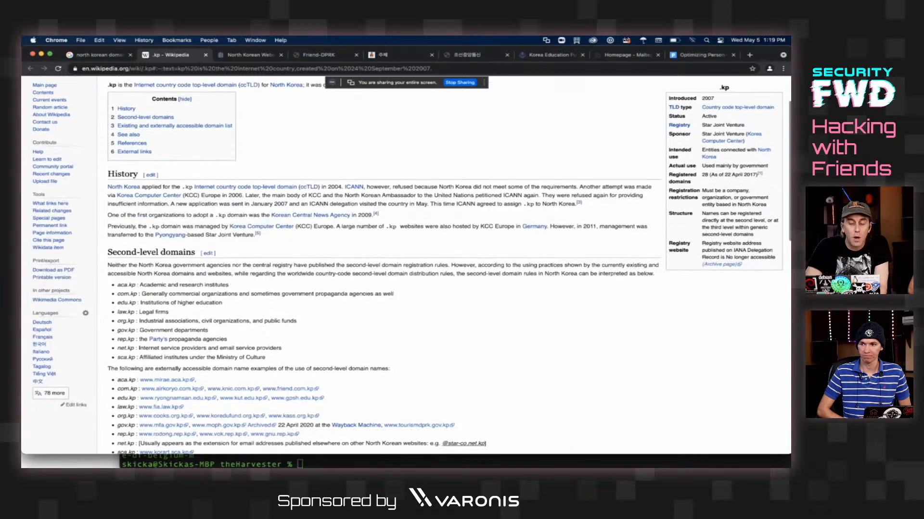
pyautogui.scroll(-2, 407, 265)
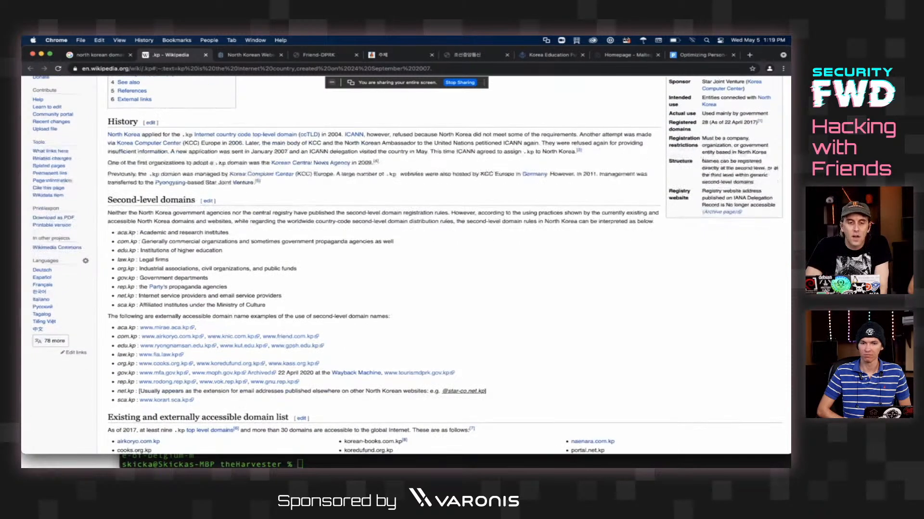
pyautogui.scroll(-1, 407, 266)
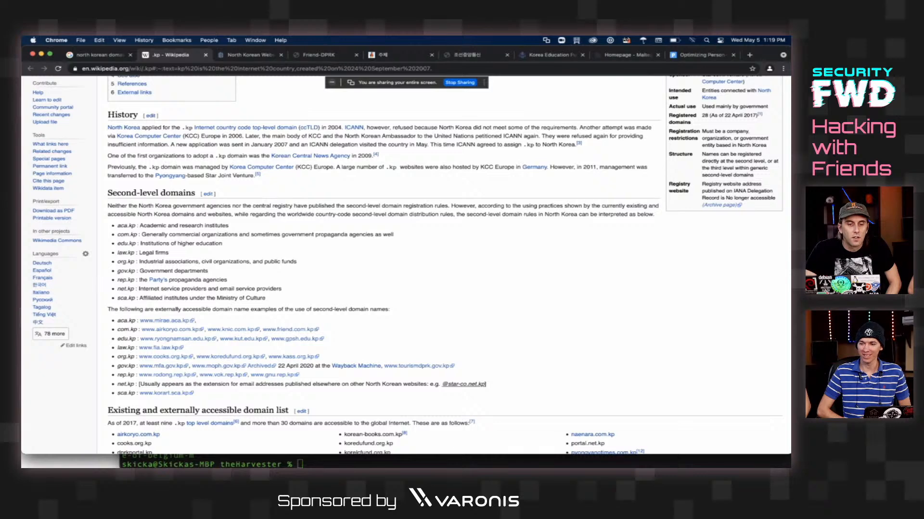
pyautogui.scroll(-1, 407, 266)
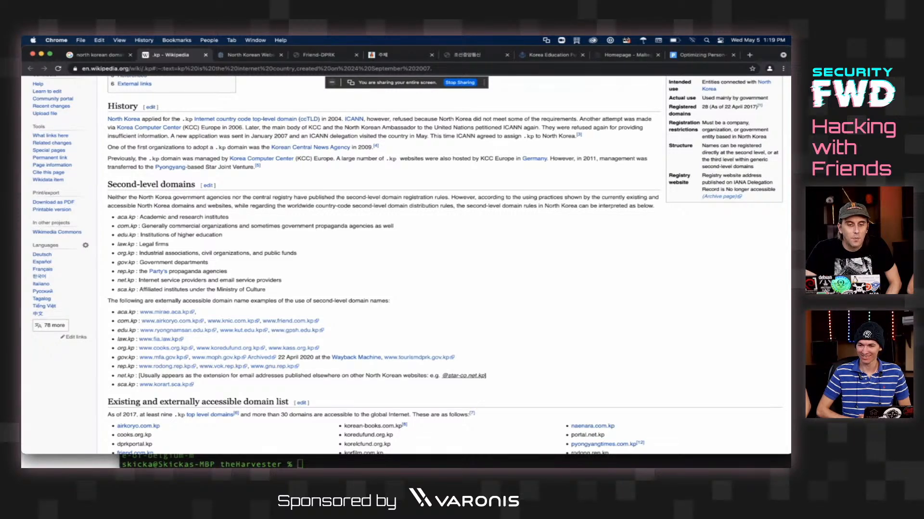
pyautogui.scroll(-2, 408, 265)
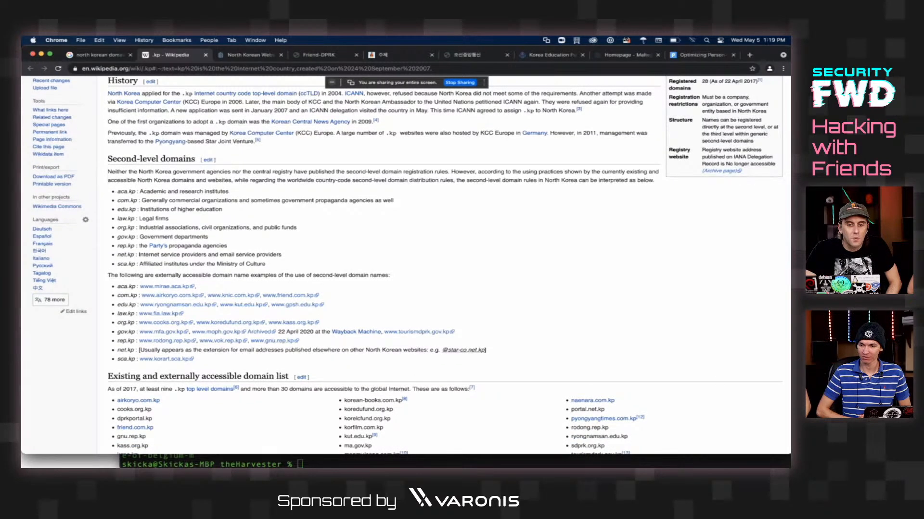
pyautogui.scroll(-2, 176, 276)
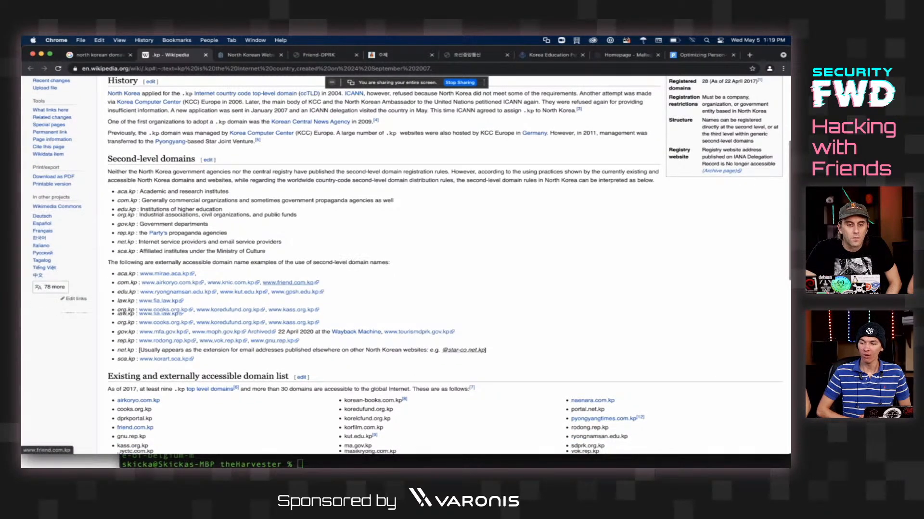
pyautogui.scroll(2, 168, 298)
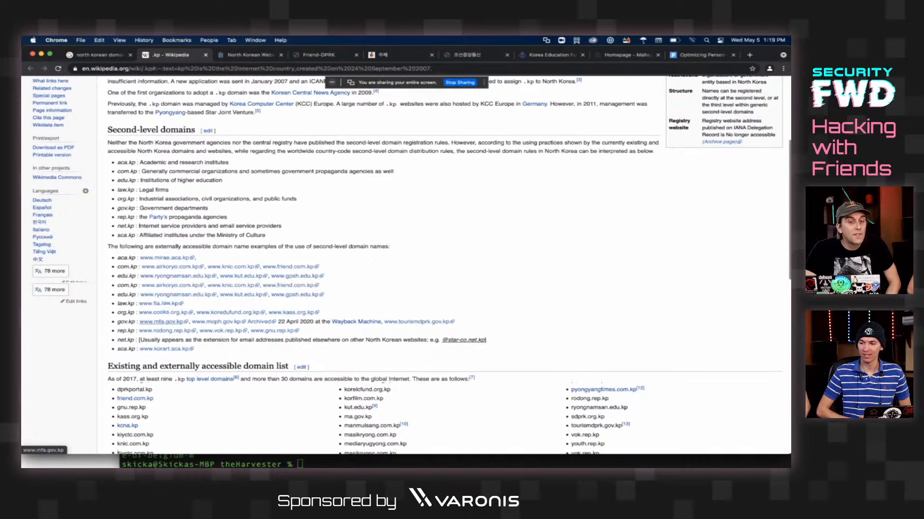
pyautogui.scroll(-3, 163, 321)
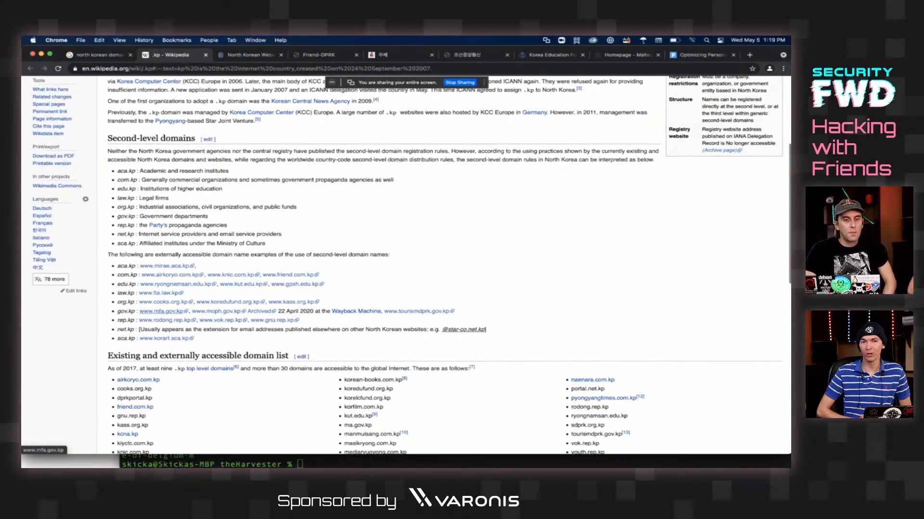
pyautogui.scroll(-1, 166, 309)
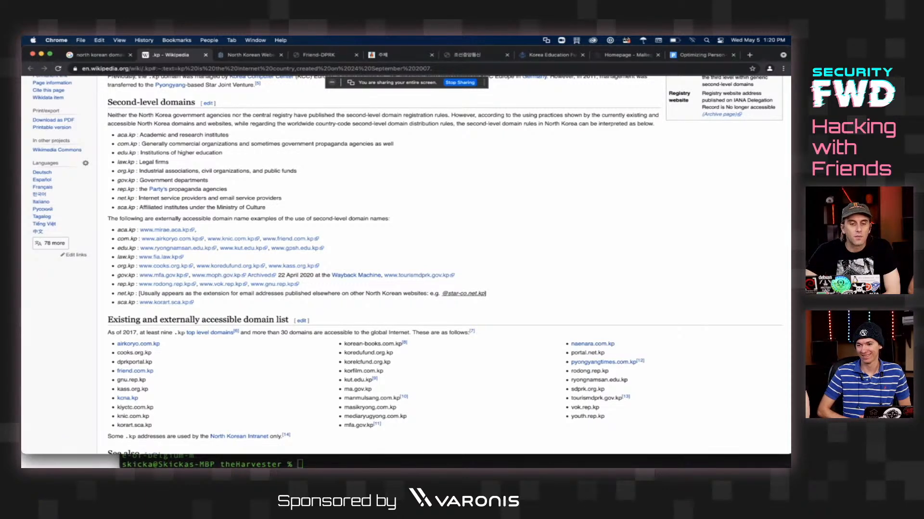
pyautogui.scroll(3, 166, 304)
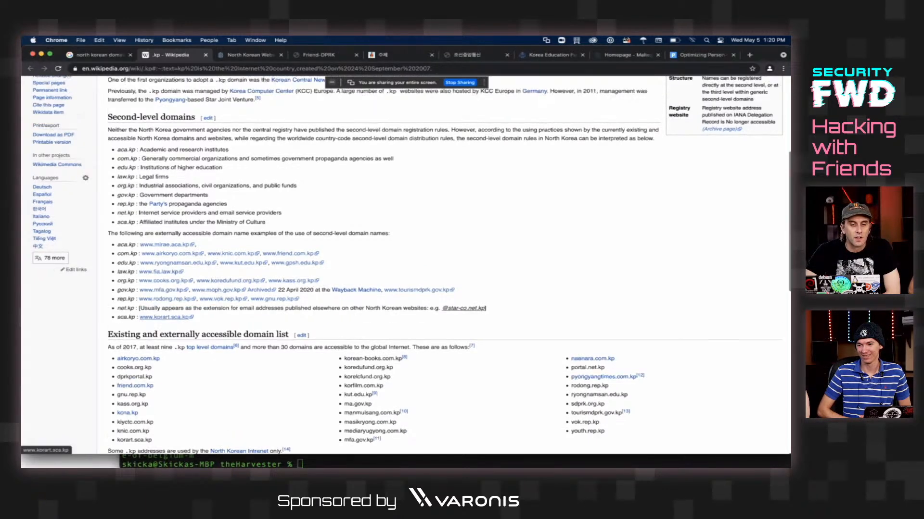
pyautogui.scroll(-3, 166, 304)
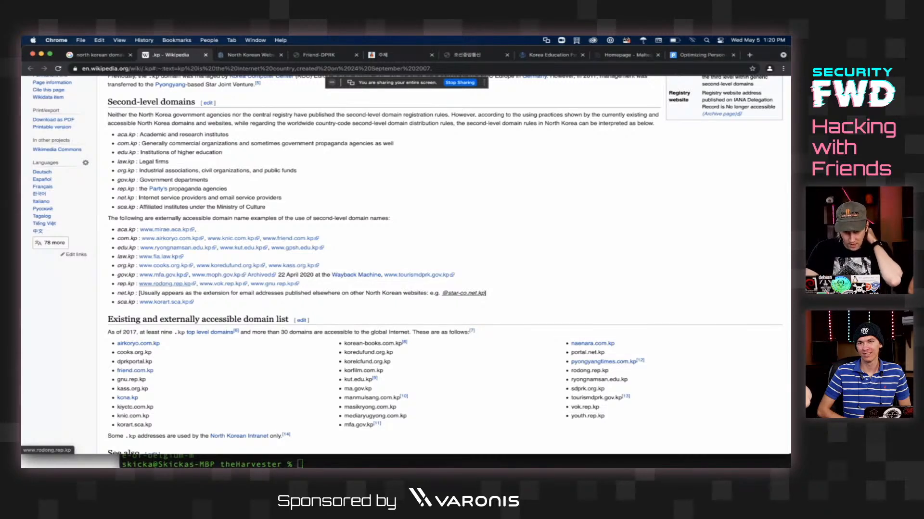
# - Review the .kp article's list of externally accessible domains and the note on intranet addresses, then return to the article's beginning
pyautogui.scroll(-5, 168, 284)
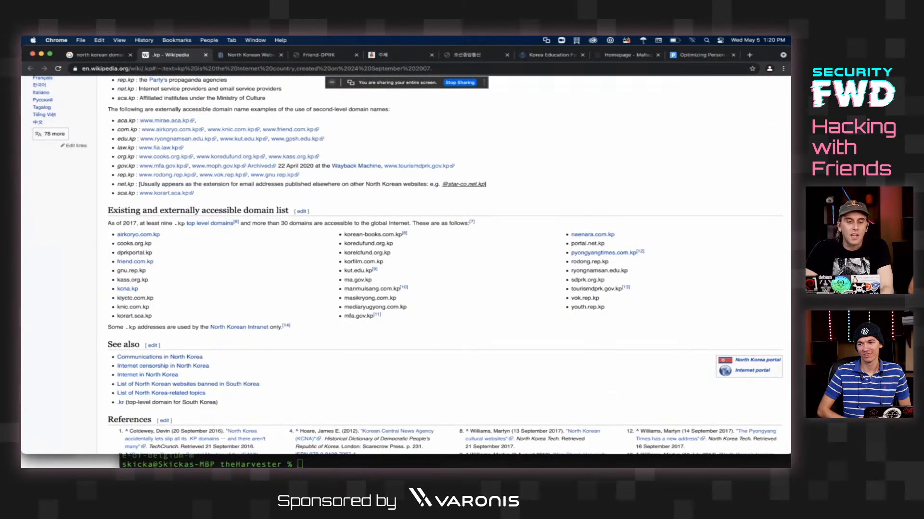
pyautogui.tripleClick(171, 327)
pyautogui.click(171, 327)
pyautogui.scroll(1, 171, 327)
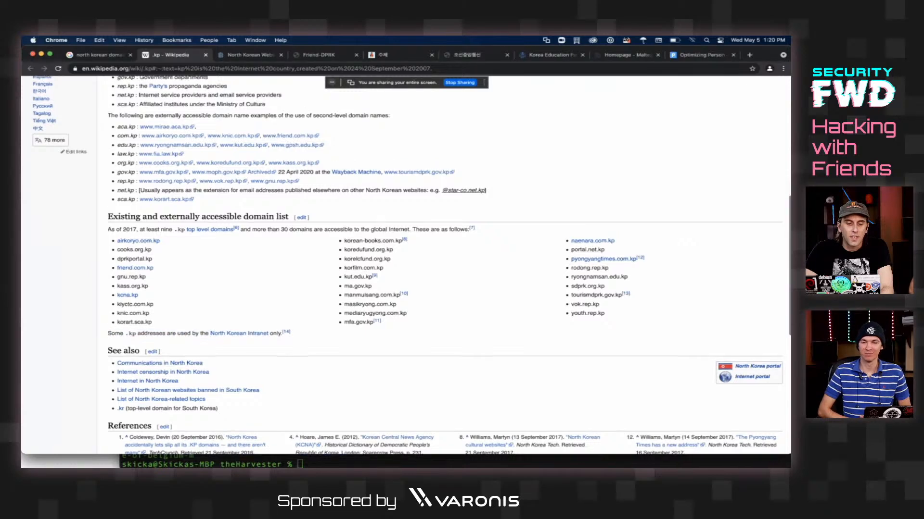
pyautogui.scroll(15, 406, 264)
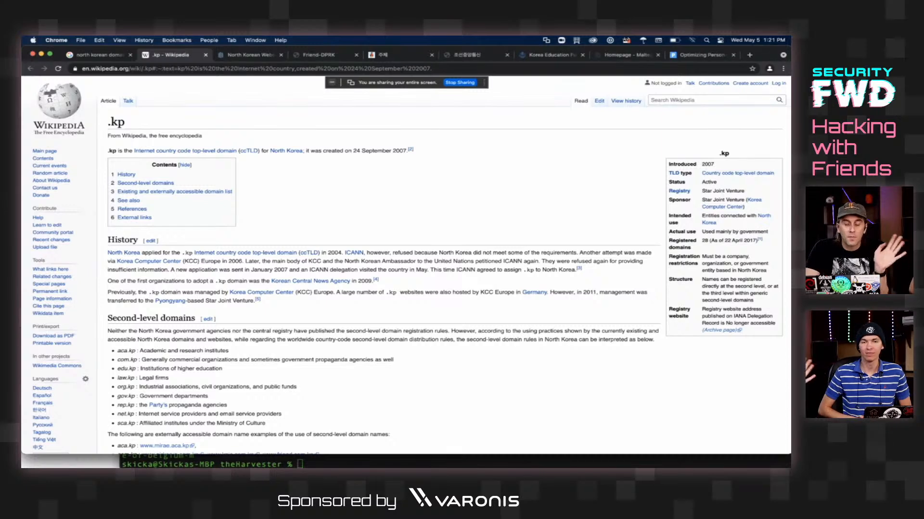
# - Switch to the PIIE article "North Korean Websites: The Complete List!" and look through its reproduced list of .kp websites
pyautogui.click(250, 55)
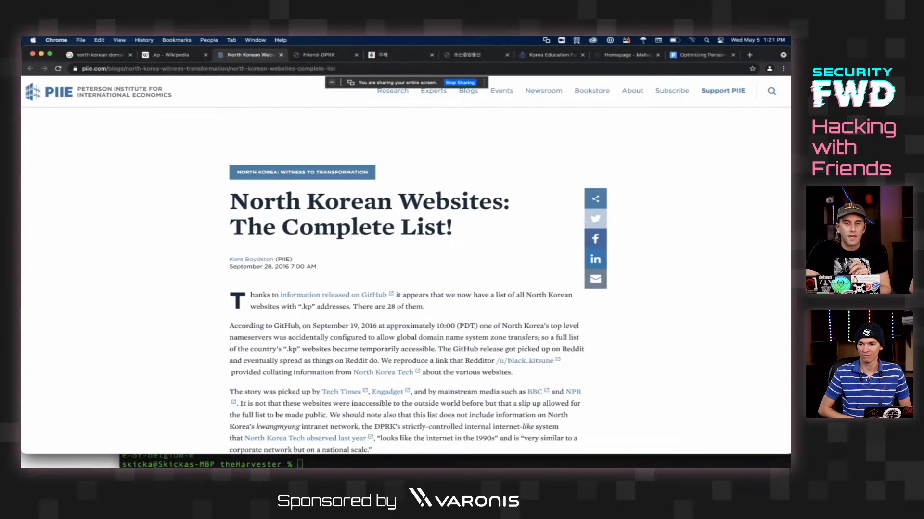
pyautogui.scroll(-3, 407, 279)
pyautogui.scroll(2, 406, 279)
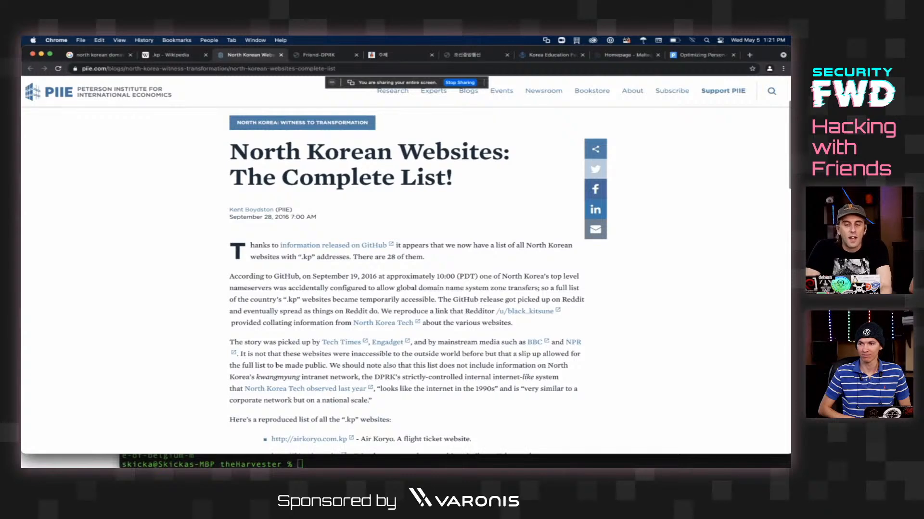
pyautogui.scroll(-10, 307, 269)
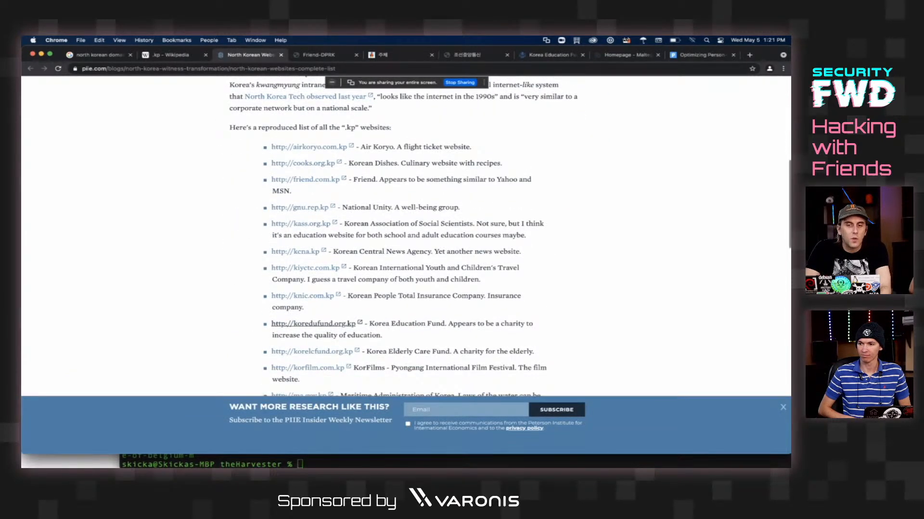
pyautogui.scroll(-3, 402, 235)
pyautogui.scroll(-8, 312, 251)
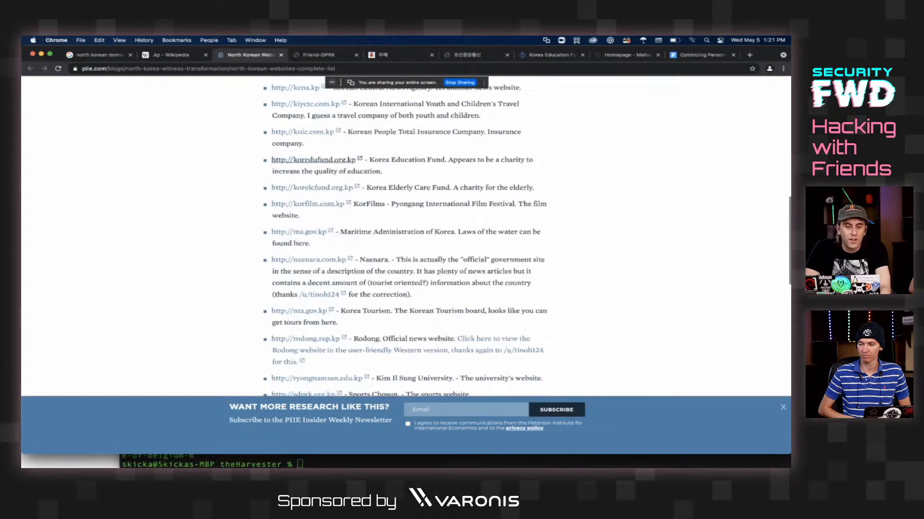
pyautogui.scroll(3, 472, 275)
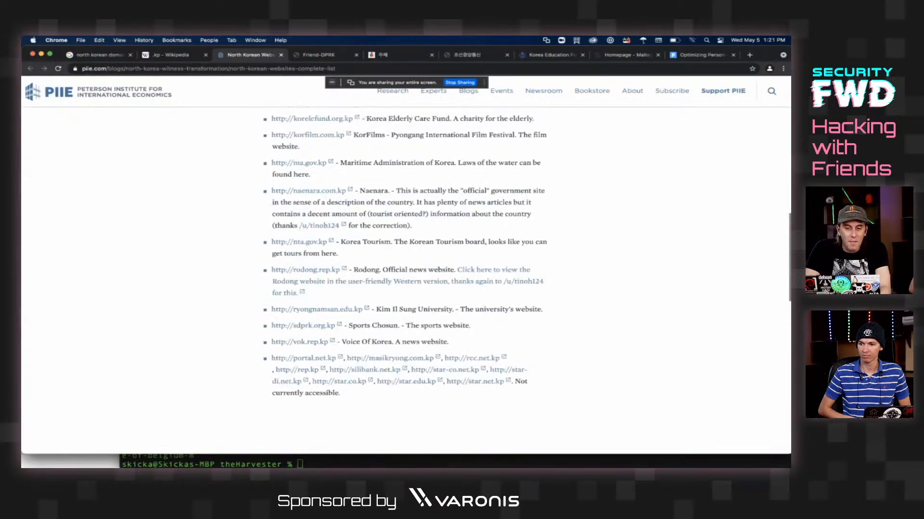
pyautogui.scroll(10, 312, 335)
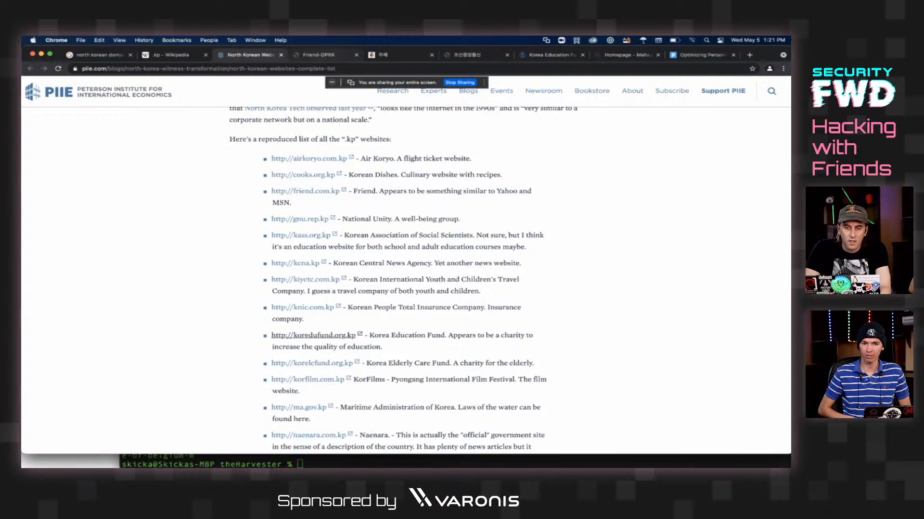
pyautogui.scroll(-1, 312, 336)
pyautogui.scroll(-3, 312, 335)
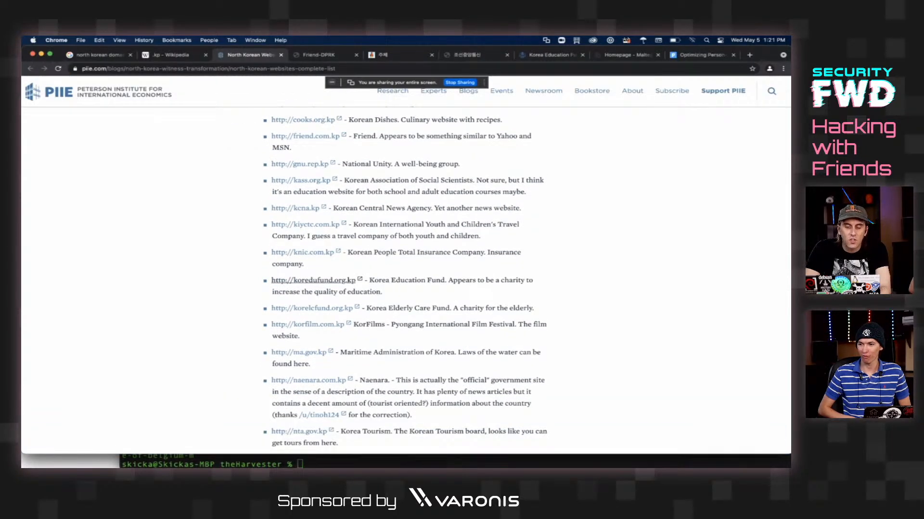
pyautogui.scroll(-2, 313, 280)
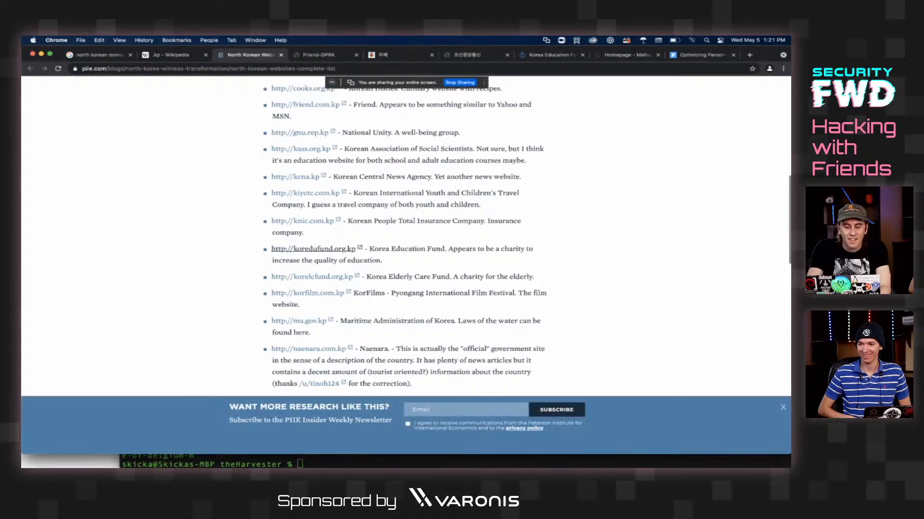
# - Search the PIIE article for "friend" and view the matching website entry
pyautogui.press('cmd+f')
pyautogui.write('friend')
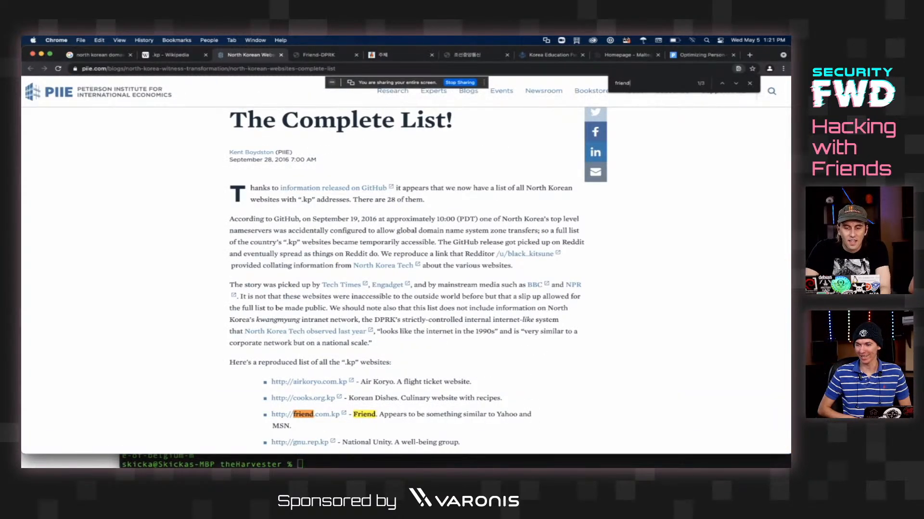
pyautogui.scroll(-3, 409, 235)
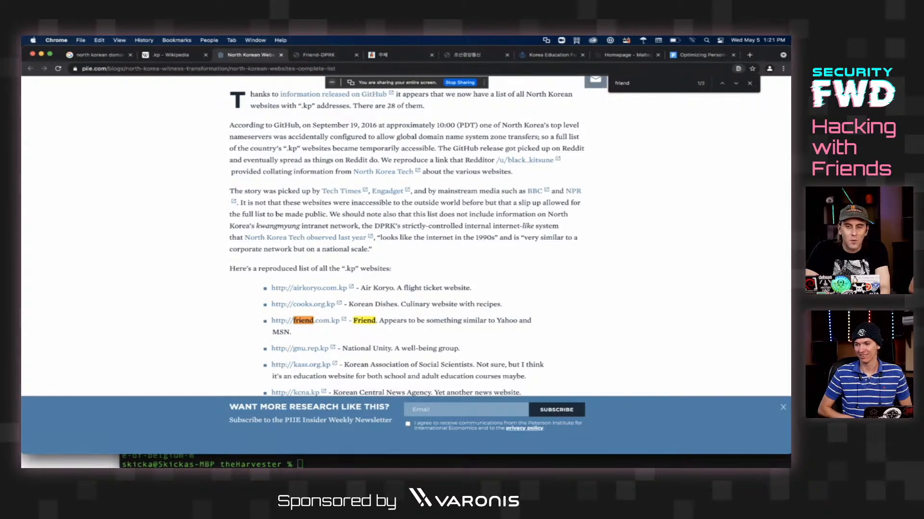
# - Switch to the open Friend-DPRK site and look over its Pyongyang Ostrich Farm page, header and photo gallery
pyautogui.press('super+4')
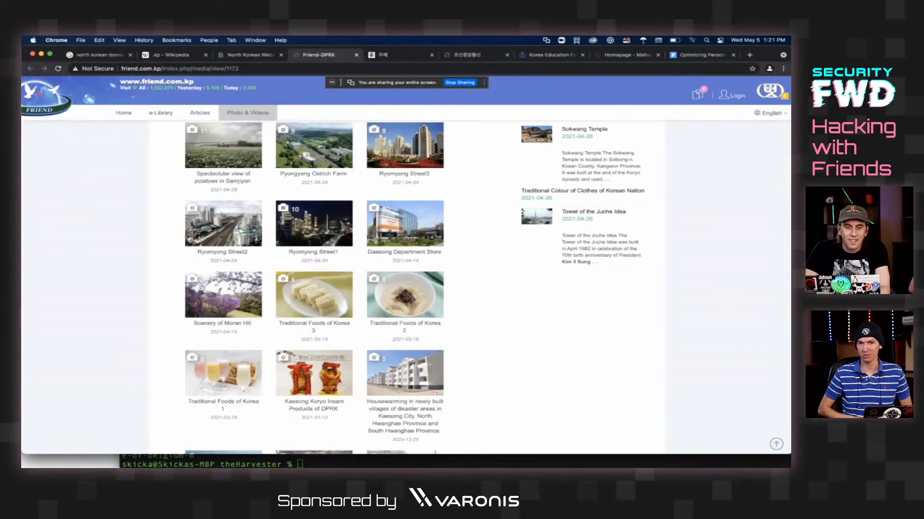
pyautogui.scroll(7, 409, 289)
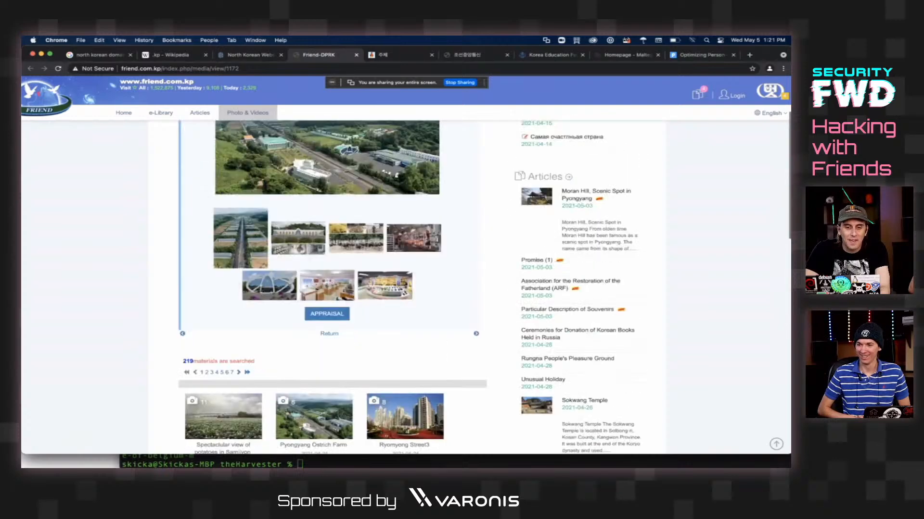
pyautogui.scroll(3, 405, 265)
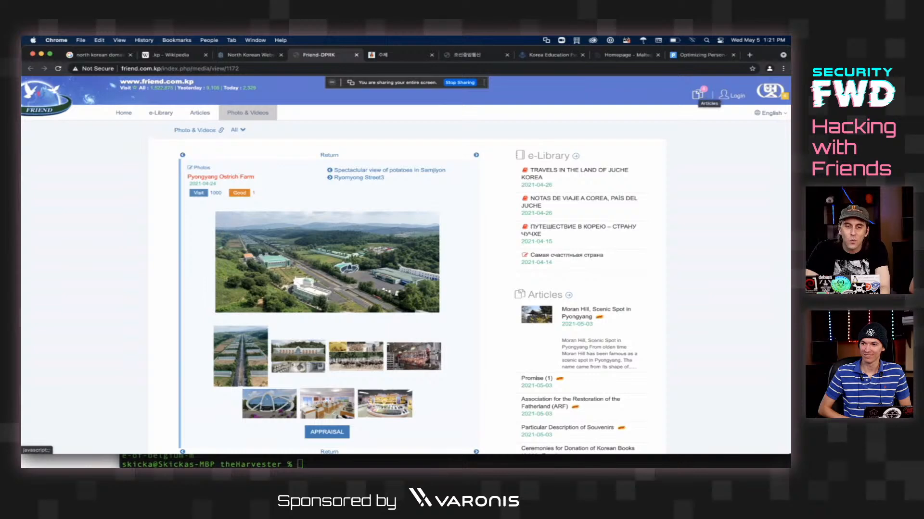
pyautogui.click(697, 94)
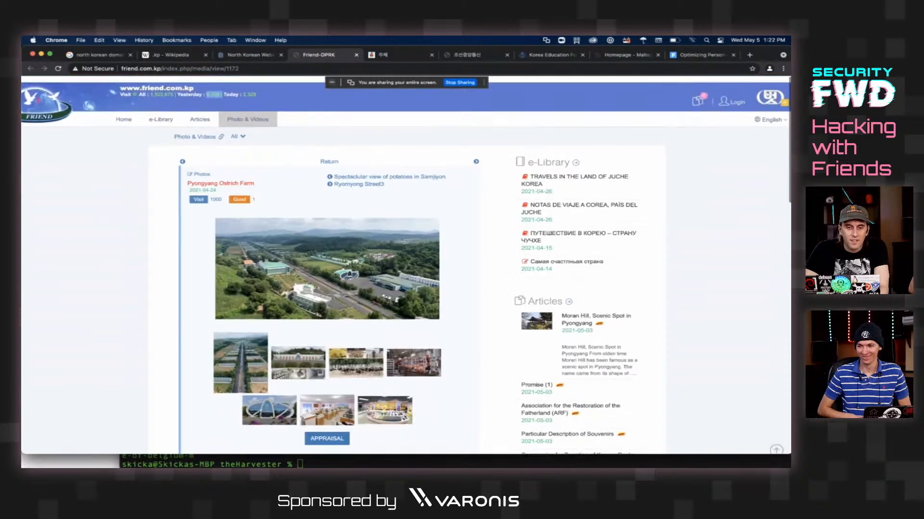
pyautogui.scroll(-10, 314, 242)
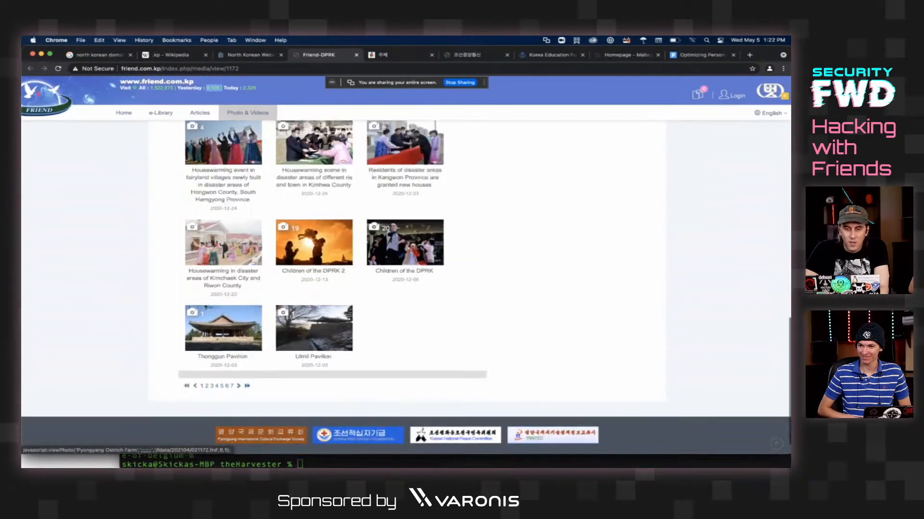
# - Enlarge the main Pyongyang Ostrich Farm photo and display the site's connection security information
pyautogui.click(313, 243)
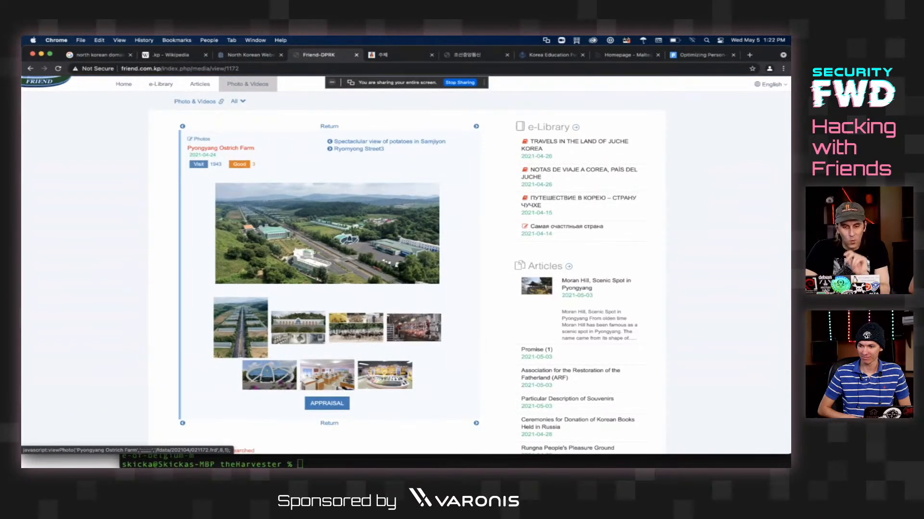
pyautogui.scroll(-7, 314, 243)
pyautogui.scroll(8, 313, 243)
pyautogui.click(314, 243)
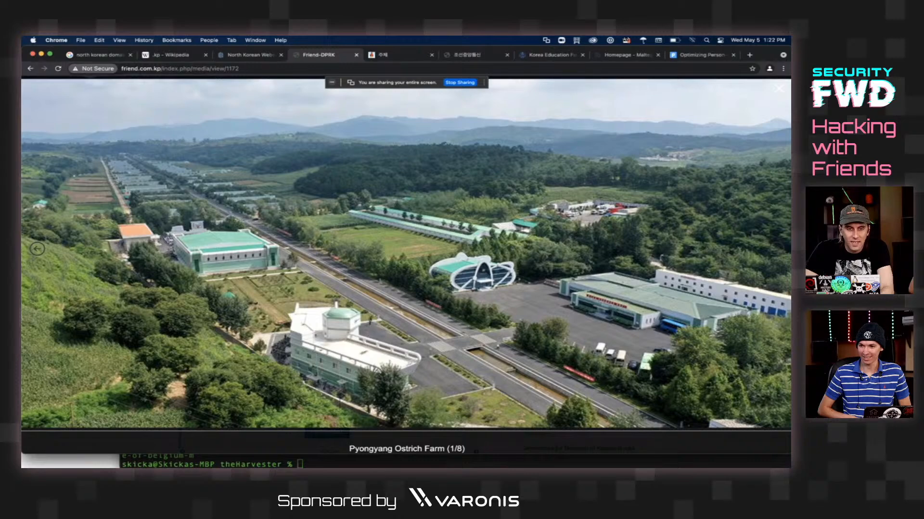
pyautogui.click(93, 68)
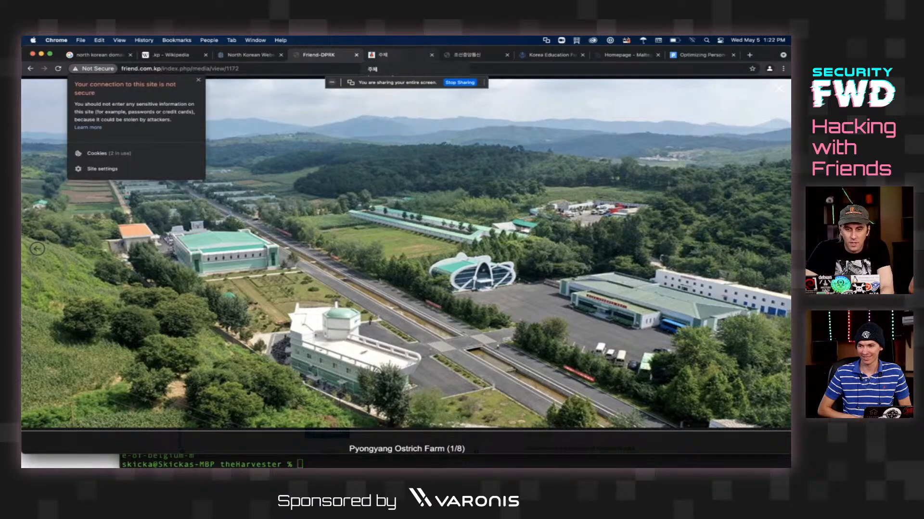
# - Switch to the open kass.org.kp site and look over its homepage down to the footer and back
pyautogui.click(385, 55)
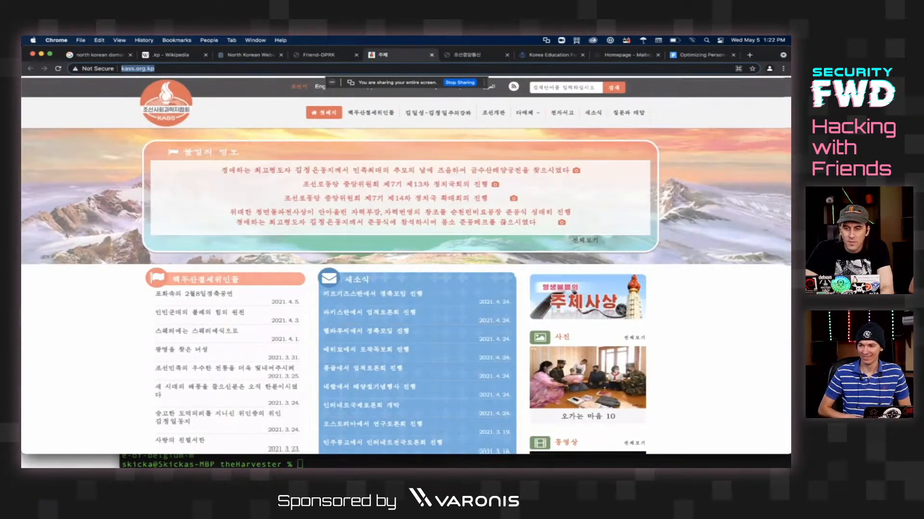
pyautogui.scroll(-2, 405, 265)
pyautogui.scroll(-15, 405, 264)
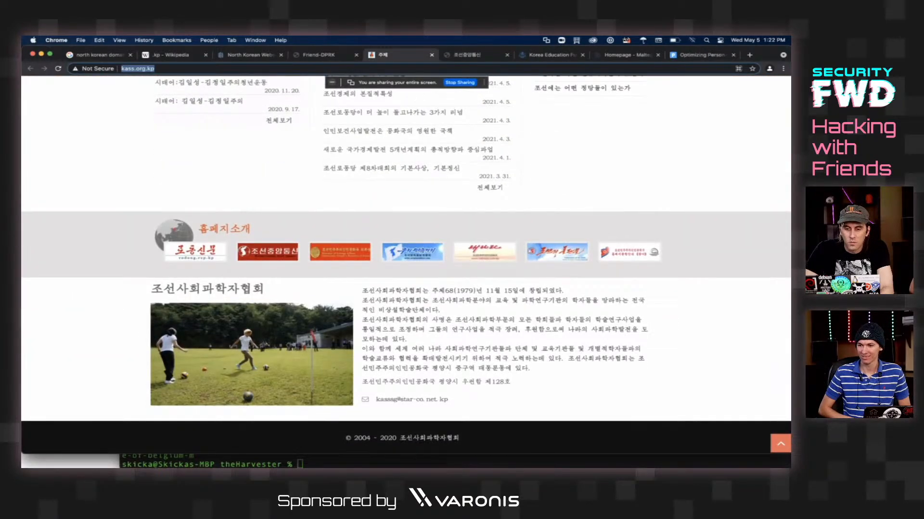
pyautogui.scroll(20, 406, 264)
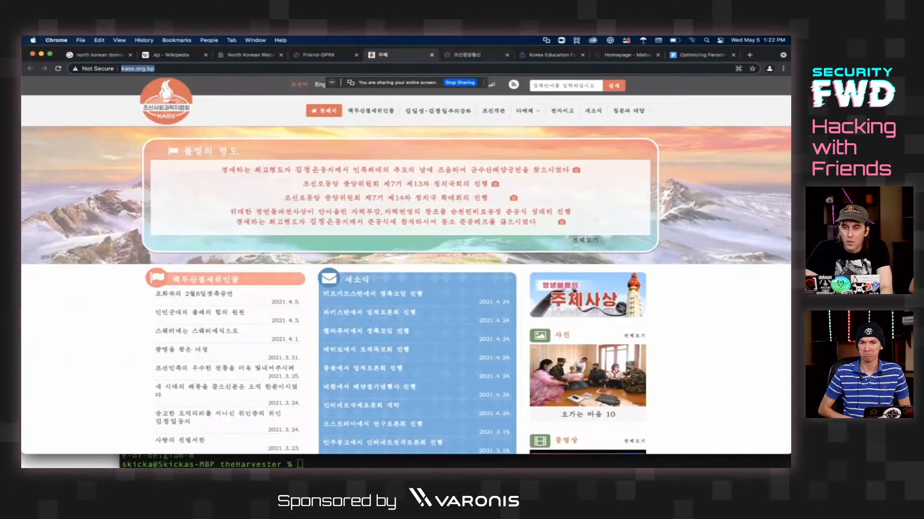
# - Switch to the open KCNA site and look over the headlines on its English homepage
pyautogui.hotkey('ctrl', 'Tab')
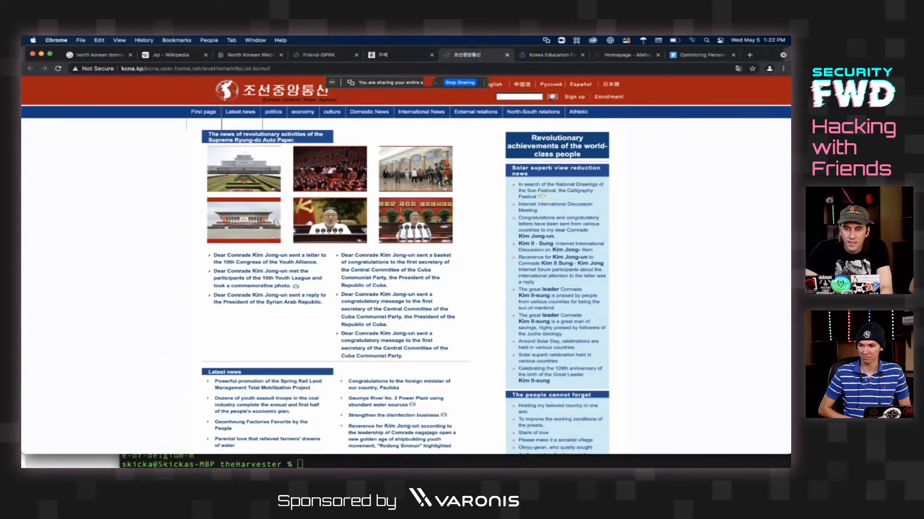
pyautogui.press('super+Tab')
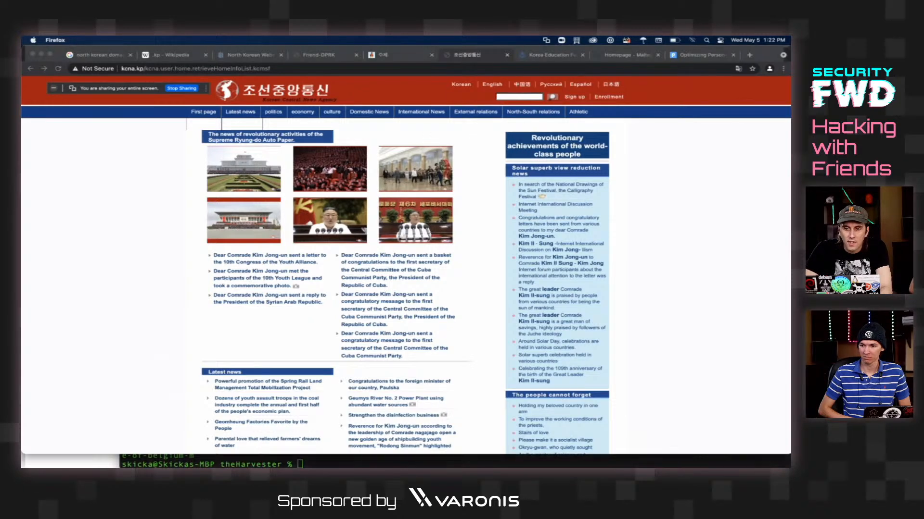
pyautogui.press('super+Tab')
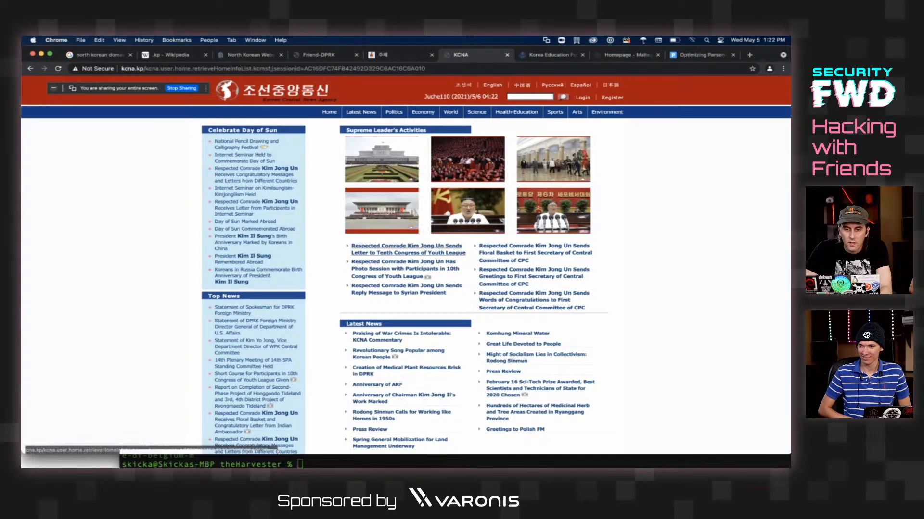
pyautogui.scroll(-3, 406, 249)
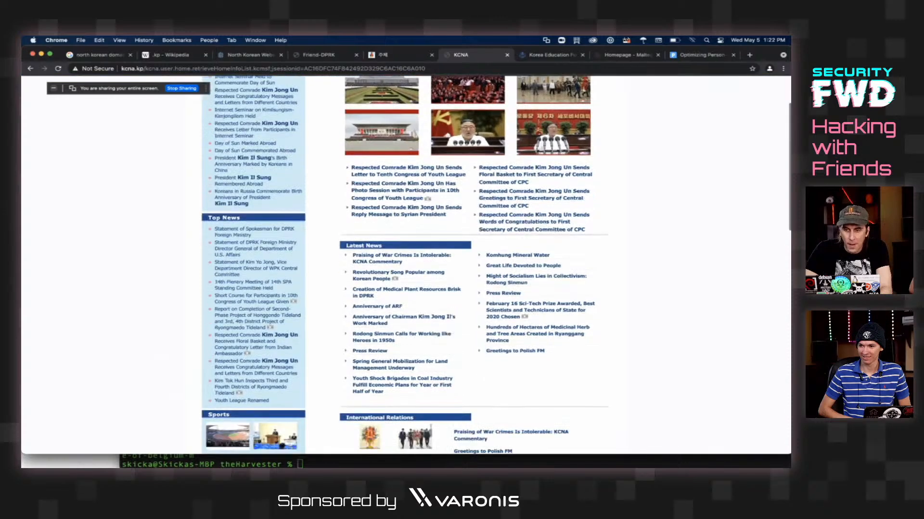
pyautogui.scroll(5, 406, 249)
# - Switch to the open Korea Education Fund site and look over its About Us overview down to the footer contacts
pyautogui.click(548, 54)
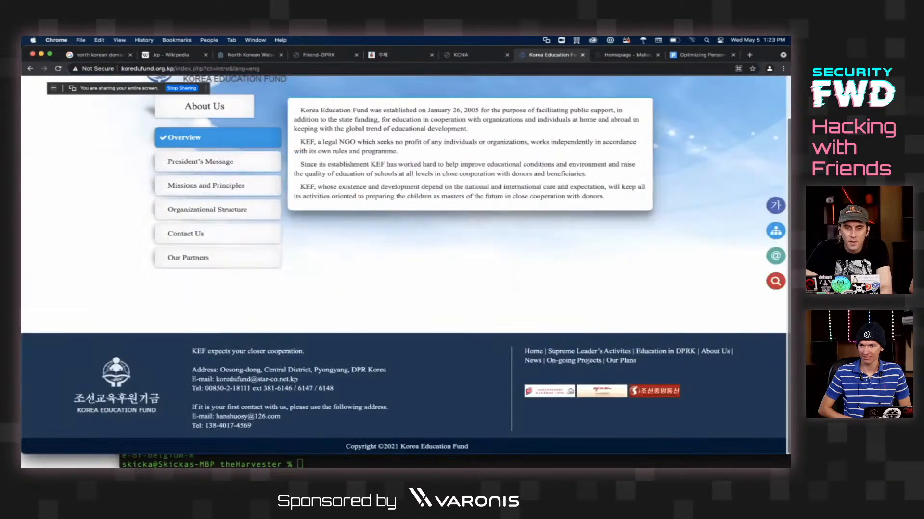
pyautogui.scroll(2, 406, 240)
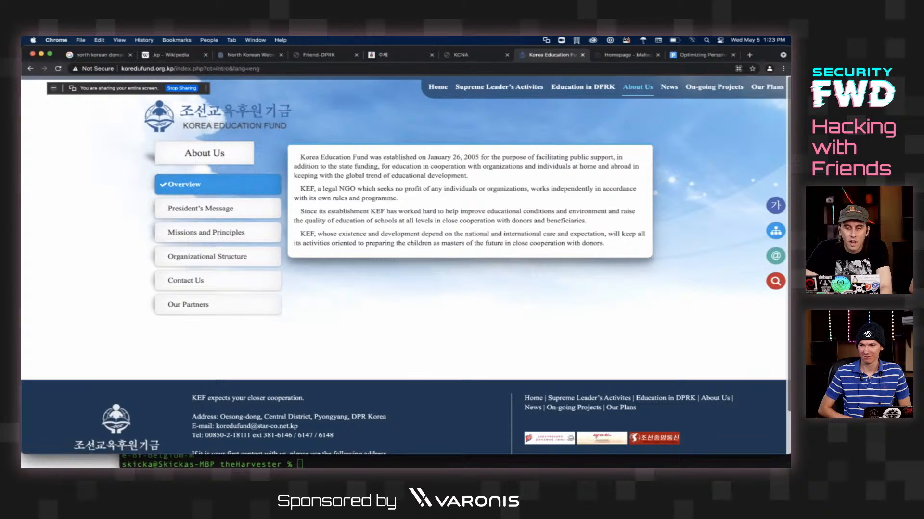
pyautogui.scroll(-2, 405, 264)
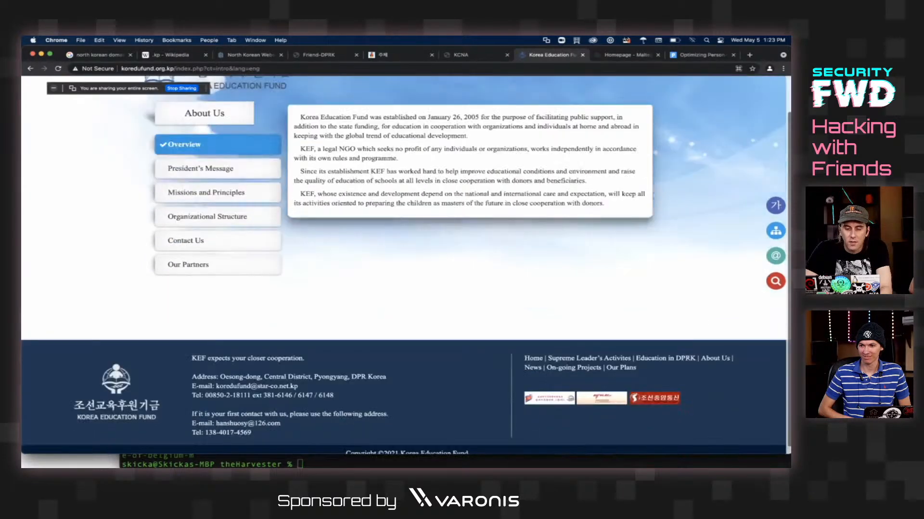
pyautogui.scroll(2, 406, 265)
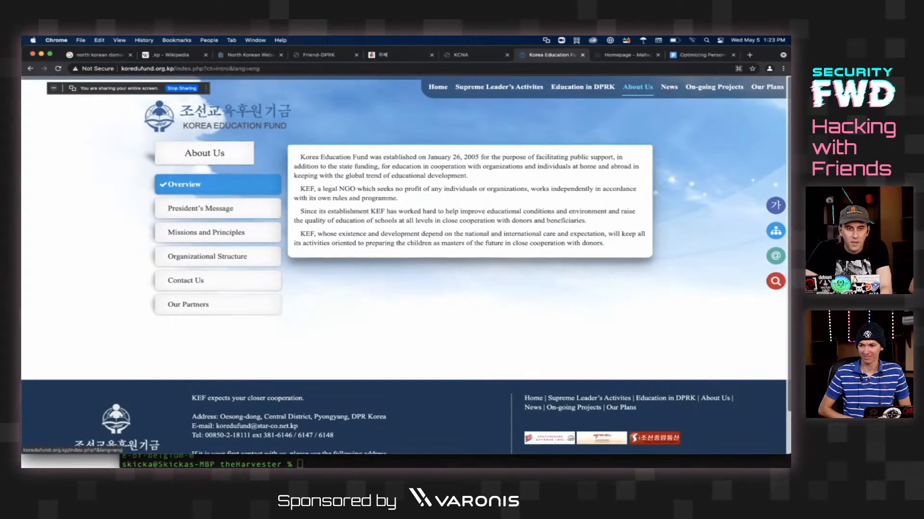
pyautogui.click(94, 69)
pyautogui.click(94, 69)
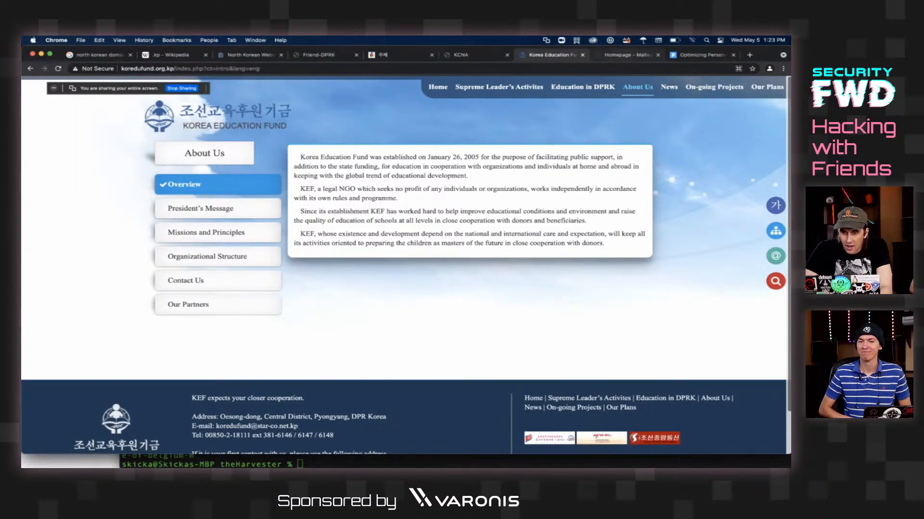
# - Switch to the open maltego.com site and look over its homepage, including the product description and The Power of Transforms section
pyautogui.click(626, 54)
pyautogui.scroll(20, 404, 241)
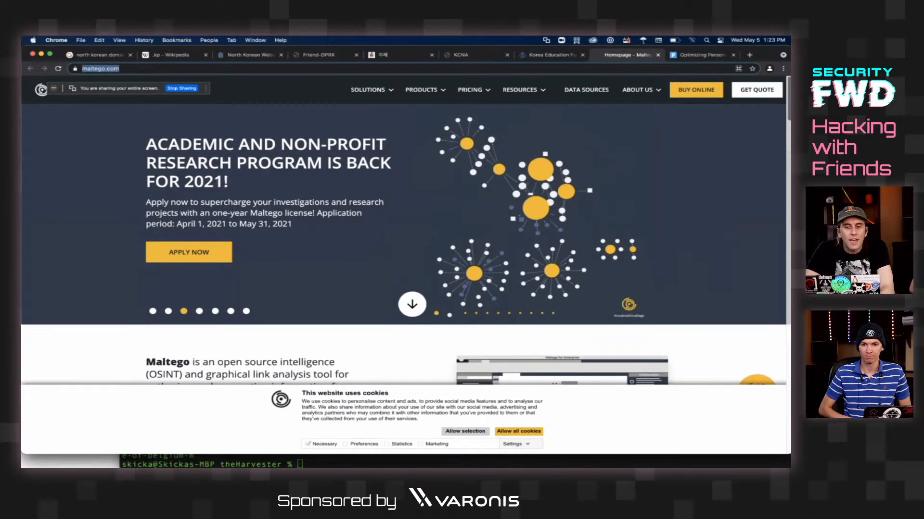
pyautogui.scroll(-5, 290, 229)
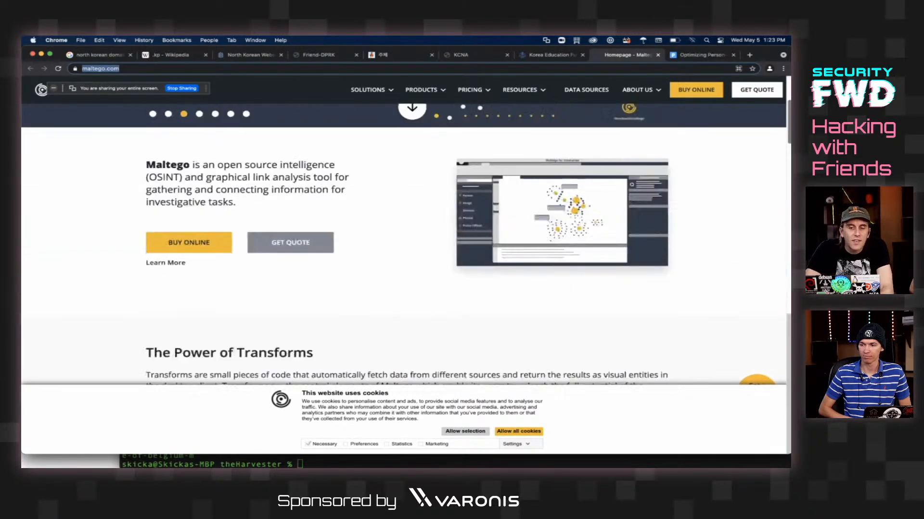
pyautogui.scroll(4, 290, 229)
pyautogui.scroll(-5, 290, 229)
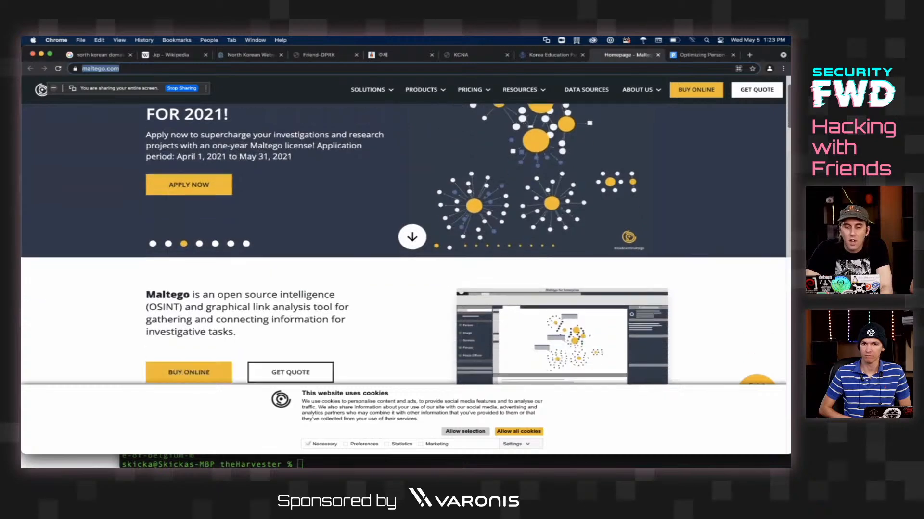
pyautogui.scroll(-4, 290, 229)
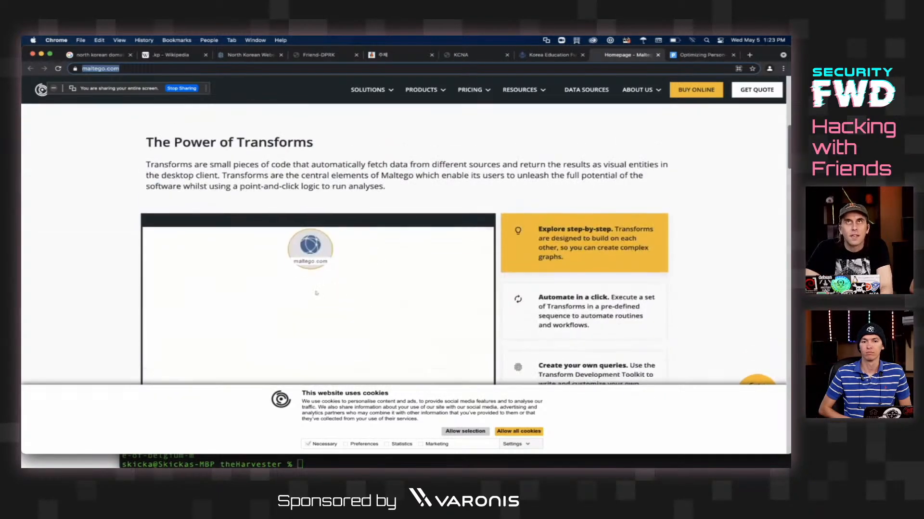
pyautogui.scroll(7, 290, 229)
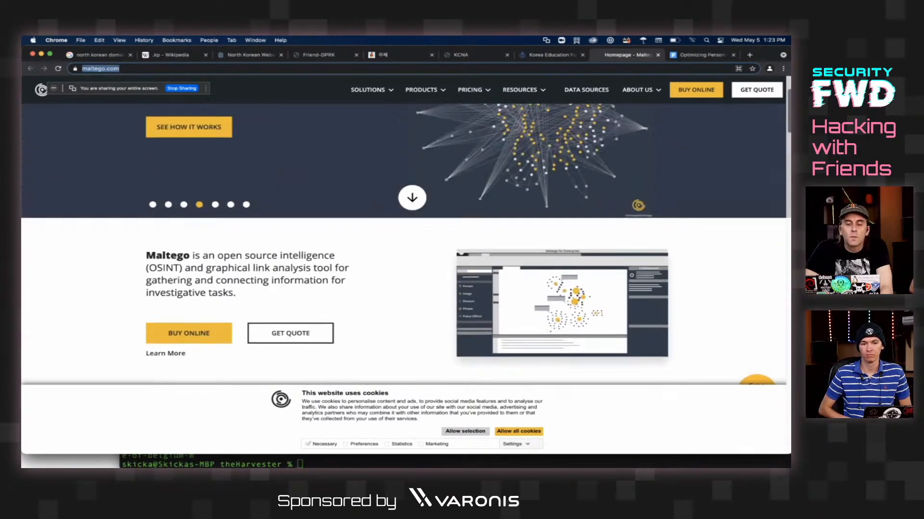
pyautogui.scroll(2, 290, 229)
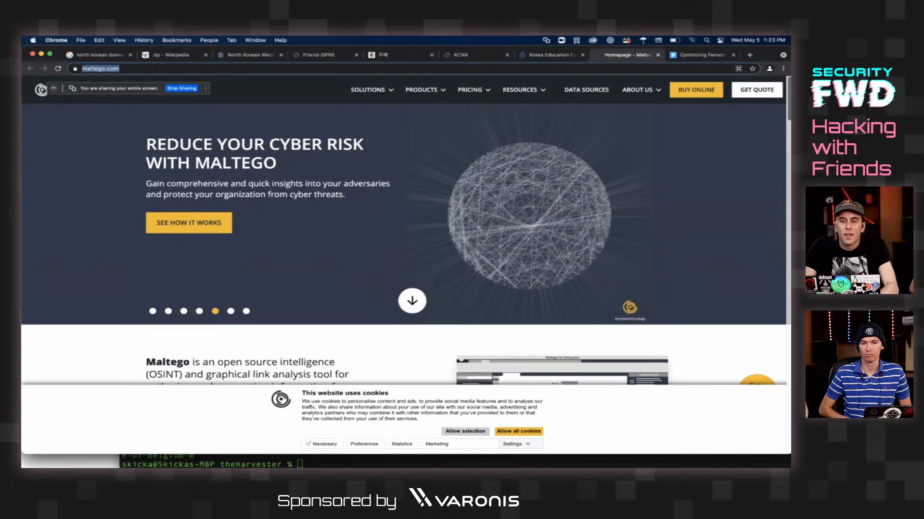
# - Switch to the Maltego application and inspect the theranos.com domain entity in New Graph (4)
pyautogui.moveTo(553, 460)
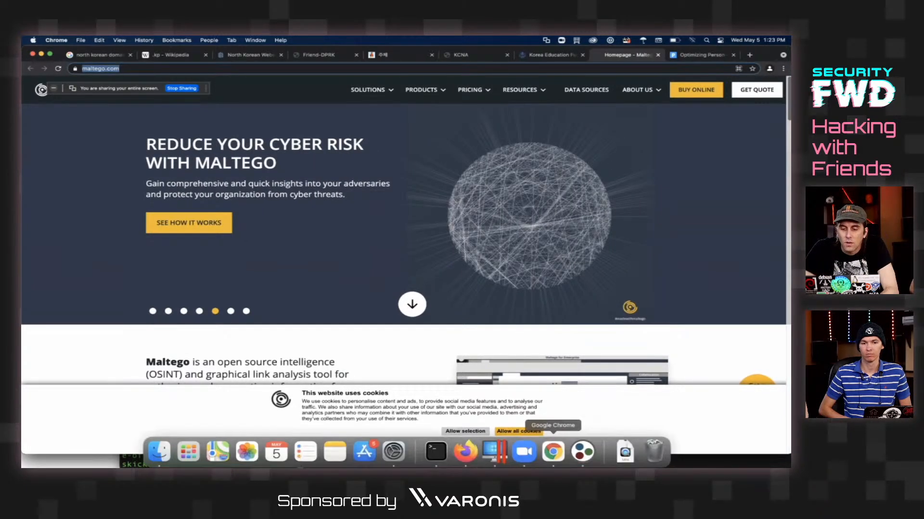
pyautogui.click(582, 451)
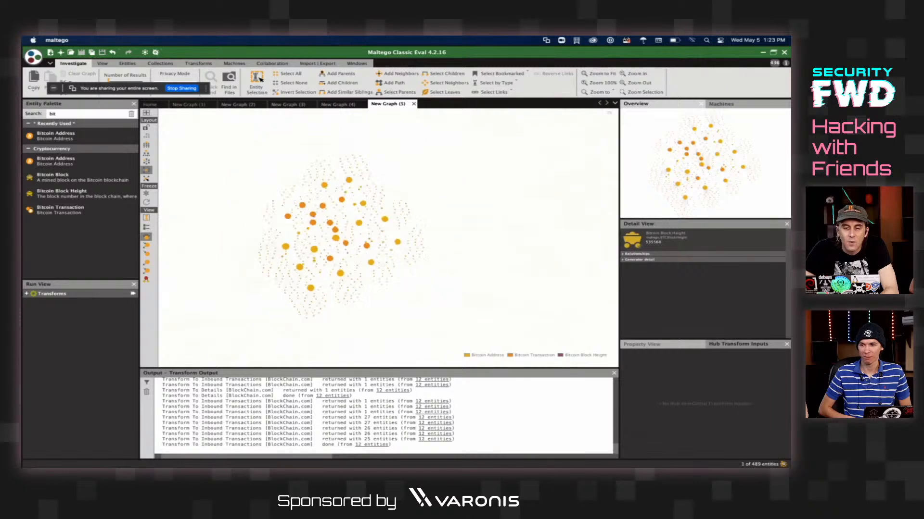
pyautogui.click(337, 104)
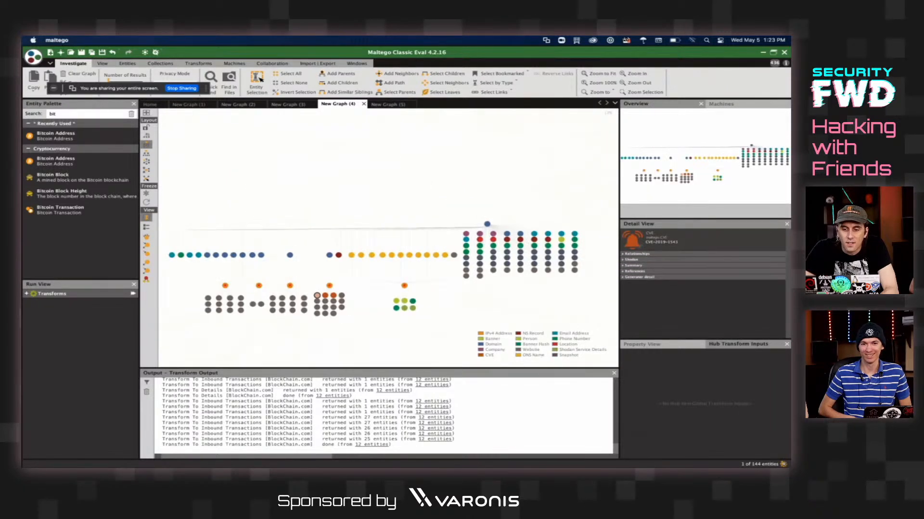
pyautogui.click(487, 224)
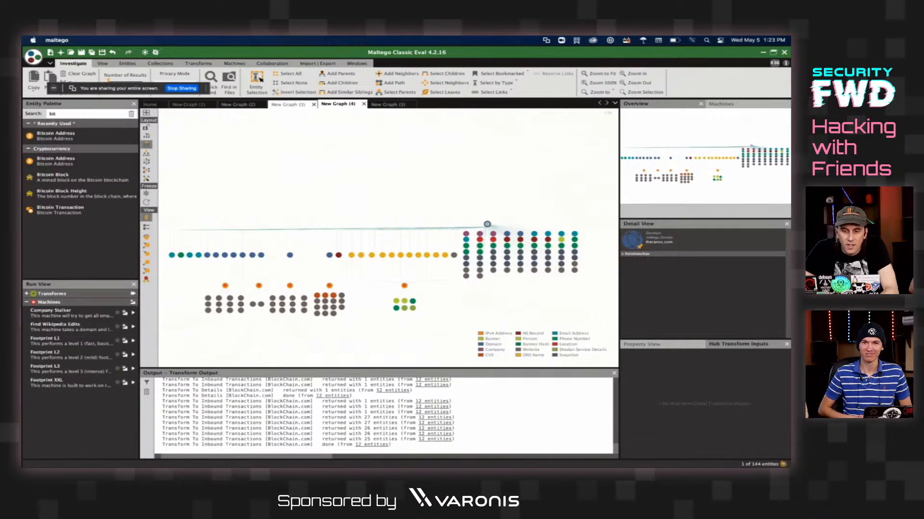
# - In New Graph (3), select all entities and filter their detail list for "sawa"
pyautogui.click(288, 104)
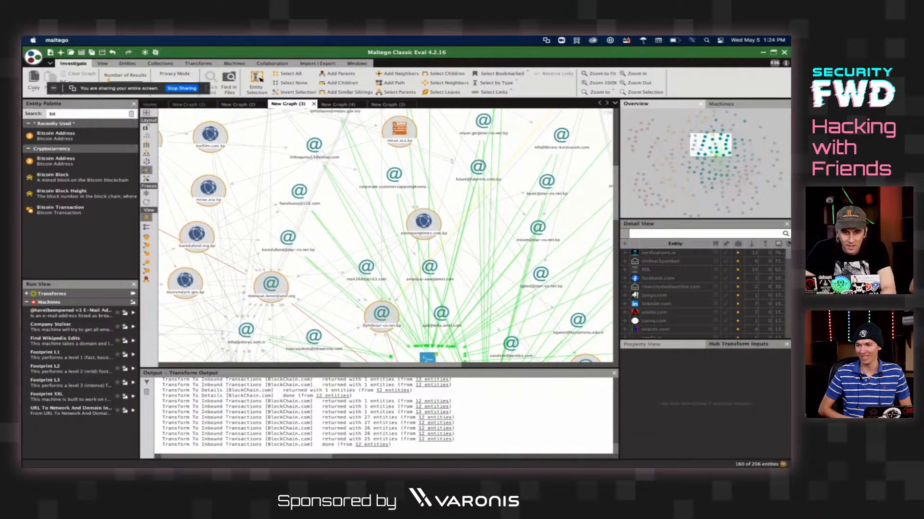
pyautogui.click(632, 234)
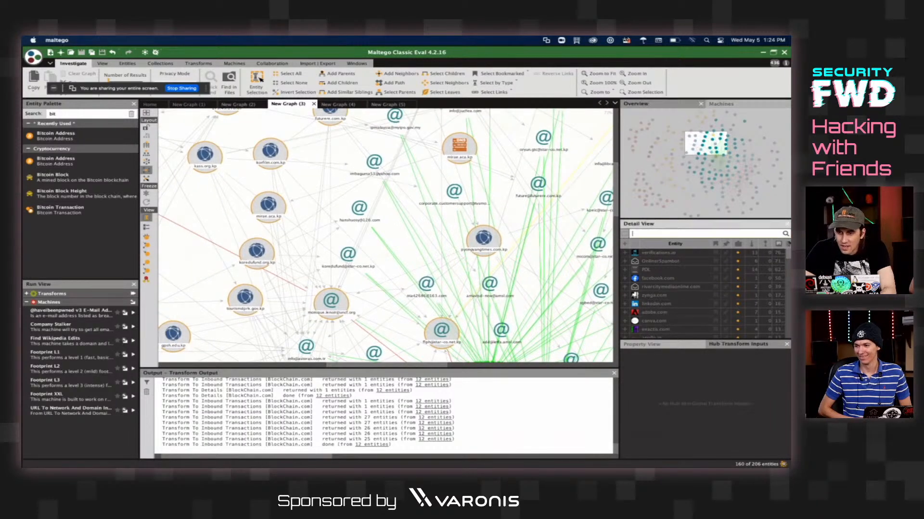
pyautogui.write('sawa')
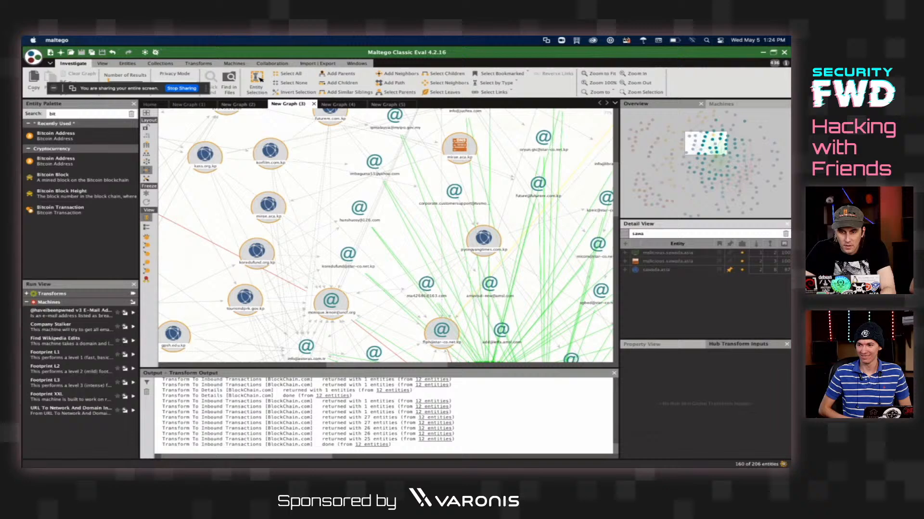
pyautogui.press('Escape')
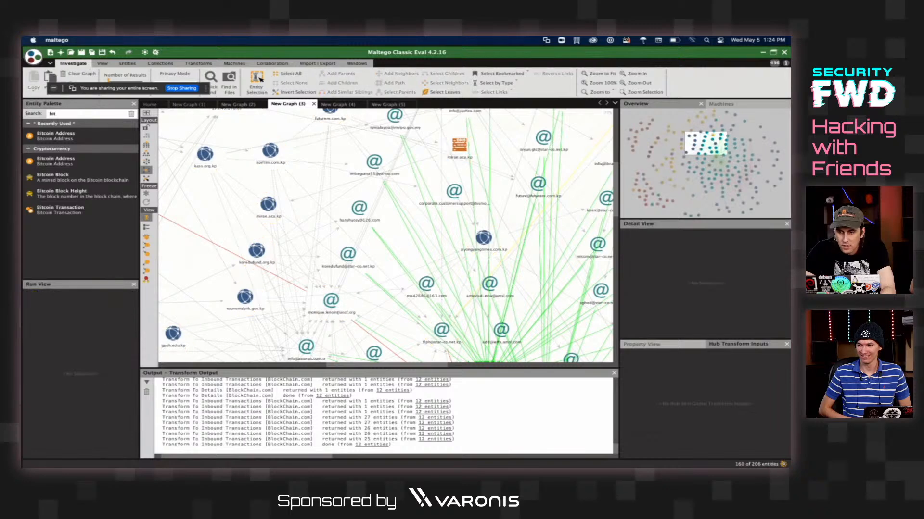
pyautogui.press('super+a')
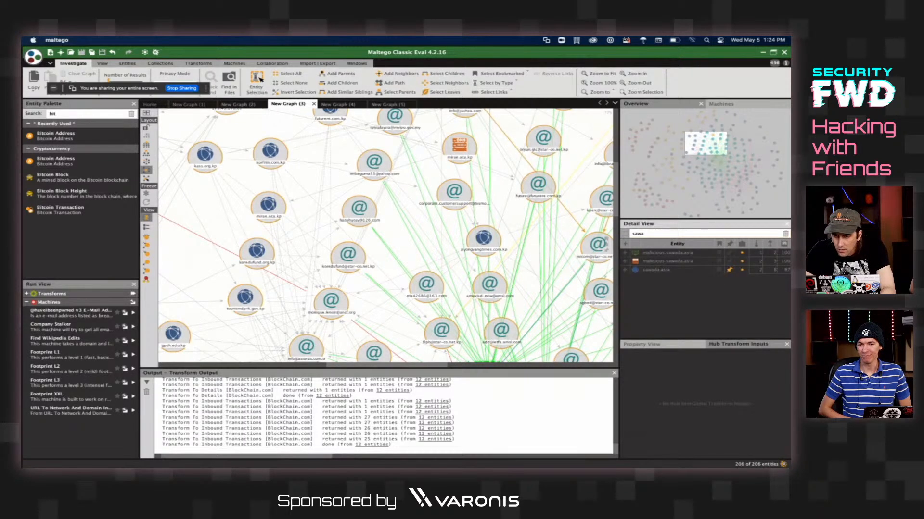
# - Locate the sawada.asia domain from the filtered entity list on the graph
pyautogui.click(658, 253)
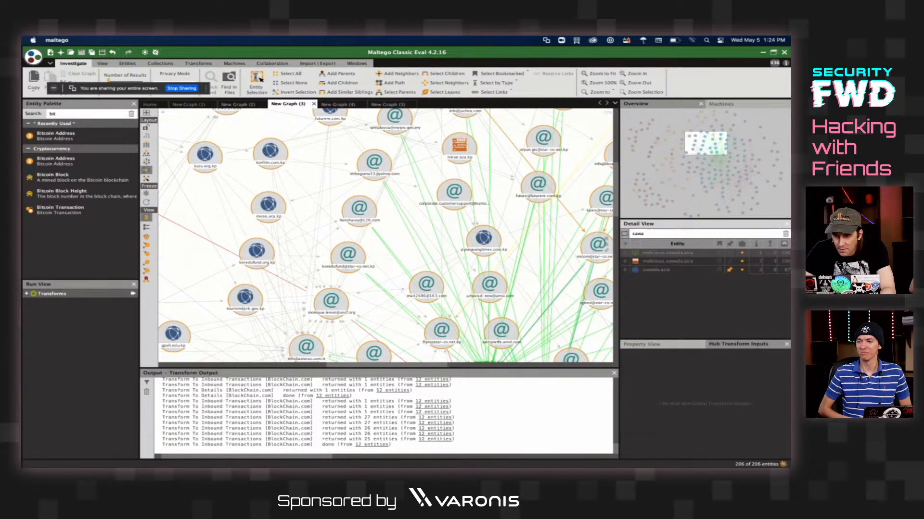
pyautogui.click(655, 270)
pyautogui.click(399, 227)
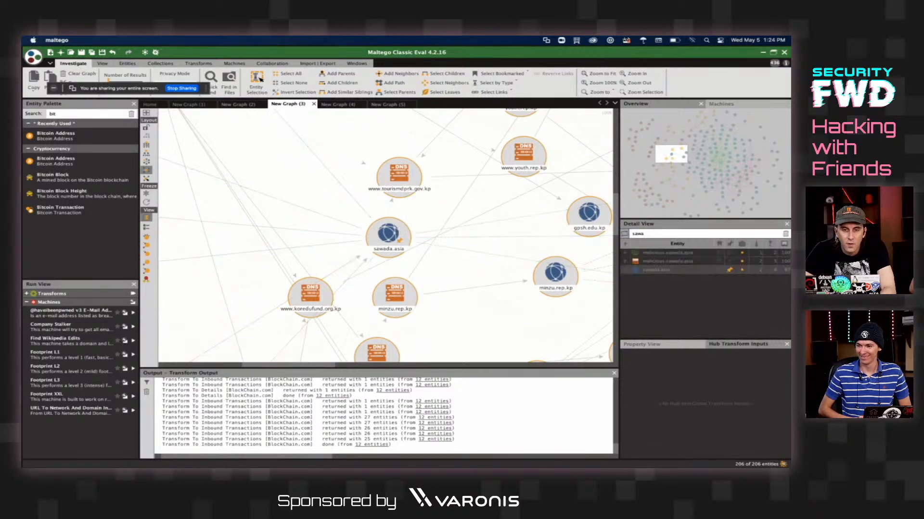
# - Create a new blank graph, clear the entity palette search and add a Domain entity to the graph
pyautogui.click(237, 104)
pyautogui.click(338, 105)
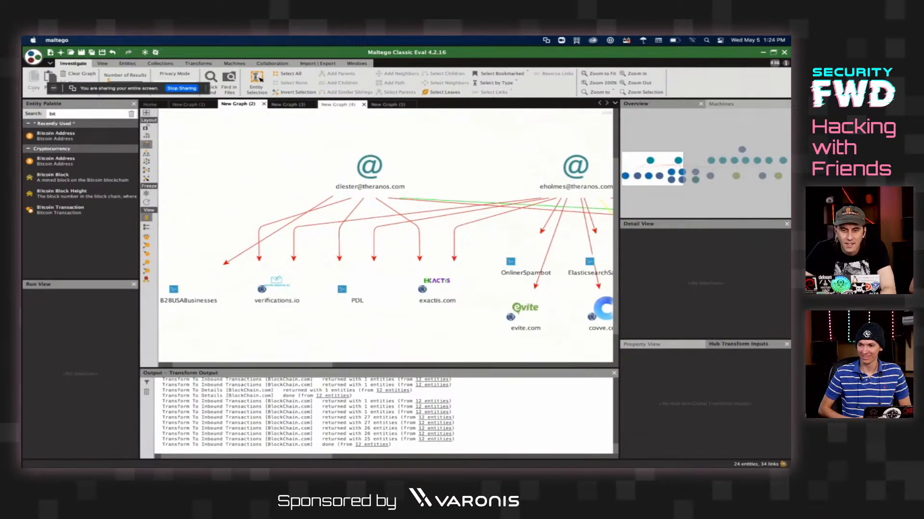
pyautogui.click(50, 52)
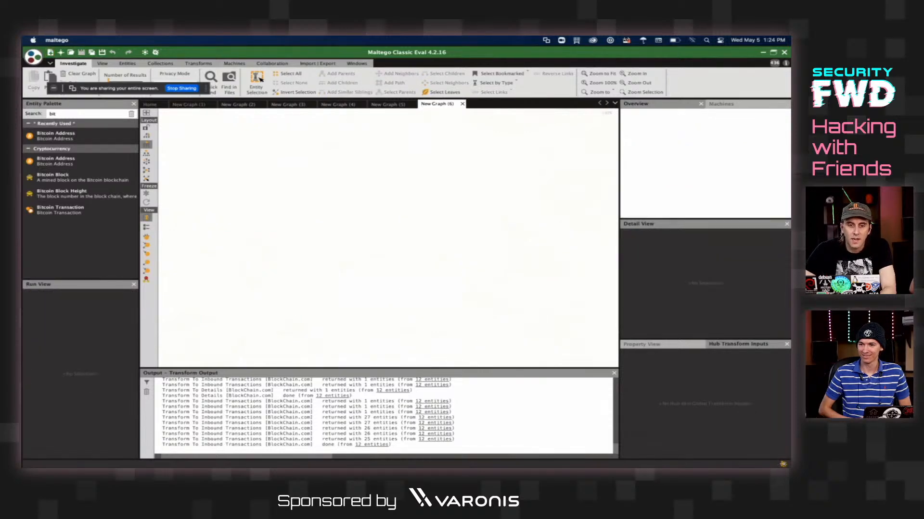
pyautogui.click(131, 114)
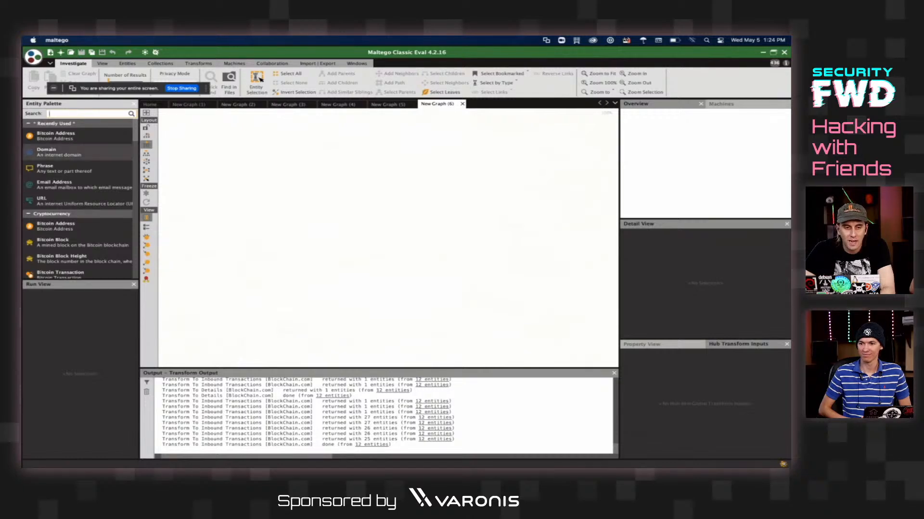
pyautogui.moveTo(46, 152); pyautogui.dragTo(336, 189)
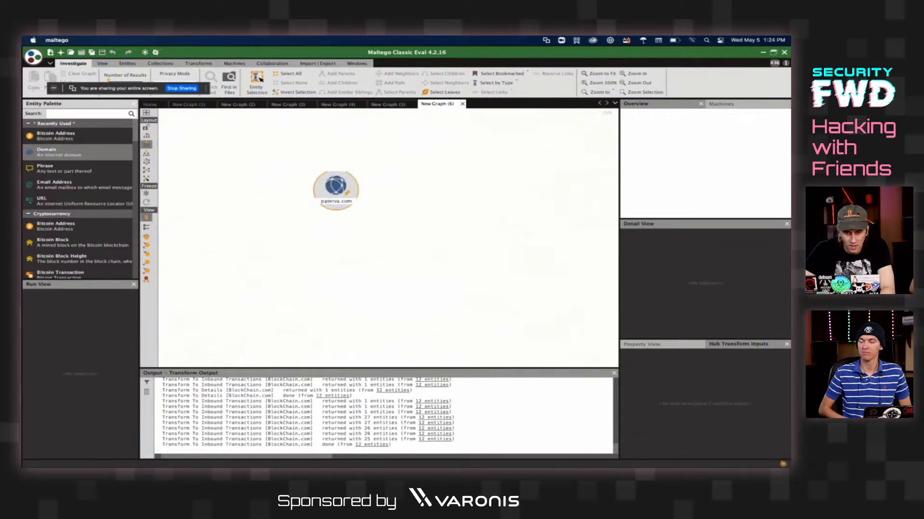
# - Set the new domain entity's name to sawada.asia and leave it selected on the graph
pyautogui.doubleClick(336, 201)
pyautogui.write('sawada.asia')
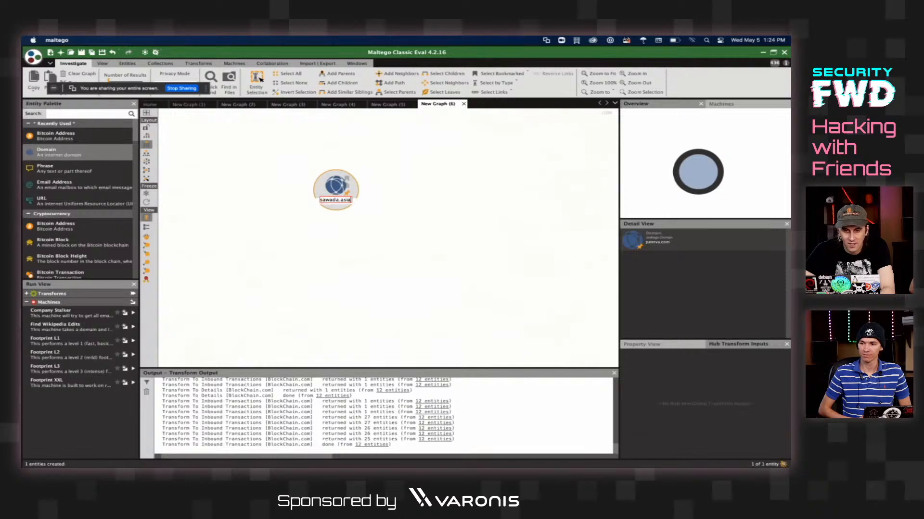
pyautogui.press('Return')
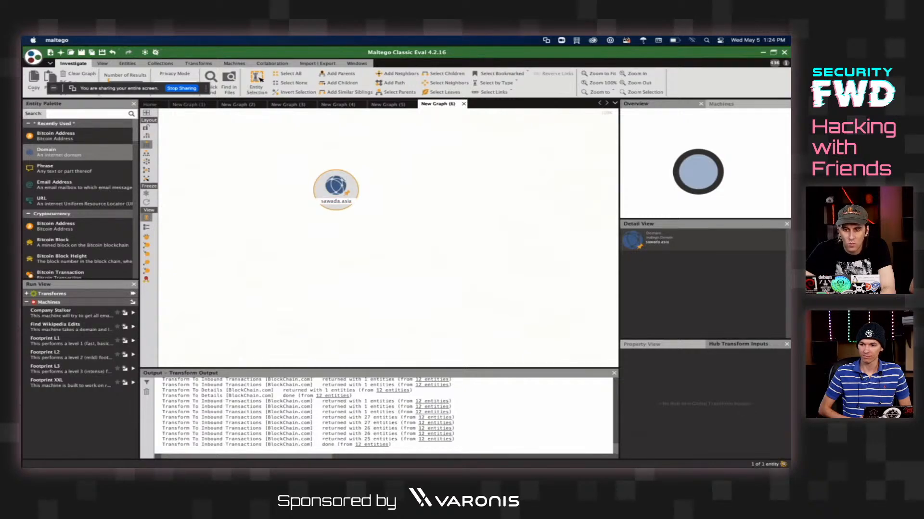
pyautogui.press('Escape')
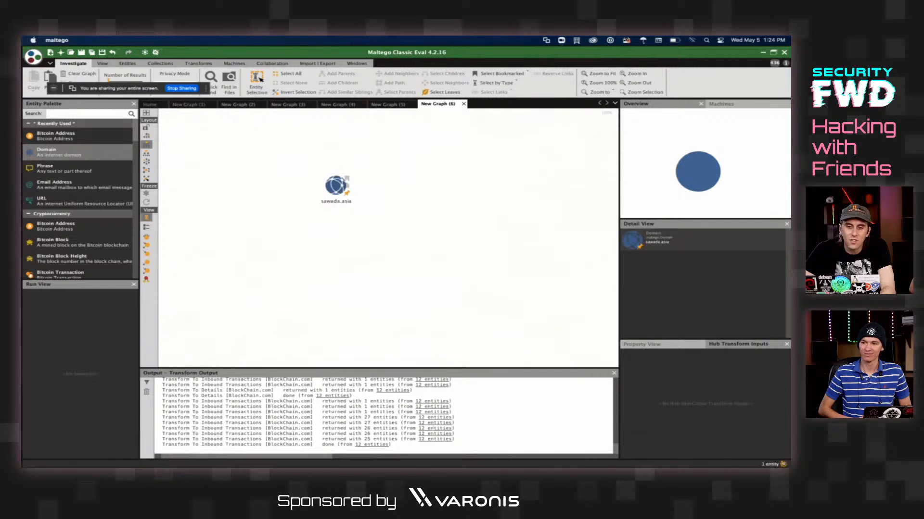
pyautogui.scroll(-2, 316, 189)
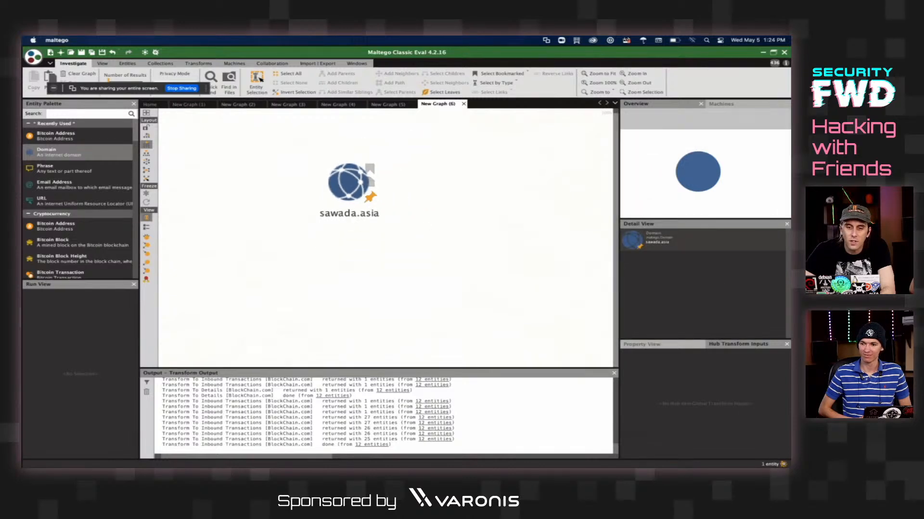
pyautogui.click(327, 189)
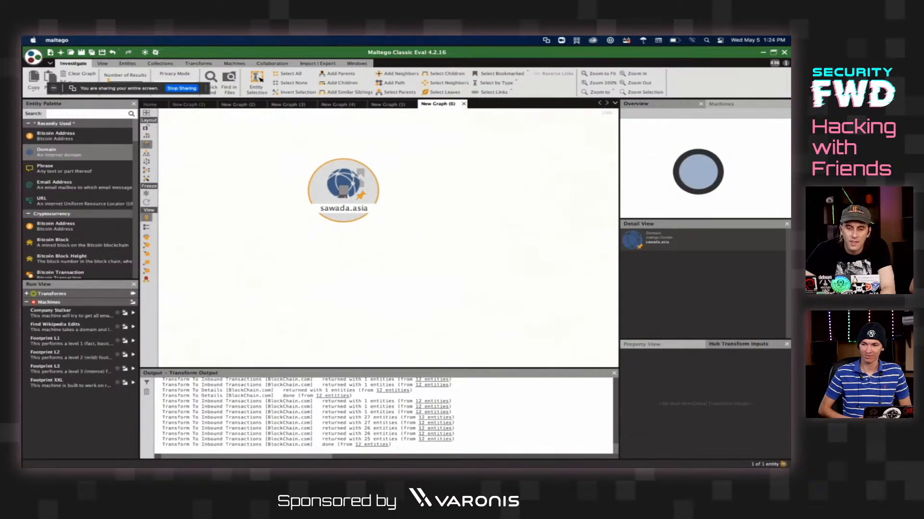
# - Open the details of the sawada.asia entity and copy its domain name
pyautogui.rightClick(339, 187)
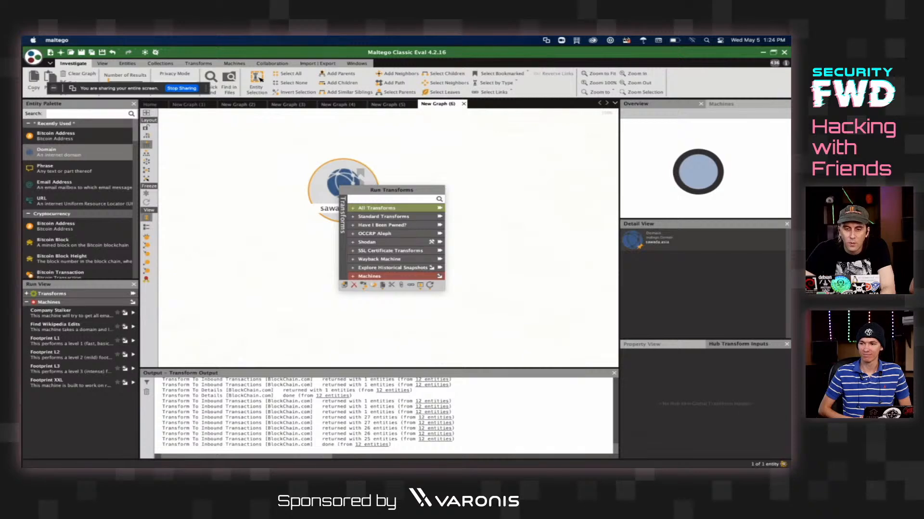
pyautogui.doubleClick(329, 185)
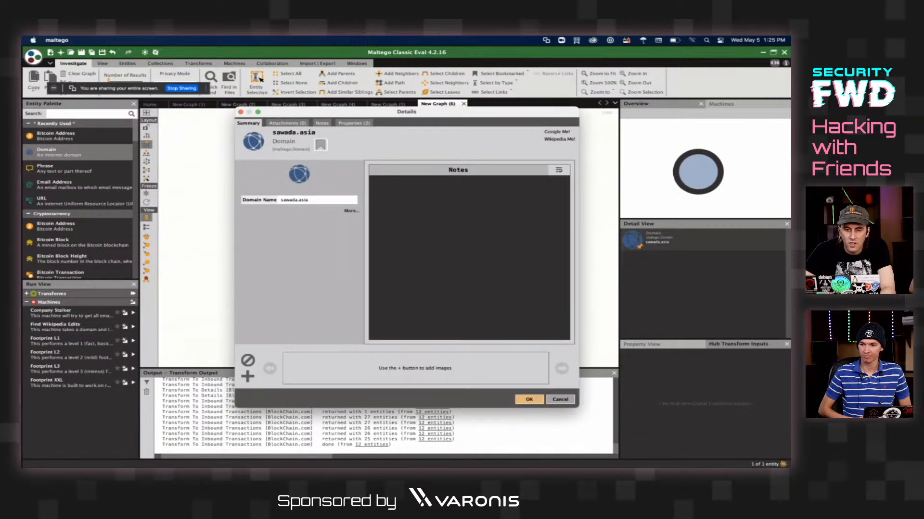
pyautogui.click(303, 200)
pyautogui.click(308, 200)
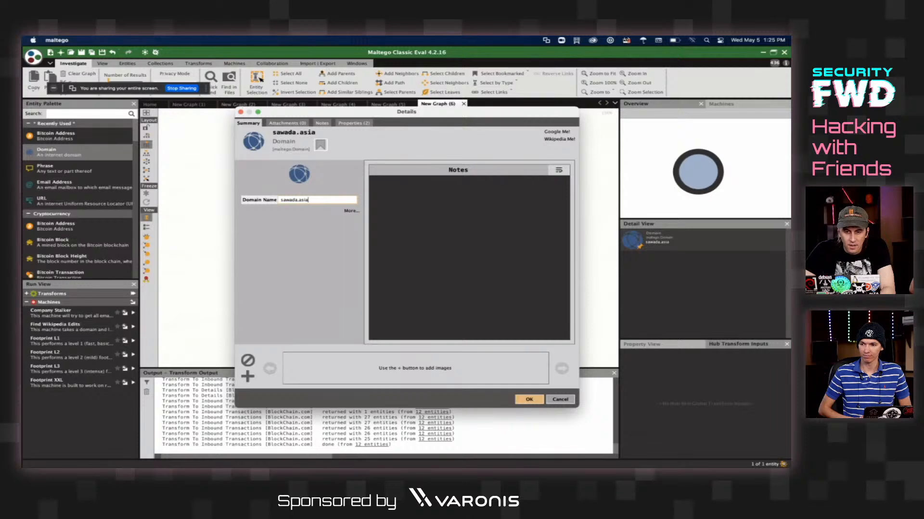
pyautogui.moveTo(304, 200); pyautogui.dragTo(281, 200)
pyautogui.press('super+c')
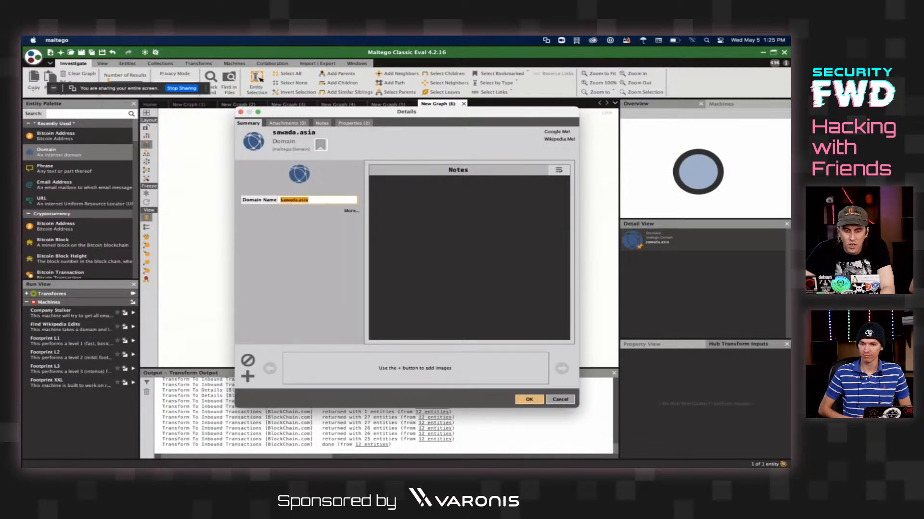
# - Switch to Firefox and try to open the copied sawada.asia domain in place of the Korea Education Fund page
pyautogui.moveTo(496, 454)
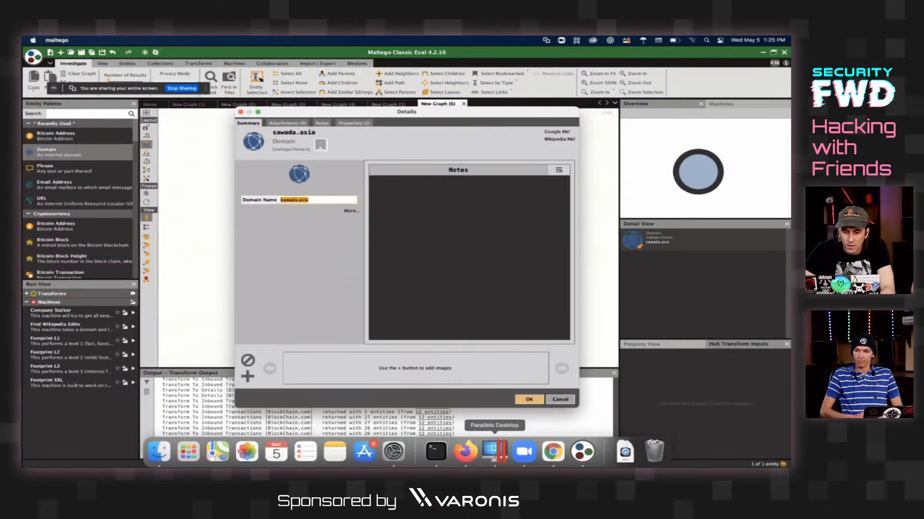
pyautogui.click(465, 452)
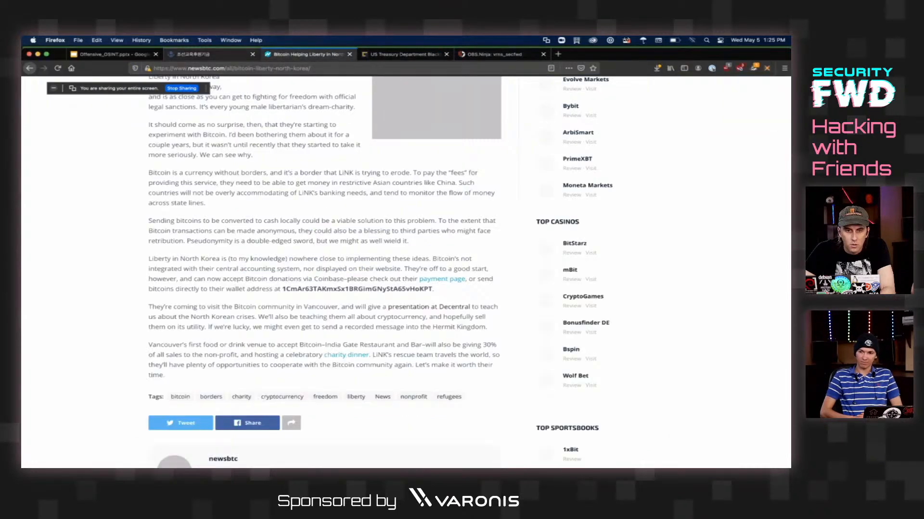
pyautogui.click(206, 55)
pyautogui.click(231, 68)
pyautogui.write('koredufund.org.kpsawada.asia')
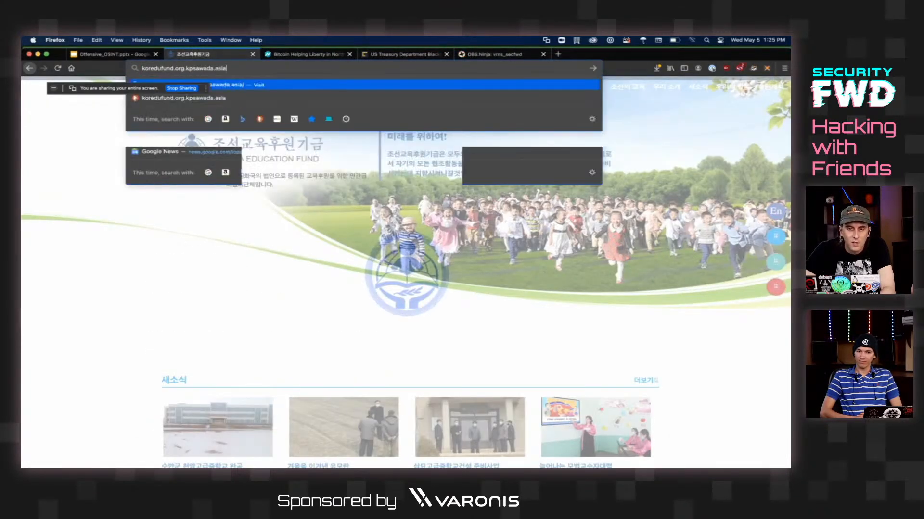
pyautogui.press('Return')
pyautogui.press('super+l')
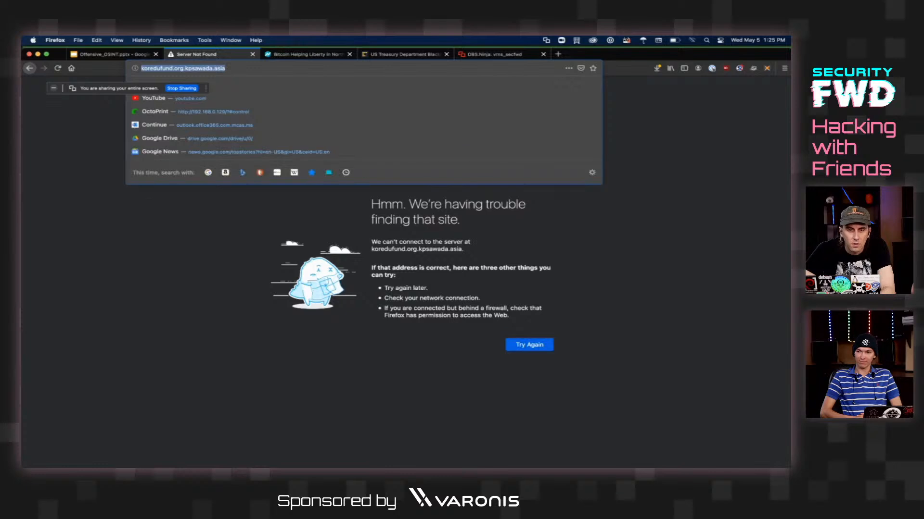
pyautogui.press('super+v')
pyautogui.press('Return')
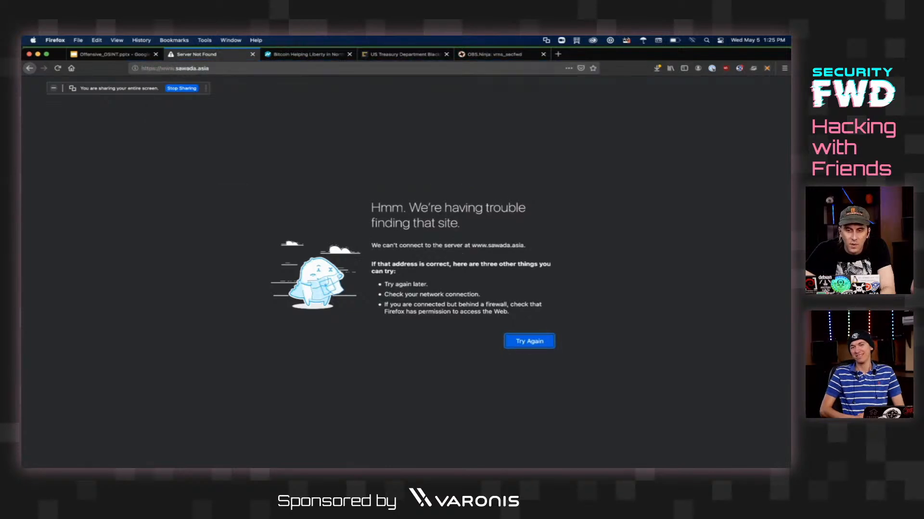
# - Switch back to Maltego and dismiss the sawada.asia details without changing anything
pyautogui.moveTo(496, 466)
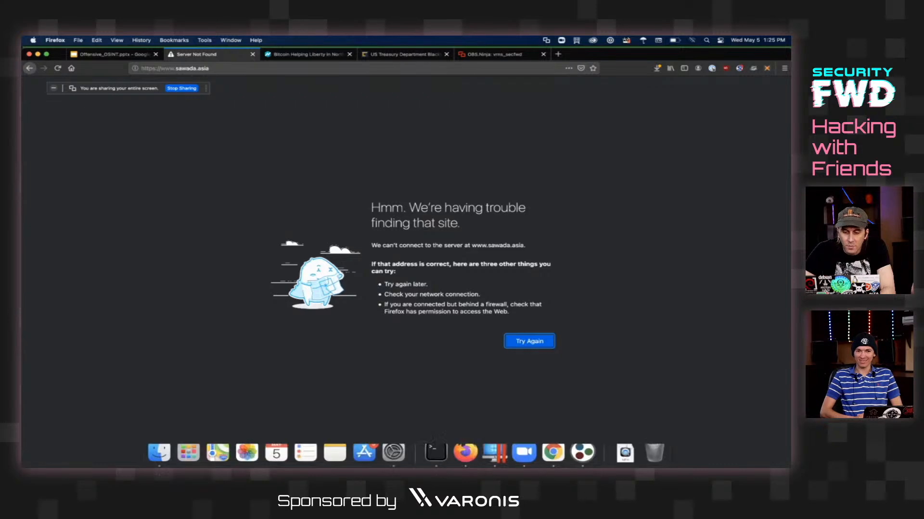
pyautogui.click(582, 452)
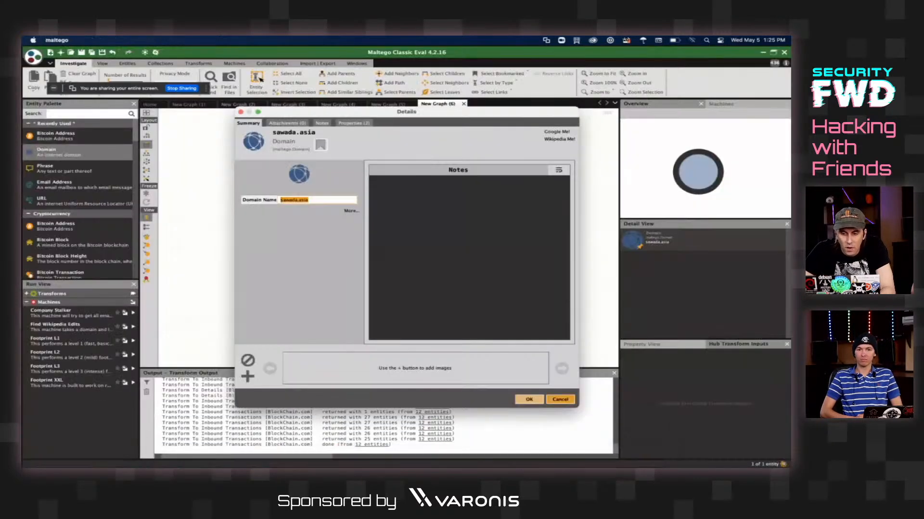
pyautogui.click(557, 398)
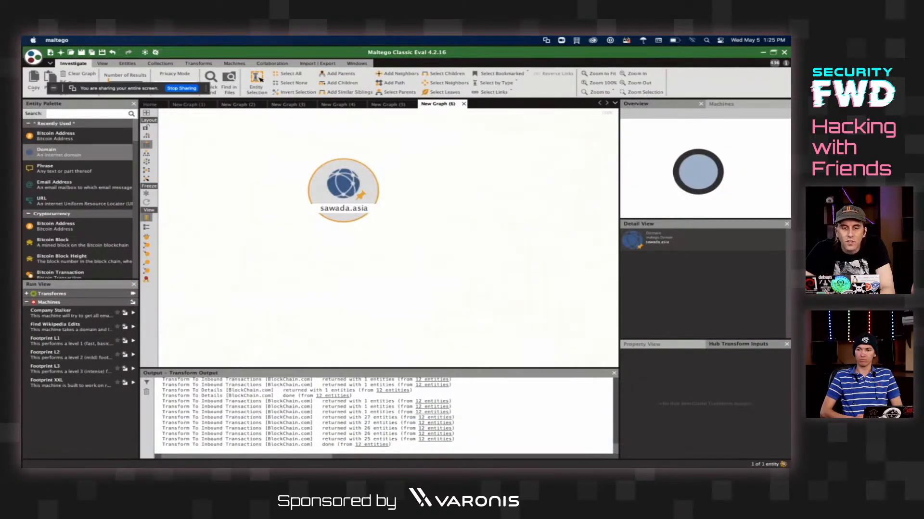
# - Find the website transforms with "web" and run To Website using domain [Bing] on the sawada.asia entity
pyautogui.rightClick(337, 182)
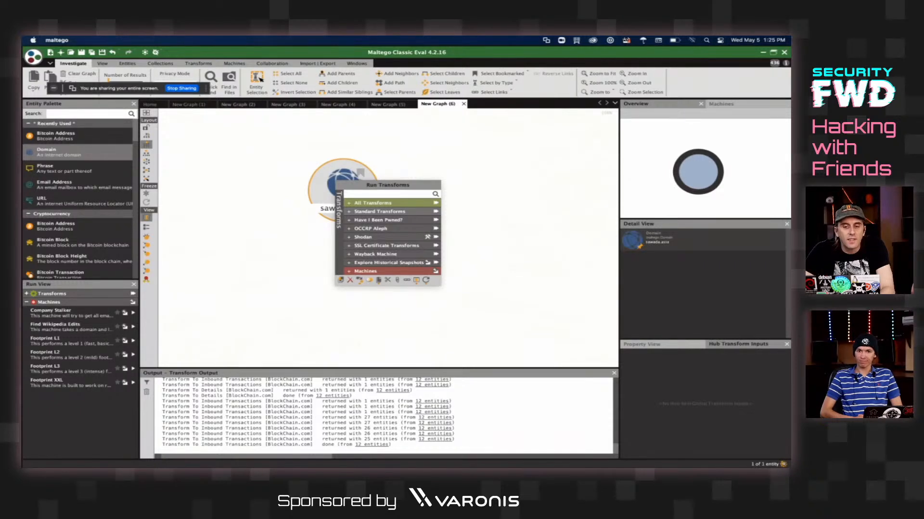
pyautogui.write('web')
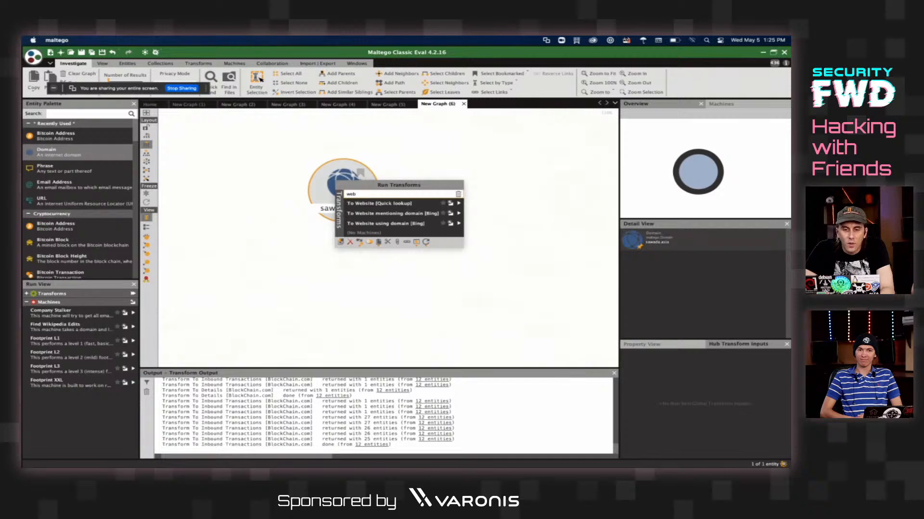
pyautogui.click(458, 223)
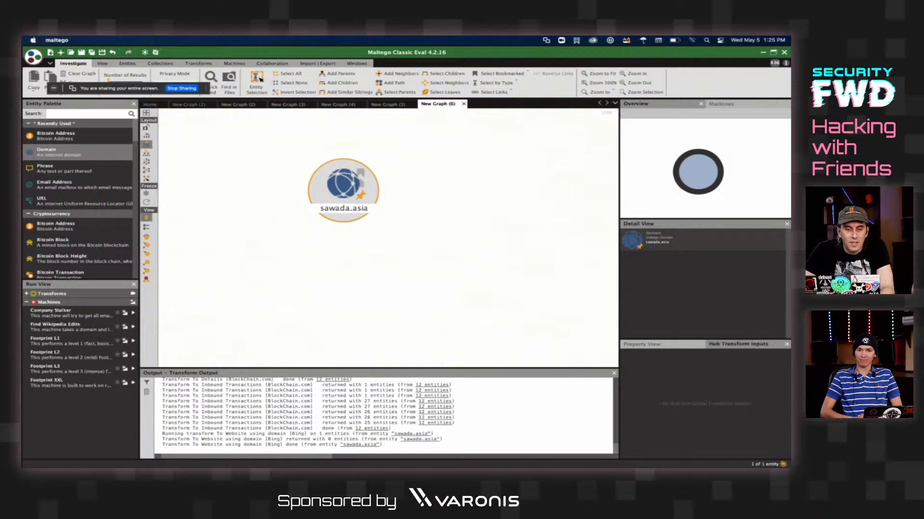
# - Clear the transform search and run the DNS from Domain set of the Standard Transforms on sawada.asia
pyautogui.rightClick(346, 177)
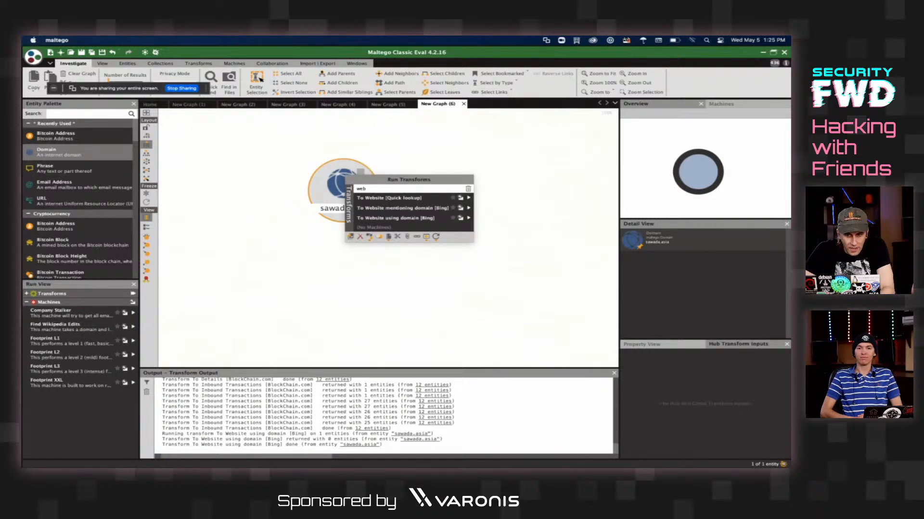
pyautogui.click(468, 189)
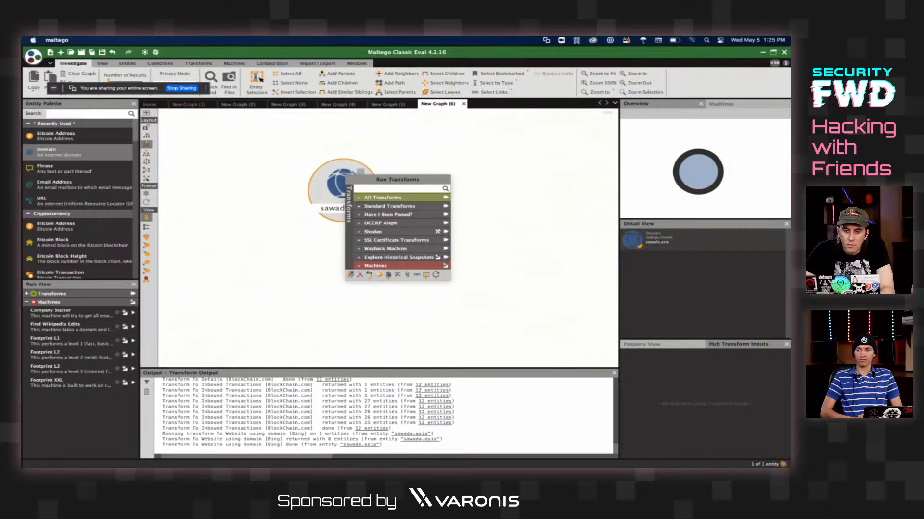
pyautogui.click(390, 206)
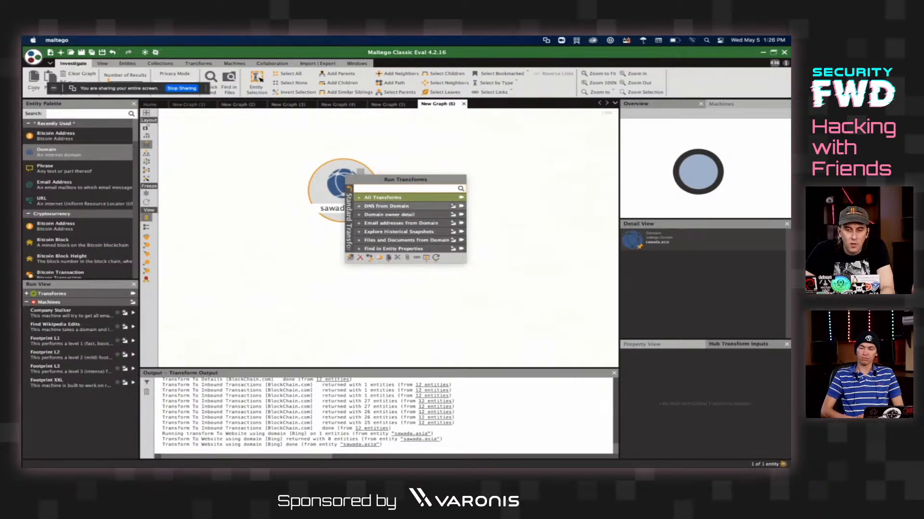
pyautogui.press('Return')
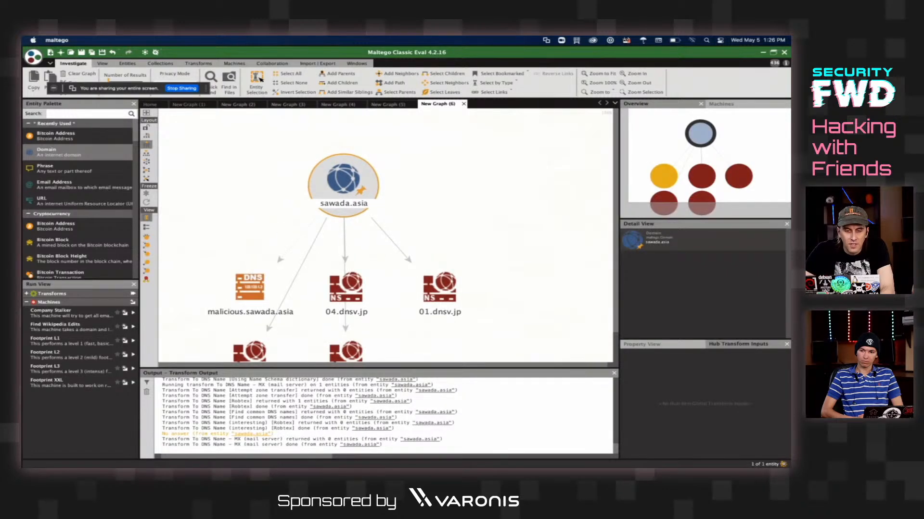
# - Select the malicious.sawada.asia DNS name and run the Resolve to IP transforms on it
pyautogui.click(250, 288)
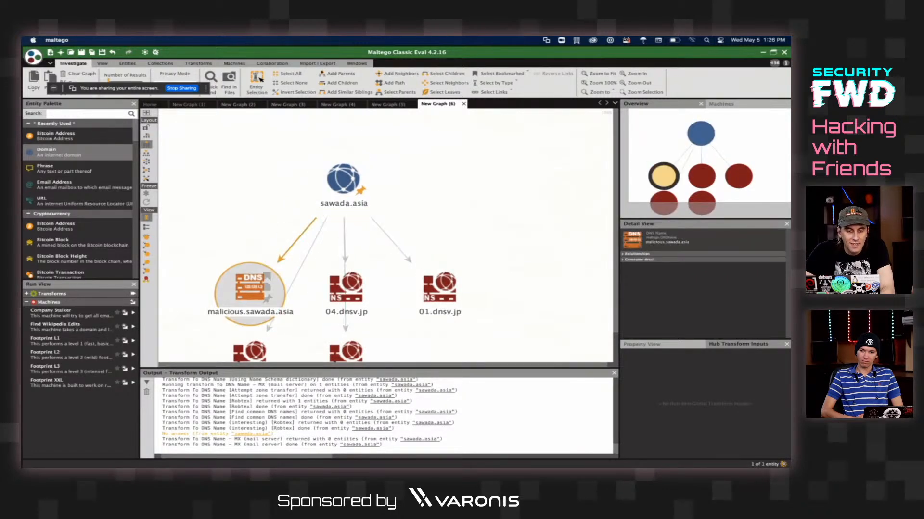
pyautogui.scroll(-3, 365, 307)
pyautogui.scroll(5, 365, 307)
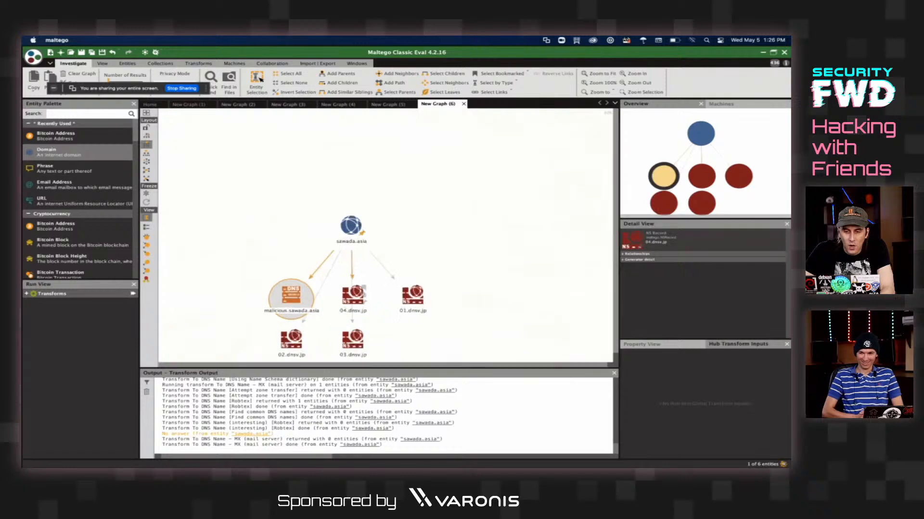
pyautogui.scroll(-2, 366, 241)
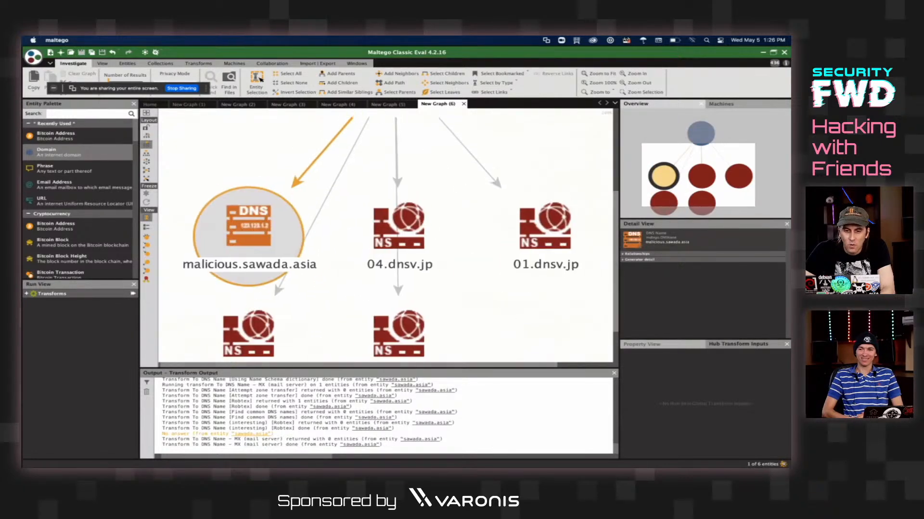
pyautogui.scroll(2, 376, 202)
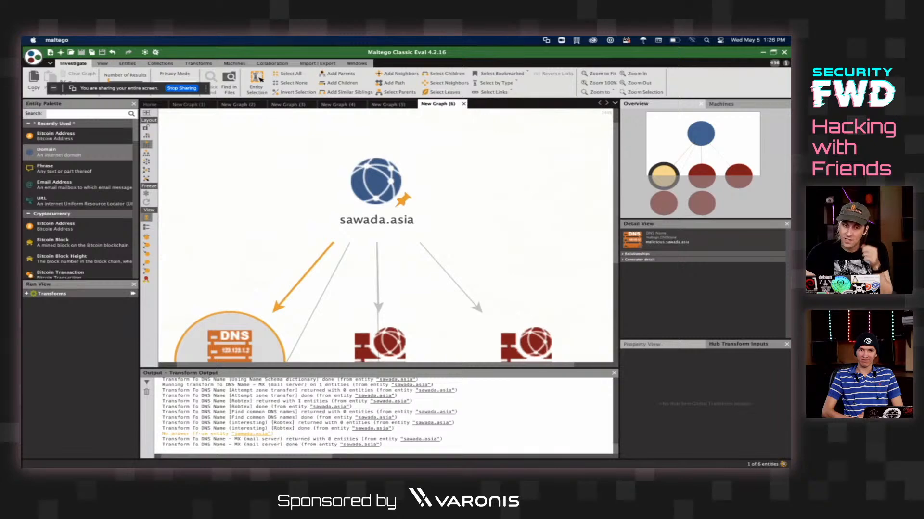
pyautogui.scroll(-4, 385, 236)
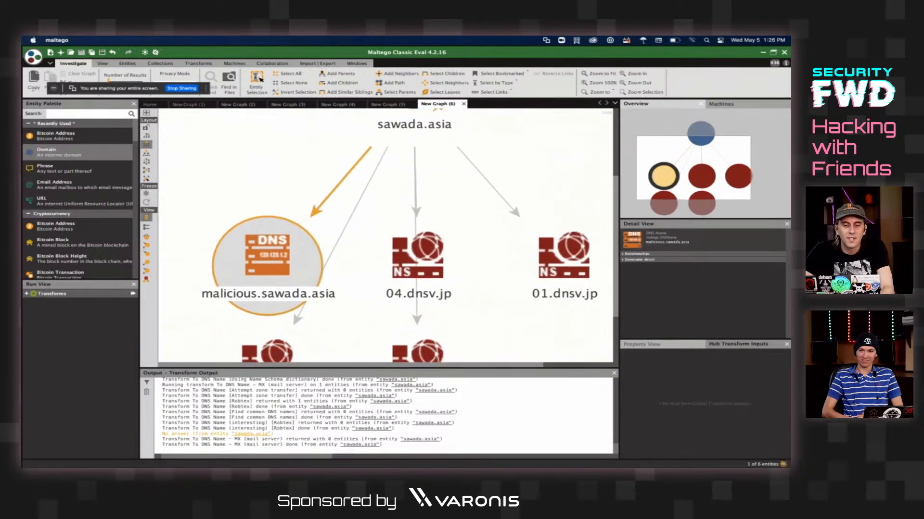
pyautogui.rightClick(295, 272)
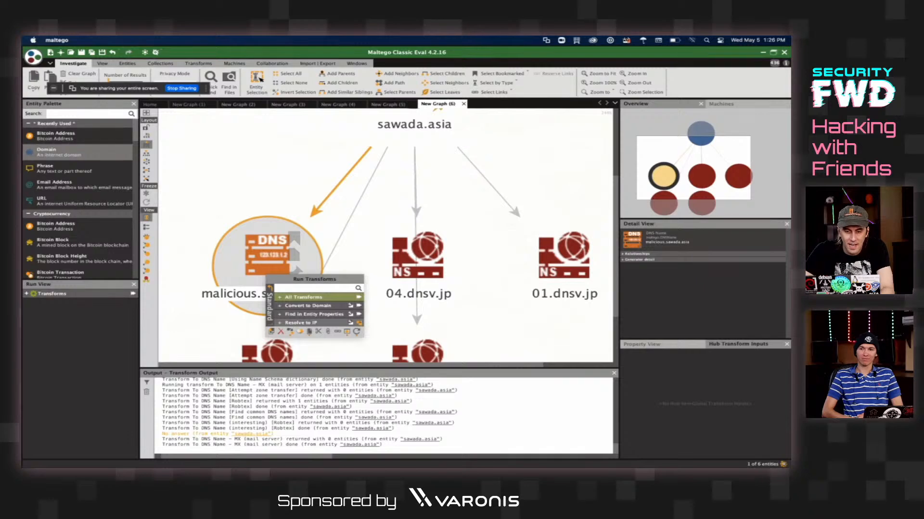
pyautogui.click(359, 323)
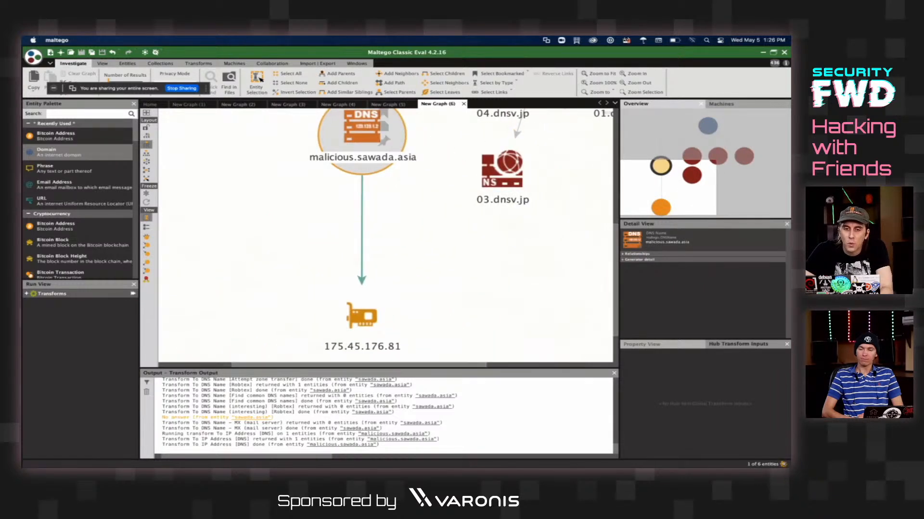
# - Run the IP owner detail transforms on the IP address linked to malicious.sawada.asia
pyautogui.click(362, 316)
pyautogui.rightClick(360, 322)
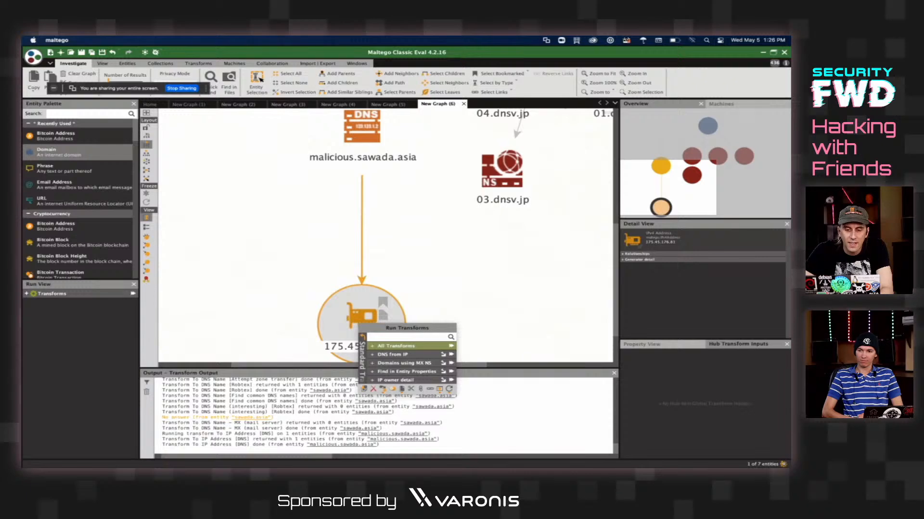
pyautogui.click(451, 380)
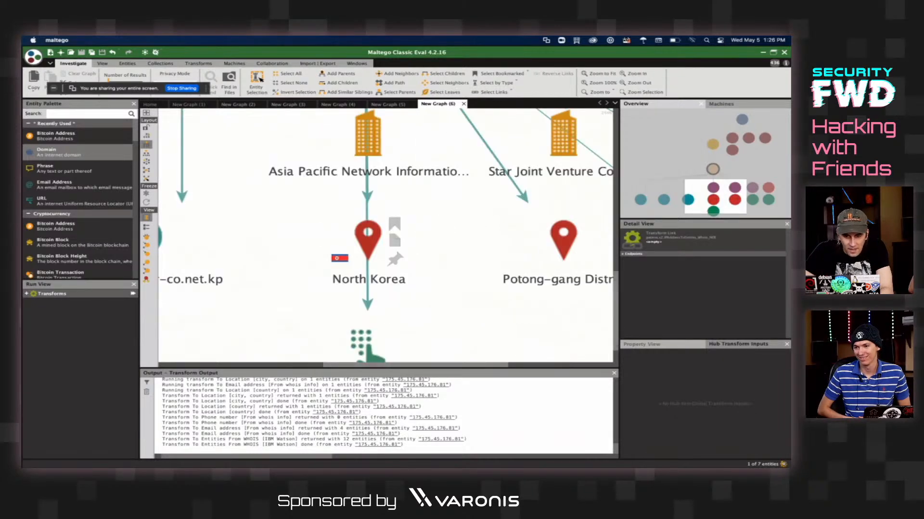
# - Examine the Potong-gang District location and the Star Joint Venture Co. Ltd company linked to the IP address
pyautogui.click(468, 257)
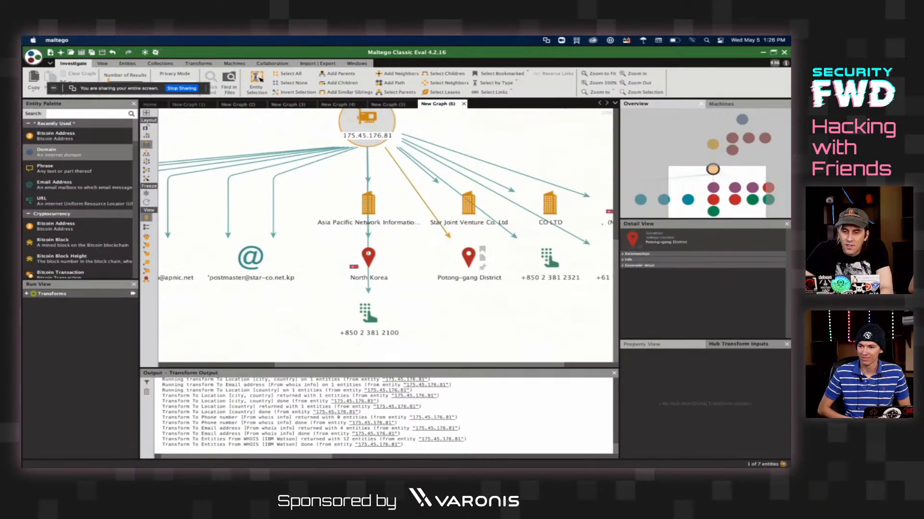
pyautogui.scroll(3, 464, 282)
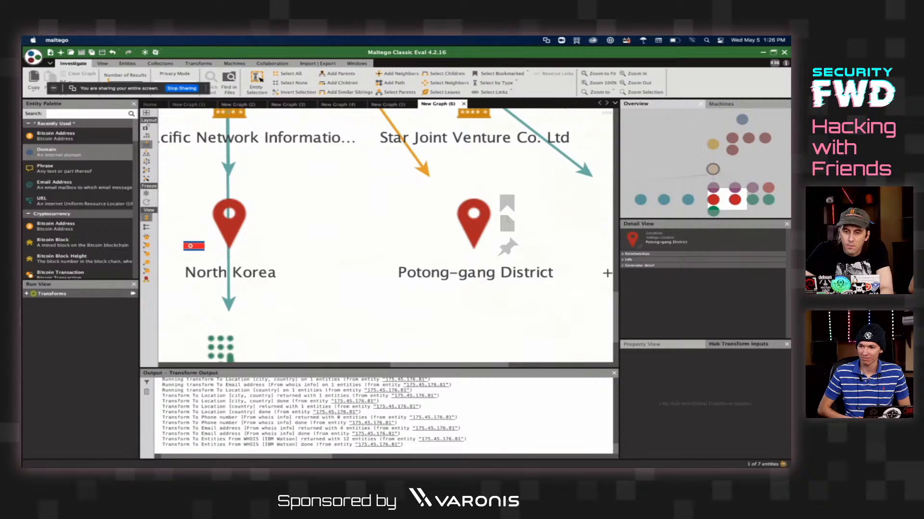
pyautogui.scroll(-3, 491, 275)
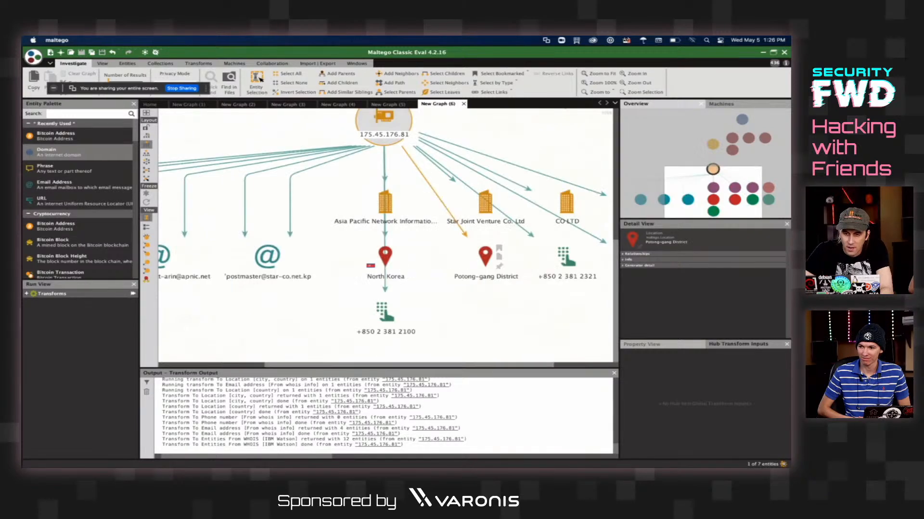
pyautogui.click(485, 203)
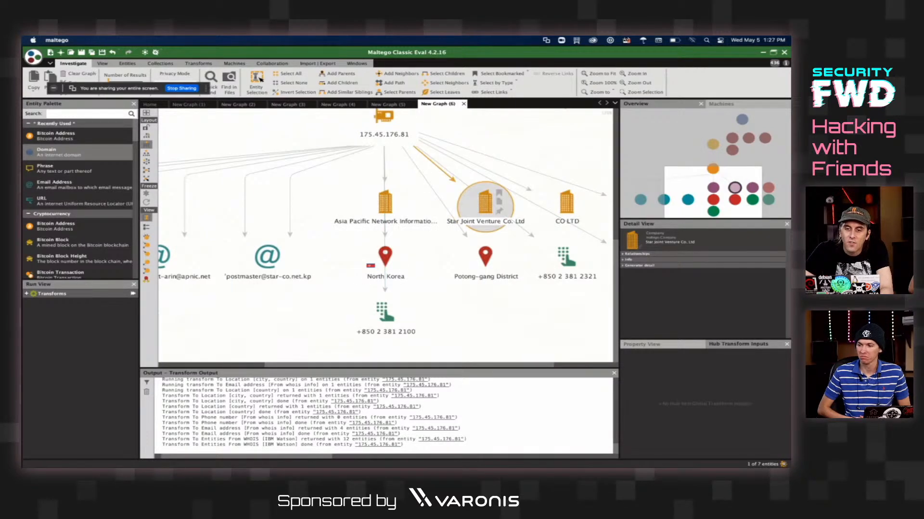
pyautogui.scroll(3, 490, 211)
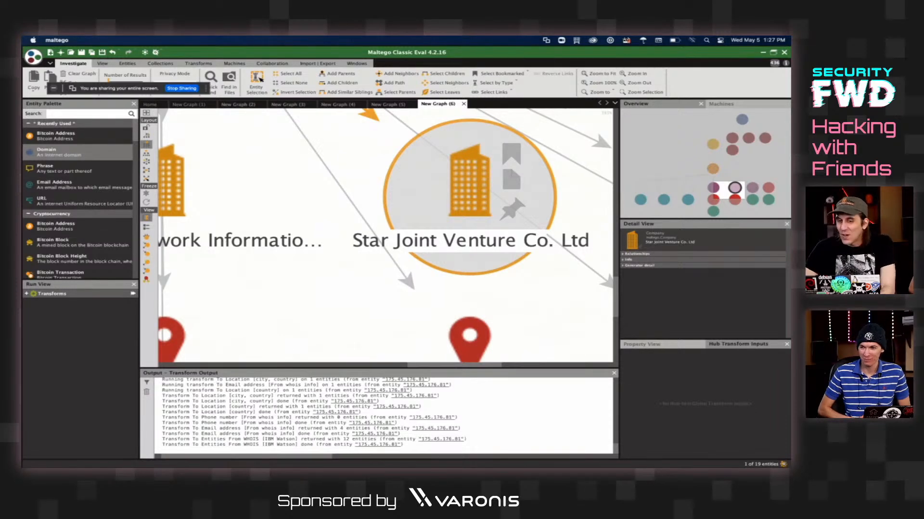
pyautogui.scroll(-3, 481, 202)
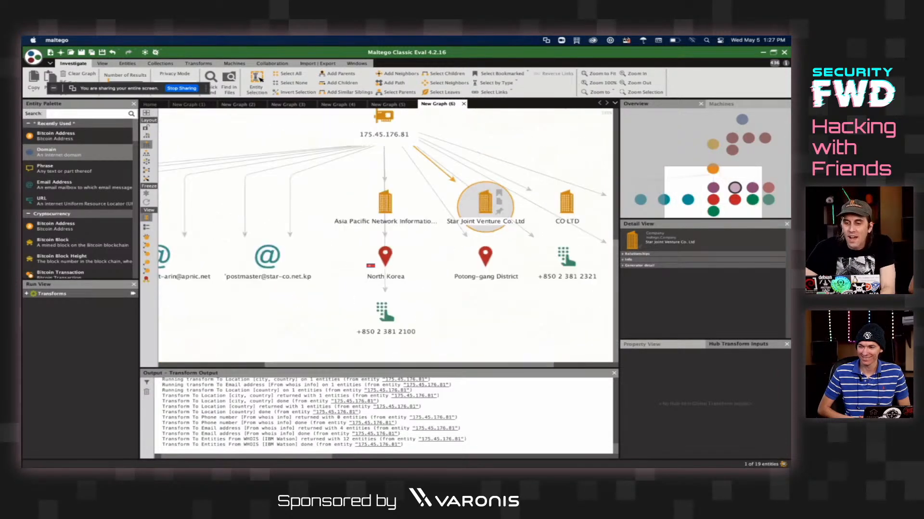
pyautogui.scroll(-3, 481, 202)
pyautogui.scroll(3, 481, 202)
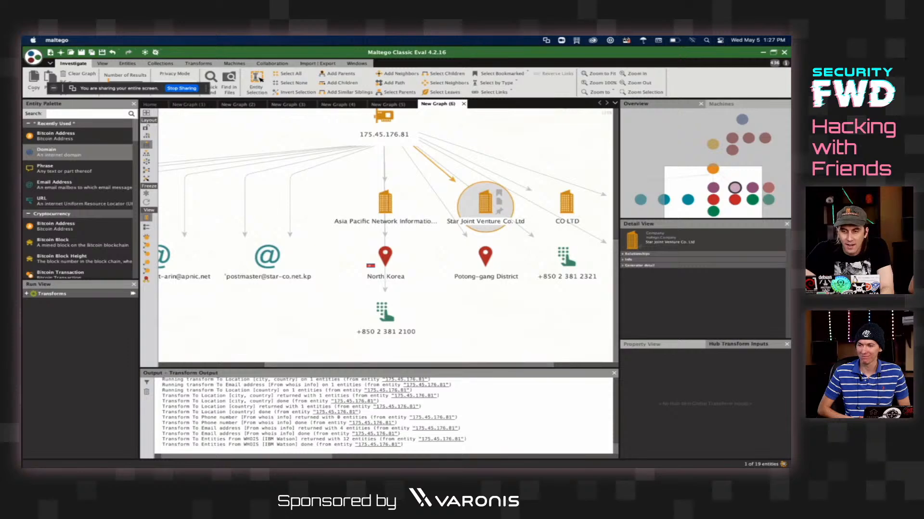
# - Examine the e-mail addresses, name servers, companies, locations and phone numbers around sawada.asia and the 175.45.176.81 address in the graph
pyautogui.hscroll(-5, 486, 207)
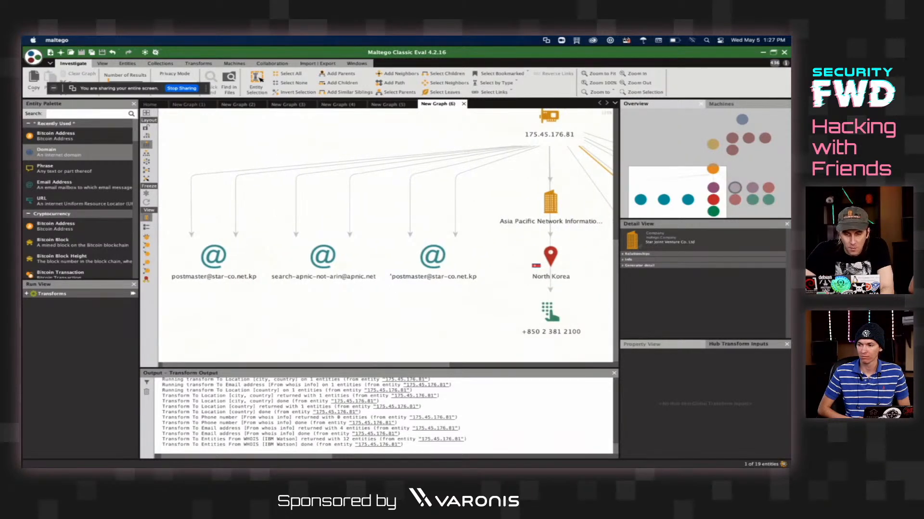
pyautogui.scroll(10, 385, 235)
pyautogui.hscroll(10, 384, 235)
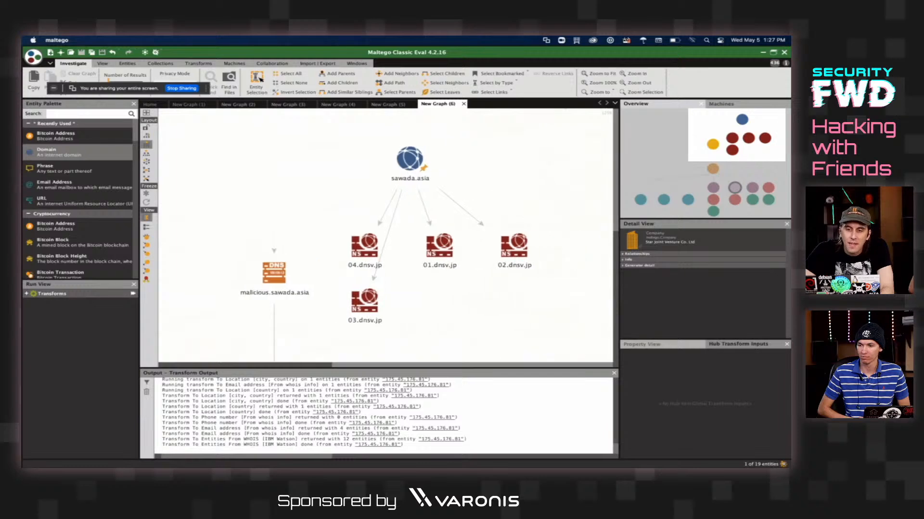
pyautogui.scroll(-10, 385, 236)
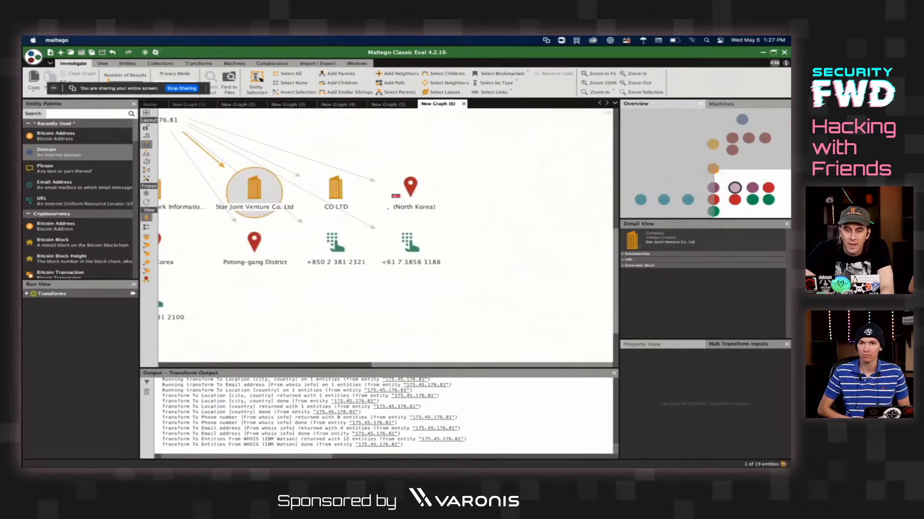
pyautogui.scroll(8, 385, 236)
pyautogui.hscroll(-8, 385, 235)
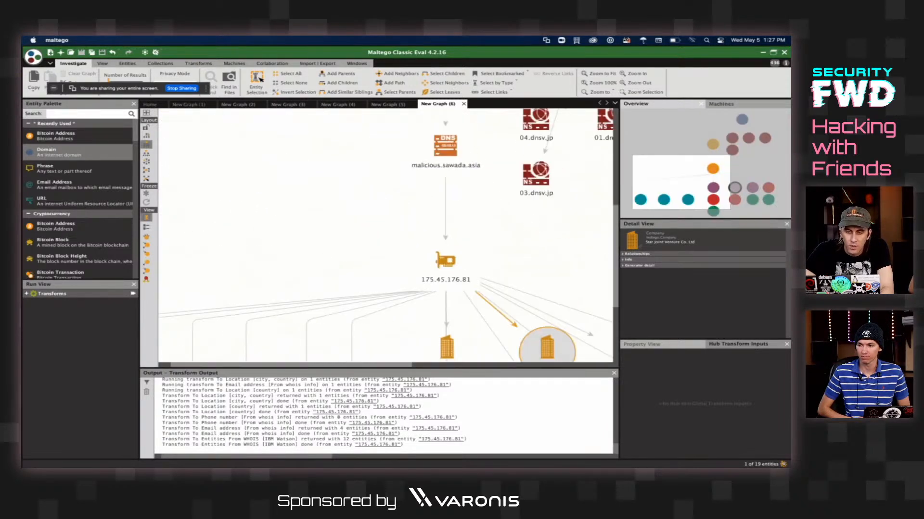
pyautogui.scroll(-10, 385, 235)
pyautogui.hscroll(8, 385, 236)
pyautogui.scroll(6, 385, 235)
pyautogui.hscroll(-3, 385, 236)
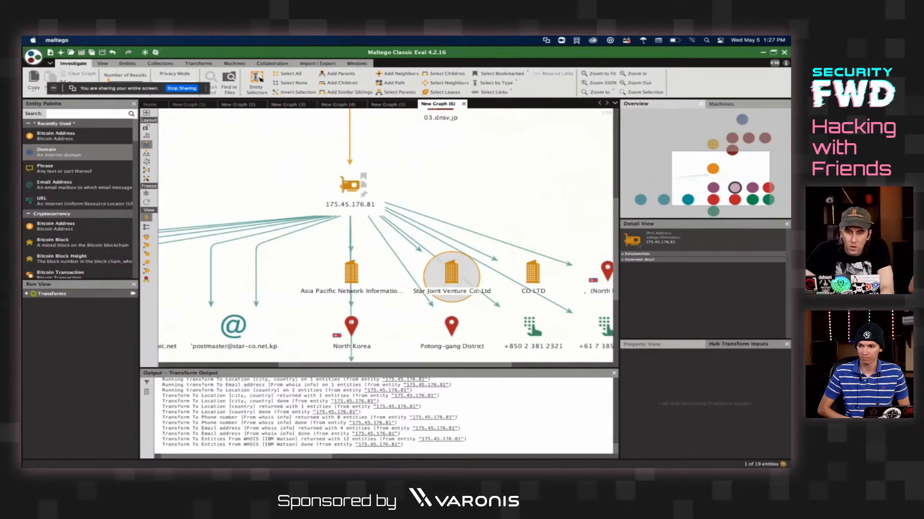
# - Run the Domains using MX NS transforms and the DNS from IP transforms on the 175.45.176.81 address
pyautogui.click(350, 188)
pyautogui.rightClick(350, 191)
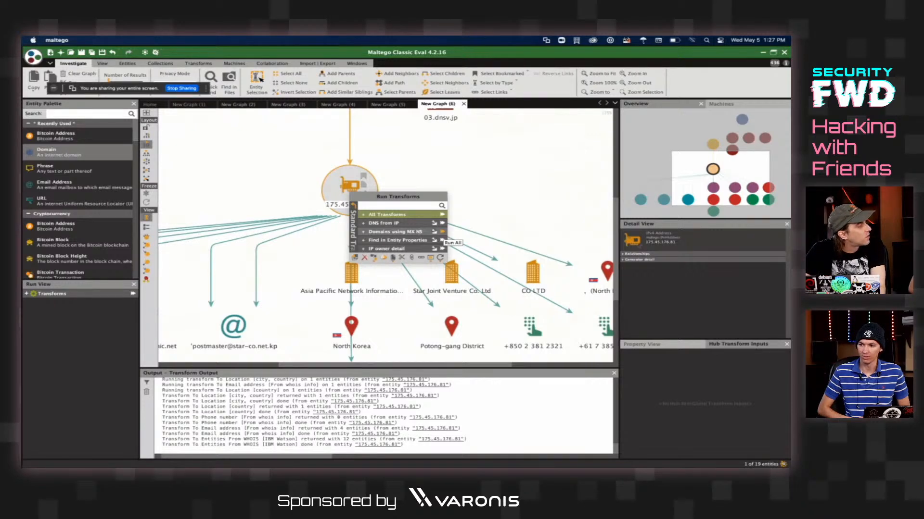
pyautogui.click(441, 232)
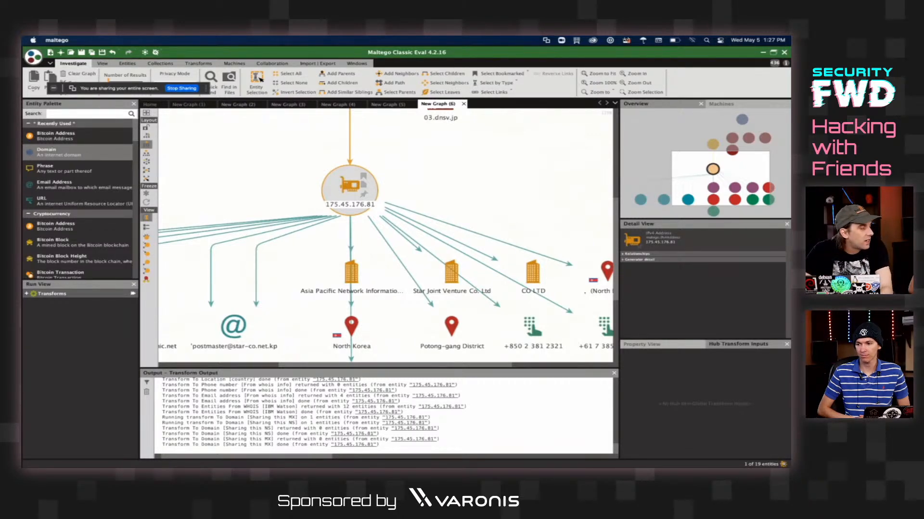
pyautogui.rightClick(350, 196)
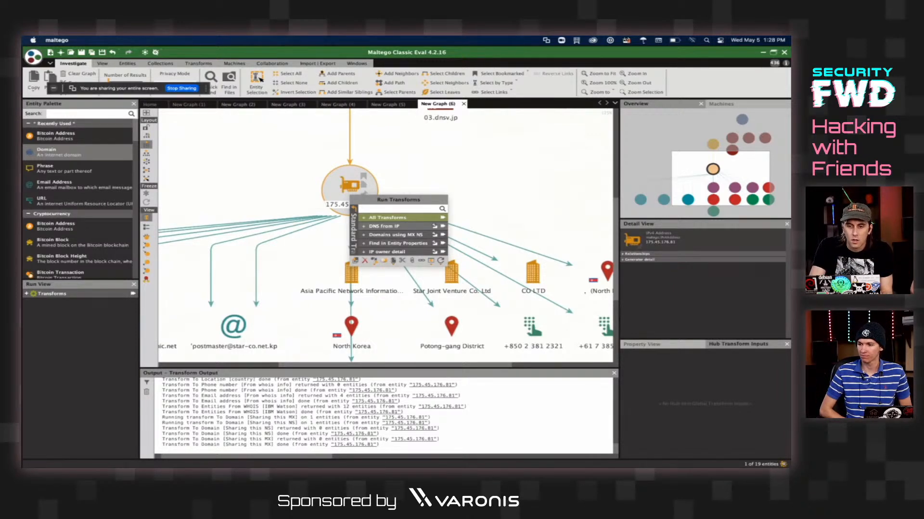
pyautogui.click(443, 226)
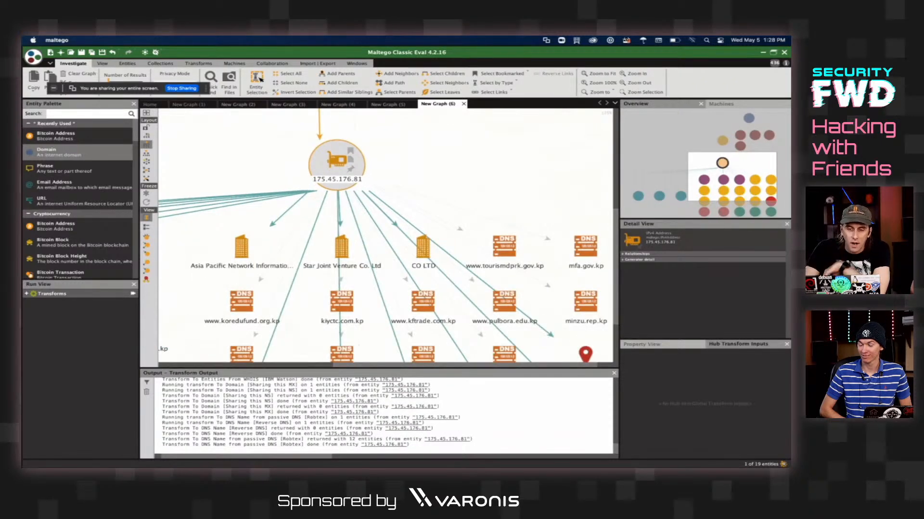
pyautogui.click(505, 300)
pyautogui.click(586, 247)
pyautogui.scroll(-3, 481, 240)
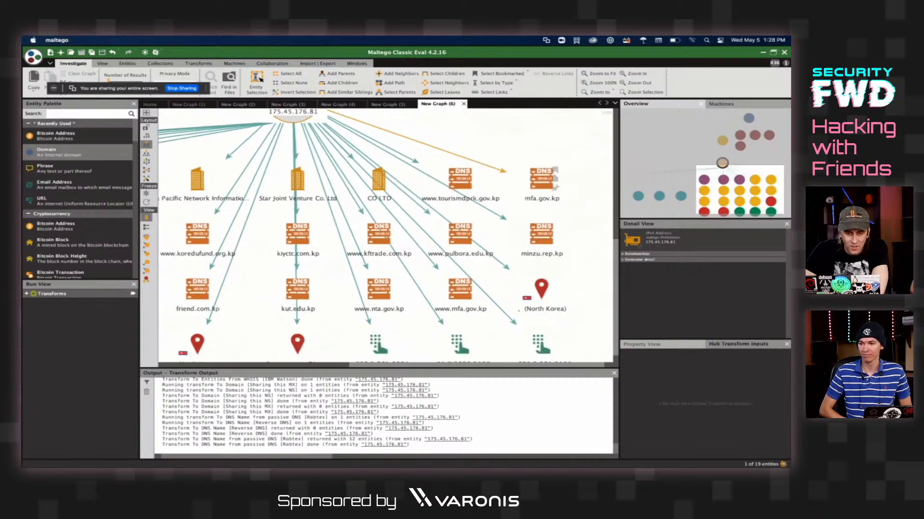
pyautogui.click(482, 234)
pyautogui.click(220, 234)
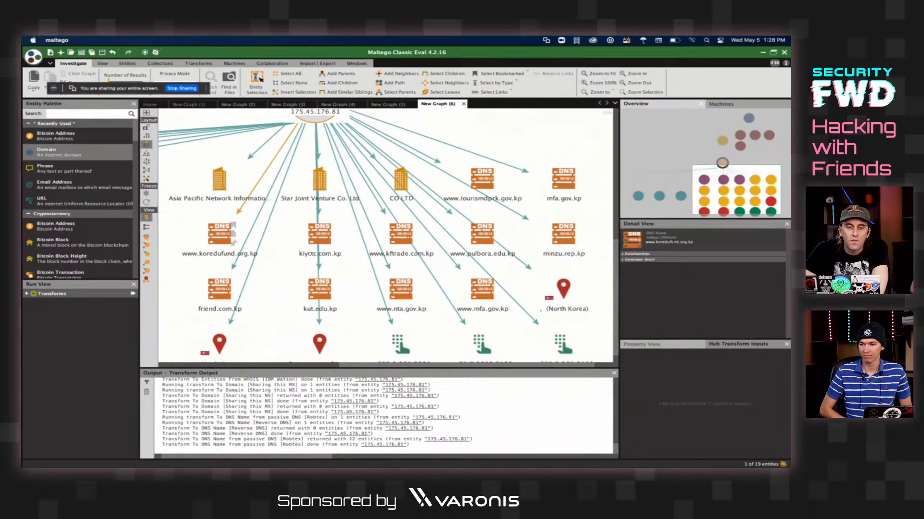
pyautogui.click(563, 235)
pyautogui.click(494, 230)
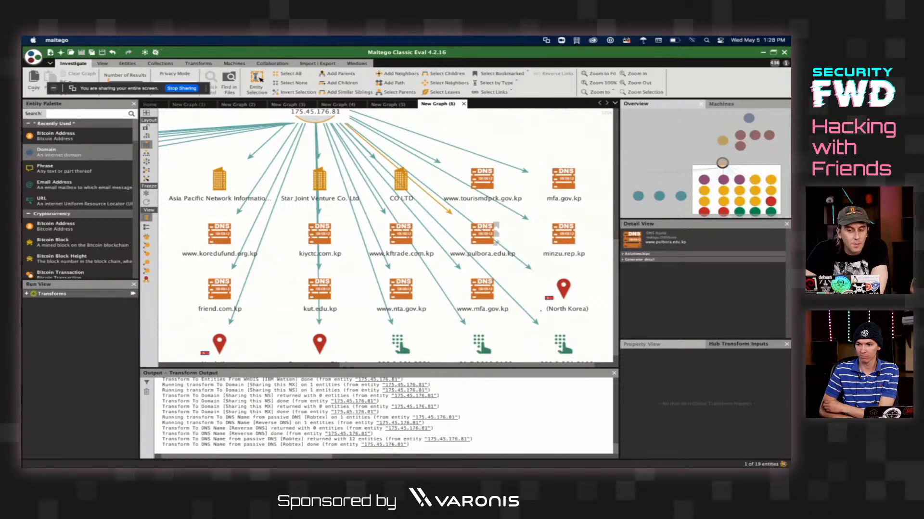
pyautogui.click(315, 115)
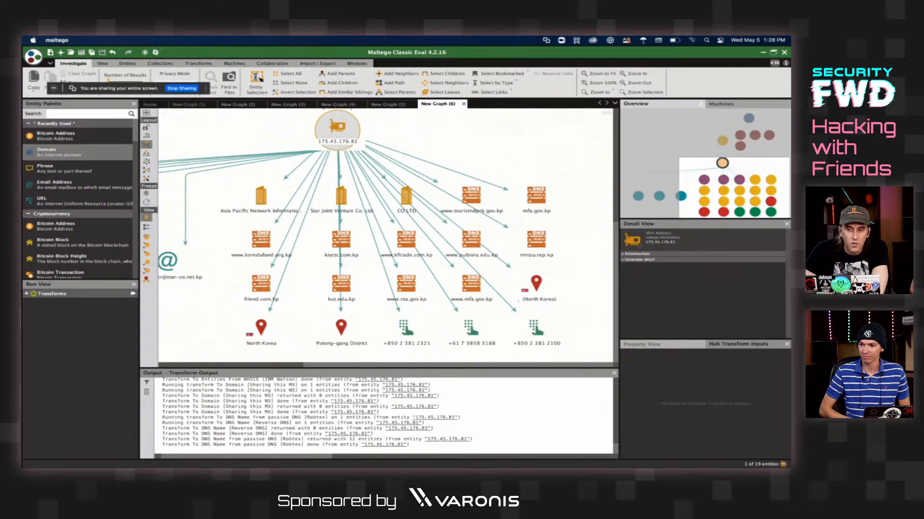
# - Select all entities of type DNS Name and run the Convert to Domain transforms on them
pyautogui.click(495, 83)
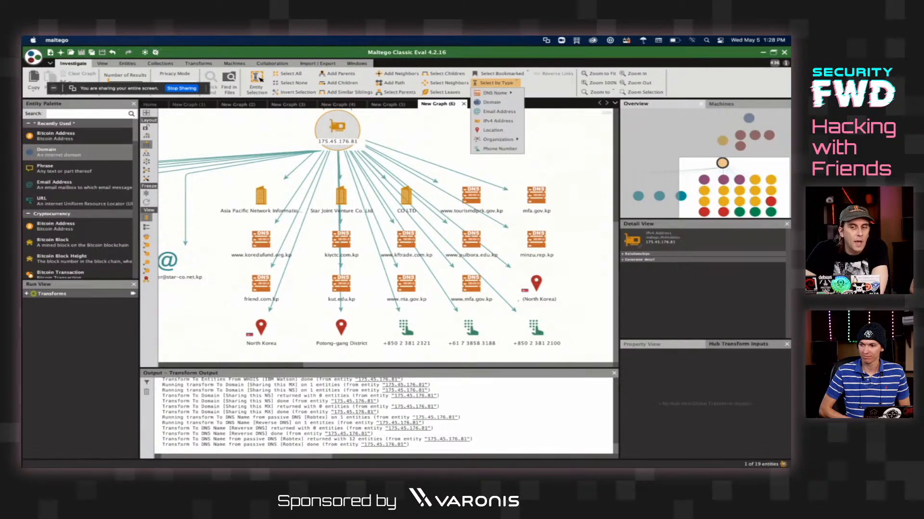
pyautogui.moveTo(501, 93)
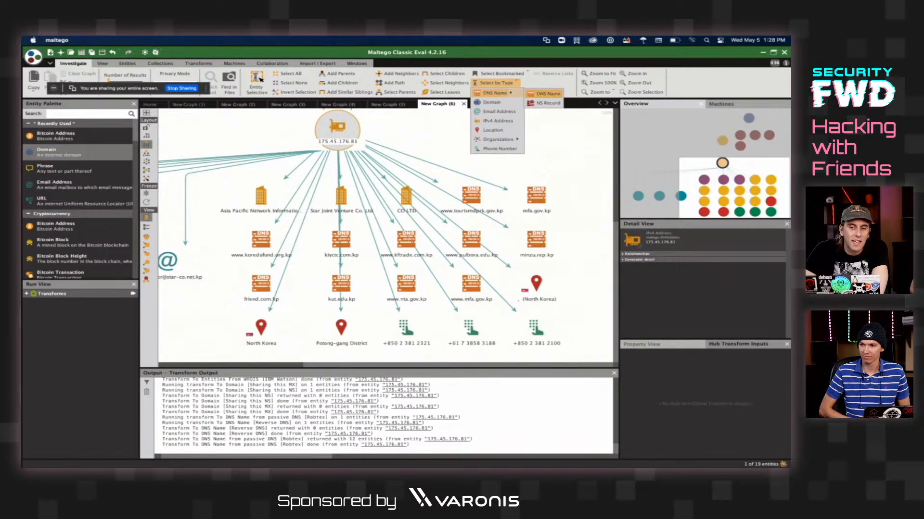
pyautogui.click(546, 93)
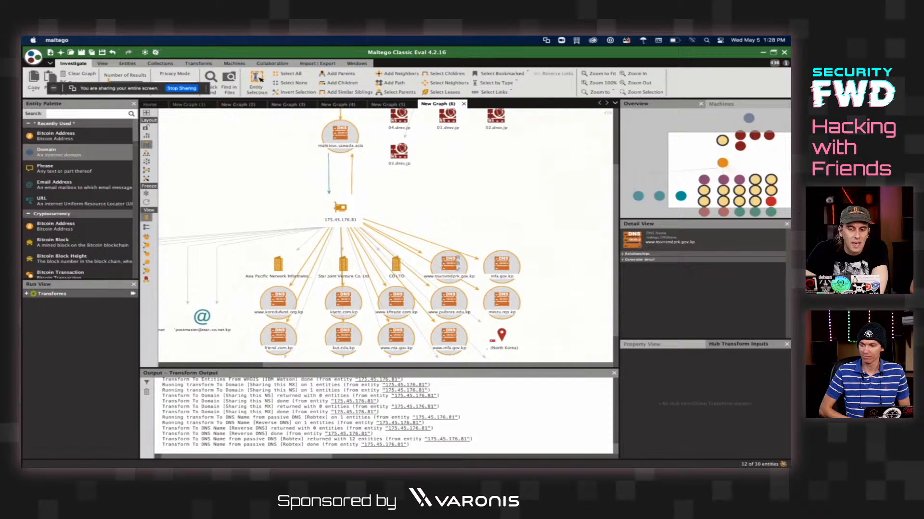
pyautogui.rightClick(450, 269)
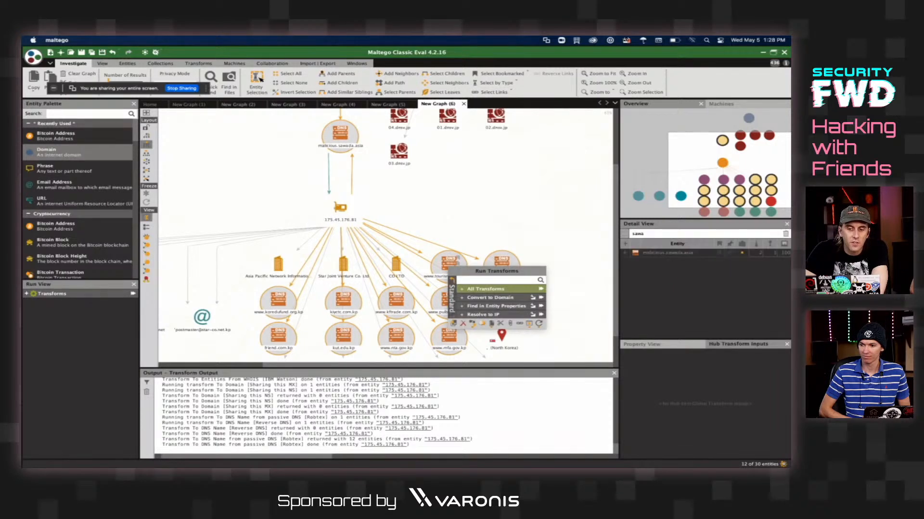
pyautogui.click(533, 298)
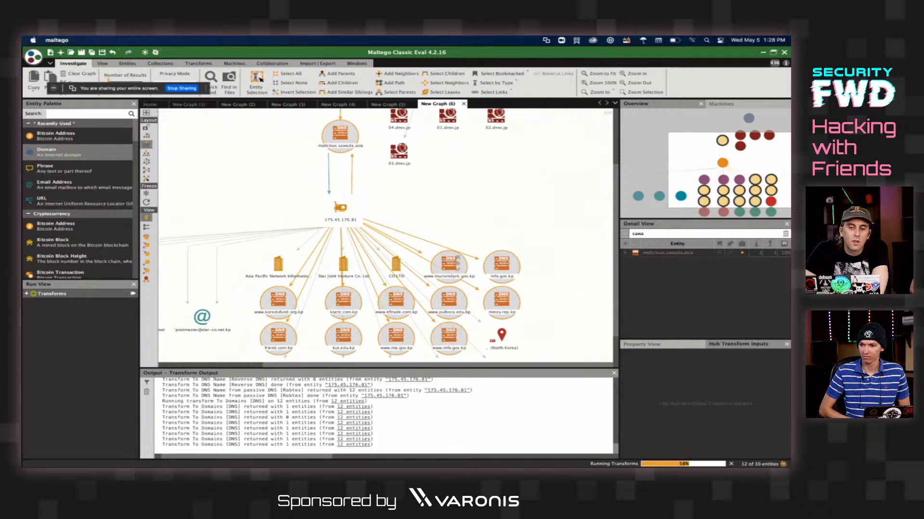
# - Select all Domain entities and run all transforms on them, with Wayback Machine snapshots between 20100101 and 20201231
pyautogui.moveTo(688, 158); pyautogui.dragTo(695, 183)
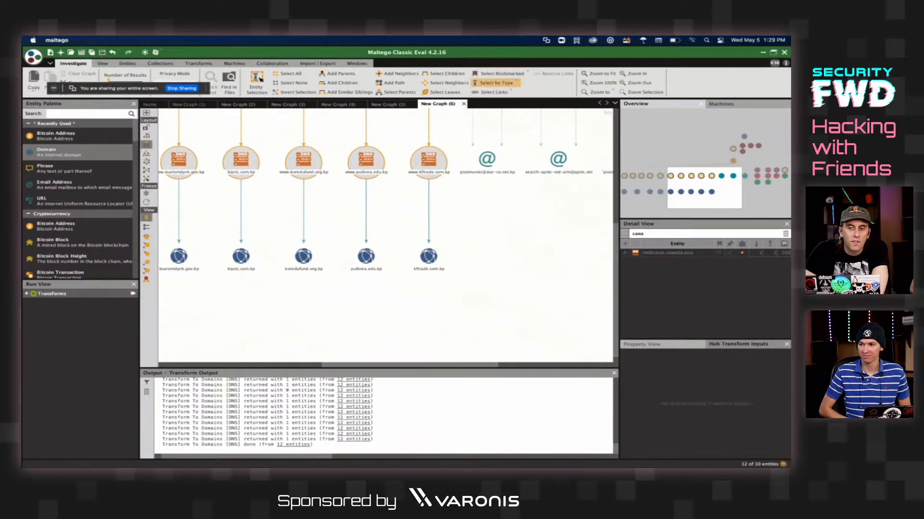
pyautogui.click(495, 82)
pyautogui.click(491, 102)
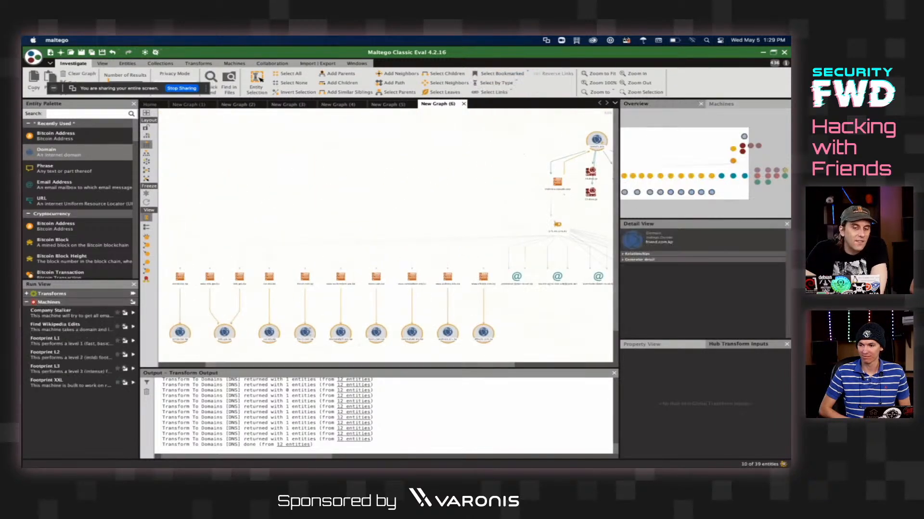
pyautogui.rightClick(303, 336)
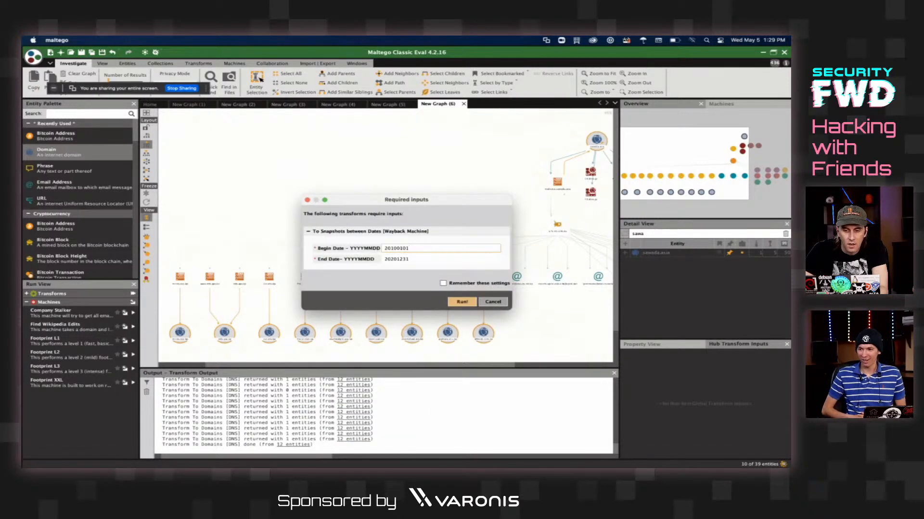
pyautogui.press('Return')
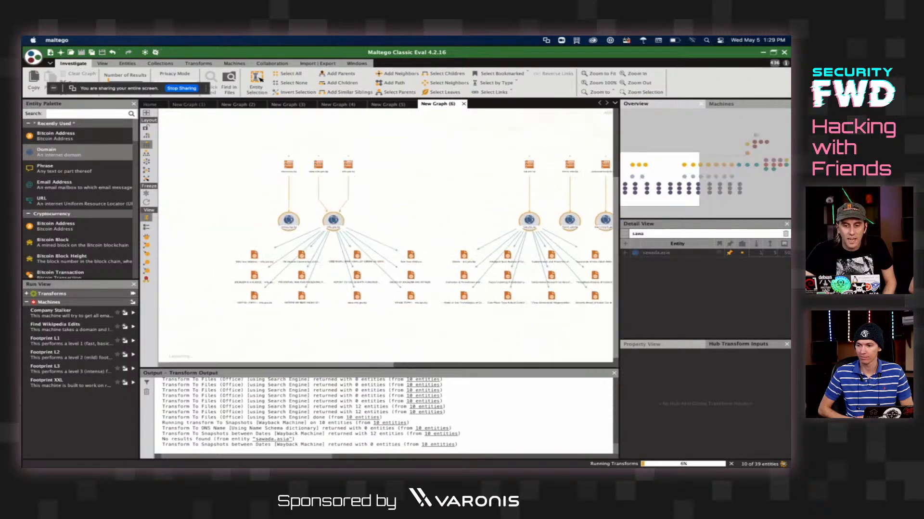
# - Inspect the documents linked to mfa.gov.kp, including the one on preventing war, and dismiss the To Domains [DNS] error
pyautogui.scroll(5, 385, 236)
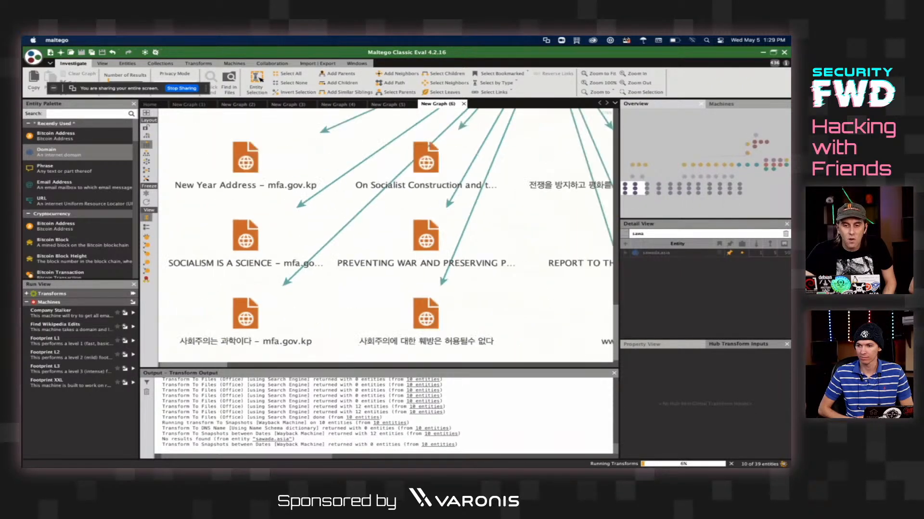
pyautogui.click(426, 236)
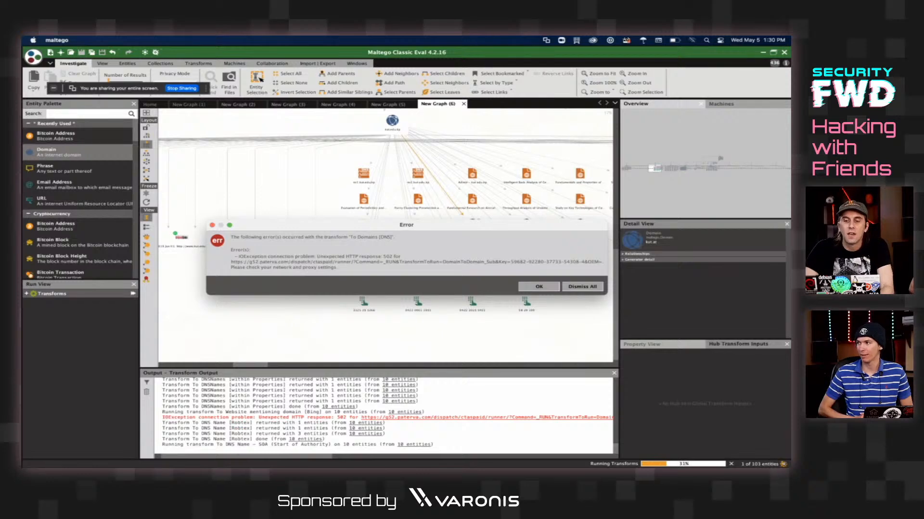
pyautogui.press('Return')
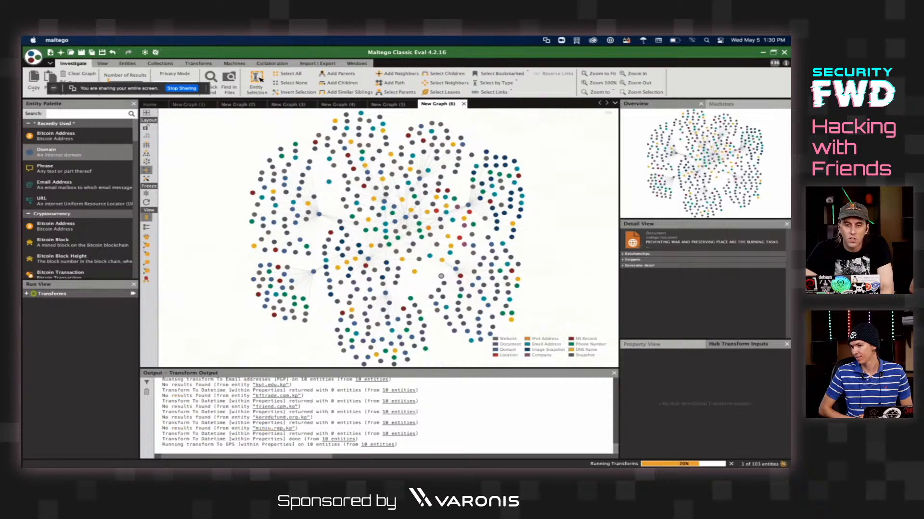
# - Examine the clusters of domains, websites, documents and snapshots spread across the whole graph
pyautogui.scroll(5, 327, 222)
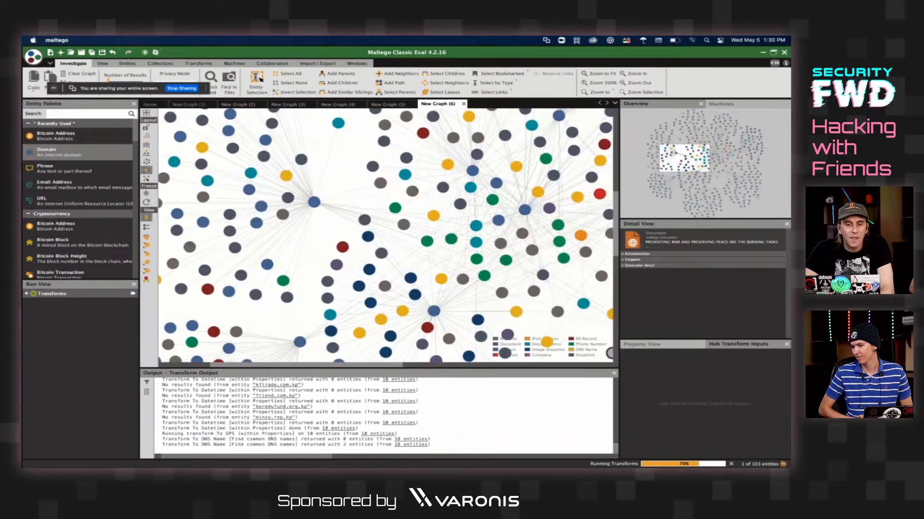
pyautogui.scroll(-5, 385, 236)
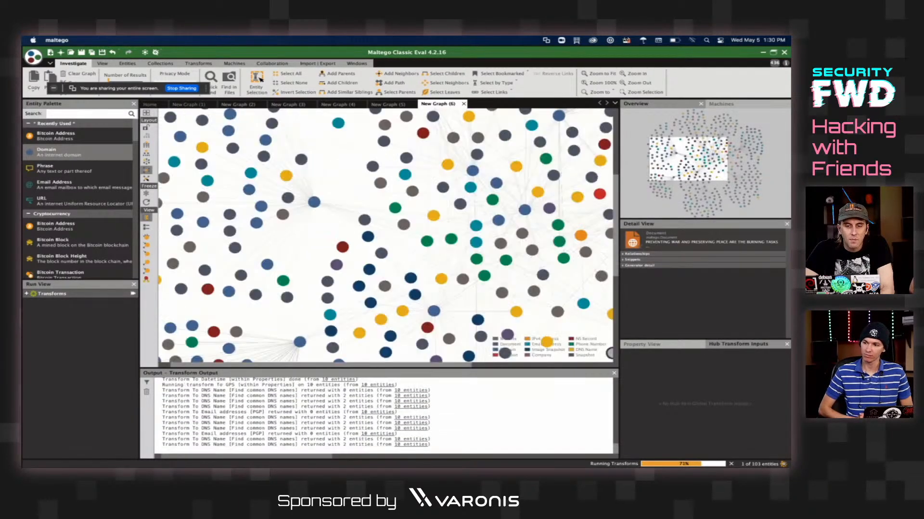
pyautogui.scroll(6, 384, 236)
pyautogui.scroll(-3, 385, 236)
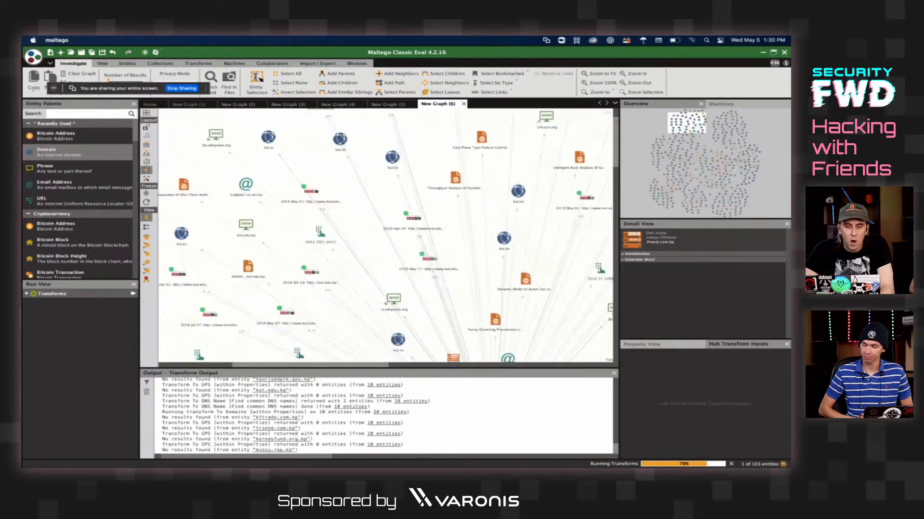
pyautogui.scroll(-5, 385, 235)
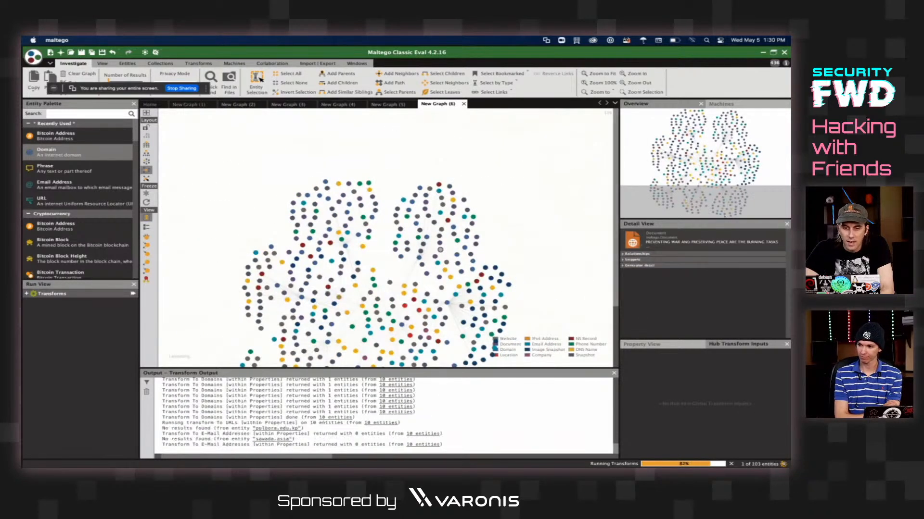
pyautogui.scroll(3, 385, 236)
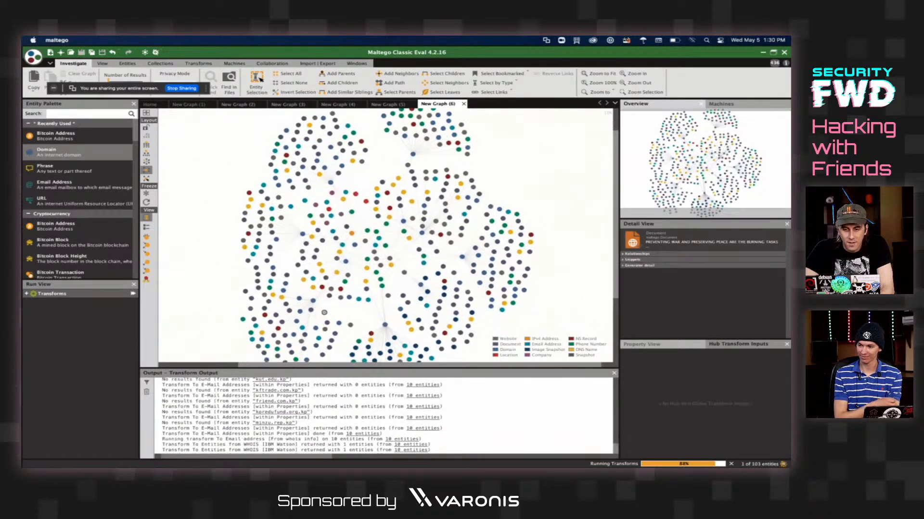
pyautogui.scroll(3, 384, 235)
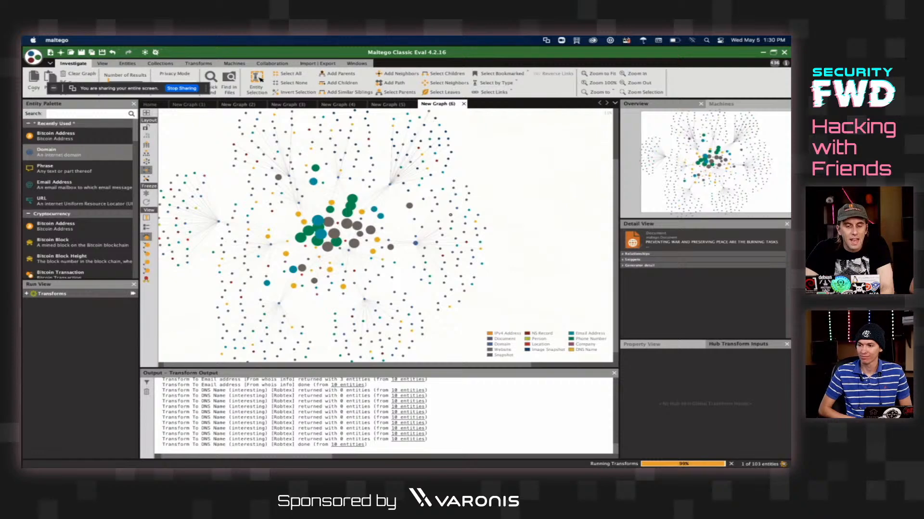
# - Examine the largest website, e-mail and phone number nodes at the graph's centre and select the uppermost large phone number
pyautogui.scroll(6, 336, 226)
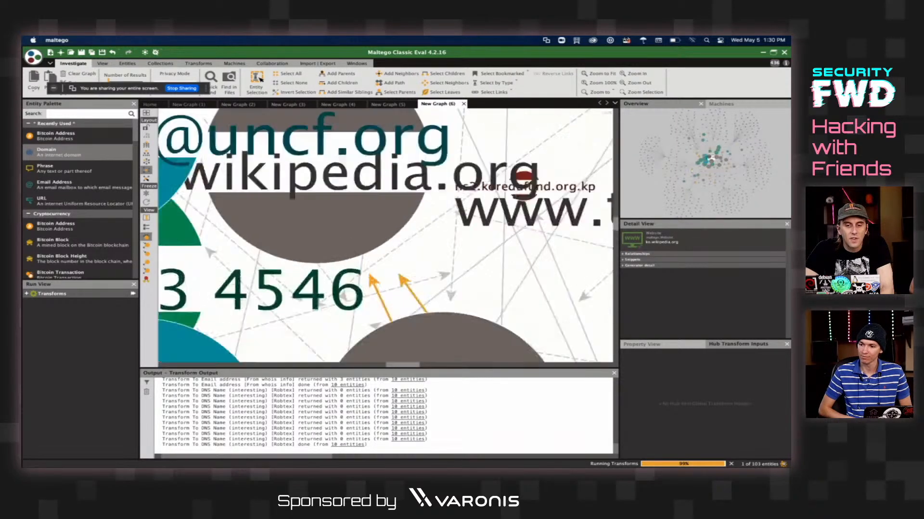
pyautogui.scroll(-4, 337, 226)
pyautogui.scroll(-1, 337, 226)
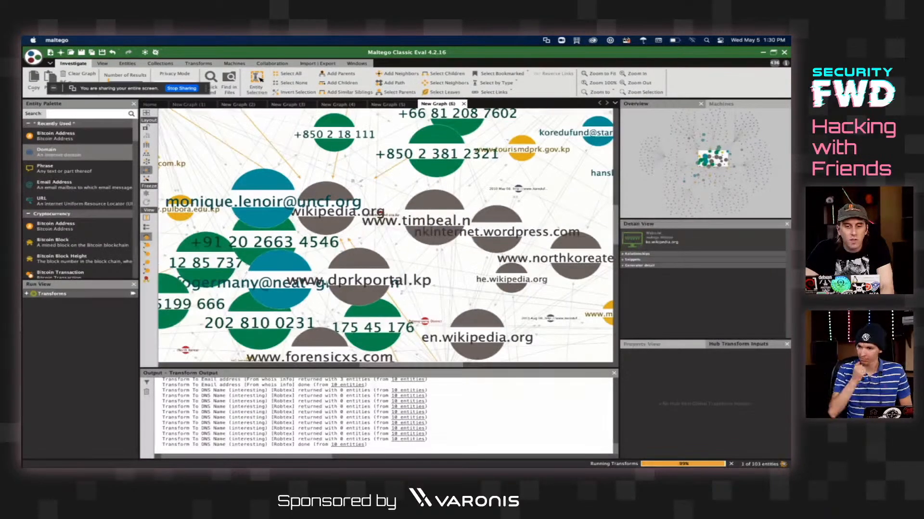
pyautogui.moveTo(385, 236); pyautogui.dragTo(329, 433)
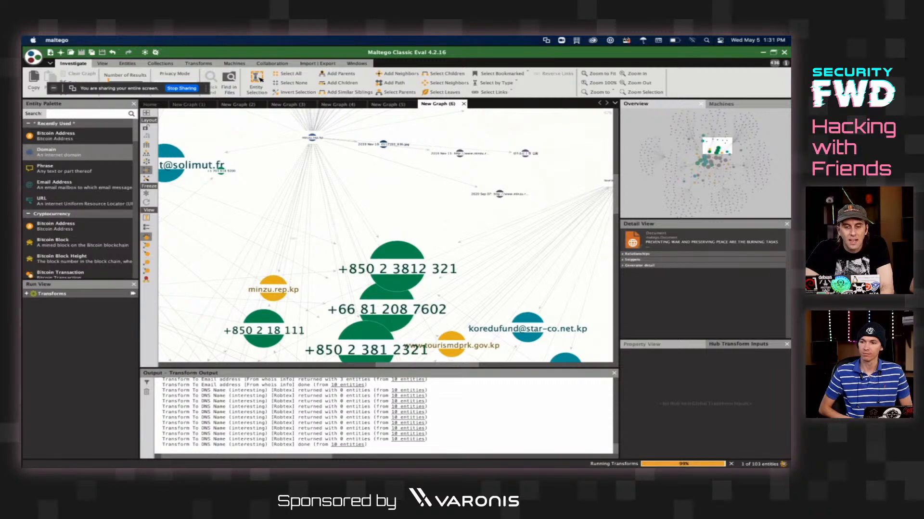
pyautogui.click(397, 262)
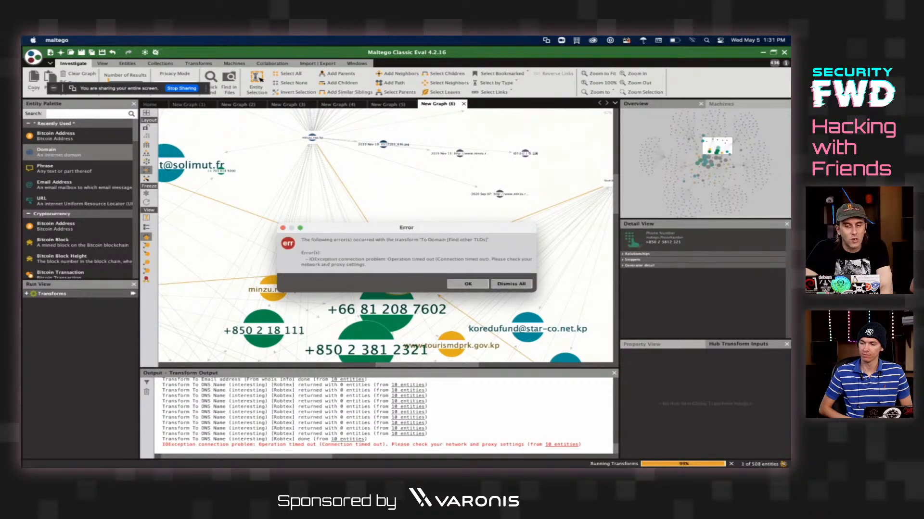
pyautogui.click(468, 284)
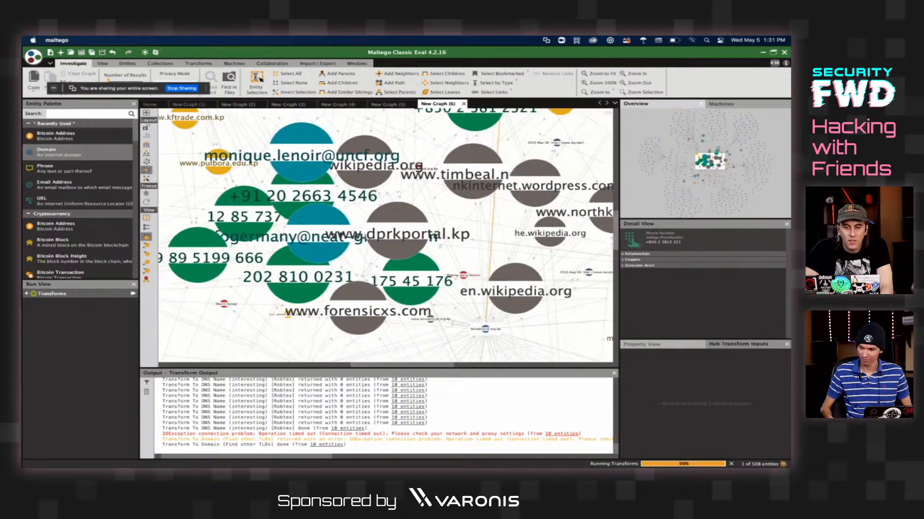
pyautogui.click(312, 251)
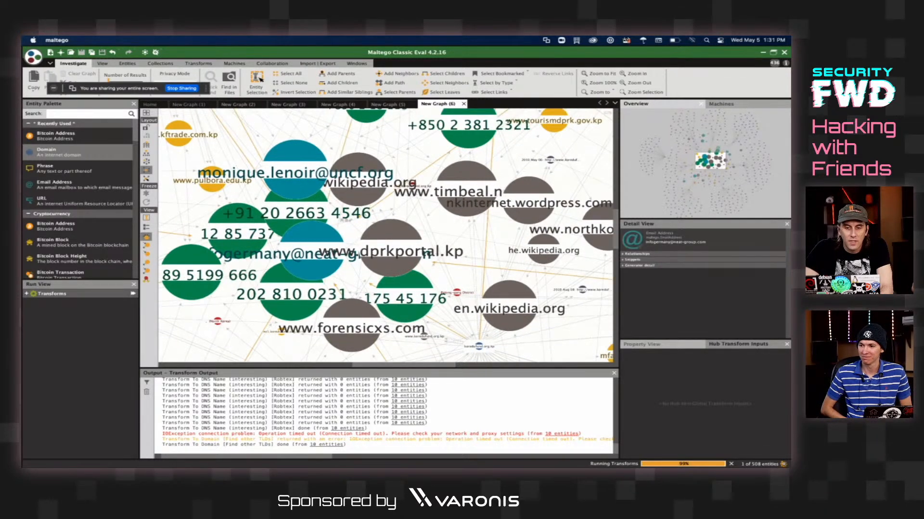
pyautogui.press('Return')
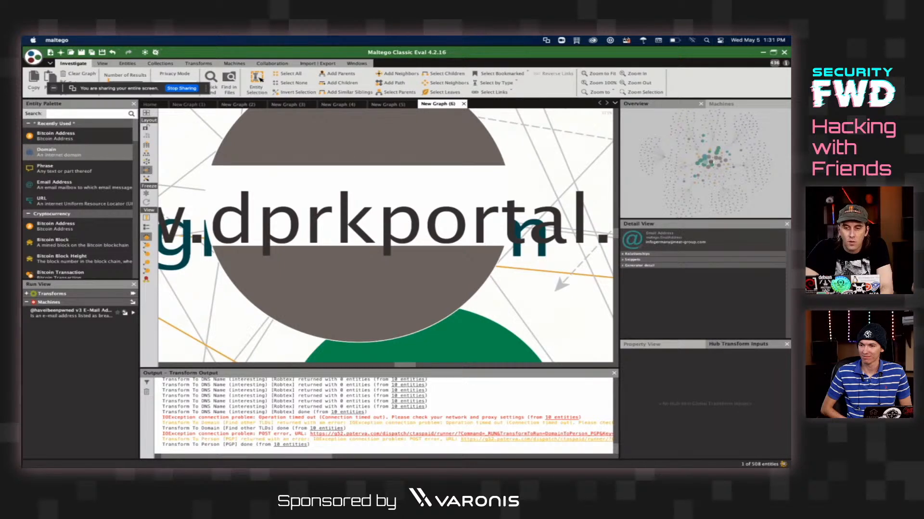
pyautogui.scroll(-2, 450, 200)
pyautogui.scroll(-5, 389, 237)
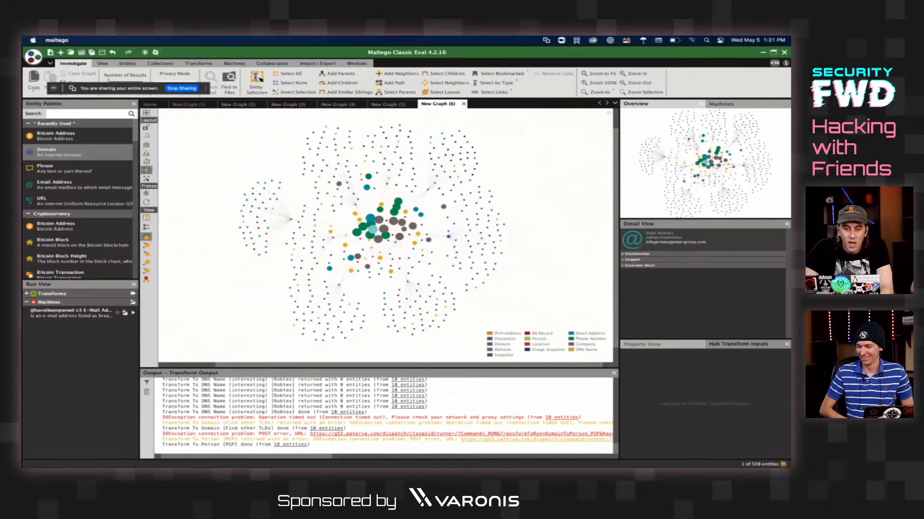
# - Examine the cluster around kut.edu.kp and inspect the details and properties of the linked domain kut.ch
pyautogui.scroll(5, 388, 236)
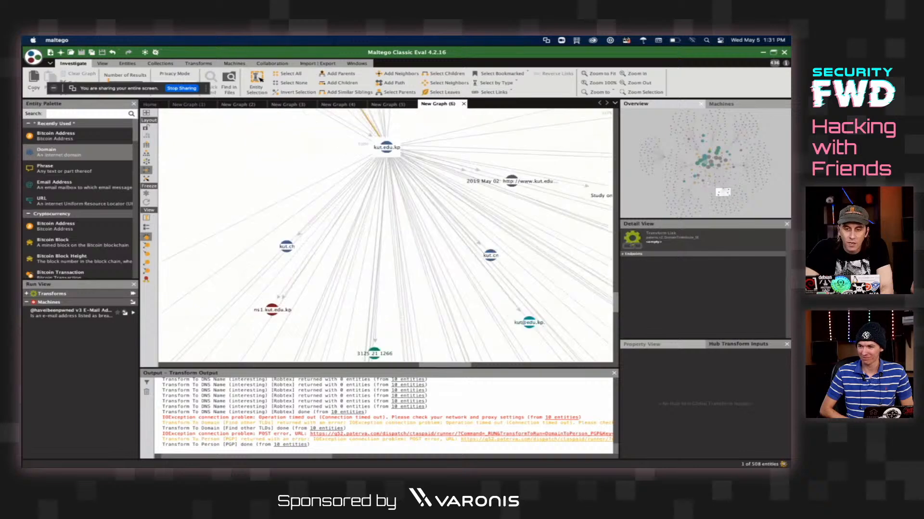
pyautogui.scroll(-3, 385, 235)
pyautogui.scroll(4, 385, 236)
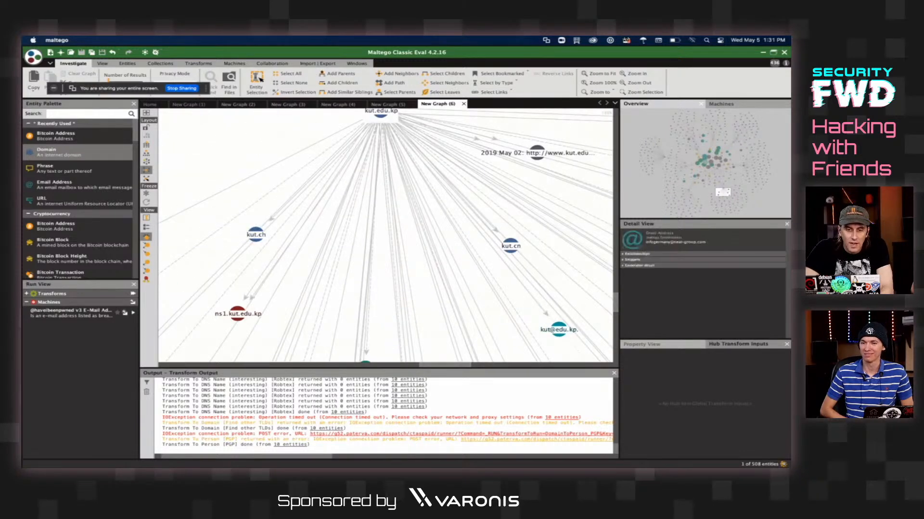
pyautogui.click(260, 232)
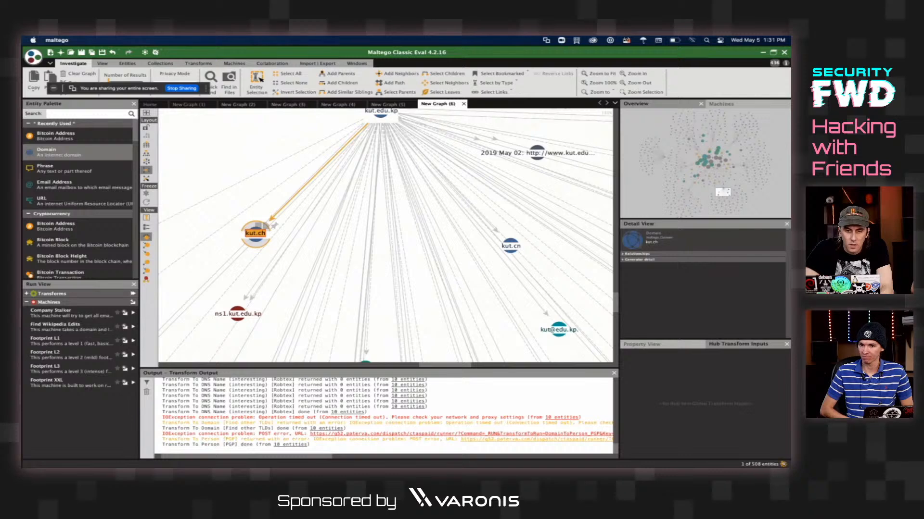
pyautogui.doubleClick(269, 227)
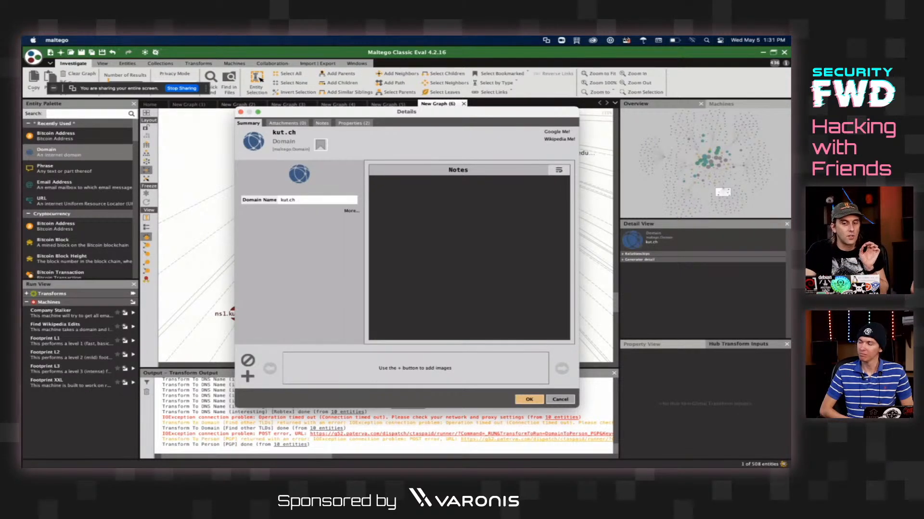
pyautogui.click(353, 123)
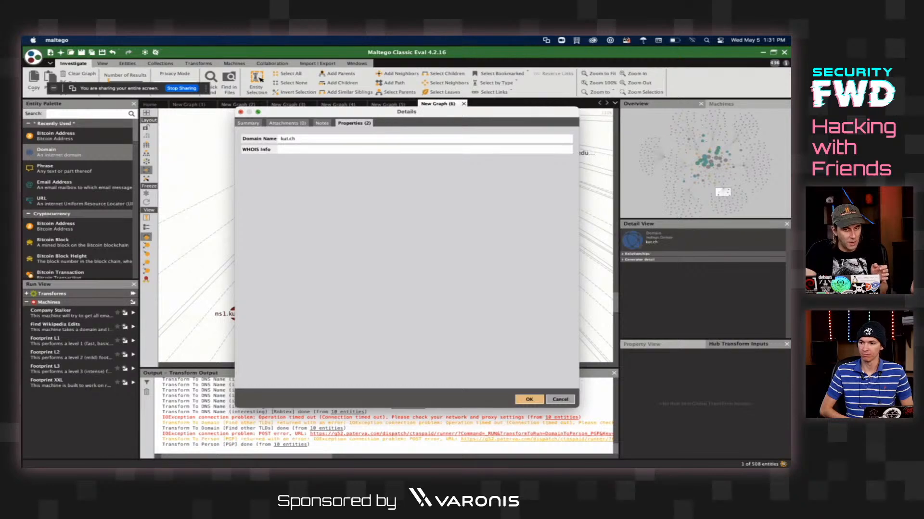
pyautogui.click(241, 112)
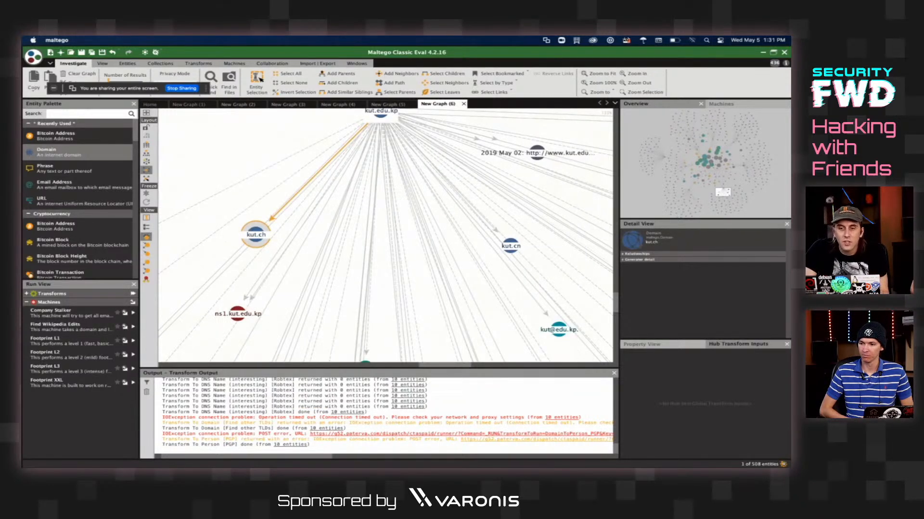
pyautogui.scroll(-2, 476, 157)
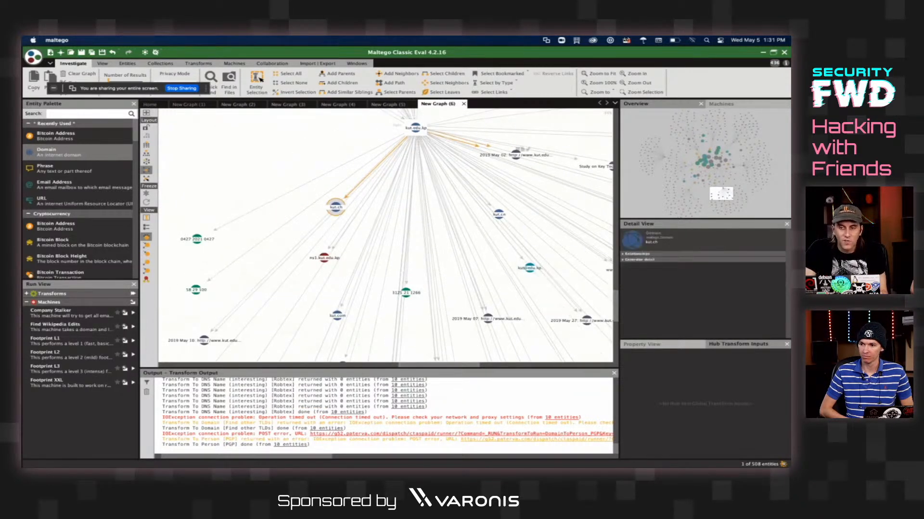
pyautogui.moveTo(721, 194); pyautogui.dragTo(722, 190)
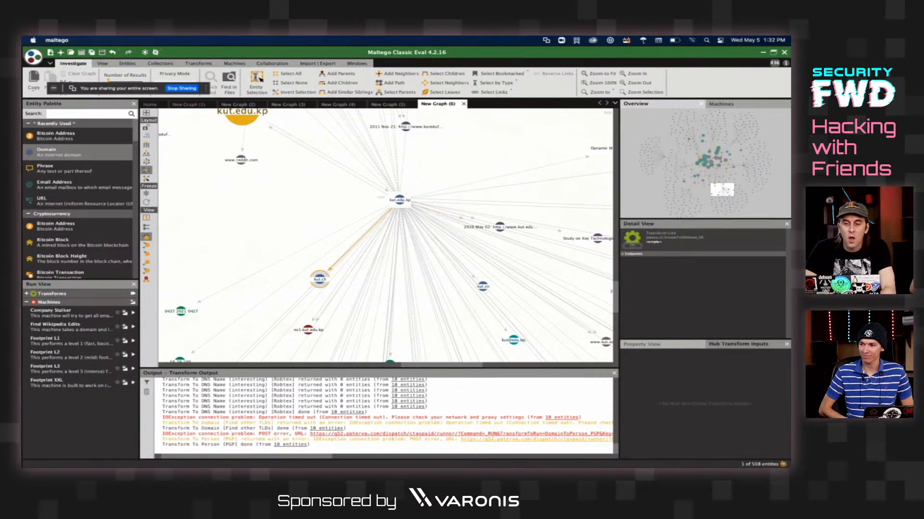
# - Inspect the tourismdprk.gov.kp domain and the details of its linked image snapshot 2020 Jul 06: 2.jpg
pyautogui.scroll(-10, 403, 249)
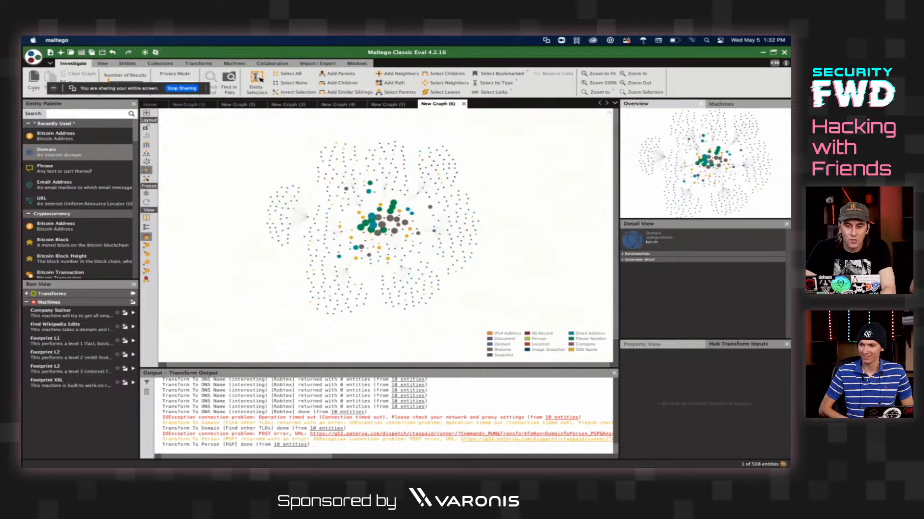
pyautogui.scroll(6, 425, 193)
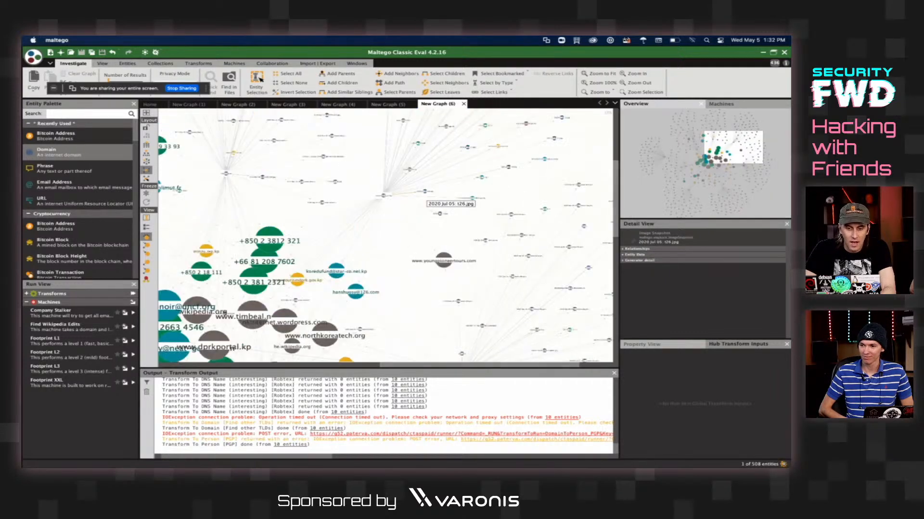
pyautogui.scroll(1, 426, 193)
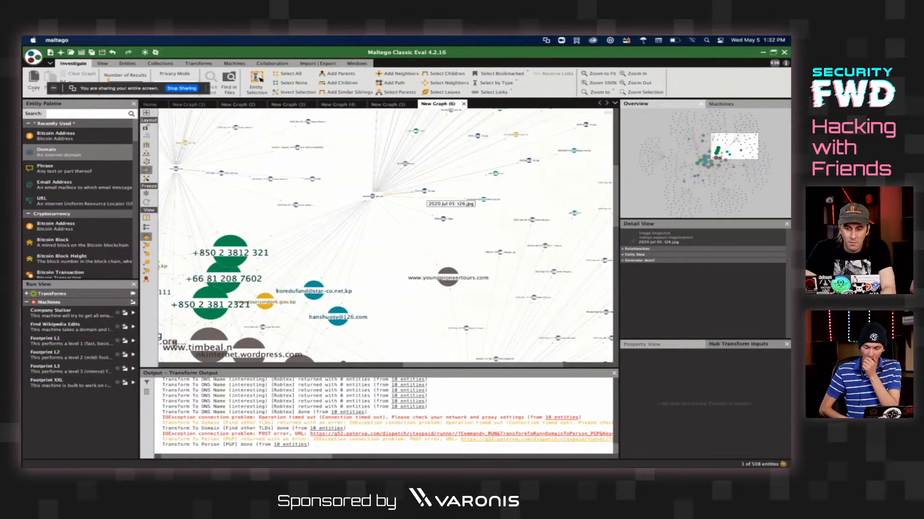
pyautogui.scroll(4, 428, 199)
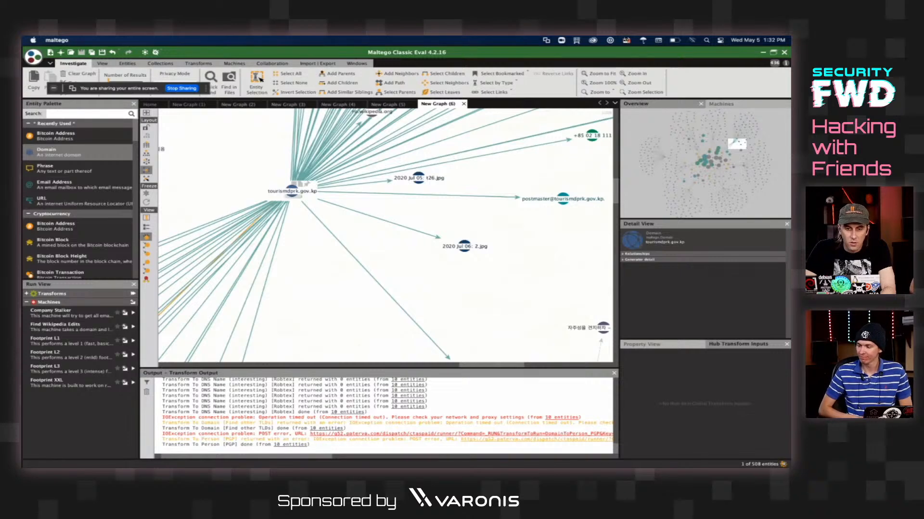
pyautogui.click(302, 185)
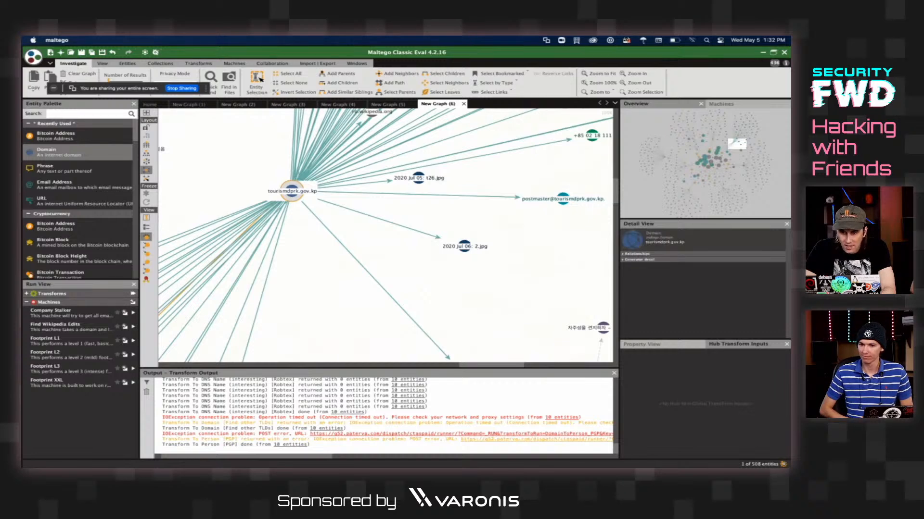
pyautogui.click(478, 238)
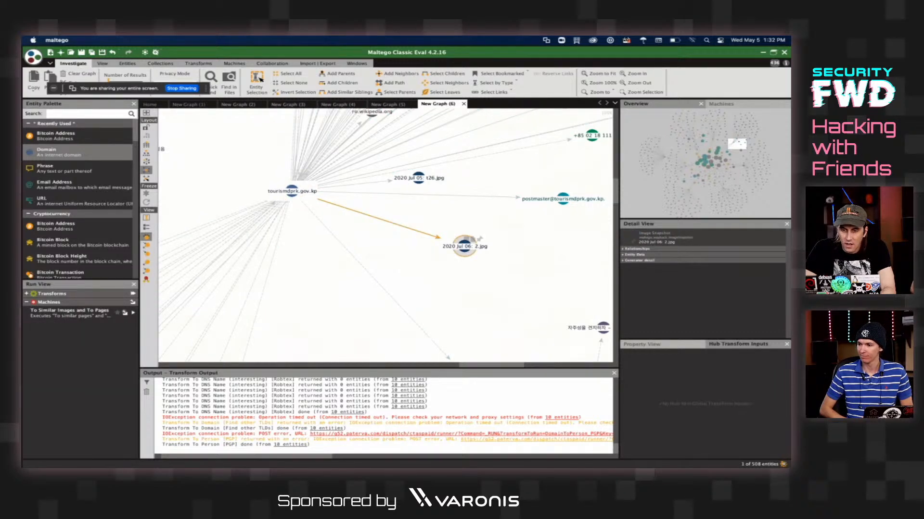
pyautogui.doubleClick(465, 246)
pyautogui.press('Escape')
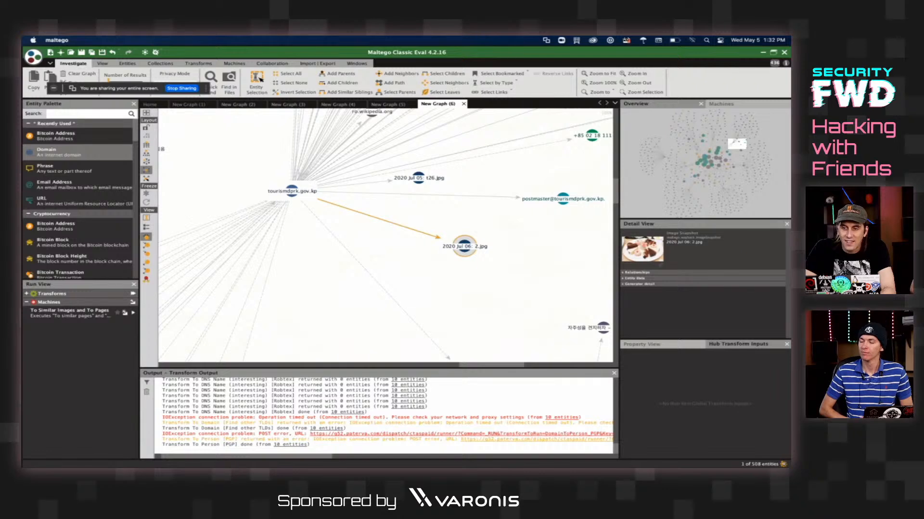
# - Undo the latest WHOIS transform results and layout changes on the graph
pyautogui.moveTo(737, 144)
pyautogui.mouseDown()
pyautogui.moveTo(754, 129)
pyautogui.moveTo(726, 146)
pyautogui.mouseUp()
pyautogui.scroll(-5, 502, 335)
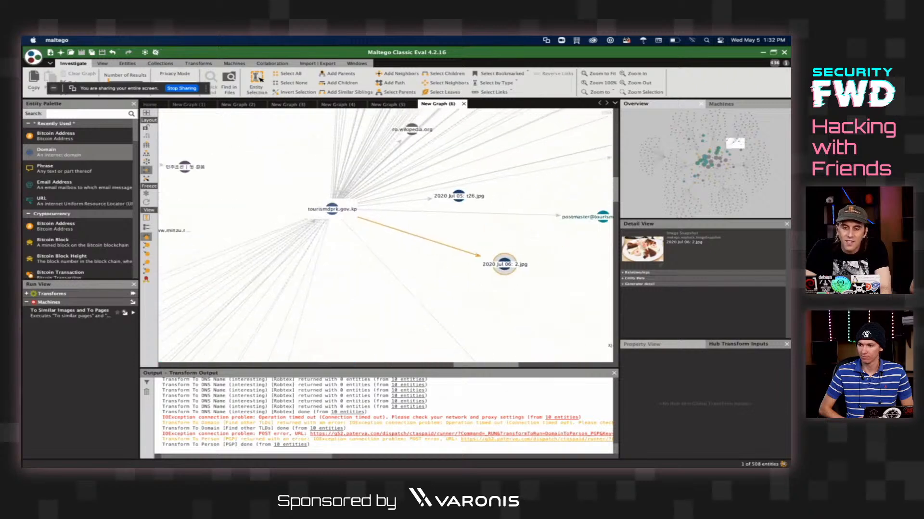
pyautogui.scroll(-3, 406, 219)
pyautogui.scroll(1, 405, 219)
pyautogui.press('super+z')
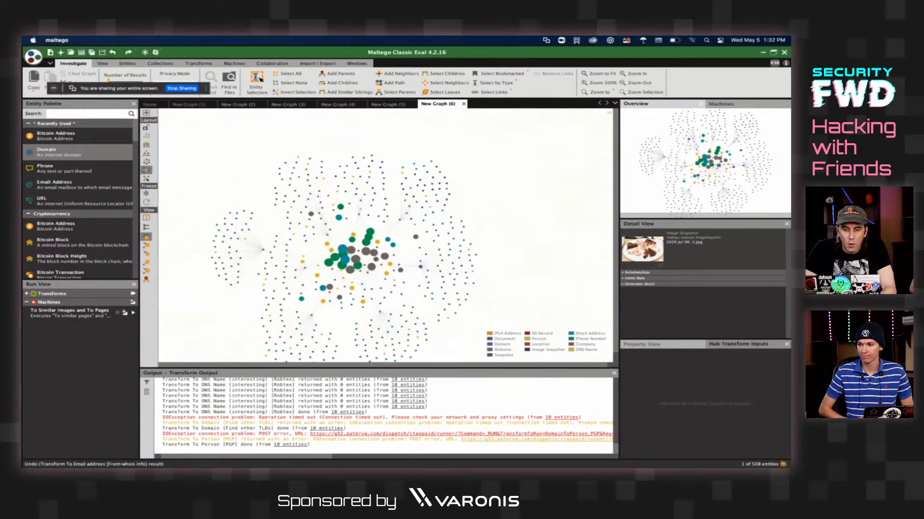
pyautogui.press('super+z')
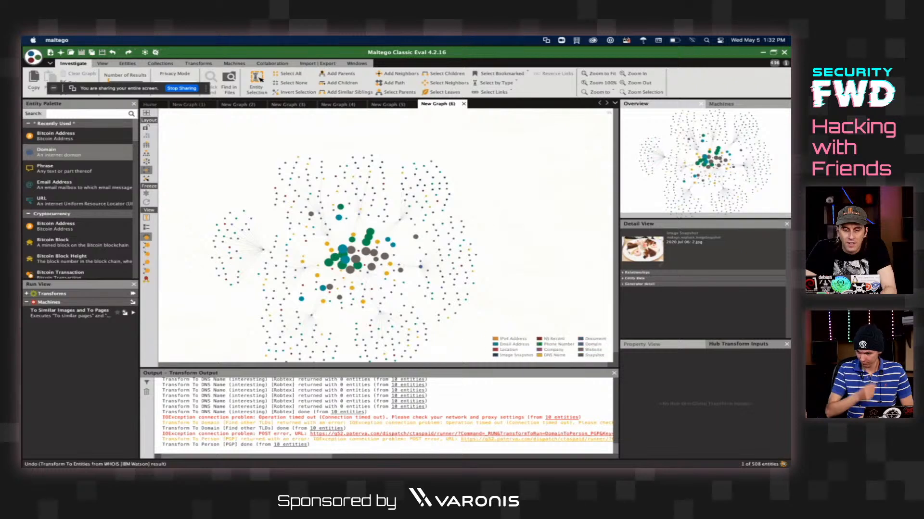
pyautogui.press('super+z')
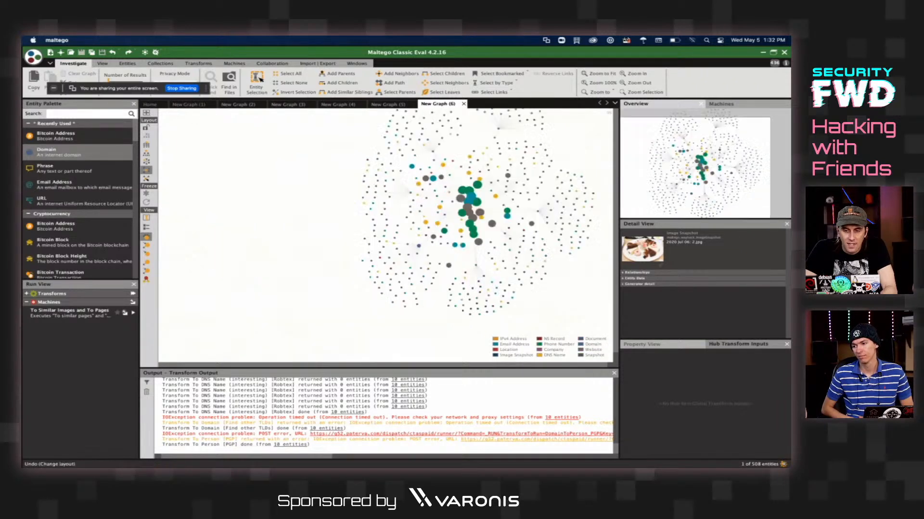
pyautogui.press('super+z')
pyautogui.press('super+z')
pyautogui.press('super+z')
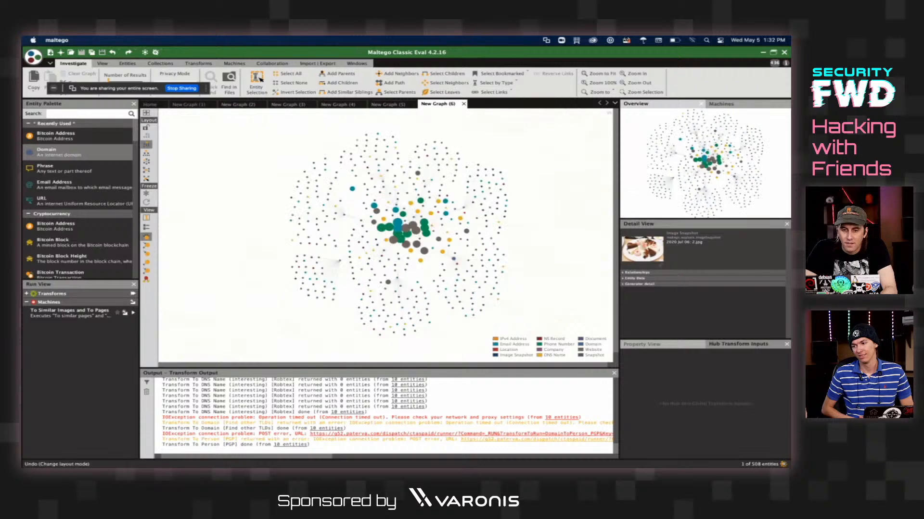
# - Arrange the graph in block layout and undo further transform results, including To Website [Quick lookup]
pyautogui.click(146, 144)
pyautogui.press('super+z')
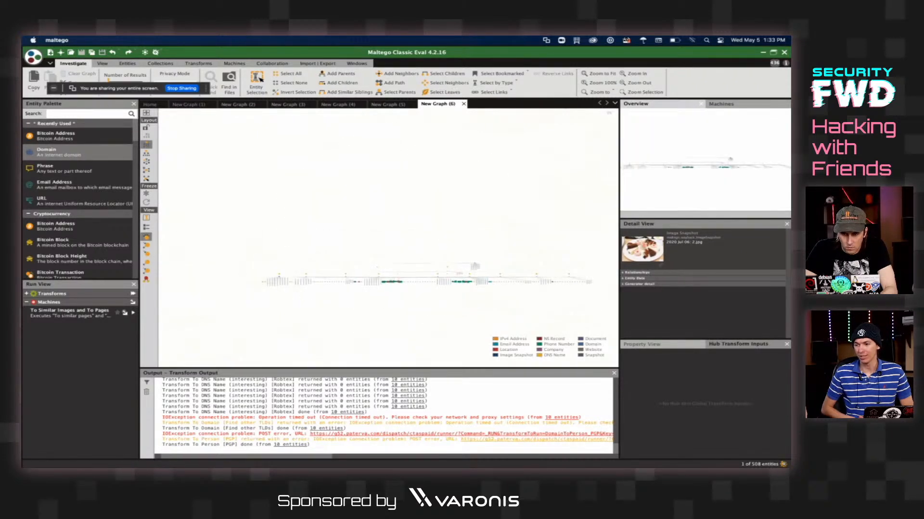
pyautogui.scroll(5, 475, 266)
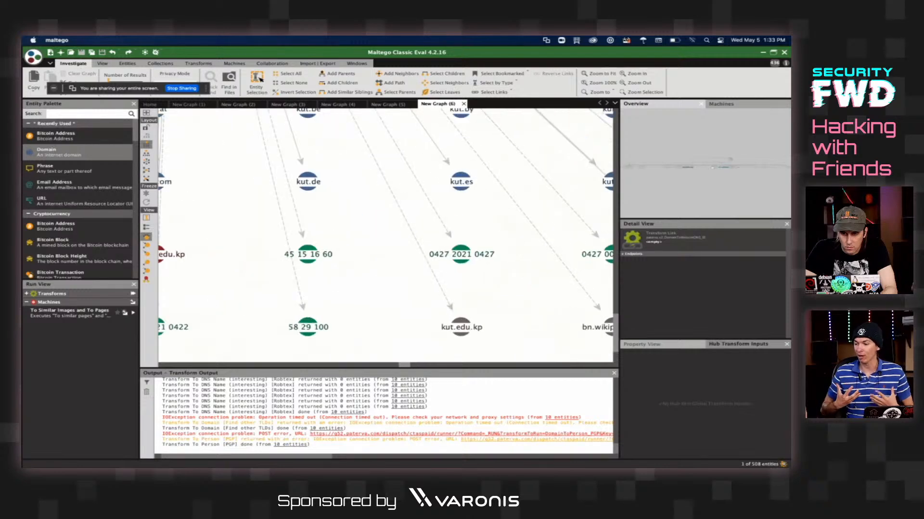
pyautogui.press('super+z')
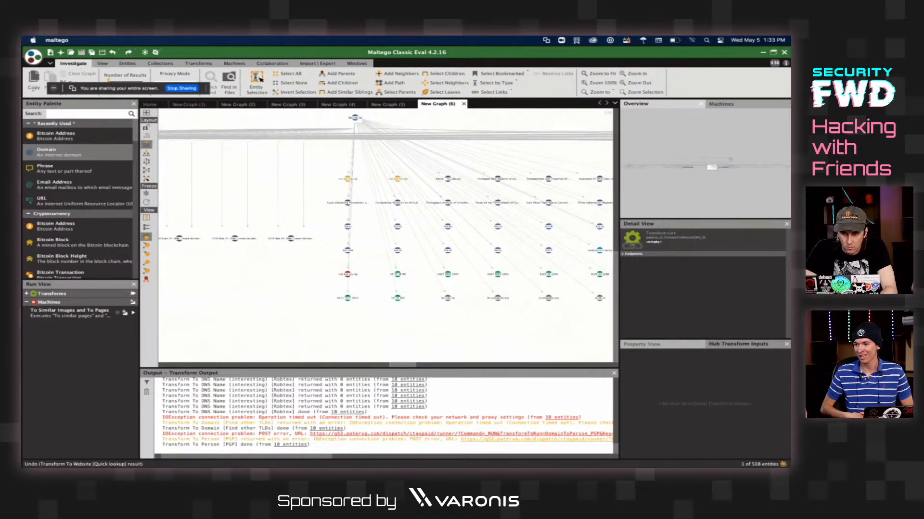
pyautogui.press('super+z')
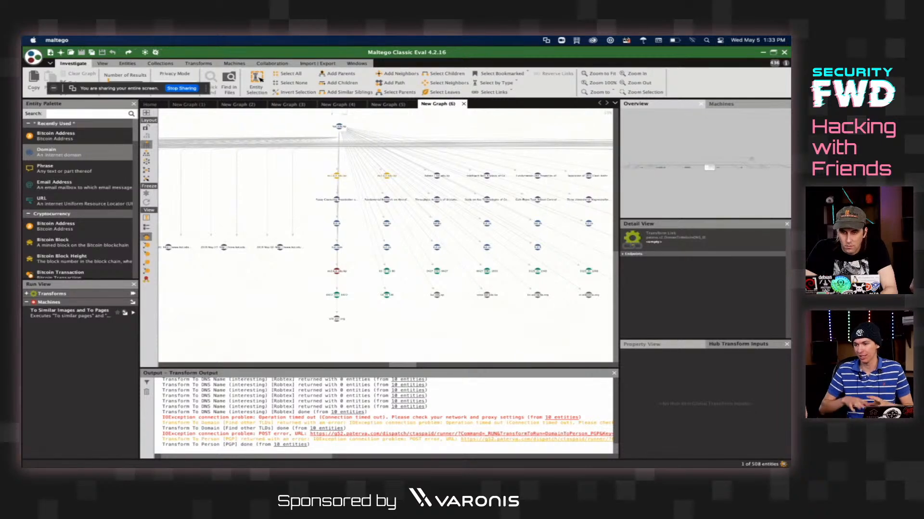
pyautogui.press('super+z')
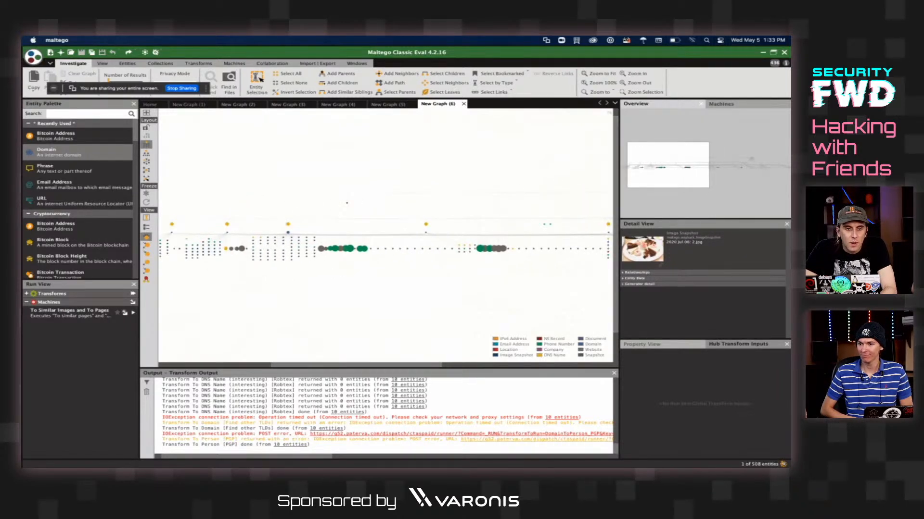
# - Create a new graph containing a Domain entity named sawada.asia
pyautogui.hotkey('ctrl', 't')
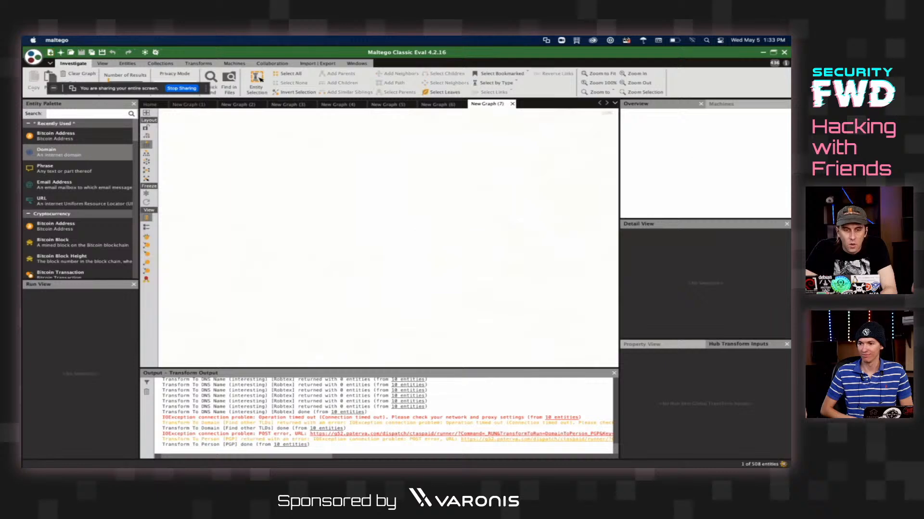
pyautogui.moveTo(53, 152); pyautogui.dragTo(297, 195)
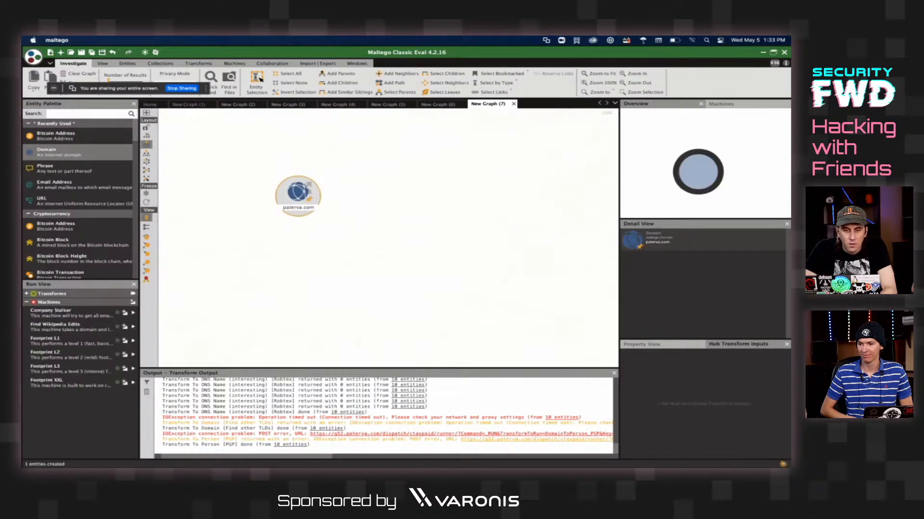
pyautogui.write('sawada.asia')
pyautogui.press('Return')
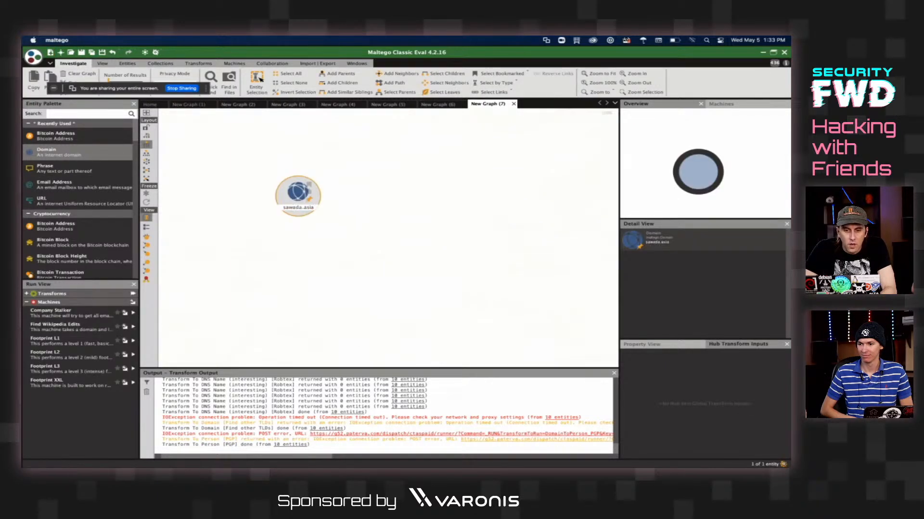
# - Run all transforms on the sawada.asia domain and select the resulting malicious.sawada.asia DNS name
pyautogui.rightClick(298, 198)
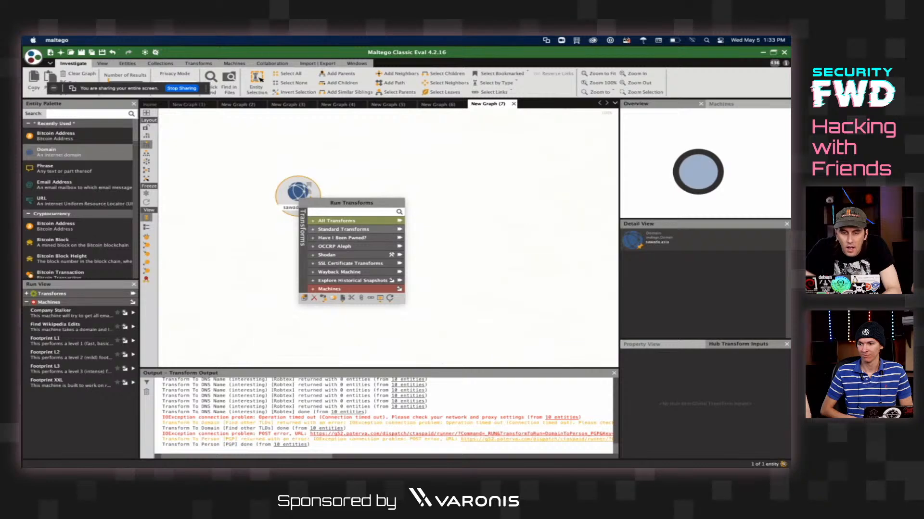
pyautogui.click(389, 230)
pyautogui.click(336, 220)
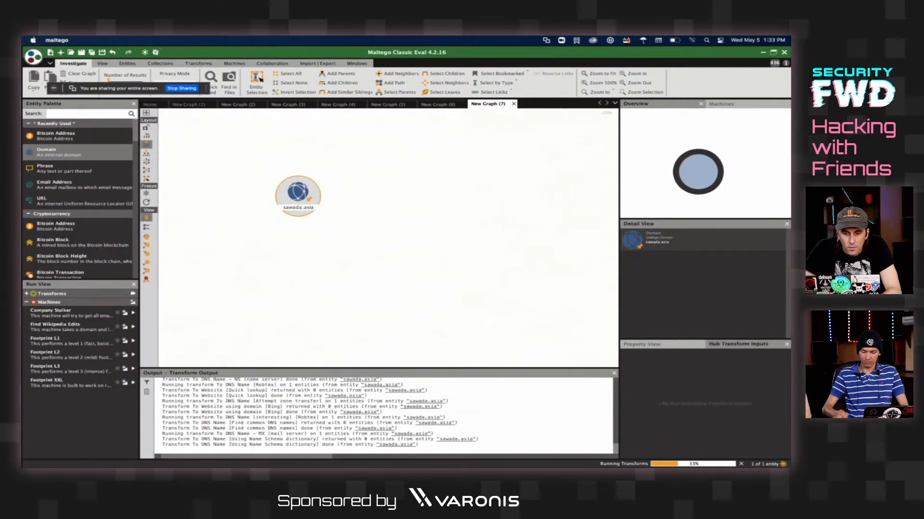
pyautogui.click(238, 260)
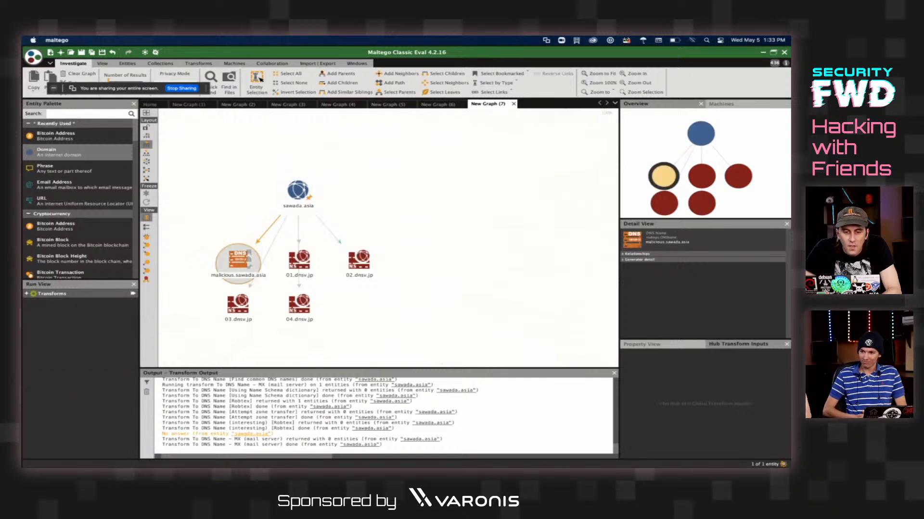
# - Resolve malicious.sawada.asia to its IP address and run the DNS from IP transforms on that address
pyautogui.rightClick(238, 258)
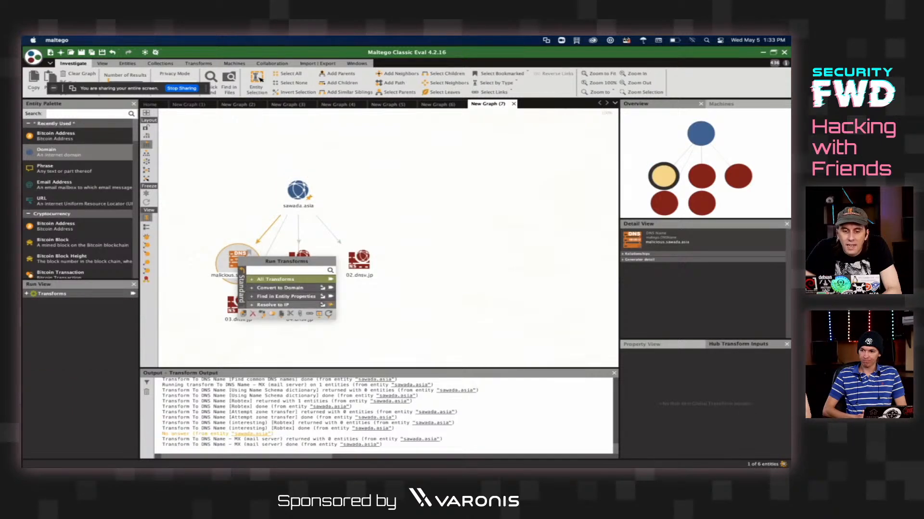
pyautogui.click(331, 305)
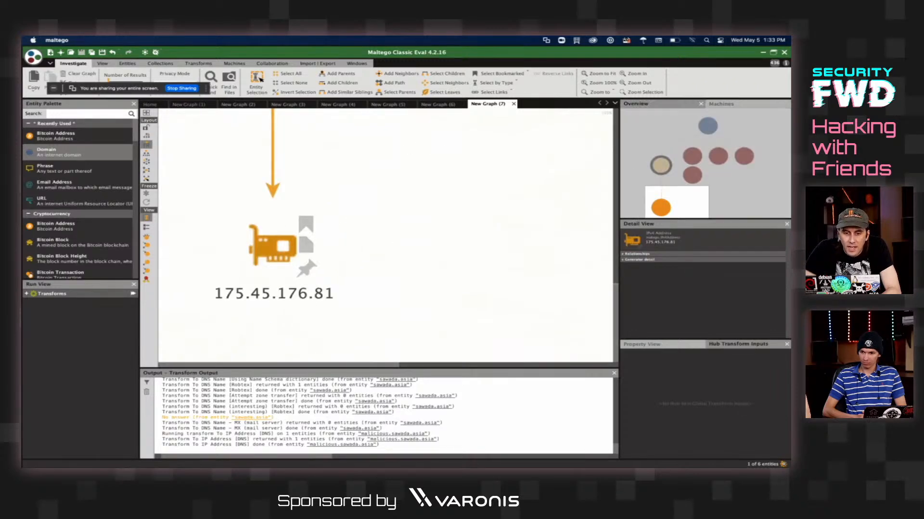
pyautogui.click(280, 257)
pyautogui.rightClick(280, 257)
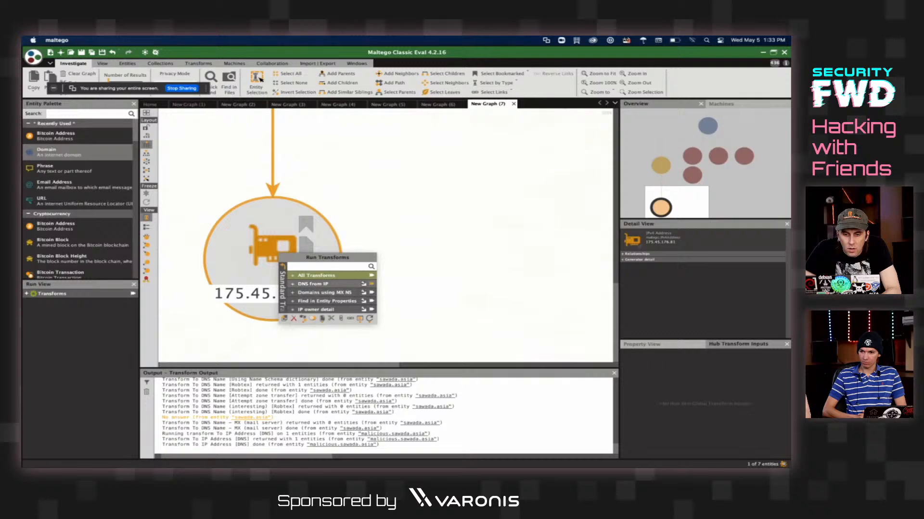
pyautogui.click(371, 284)
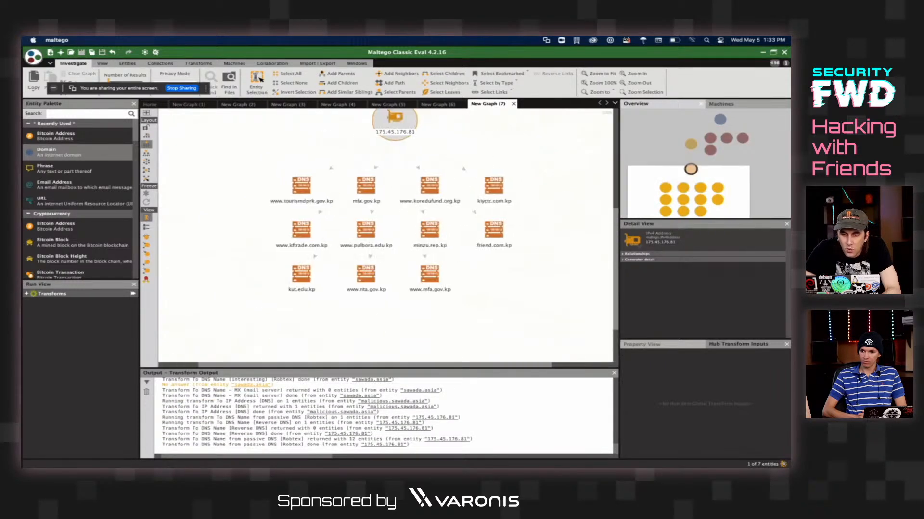
# - Select all the .kp DNS names beneath the 175.45.176.81 address and run the Resolve to IP transforms on them
pyautogui.moveTo(251, 174); pyautogui.dragTo(597, 301)
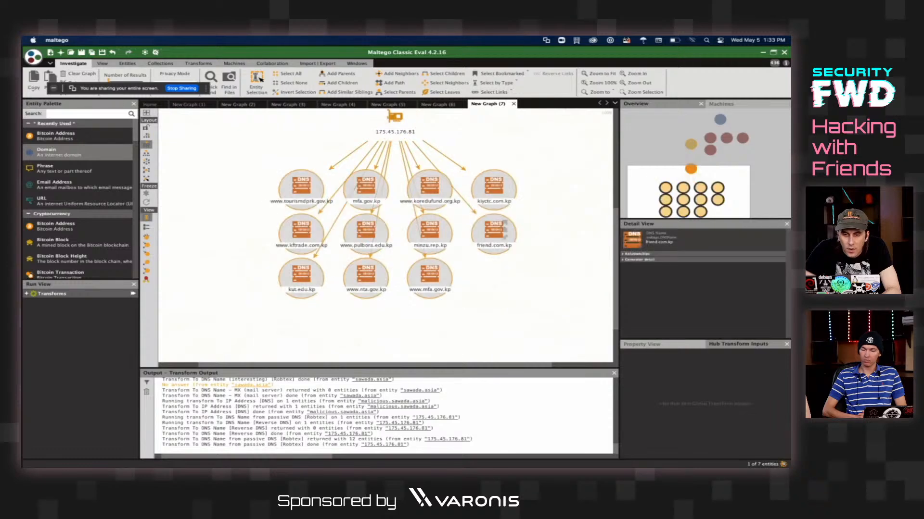
pyautogui.rightClick(427, 238)
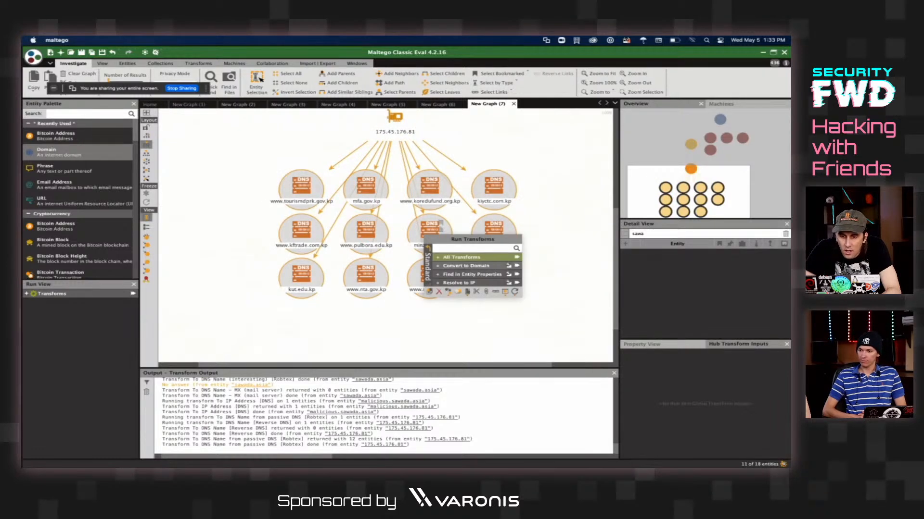
pyautogui.click(516, 283)
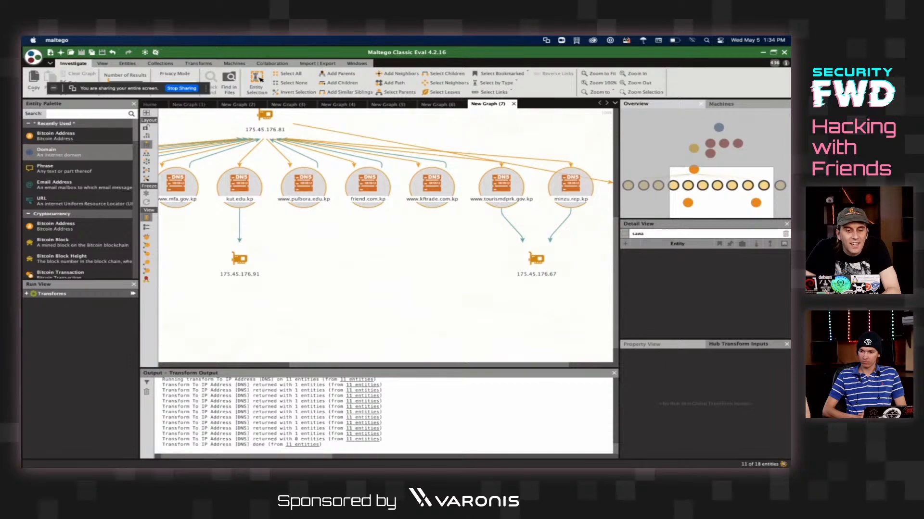
# - Select the 175.45.176.91 and 175.45.176.67 addresses and run the DNS from IP transforms on both
pyautogui.moveTo(189, 255); pyautogui.dragTo(574, 309)
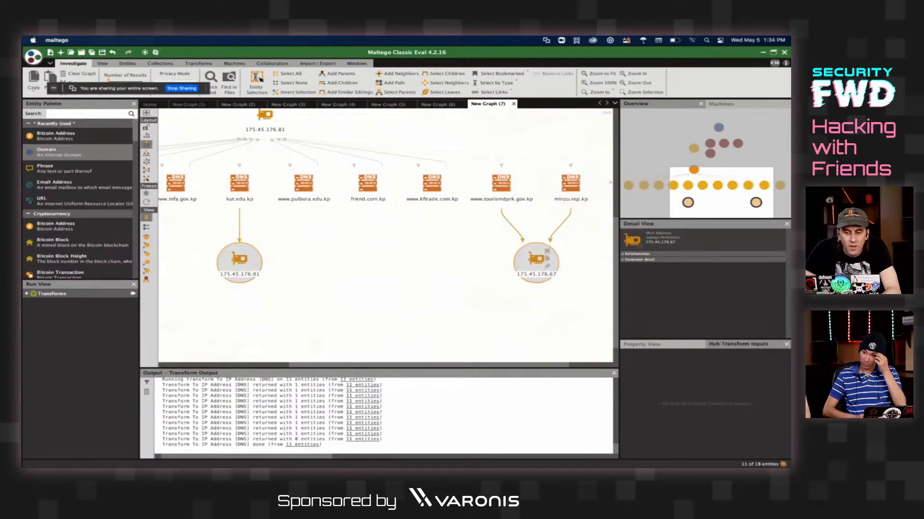
pyautogui.rightClick(536, 270)
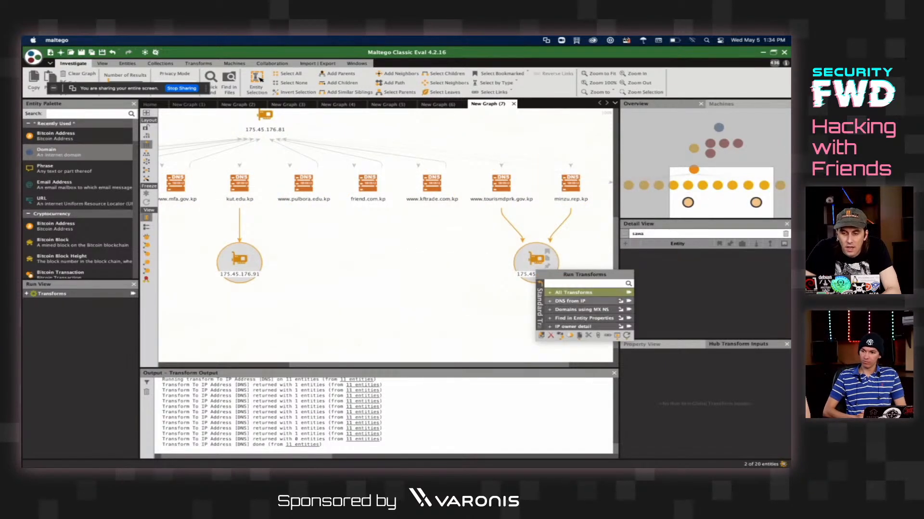
pyautogui.click(628, 301)
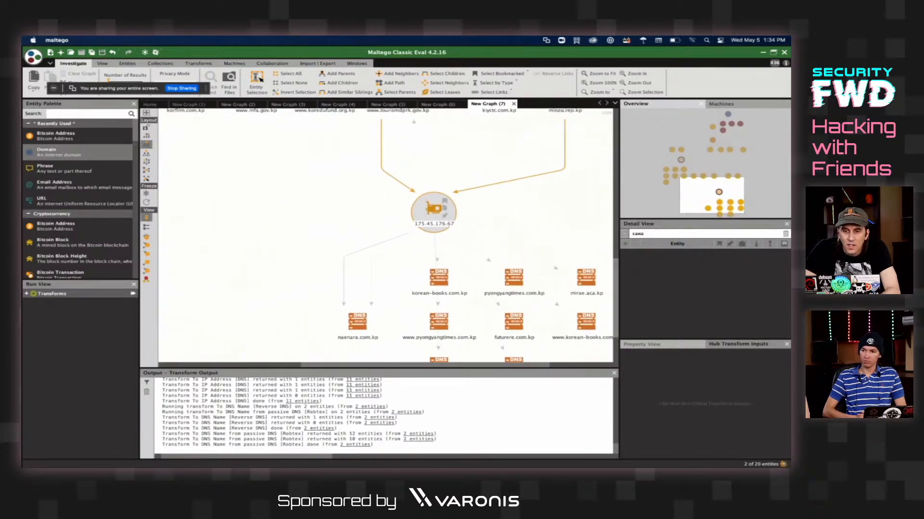
# - Select all DNS Name entities on the graph, resolve them to IP addresses and convert them to domains
pyautogui.click(496, 83)
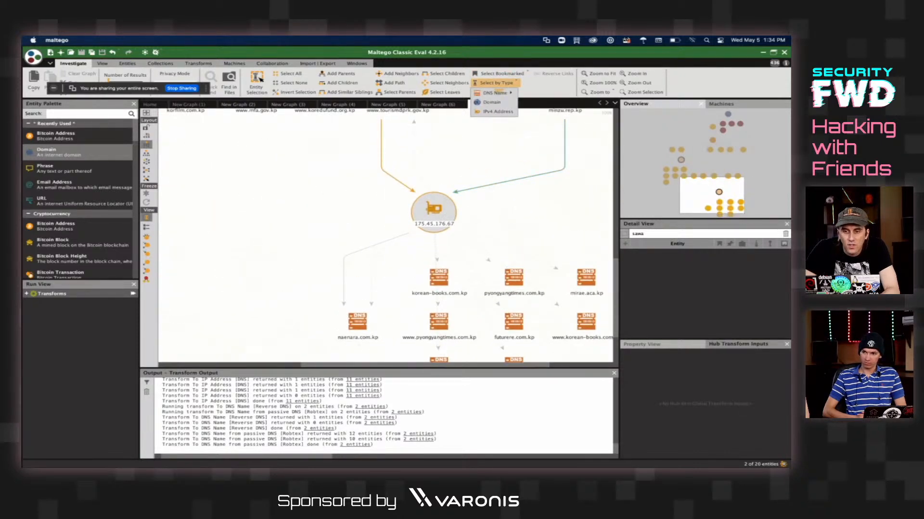
pyautogui.click(534, 92)
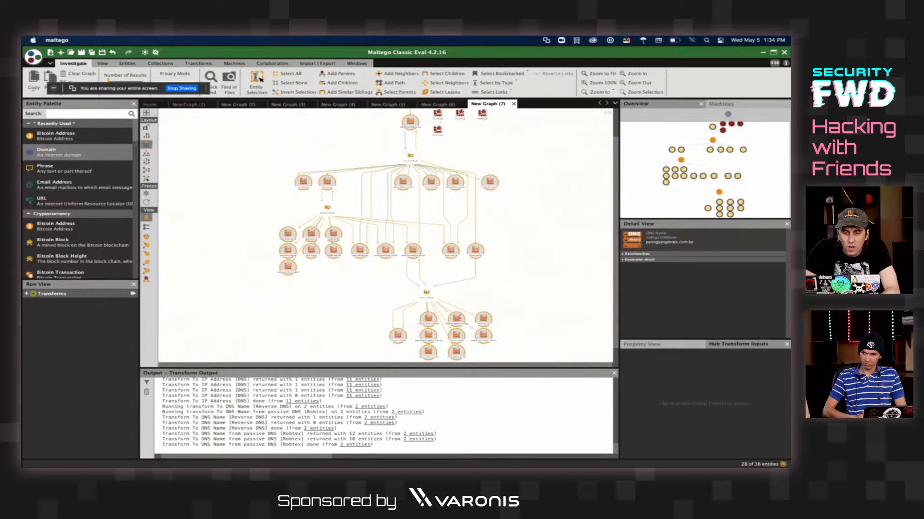
pyautogui.rightClick(456, 321)
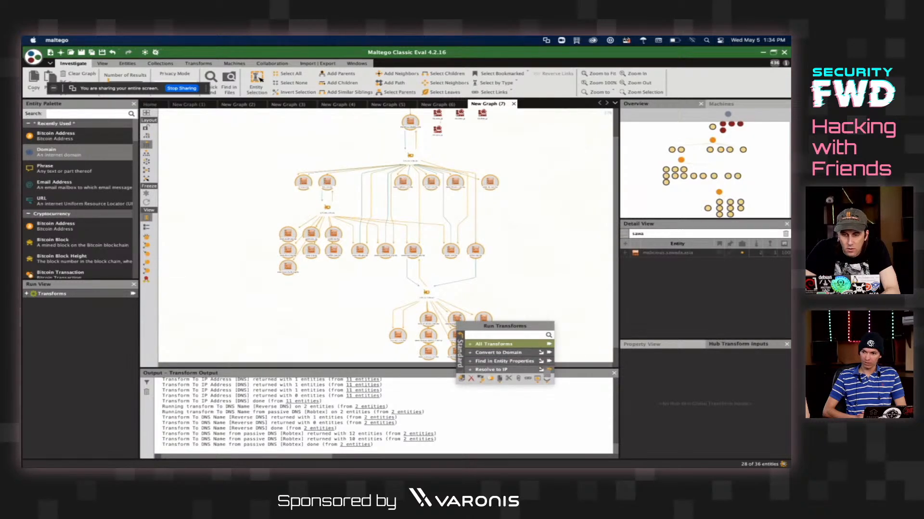
pyautogui.click(548, 370)
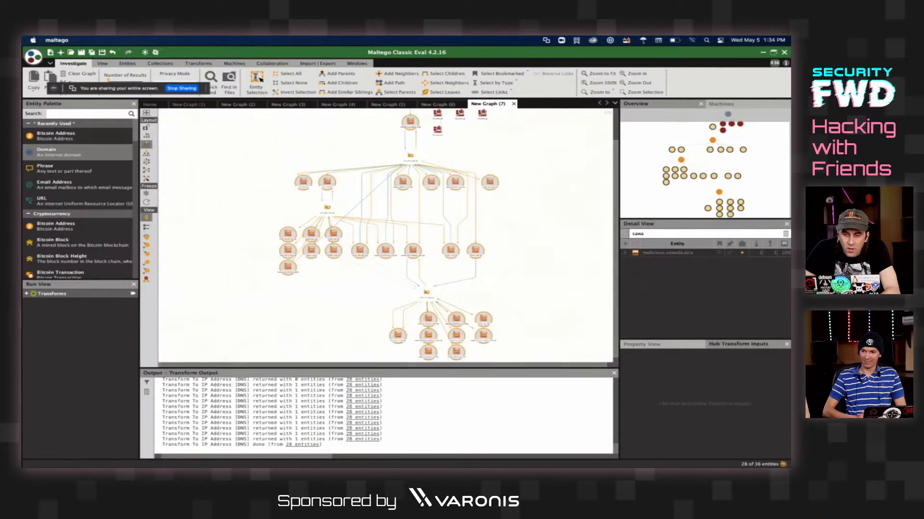
pyautogui.rightClick(457, 338)
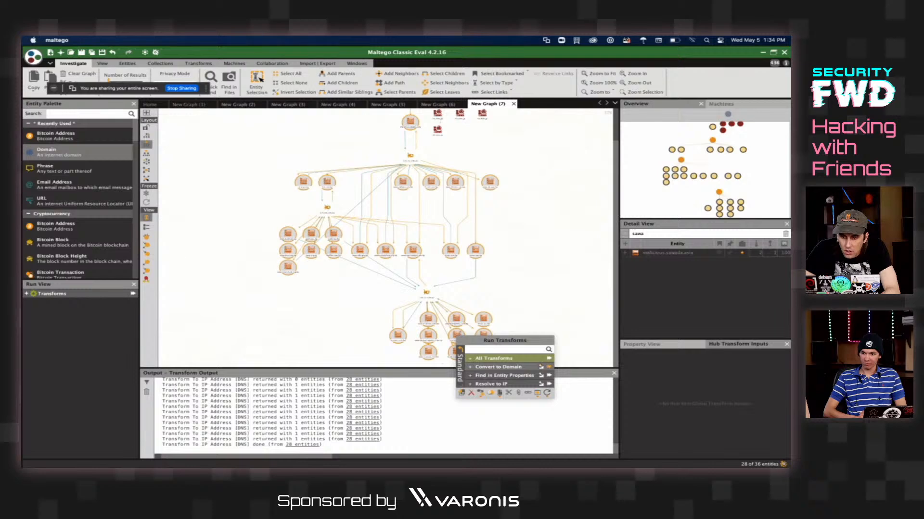
pyautogui.click(548, 367)
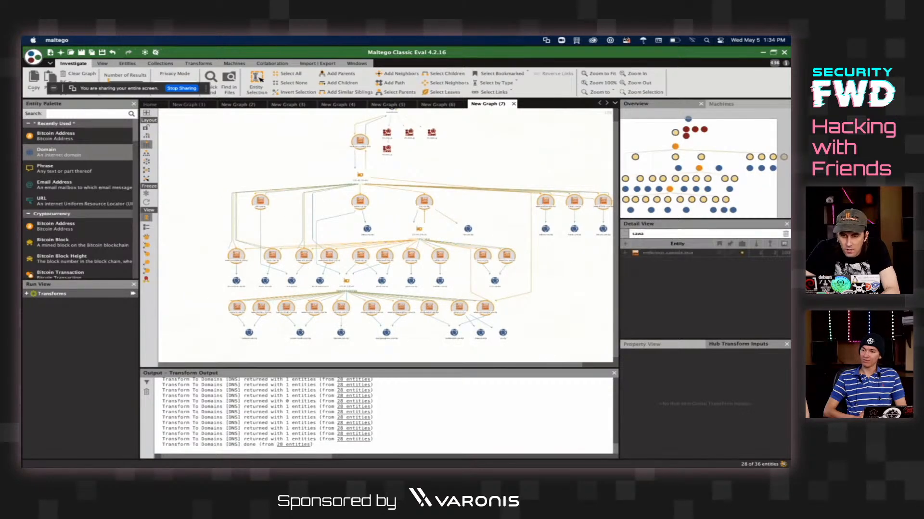
# - Select all Domain entities and run the To Website using domain [Bing] transform on them
pyautogui.click(496, 82)
pyautogui.click(492, 101)
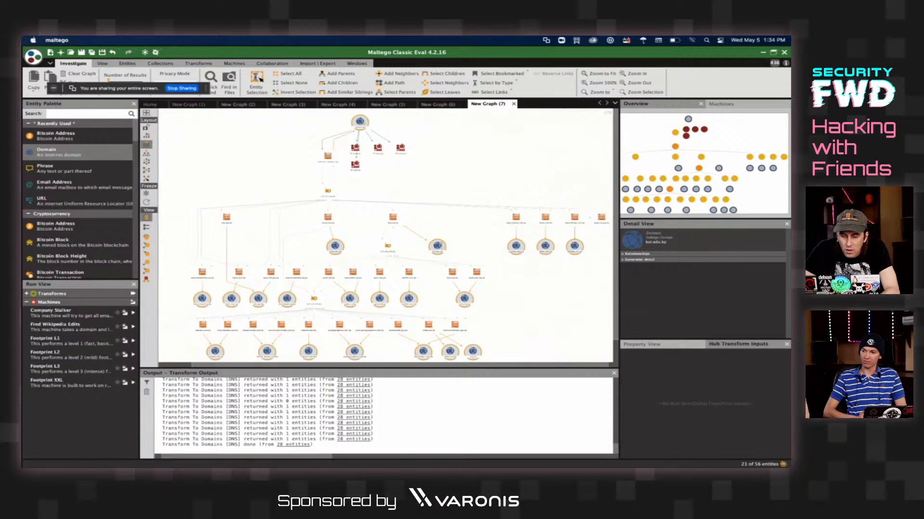
pyautogui.rightClick(437, 248)
pyautogui.write('t')
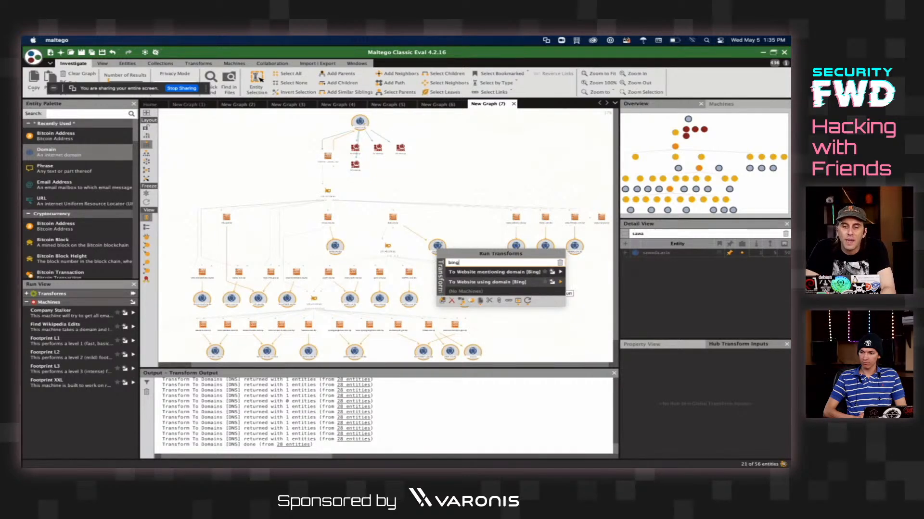
pyautogui.click(559, 282)
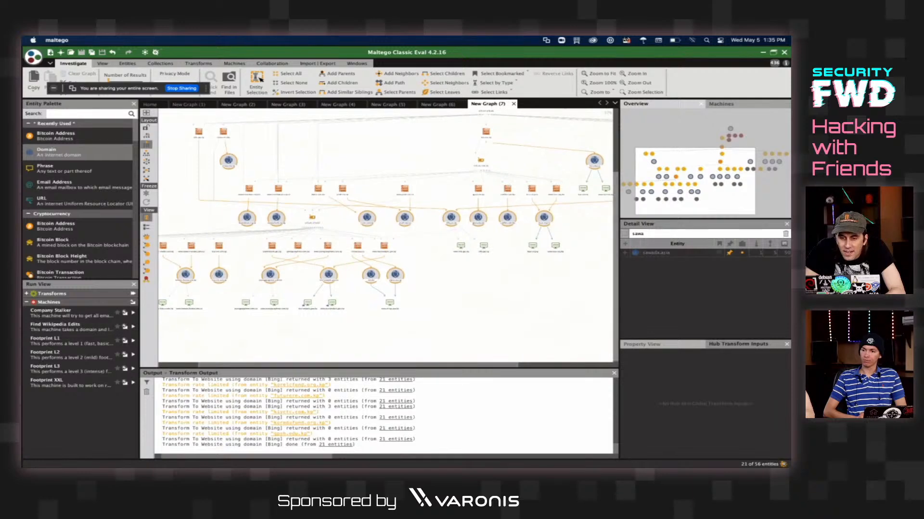
# - Select all Website entities and run the Resolve to IP set from the Standard Transforms, clearing the bing transform filter
pyautogui.scroll(5, 452, 217)
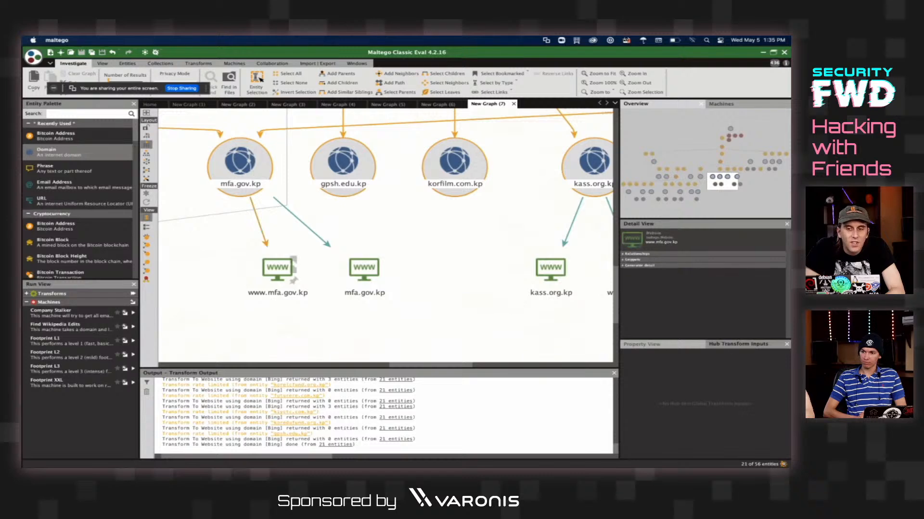
pyautogui.click(496, 83)
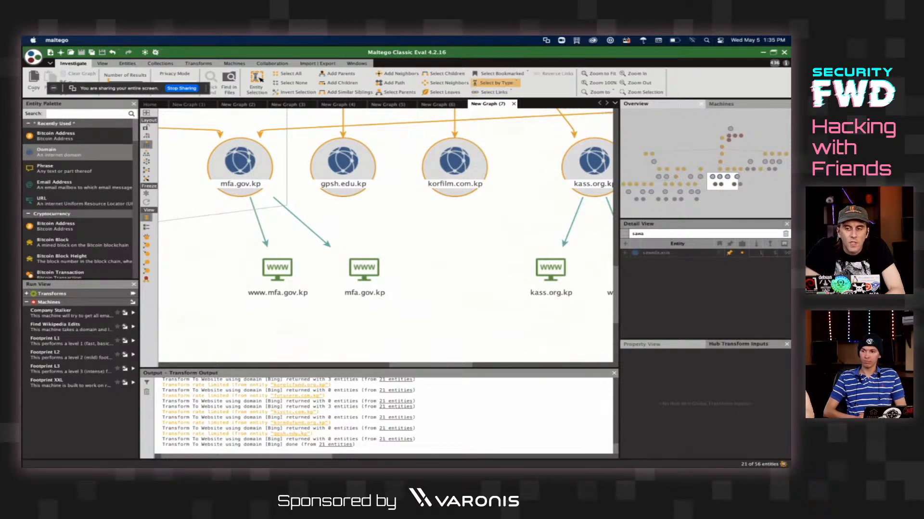
pyautogui.moveTo(501, 92)
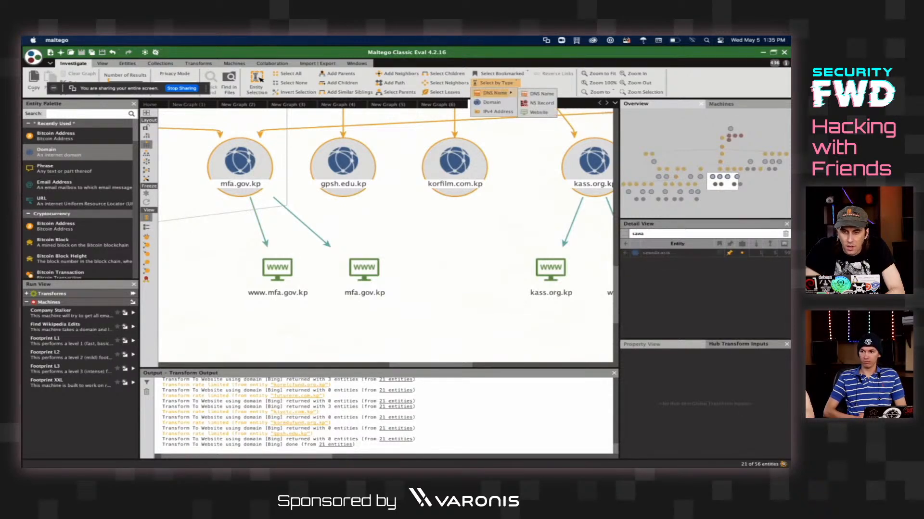
pyautogui.click(538, 113)
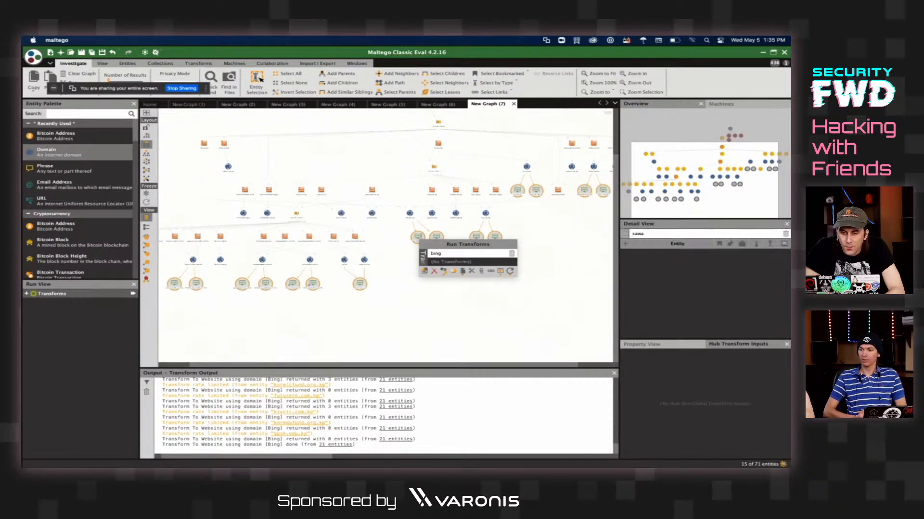
pyautogui.press('BackSpace')
pyautogui.press('BackSpace')
pyautogui.press('BackSpace')
pyautogui.press('BackSpace')
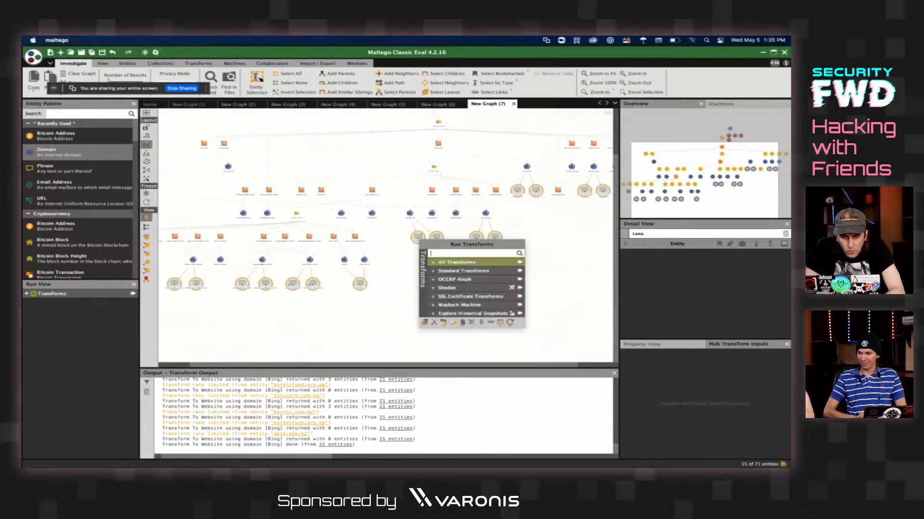
pyautogui.click(463, 271)
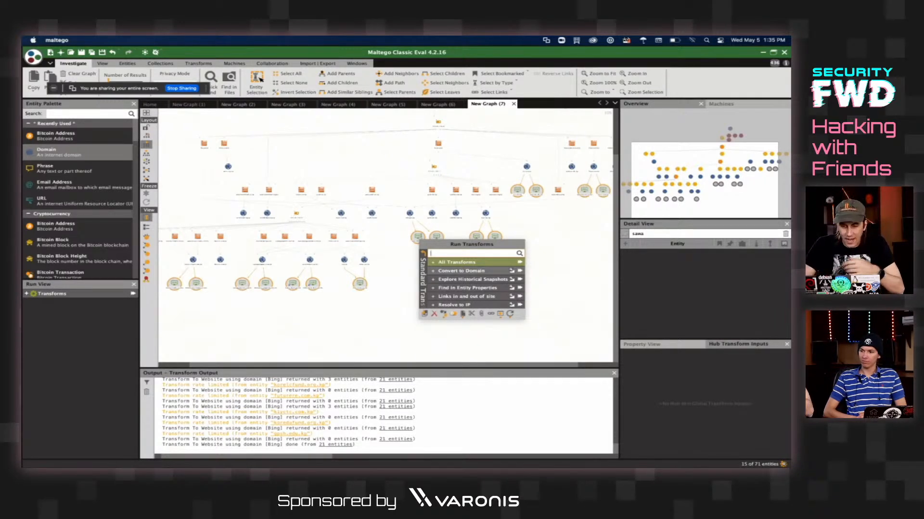
pyautogui.click(519, 305)
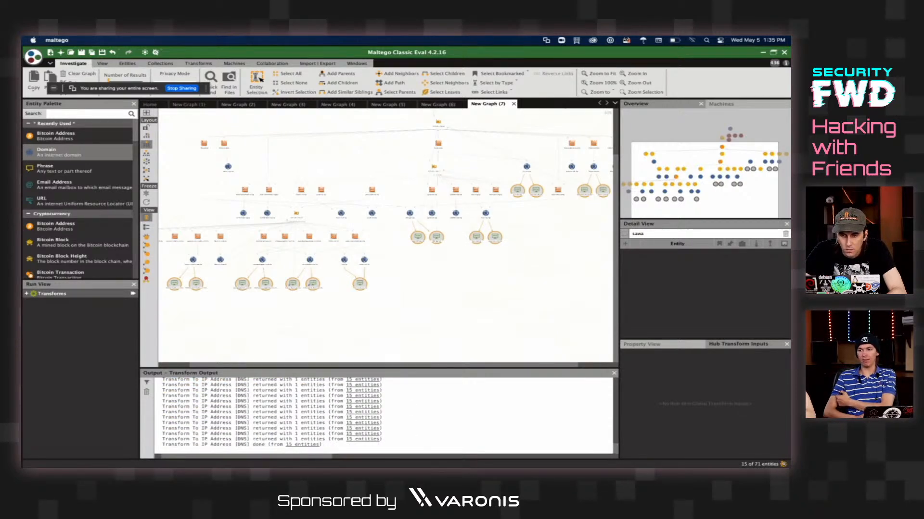
# - Run the Convert to Domain transforms on the selected websites and inspect the resulting links
pyautogui.rightClick(495, 237)
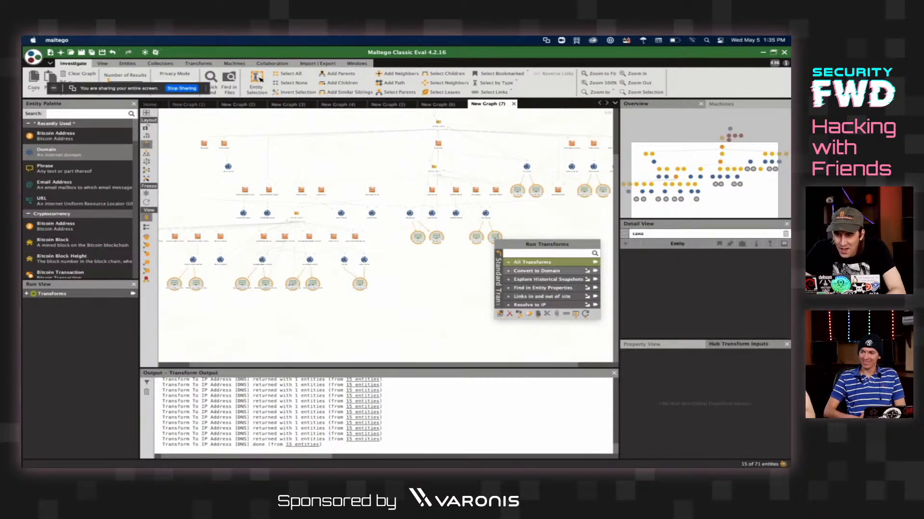
pyautogui.click(595, 271)
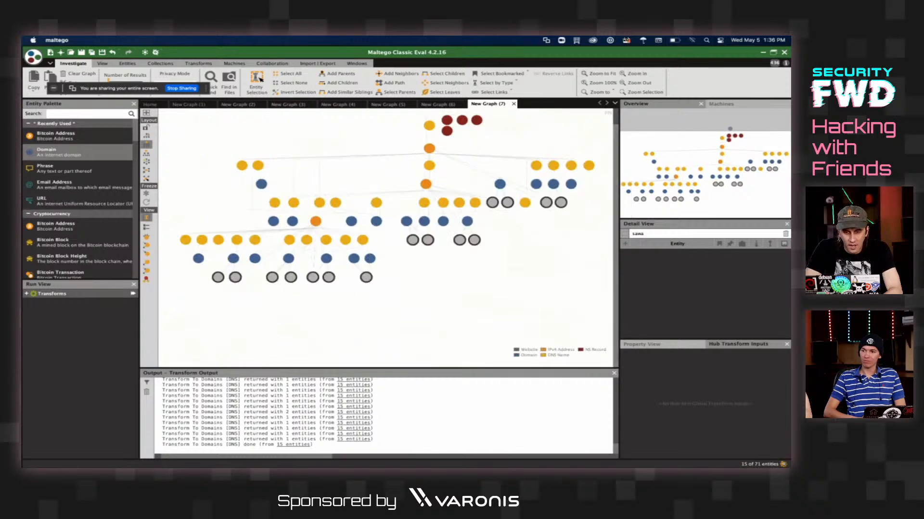
pyautogui.scroll(5, 393, 251)
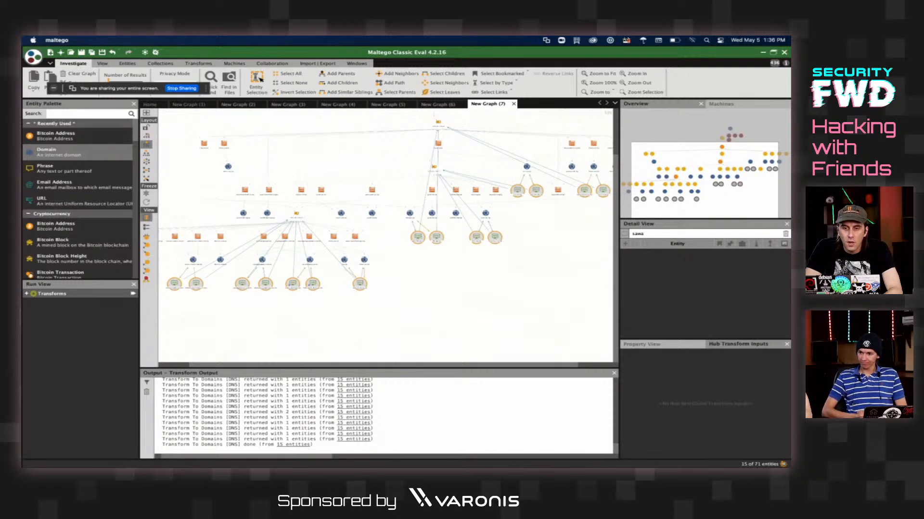
pyautogui.scroll(5, 385, 235)
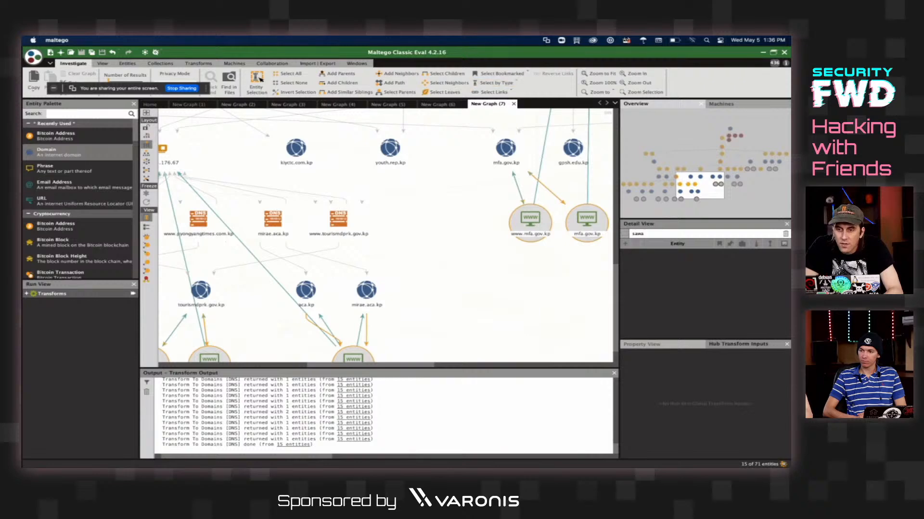
# - Select all Domain entities and clear the sawa filter from the Detail View to browse the full domain list
pyautogui.click(495, 82)
pyautogui.click(492, 102)
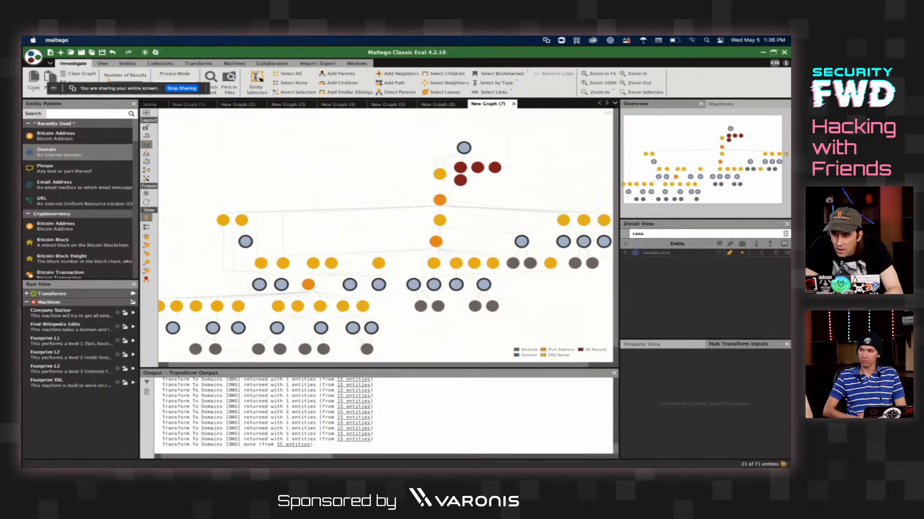
pyautogui.click(785, 234)
pyautogui.scroll(-3, 702, 293)
pyautogui.scroll(3, 702, 294)
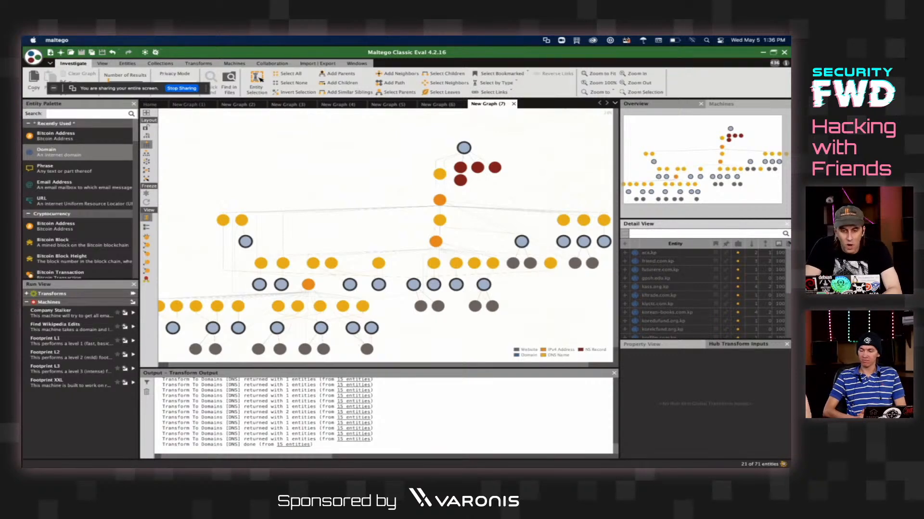
# - Filter the transforms by email and run To Email addresses [PGP] on all selected Domain entities
pyautogui.click(379, 285)
pyautogui.scroll(5, 378, 284)
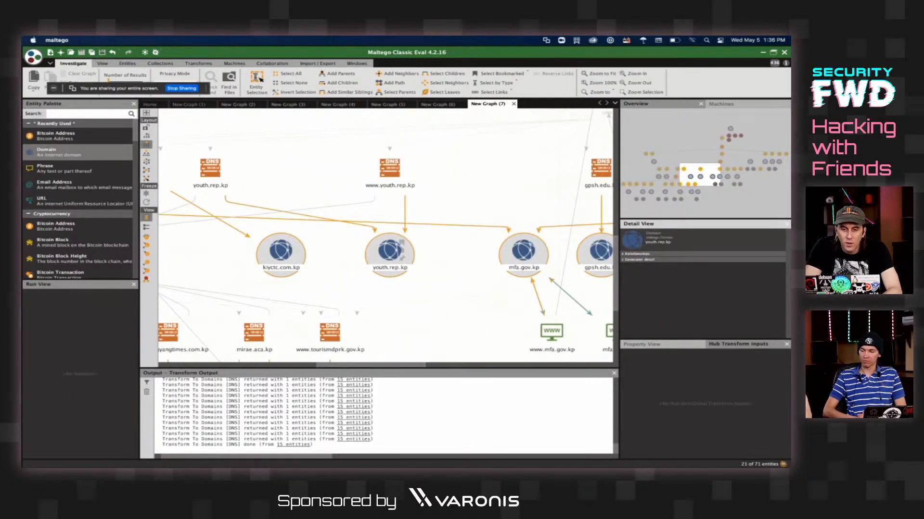
pyautogui.rightClick(401, 245)
pyautogui.write('email')
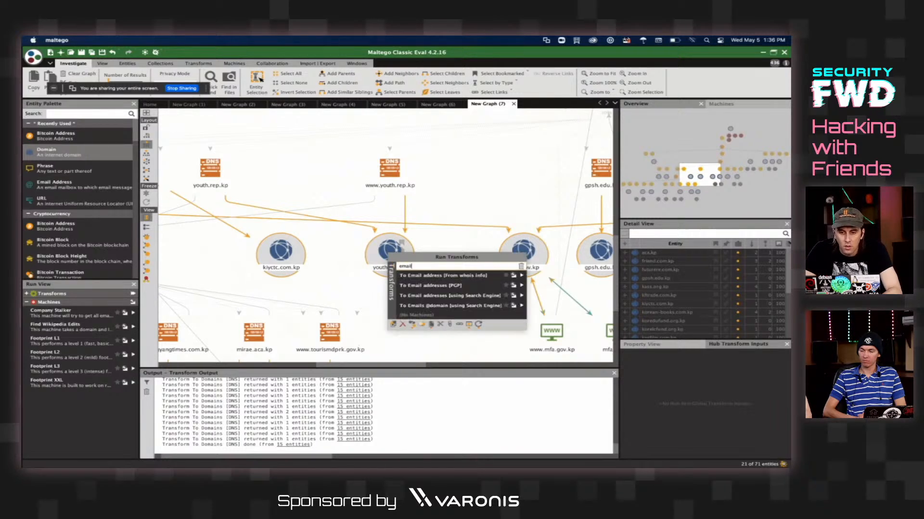
pyautogui.press('Down')
pyautogui.press('Down')
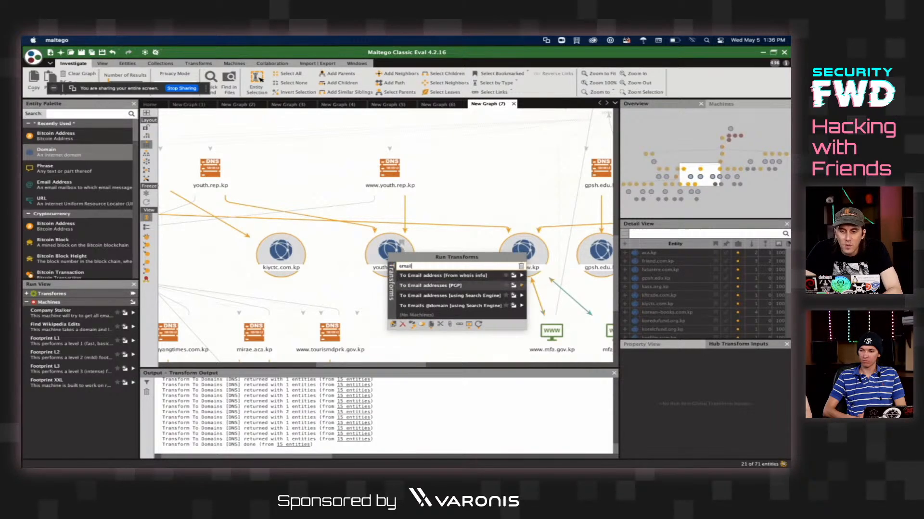
pyautogui.press('Return')
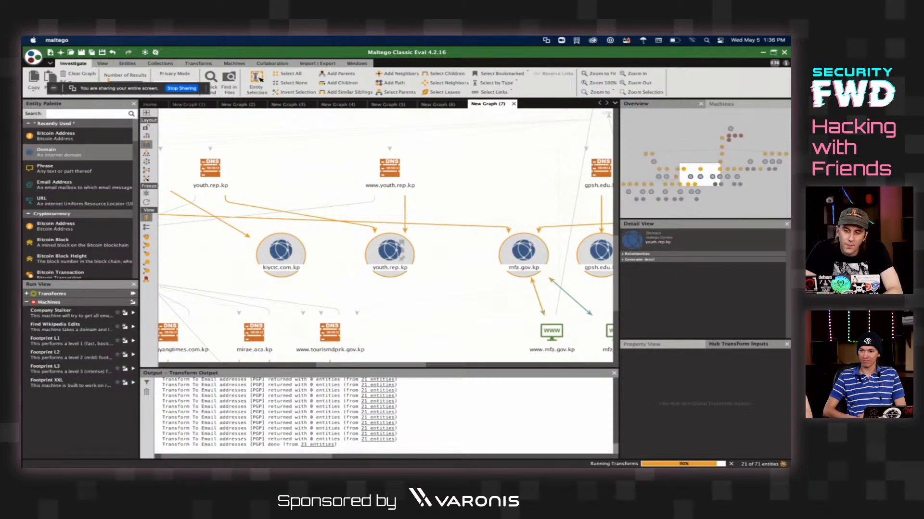
# - Run the To Email address [From whois info] transform on the selected domains
pyautogui.hotkey('ctrl', 't')
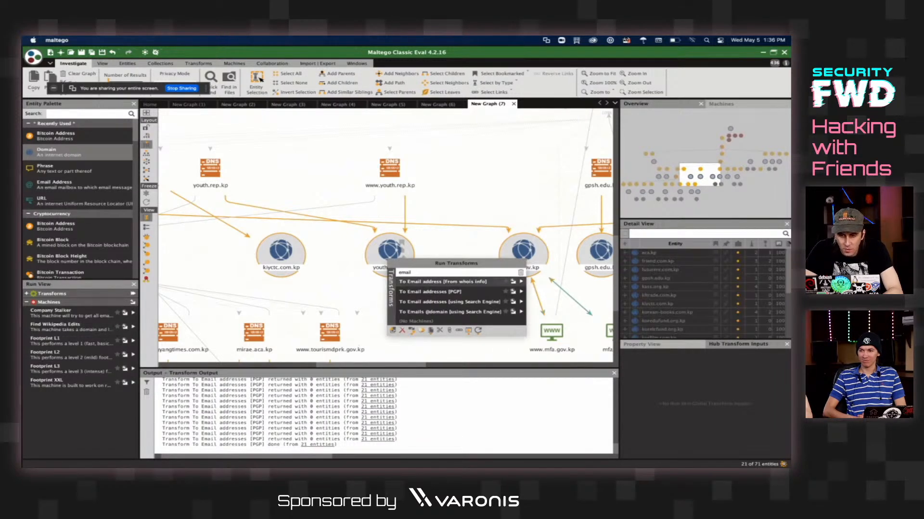
pyautogui.press('Down')
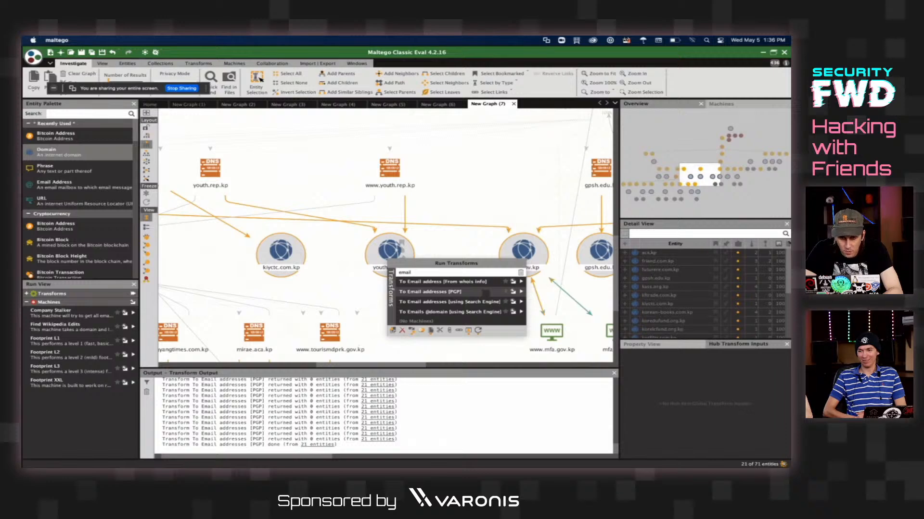
pyautogui.press('Up')
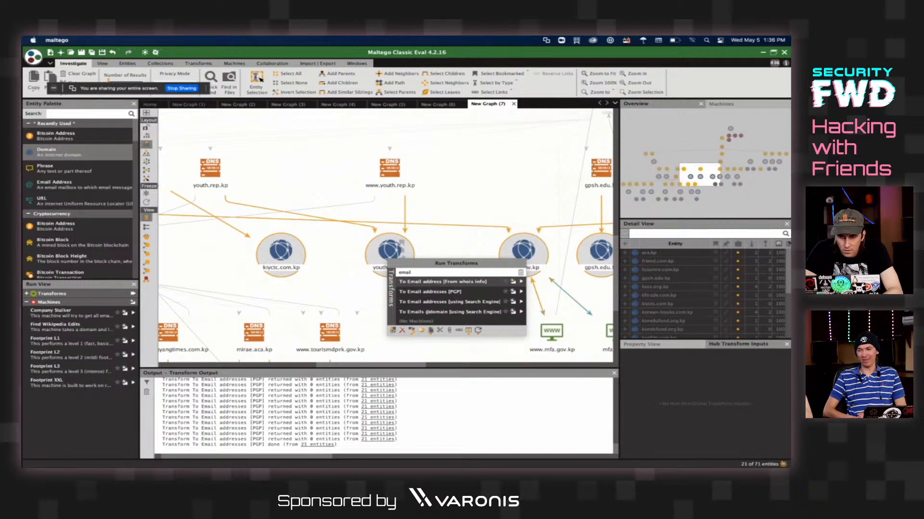
pyautogui.press('Return')
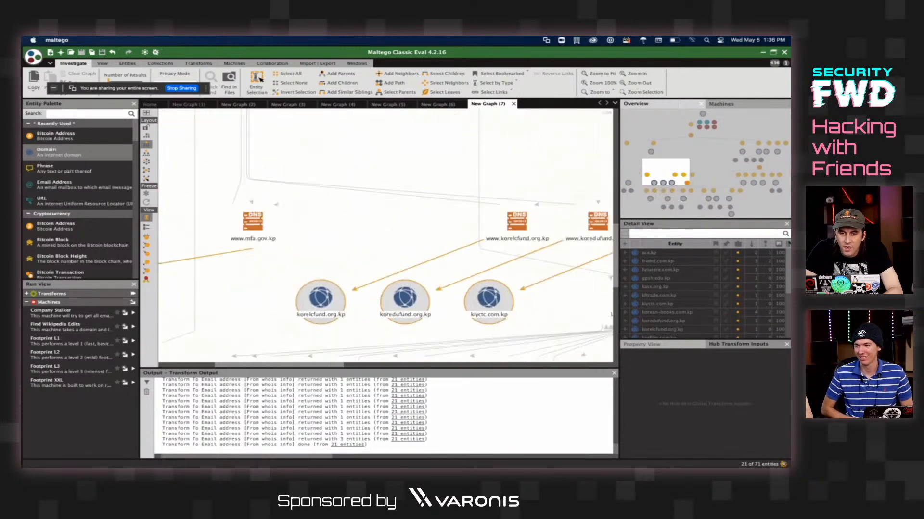
pyautogui.click(335, 211)
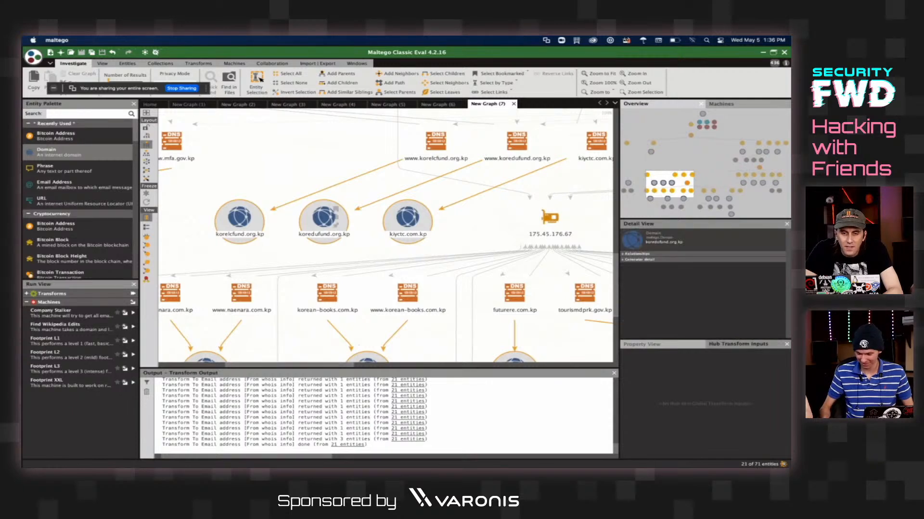
pyautogui.rightClick(335, 212)
pyautogui.write('email')
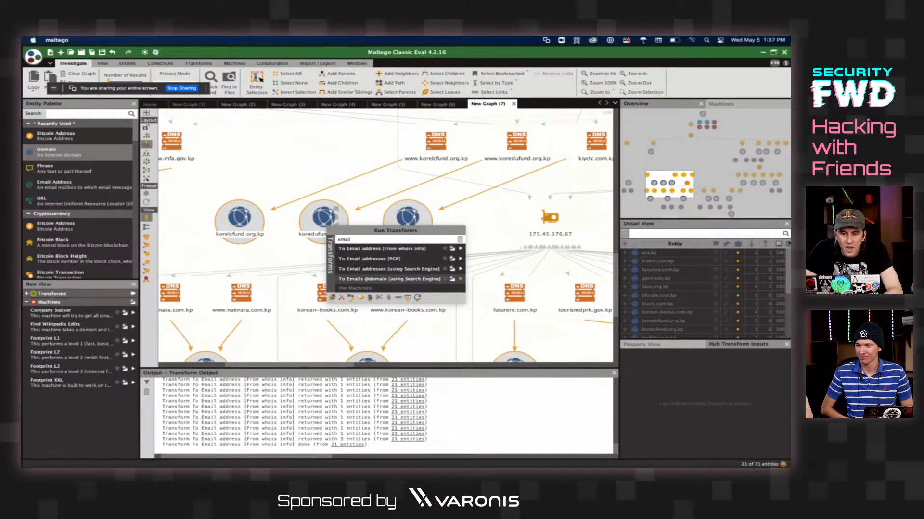
pyautogui.press('Return')
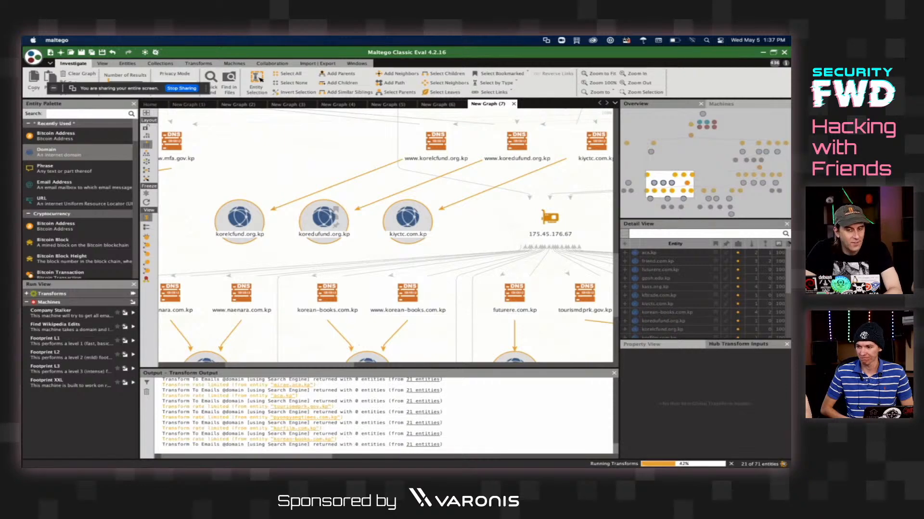
# - Run the To Email addresses [using Search Engine] transform on the selected domains
pyautogui.click(415, 215)
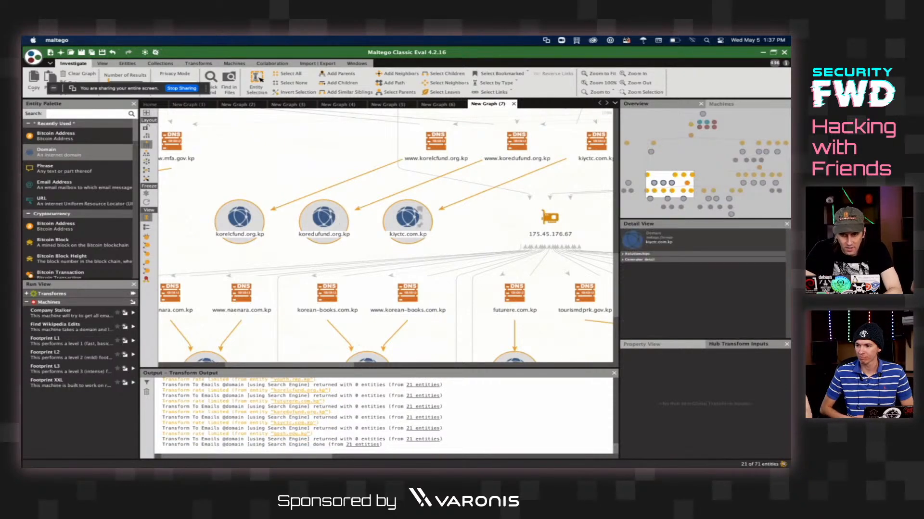
pyautogui.rightClick(408, 224)
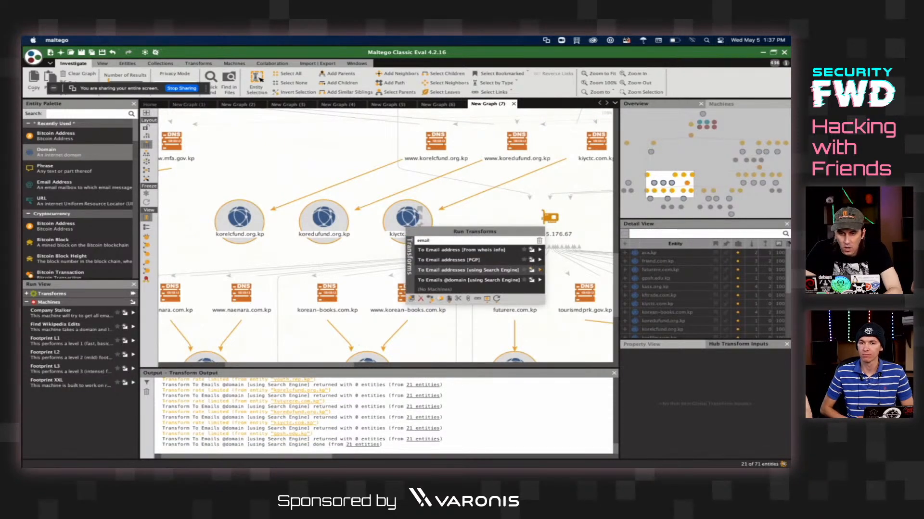
pyautogui.press('Return')
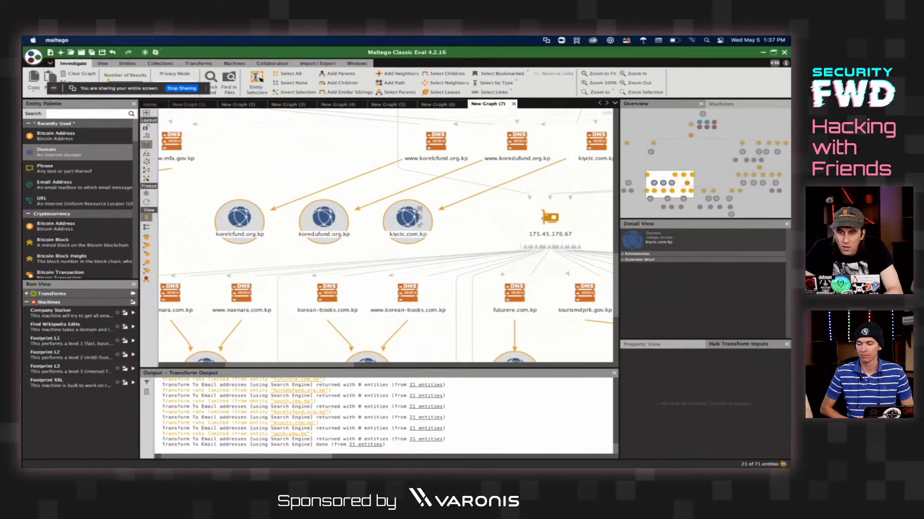
# - Select all Email Address entities in the graph to inspect the addresses linked to sawada.asia
pyautogui.click(495, 82)
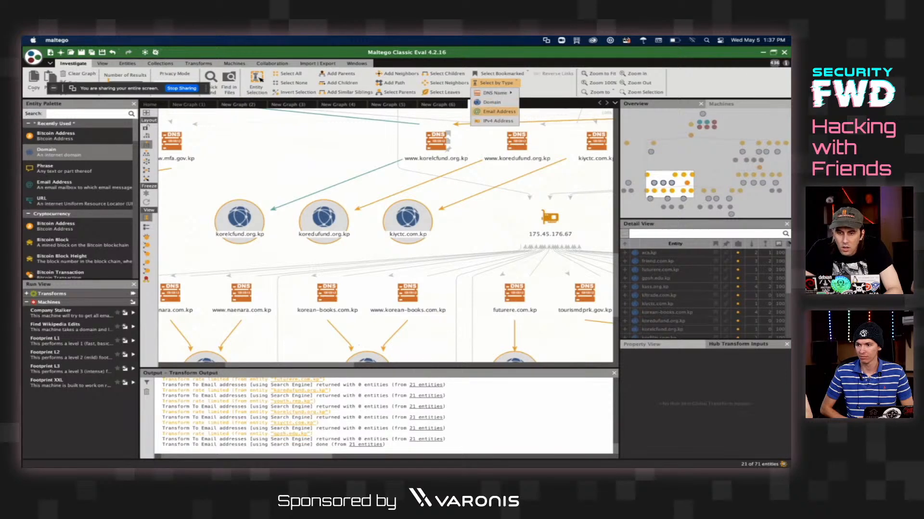
pyautogui.moveTo(495, 93)
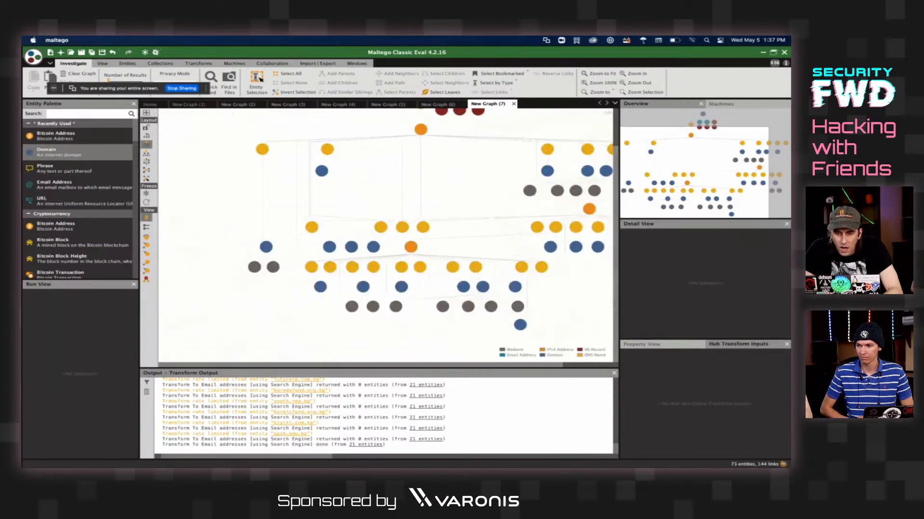
pyautogui.click(496, 83)
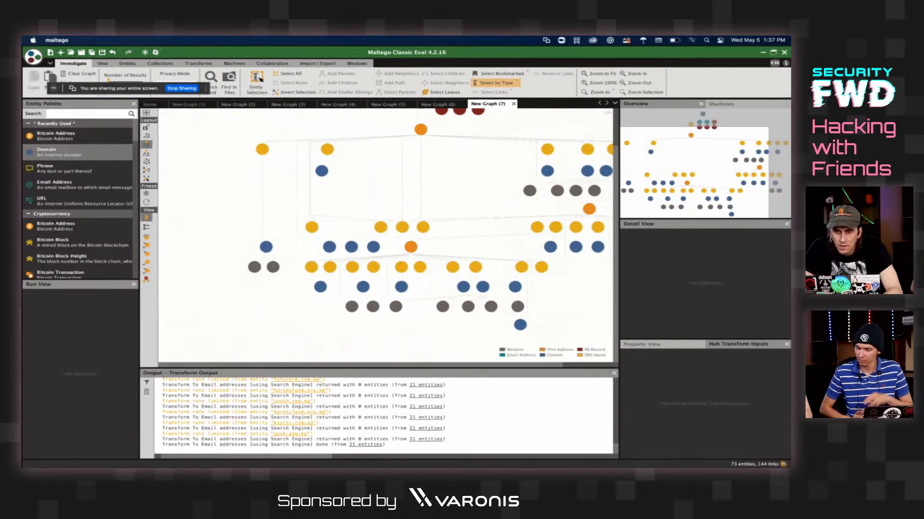
pyautogui.click(499, 112)
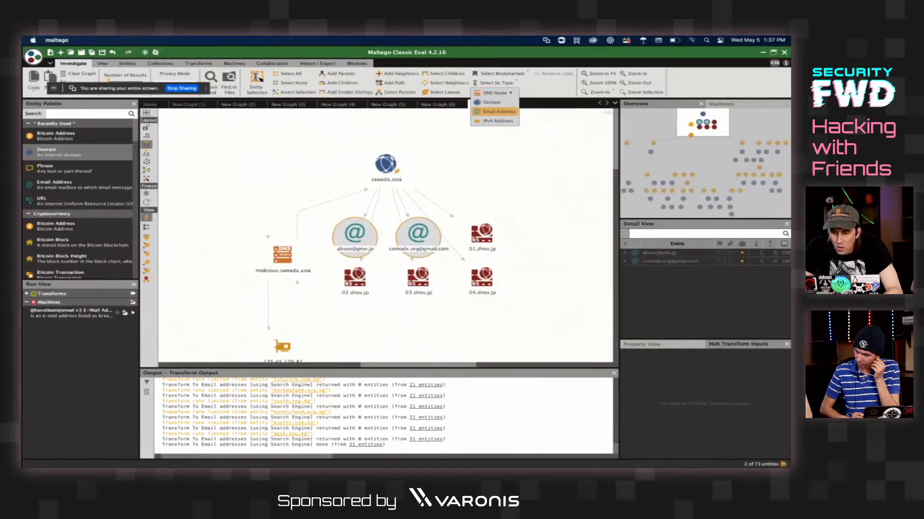
pyautogui.click(366, 227)
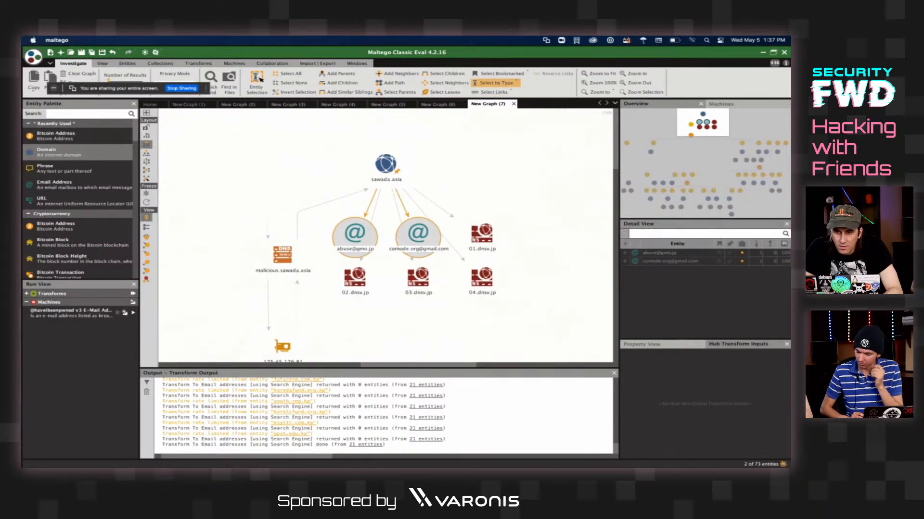
# - Select all DNS Name entities and clear the email filter from their transform list
pyautogui.click(495, 83)
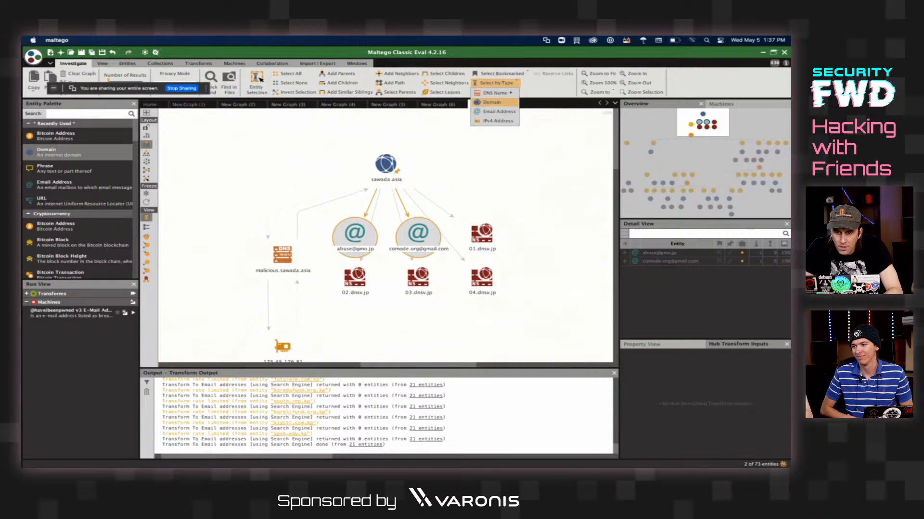
pyautogui.moveTo(498, 93)
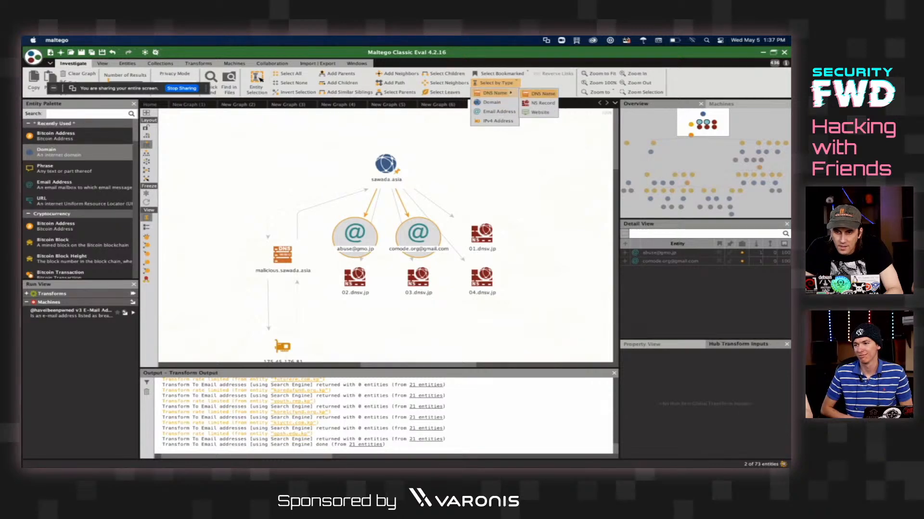
pyautogui.click(543, 93)
pyautogui.rightClick(328, 284)
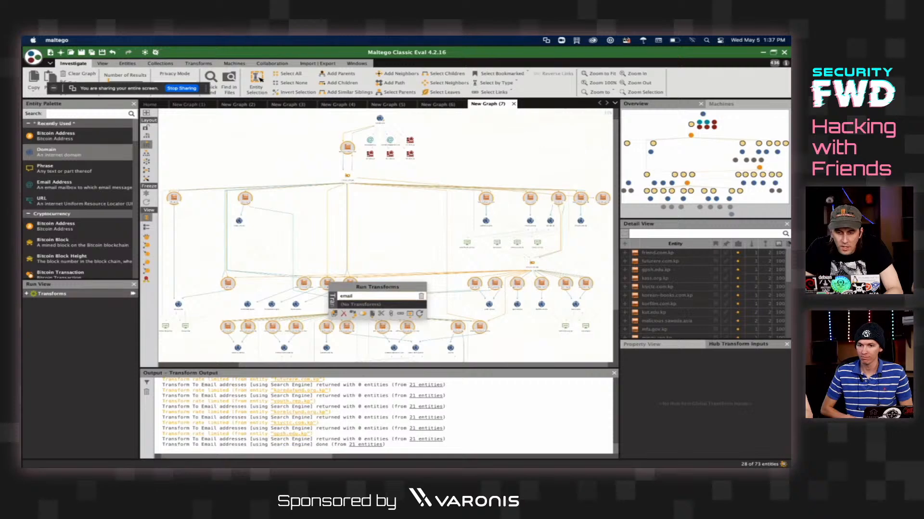
pyautogui.press('BackSpace')
pyautogui.press('BackSpace')
pyautogui.press('BackSpace')
pyautogui.press('BackSpace')
pyautogui.press('BackSpace')
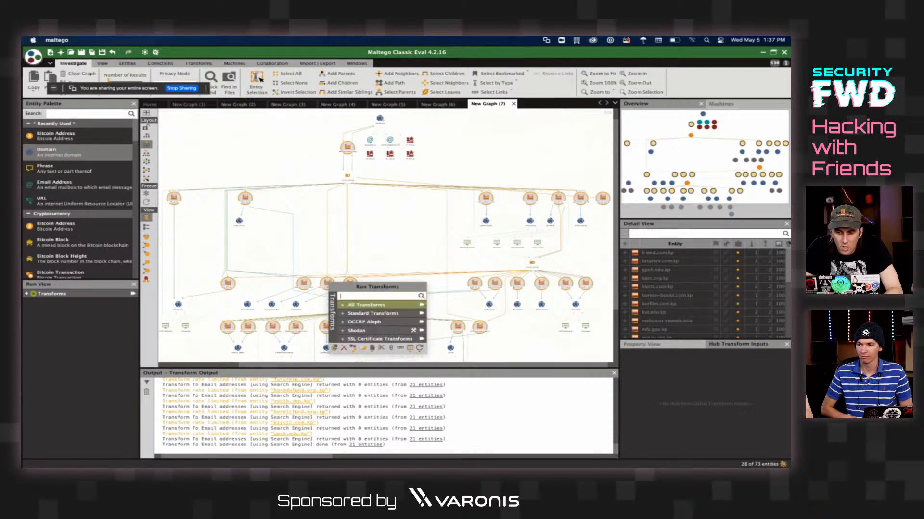
# - Select all Domain entities and run the Email addresses from Domain transform set on them
pyautogui.click(496, 83)
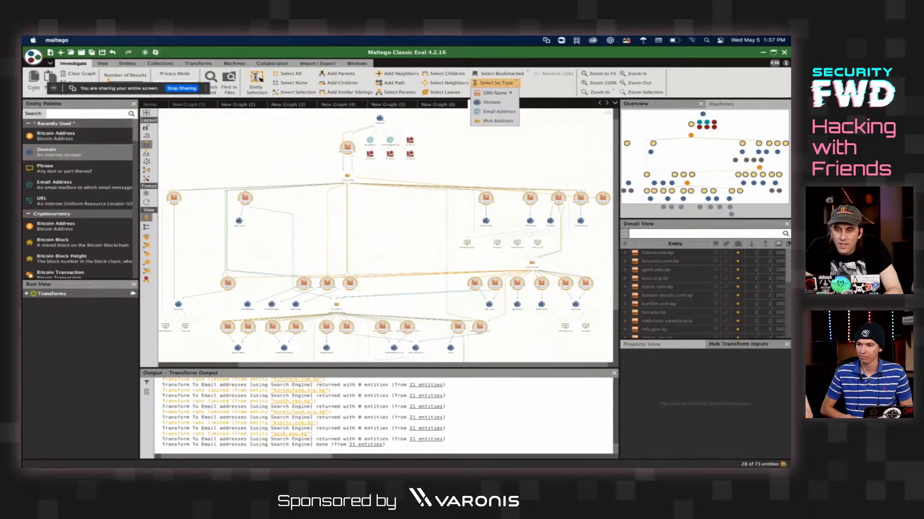
pyautogui.click(492, 102)
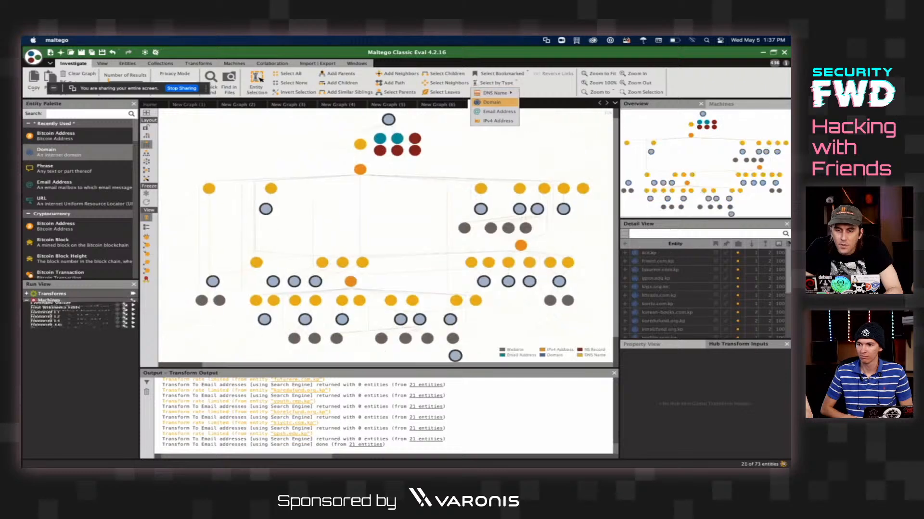
pyautogui.rightClick(481, 210)
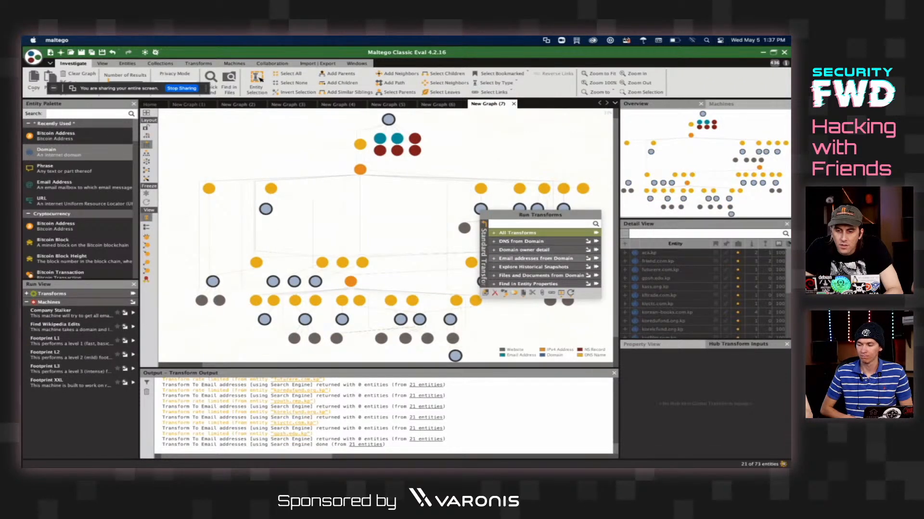
pyautogui.click(535, 258)
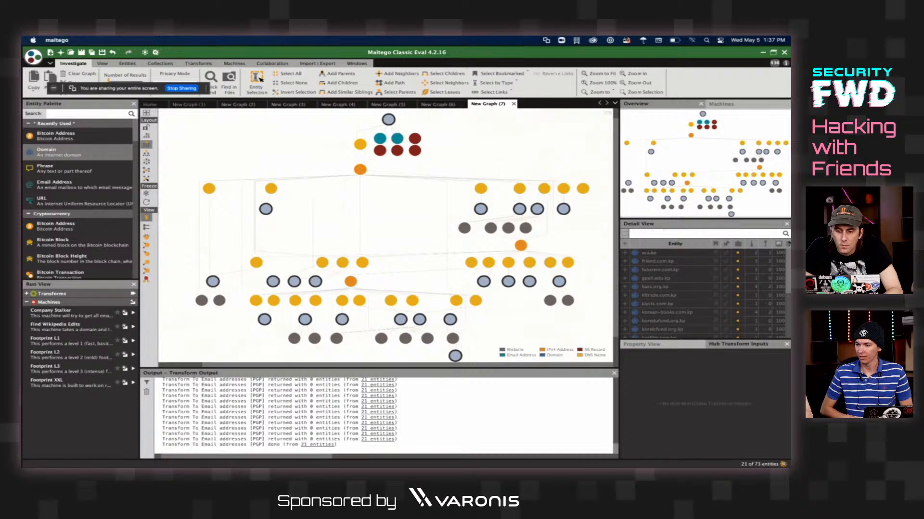
# - Locate the gpsh.edu.kp domain in the graph and review the transform sets available for the selected domains
pyautogui.doubleClick(655, 278)
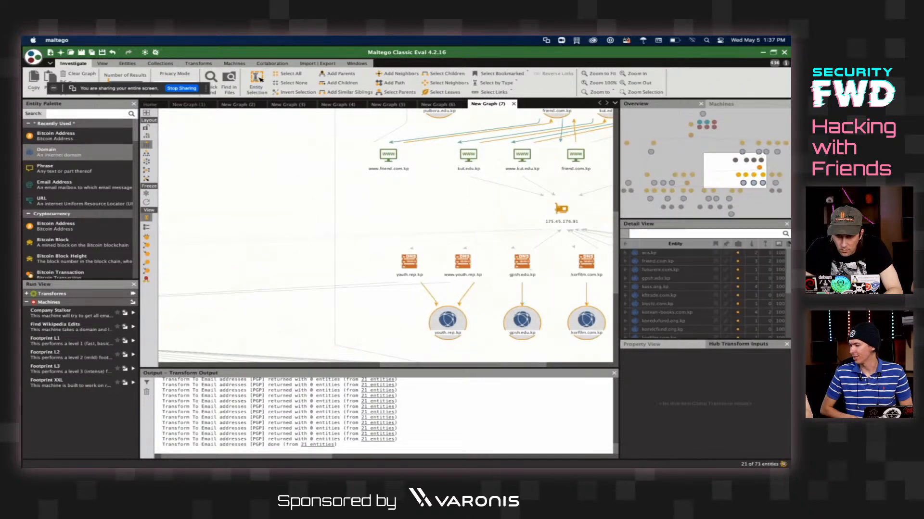
pyautogui.rightClick(522, 319)
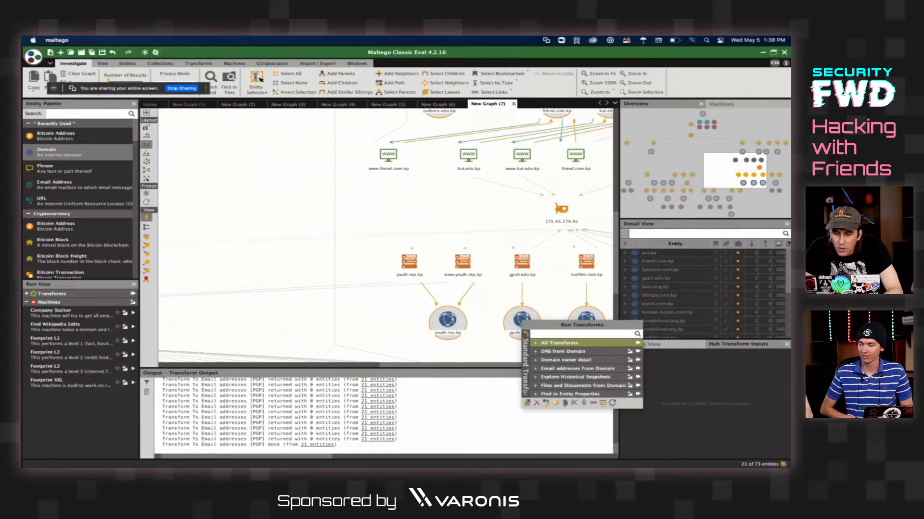
pyautogui.press('Escape')
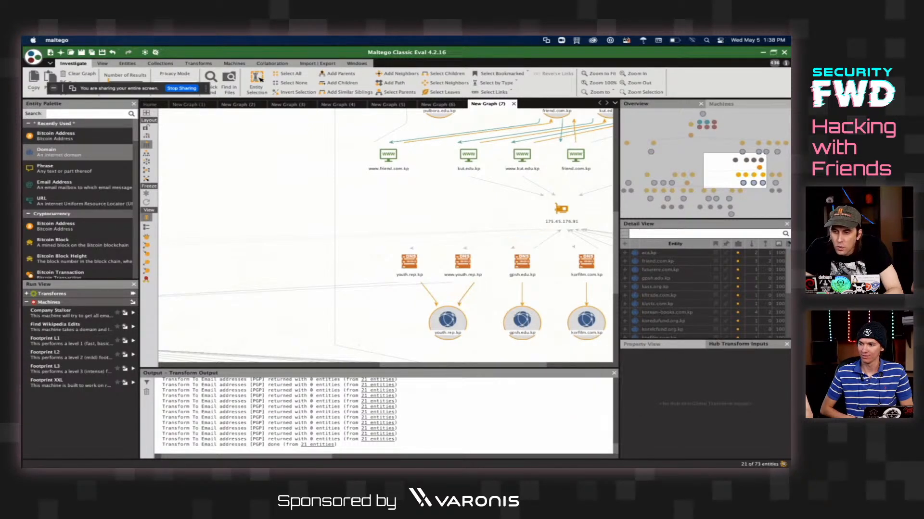
# - Select the two email address entities under sawada.asia and run the Have I Been Pwned? transforms on them
pyautogui.click(708, 132)
pyautogui.moveTo(326, 161); pyautogui.dragTo(379, 162)
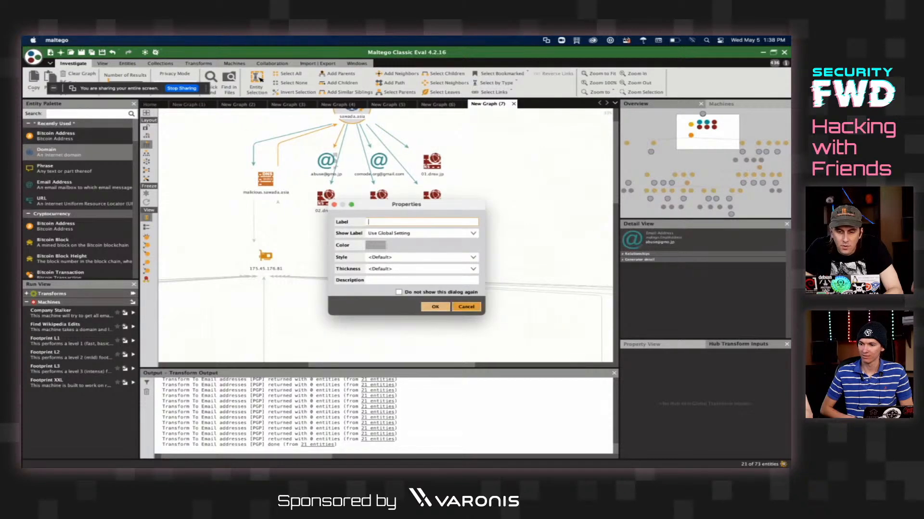
pyautogui.click(464, 307)
pyautogui.moveTo(300, 144); pyautogui.dragTo(396, 179)
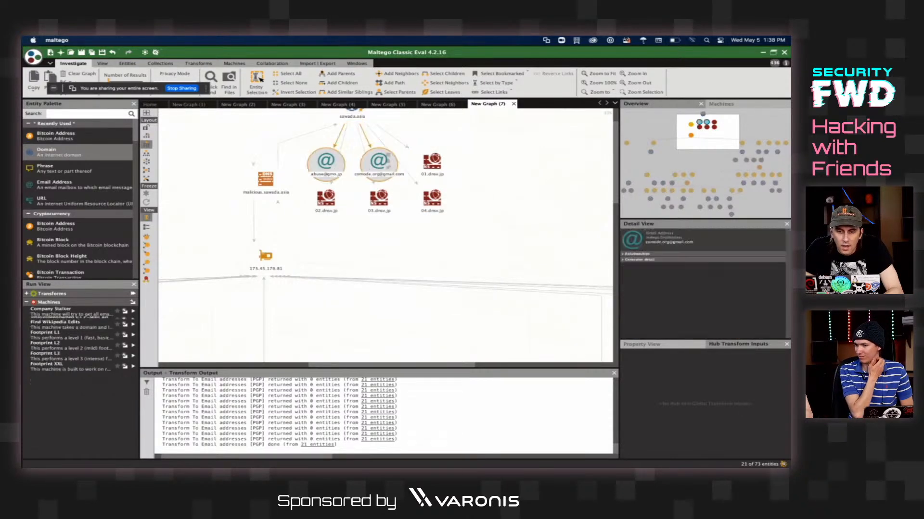
pyautogui.rightClick(384, 166)
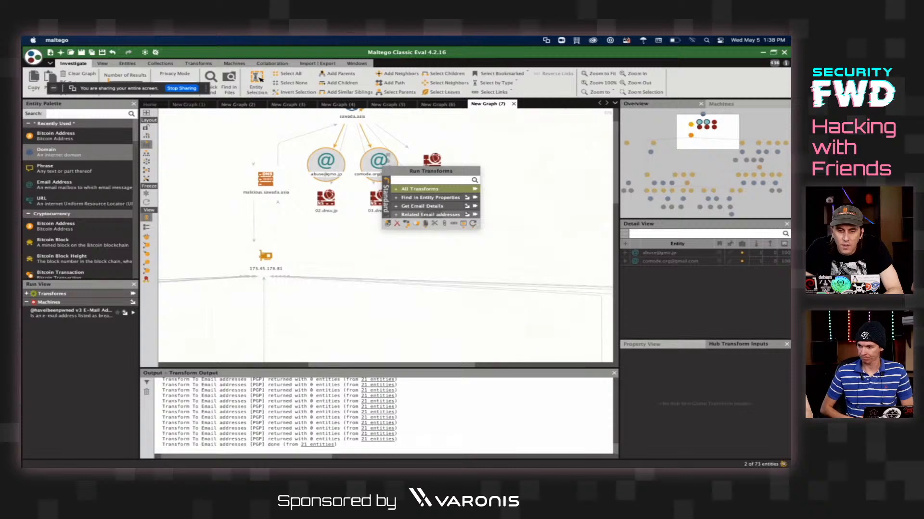
pyautogui.click(386, 192)
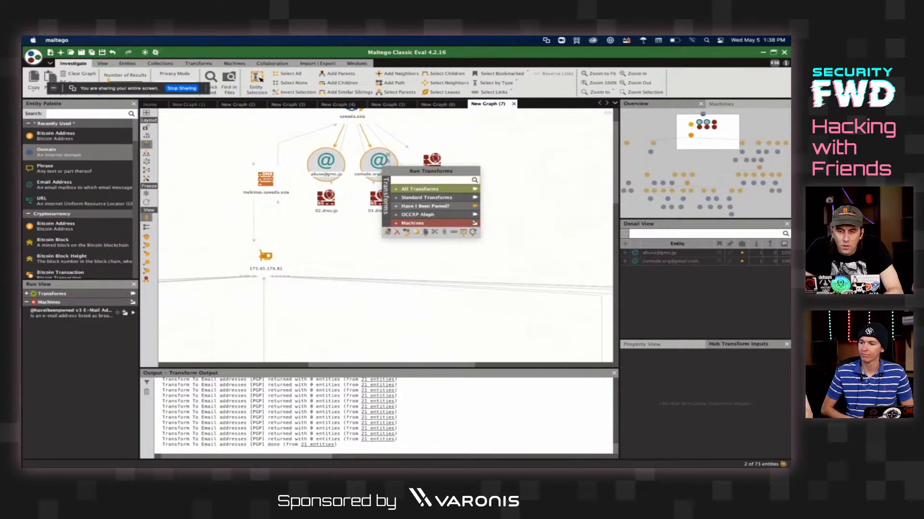
pyautogui.click(475, 206)
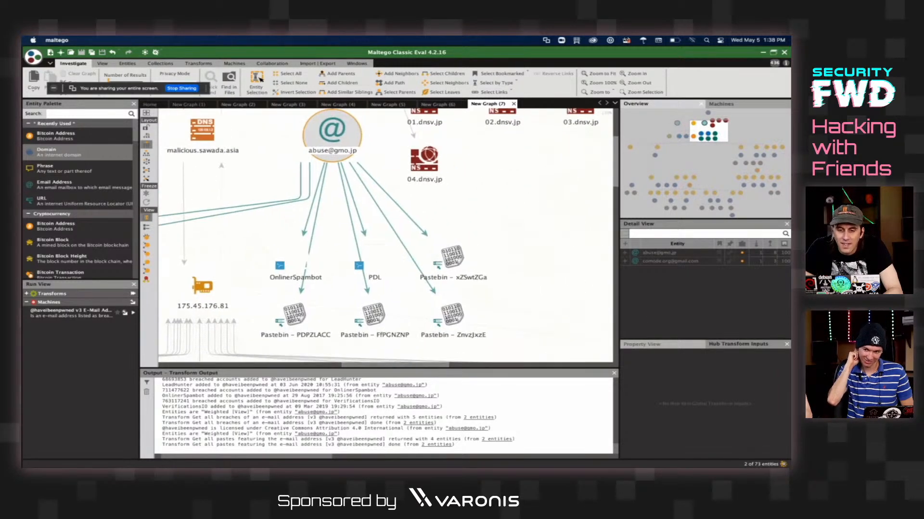
# - Examine the breach and paste entities linked to the two email addresses
pyautogui.hscroll(-7, 385, 236)
pyautogui.hscroll(2, 386, 236)
pyautogui.scroll(-3, 386, 236)
pyautogui.scroll(3, 386, 236)
pyautogui.hscroll(3, 386, 236)
pyautogui.scroll(1, 386, 236)
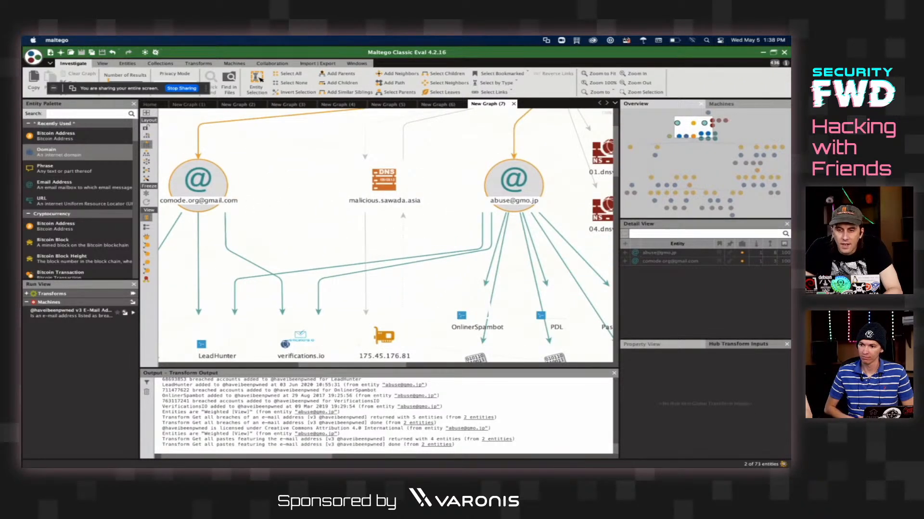
# - Select every Domain entity in the graph and run all transforms on the selection
pyautogui.click(496, 83)
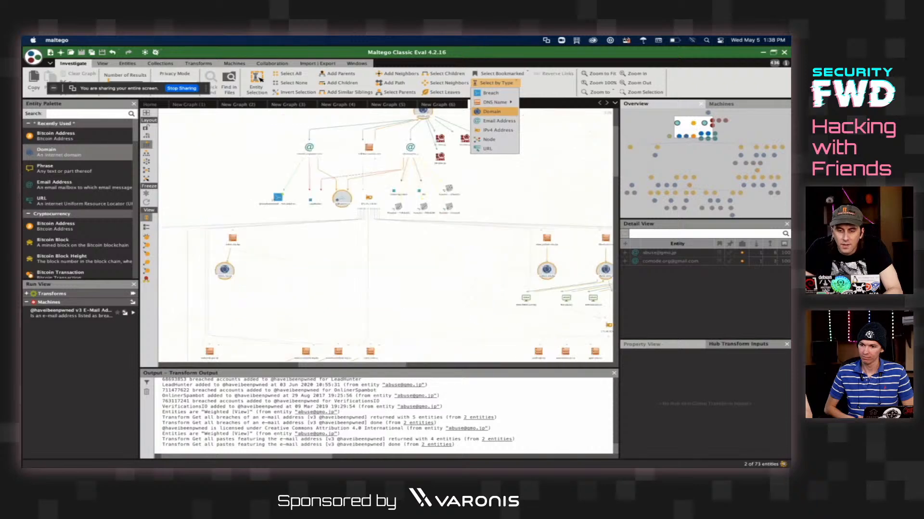
pyautogui.click(492, 111)
pyautogui.rightClick(475, 217)
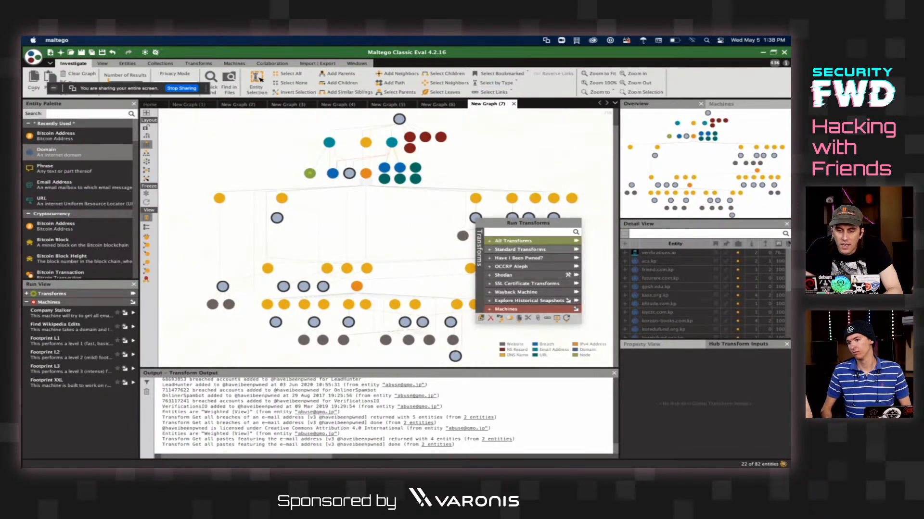
pyautogui.click(575, 292)
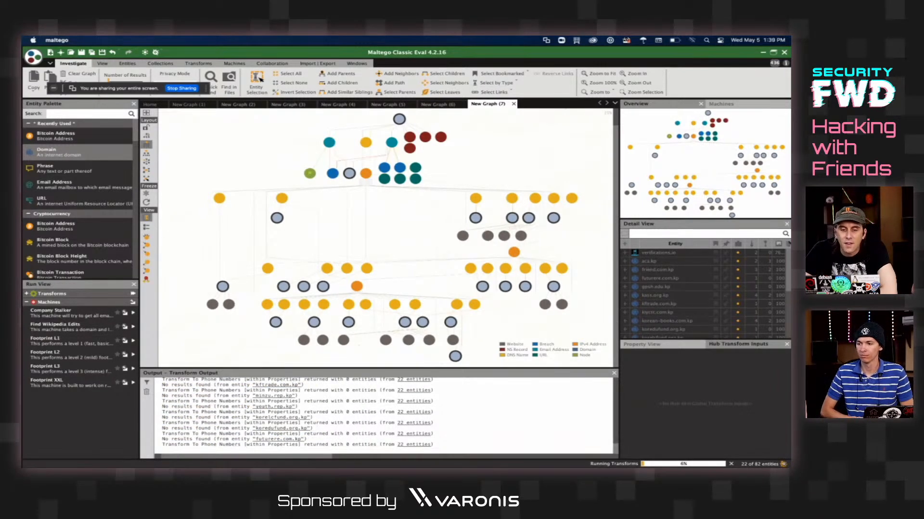
# - Switch to Terminal and review theHarvester's output for LinkedIn users, links, IPs, hosts and Trello URLs
pyautogui.moveTo(481, 464)
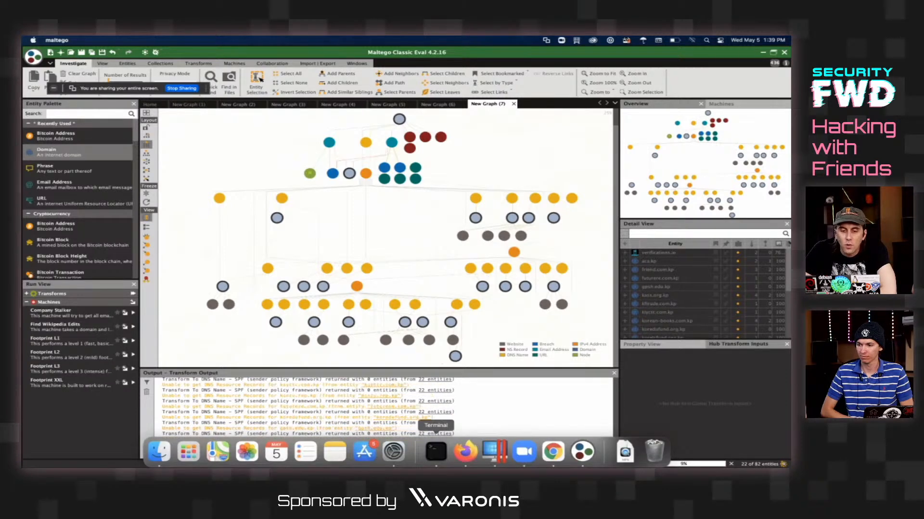
pyautogui.click(436, 451)
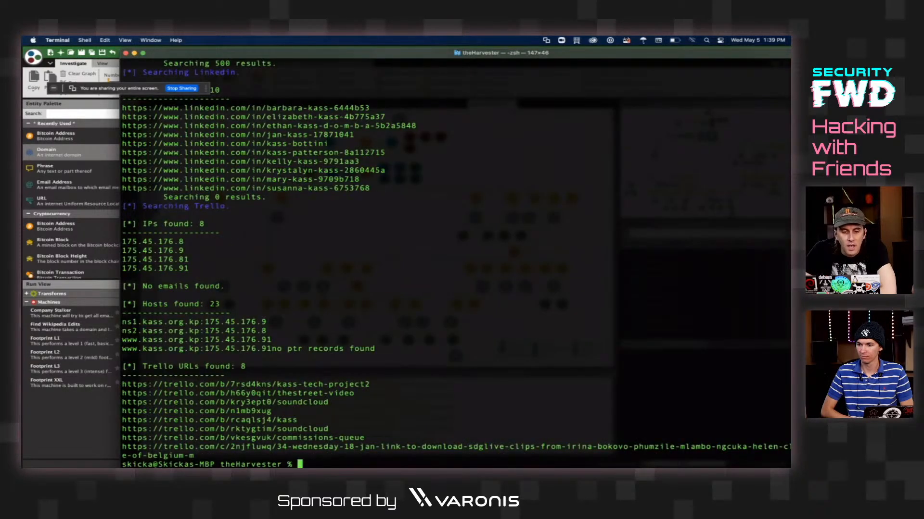
pyautogui.scroll(3, 456, 262)
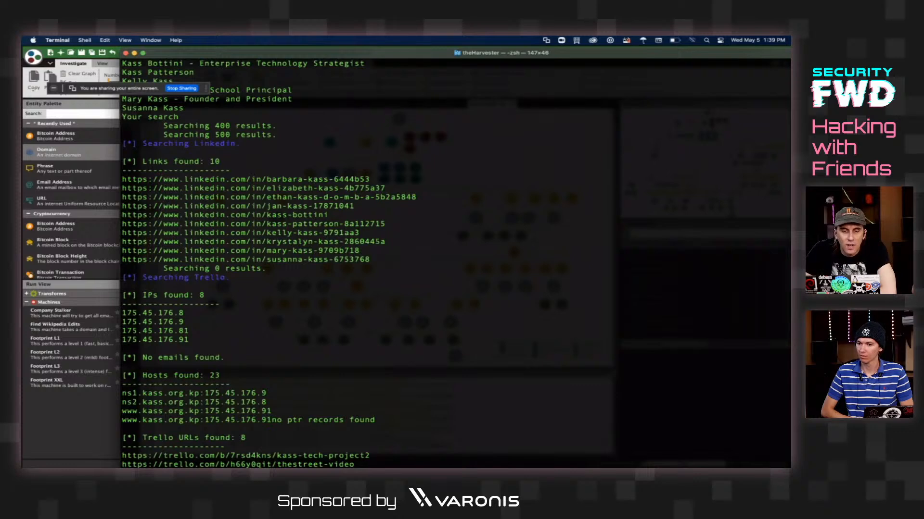
pyautogui.scroll(3, 456, 262)
pyautogui.scroll(2, 456, 263)
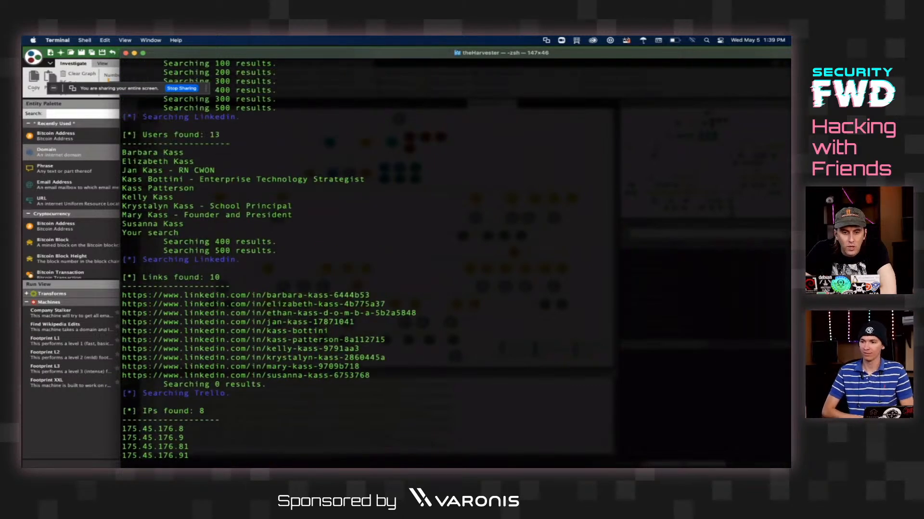
pyautogui.scroll(-5, 456, 262)
pyautogui.scroll(-3, 456, 263)
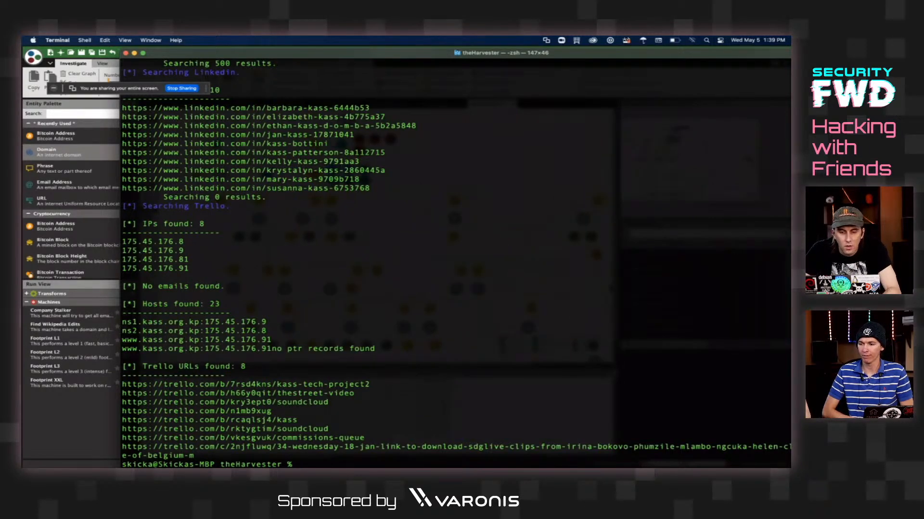
# - Switch back to Maltego and inspect the graph as the domain transforms add entities
pyautogui.press('super+Tab')
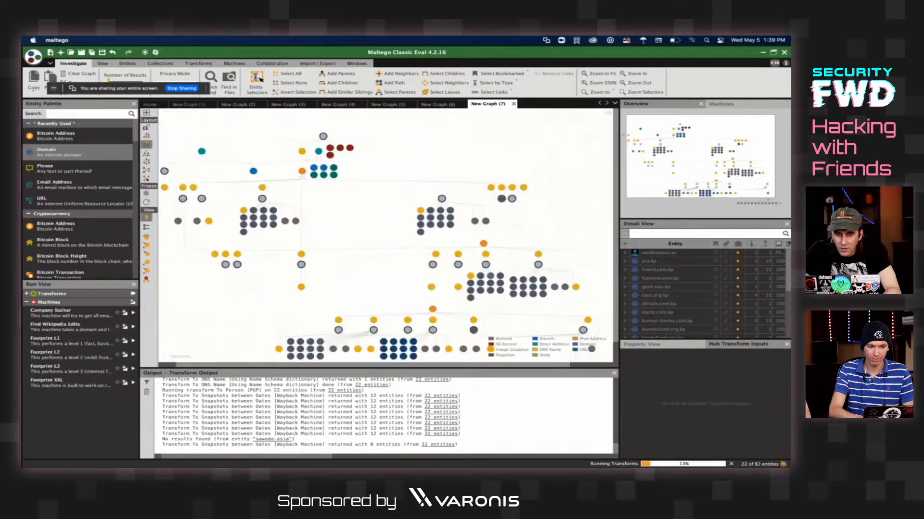
pyautogui.click(427, 229)
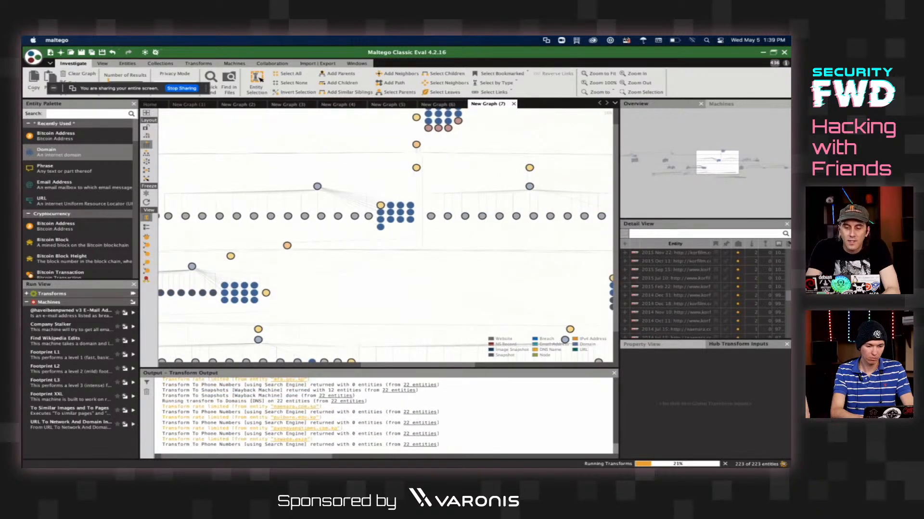
pyautogui.press('XF86AudioLowerVolume')
pyautogui.press('XF86AudioLowerVolume')
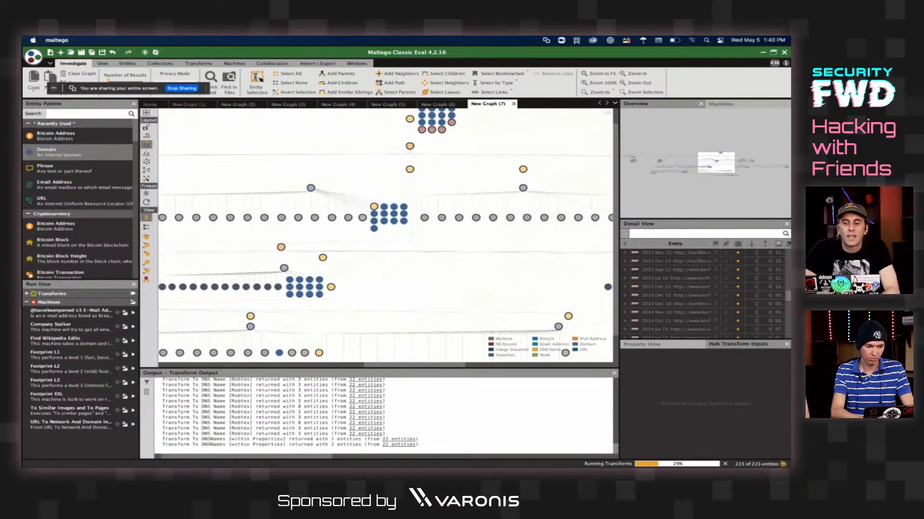
pyautogui.press('XF86AudioLowerVolume')
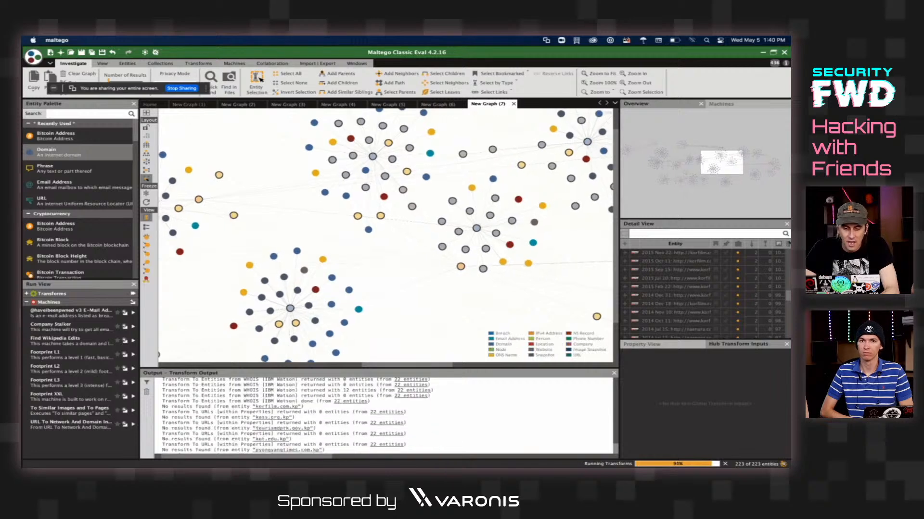
# - Switch to Firefox and examine the Bitcoin addresses listed in the CoinDesk article on the US Treasury Department's blacklist
pyautogui.click(465, 452)
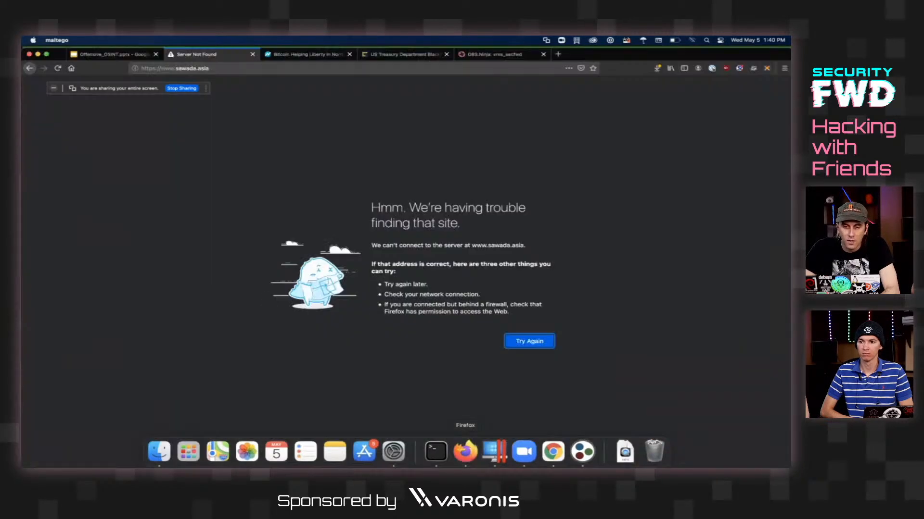
pyautogui.press('super+4')
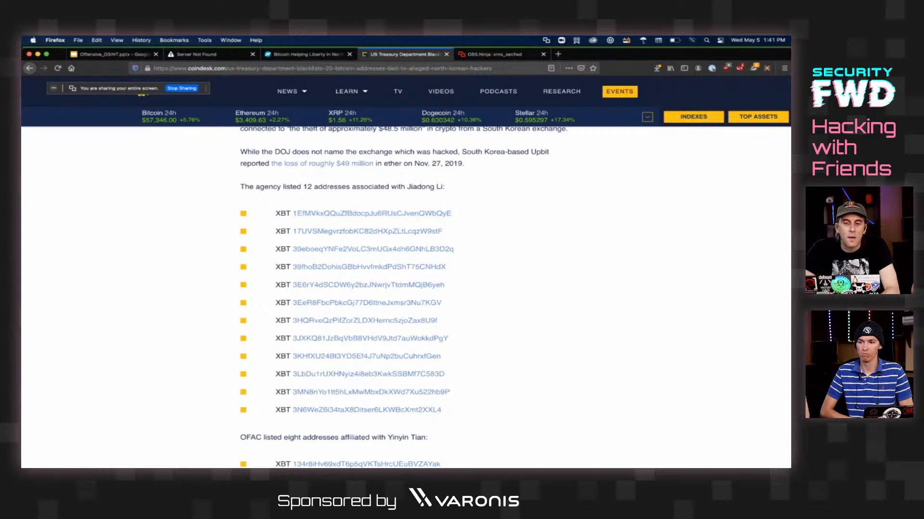
pyautogui.scroll(1, 407, 288)
pyautogui.scroll(-2, 407, 288)
pyautogui.scroll(1, 407, 289)
pyautogui.scroll(-1, 406, 288)
pyautogui.scroll(-1, 407, 289)
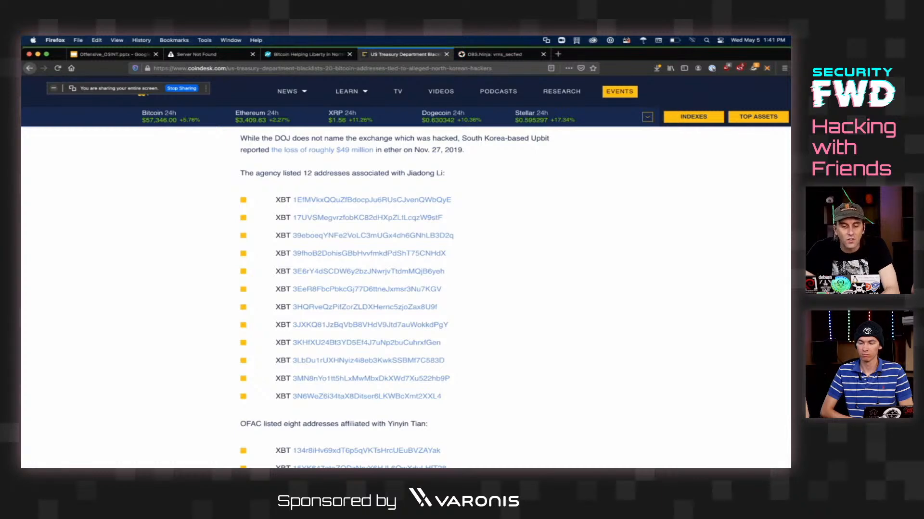
pyautogui.scroll(1, 406, 289)
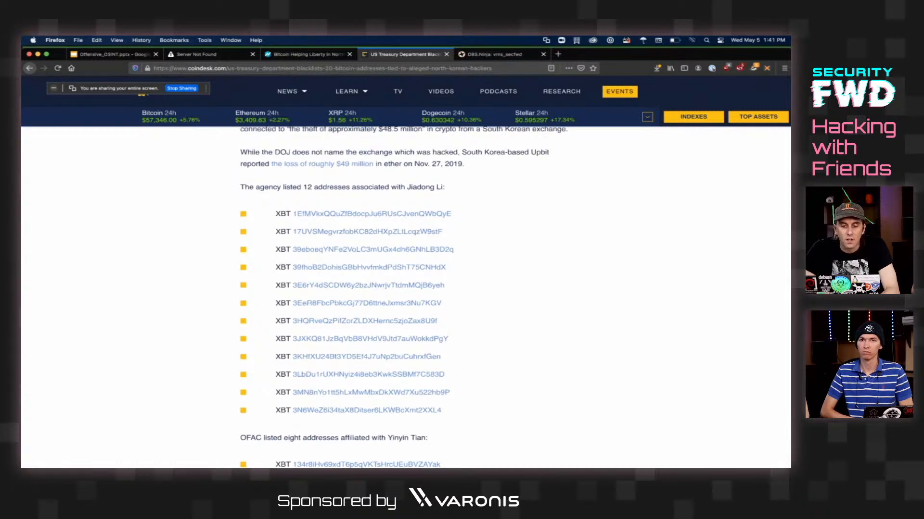
pyautogui.scroll(-5, 407, 288)
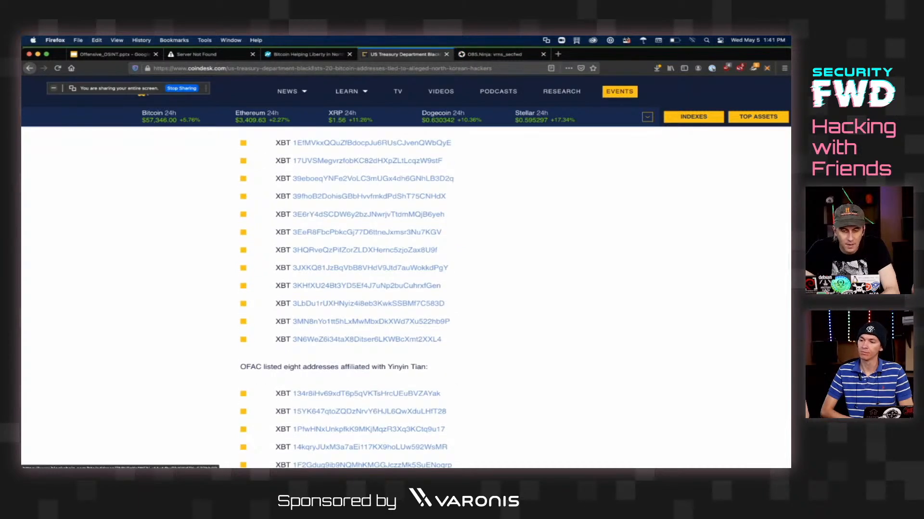
pyautogui.scroll(-15, 406, 289)
pyautogui.scroll(13, 406, 288)
pyautogui.scroll(12, 407, 288)
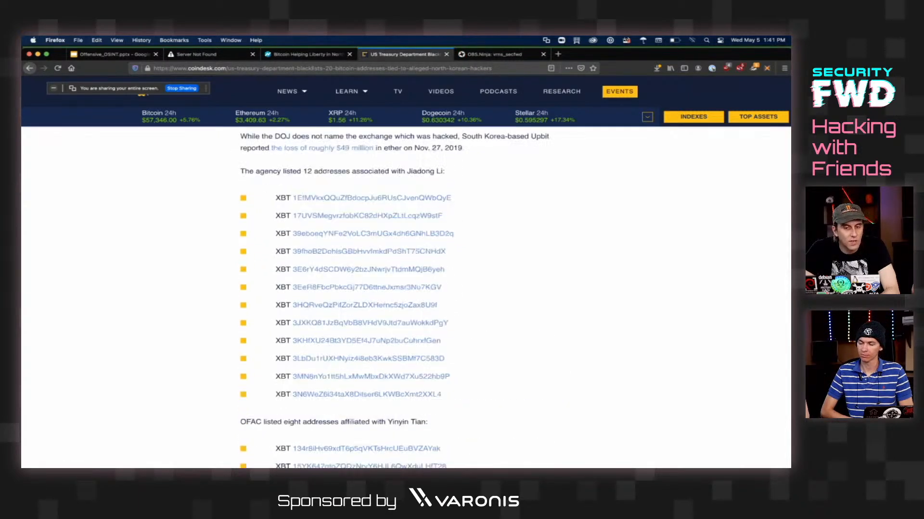
pyautogui.scroll(-9, 407, 288)
pyautogui.scroll(1, 406, 289)
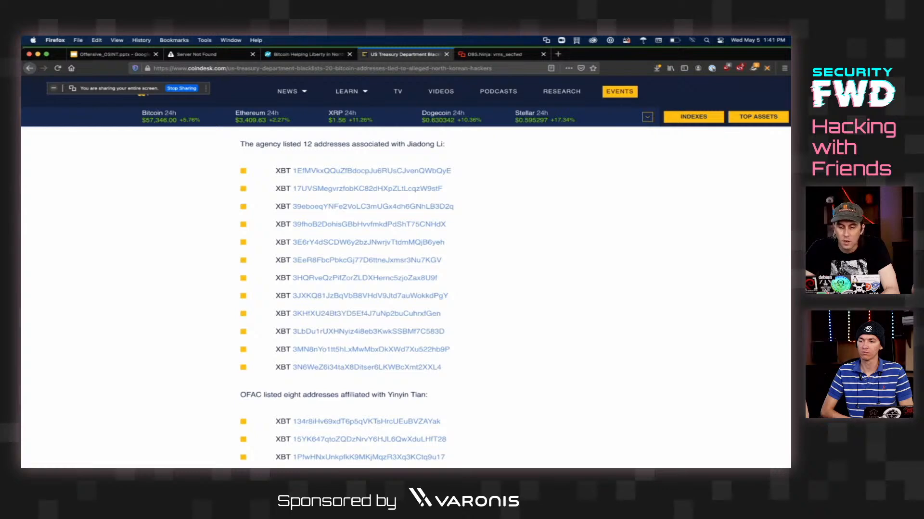
# - Switch back to Maltego, select every Email Address entity and run the Have I Been Pwned? transforms on them
pyautogui.moveTo(553, 453)
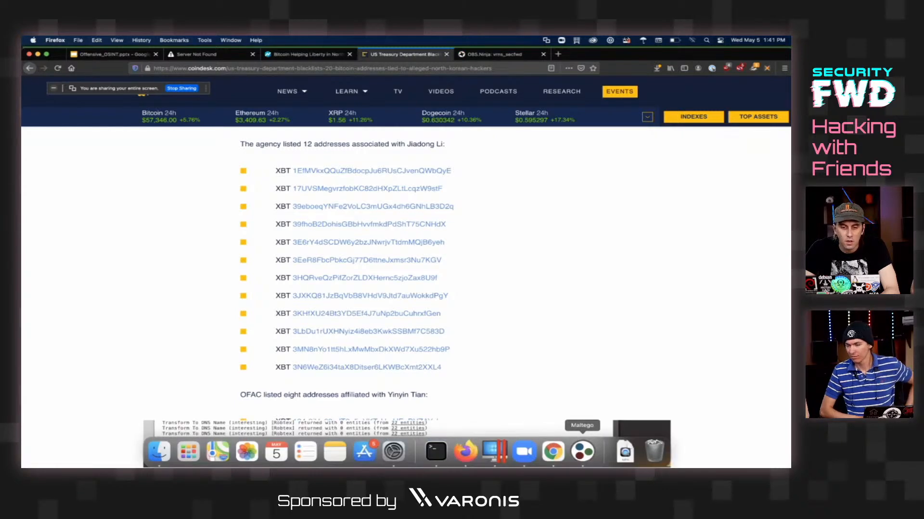
pyautogui.click(582, 451)
pyautogui.press('Return')
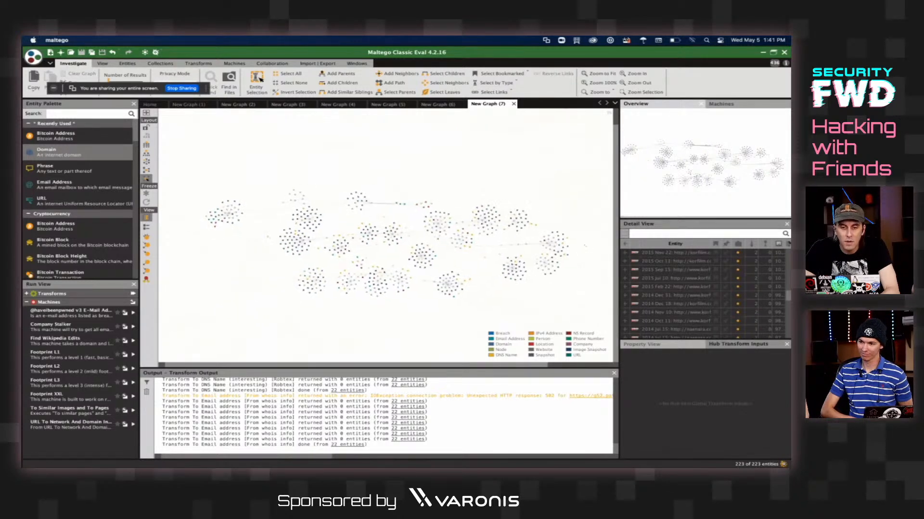
pyautogui.scroll(5, 368, 233)
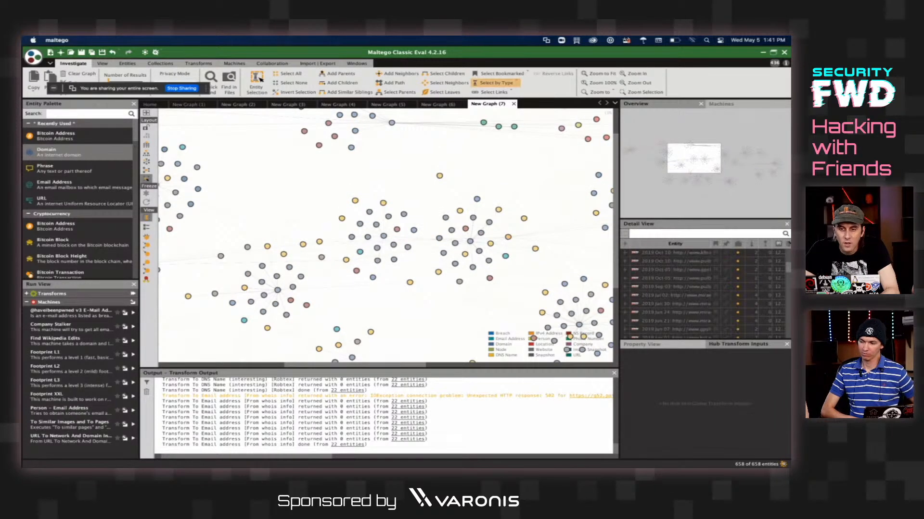
pyautogui.click(496, 83)
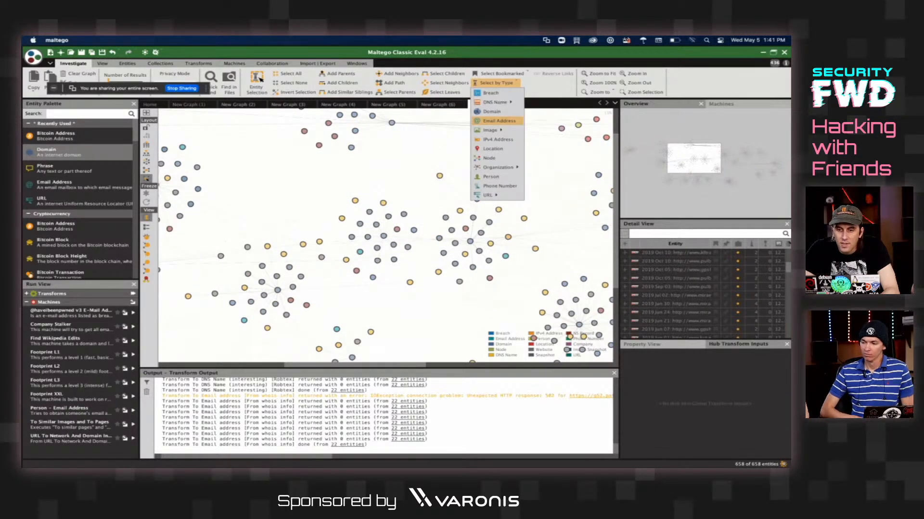
pyautogui.click(500, 120)
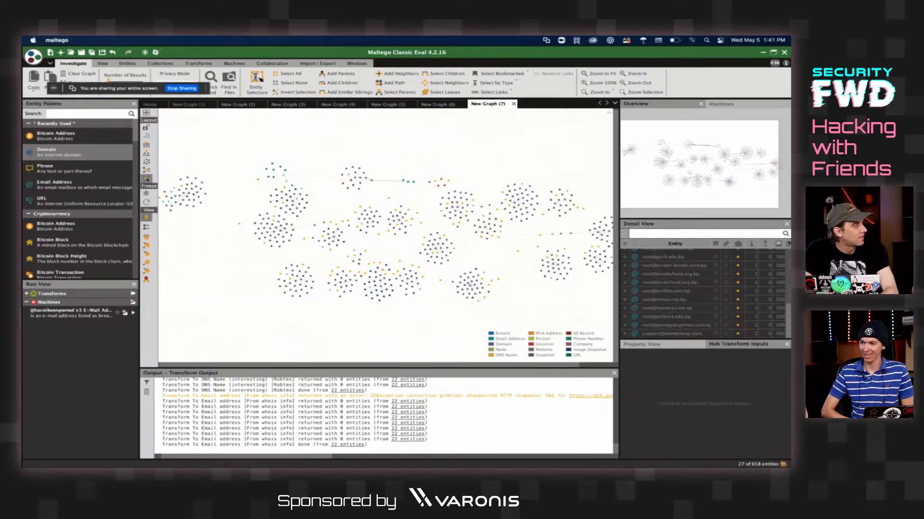
pyautogui.scroll(5, 385, 236)
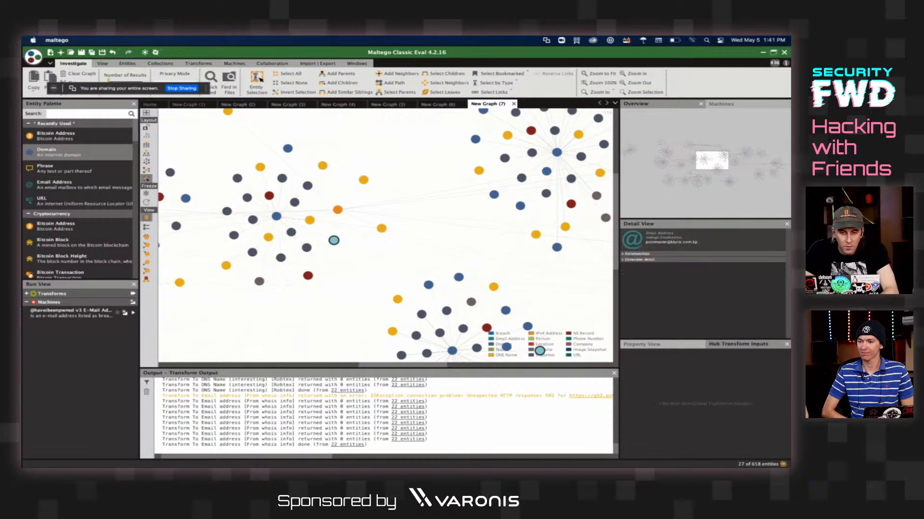
pyautogui.rightClick(334, 241)
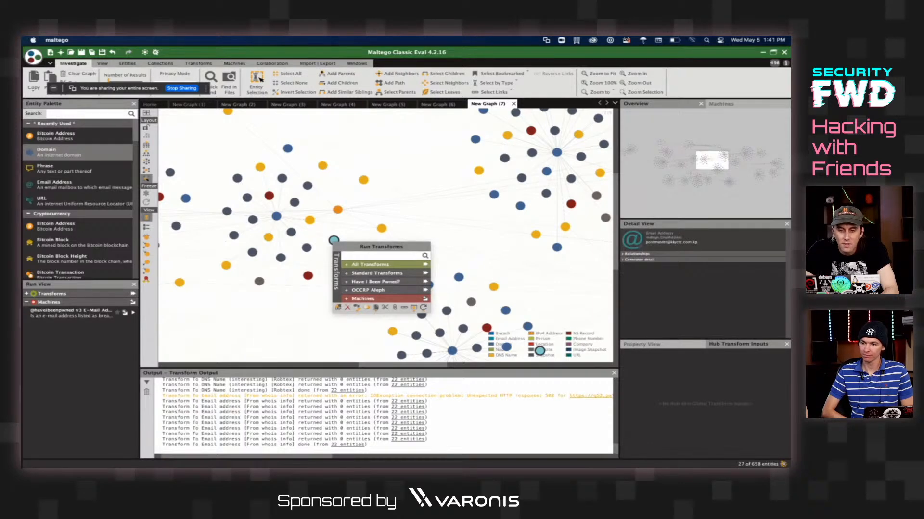
pyautogui.click(424, 281)
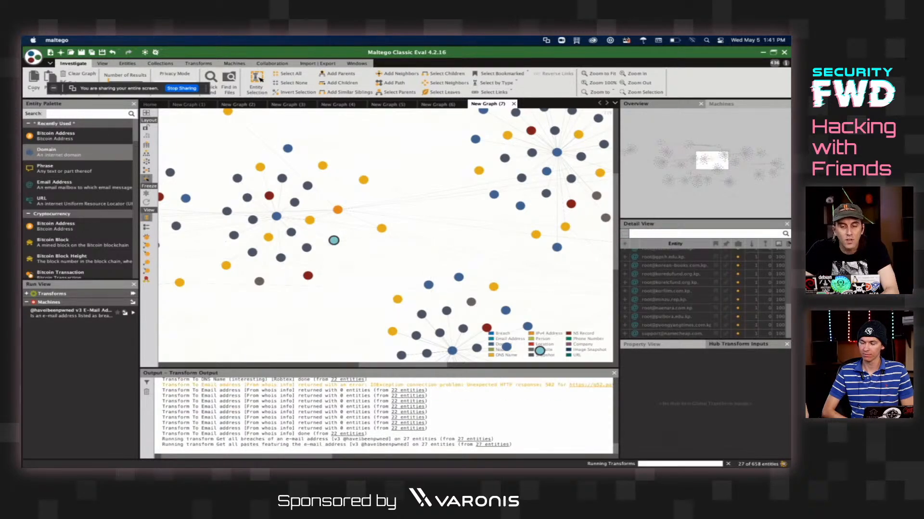
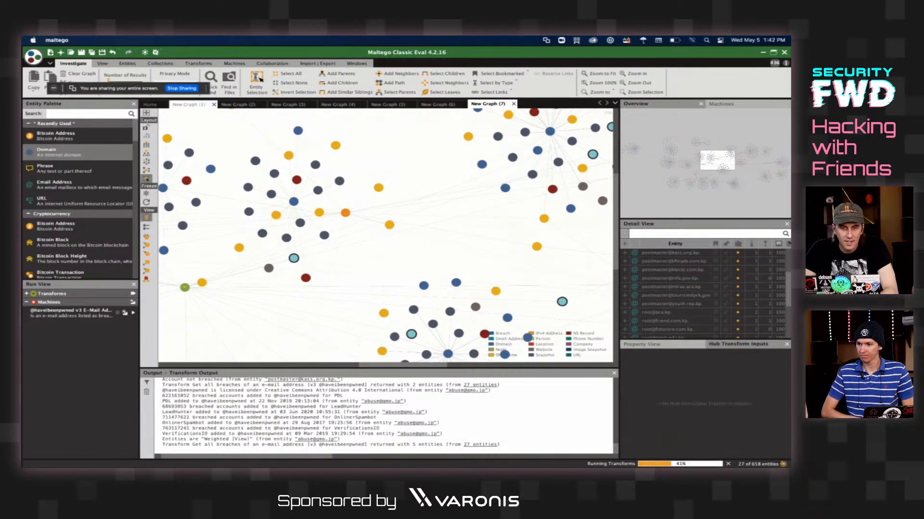
# - Examine the Bitcoin addresses and transactions in the earlier graph, New Graph (5)
pyautogui.click(387, 104)
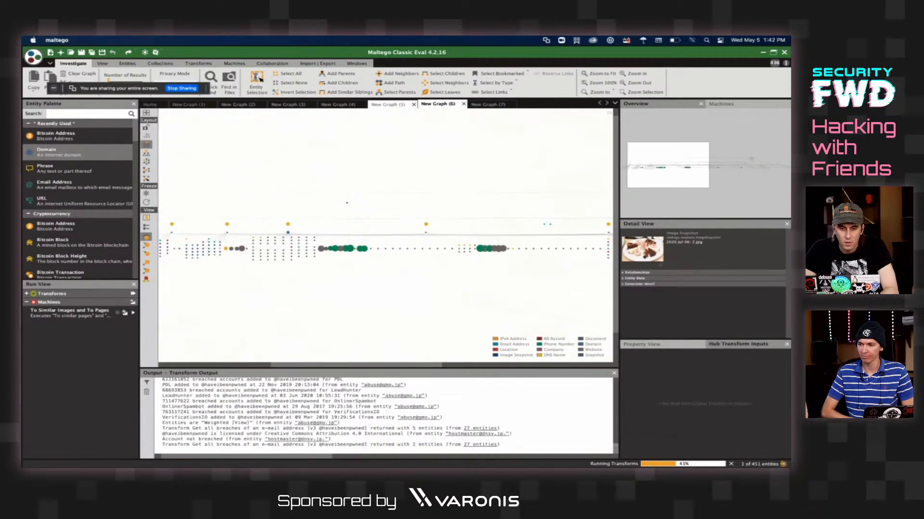
pyautogui.hotkey('ctrl', '=')
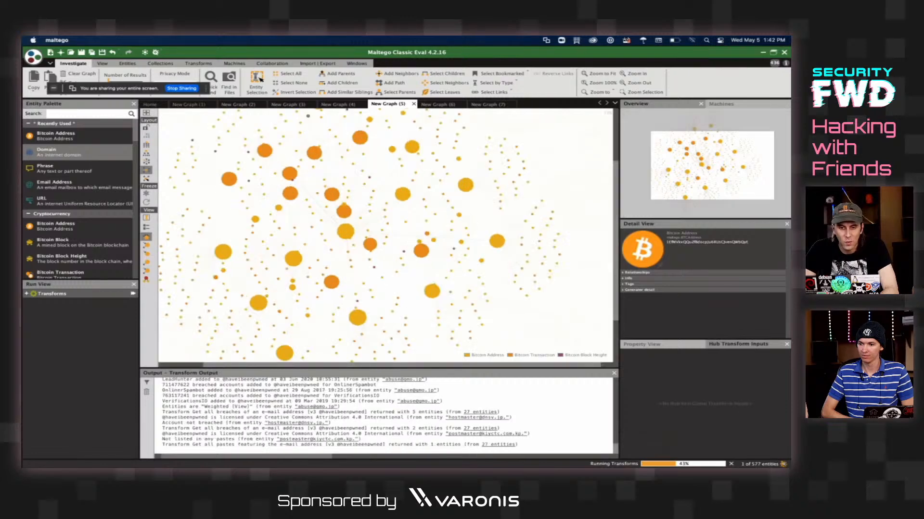
pyautogui.click(446, 272)
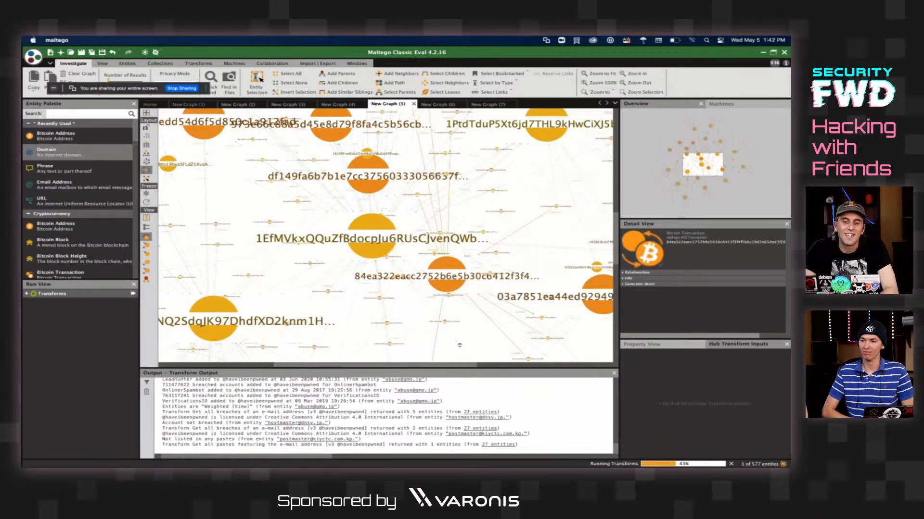
pyautogui.hotkey('ctrl', '0')
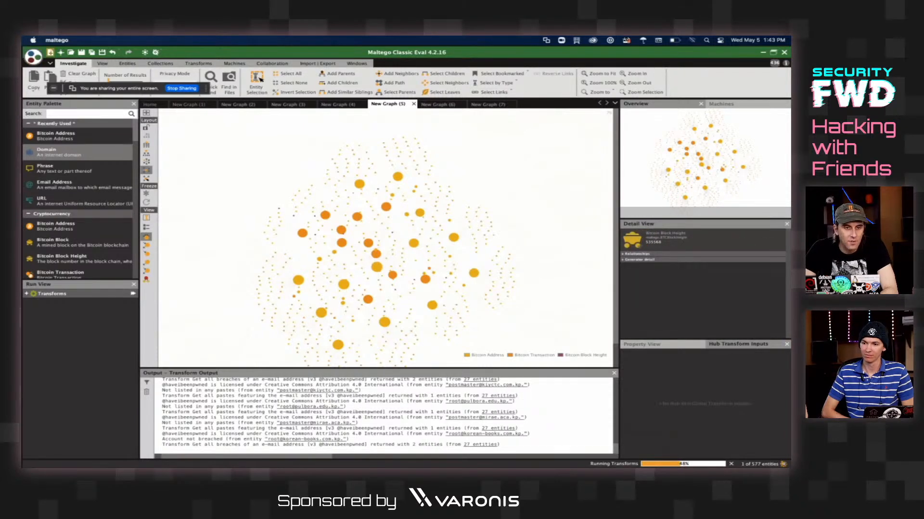
# - Create a new graph, add a Bitcoin Address entity to it and open the entity's value for editing
pyautogui.click(50, 52)
pyautogui.moveTo(55, 135); pyautogui.dragTo(336, 167)
pyautogui.doubleClick(336, 181)
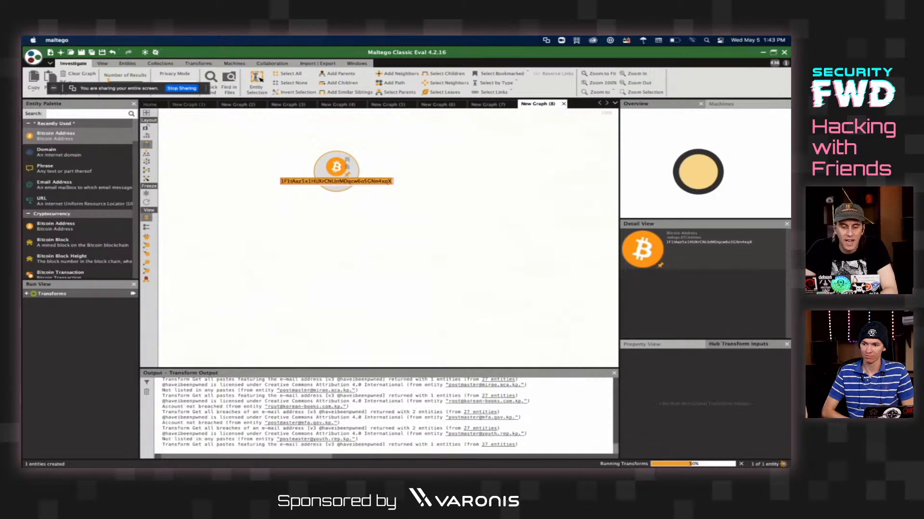
pyautogui.write('sawada.asia')
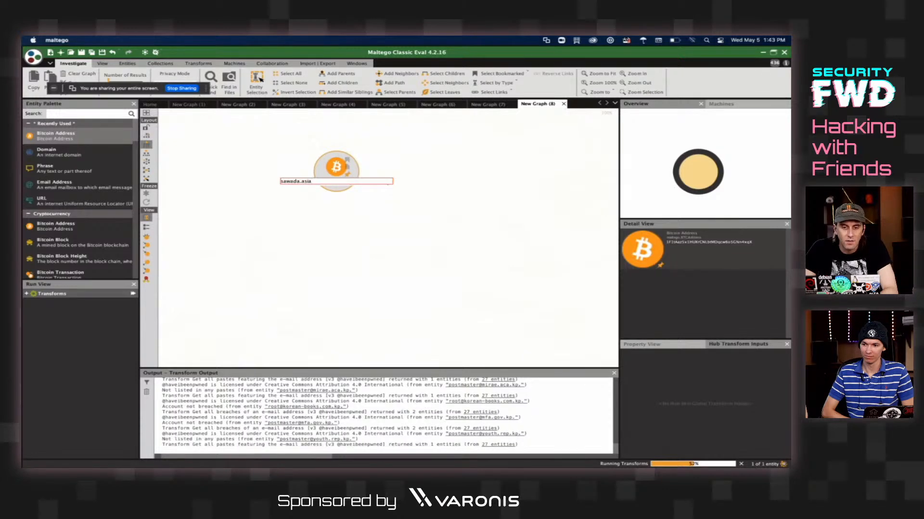
pyautogui.press('super+a')
# - Set the entity's value to the last address in the CoinDesk article's 12-address list, copied from Firefox
pyautogui.press('super+Tab')
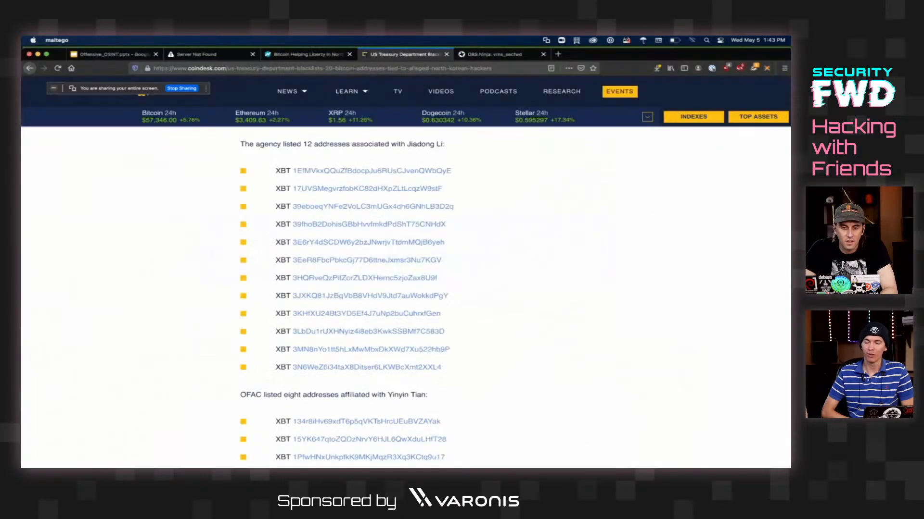
pyautogui.moveTo(444, 367); pyautogui.dragTo(293, 368)
pyautogui.press('super+c')
pyautogui.press('super+Tab')
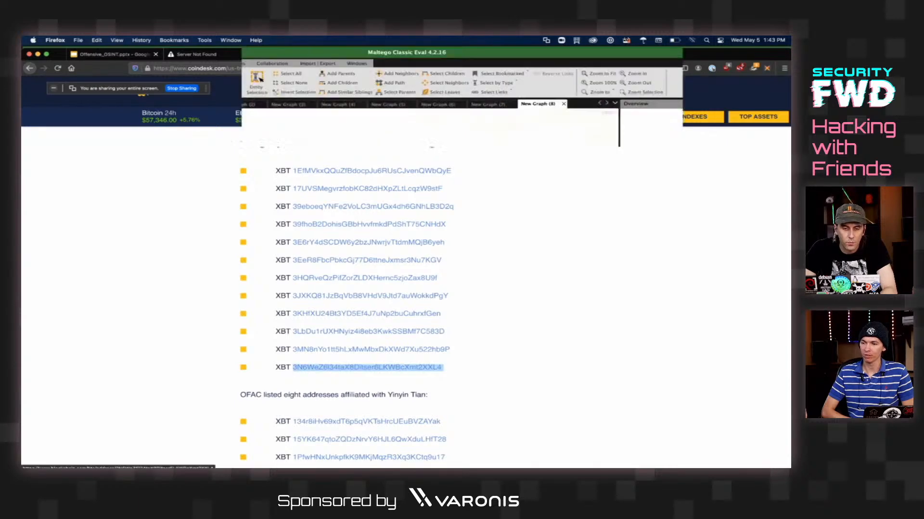
pyautogui.press('super+v')
pyautogui.press('Return')
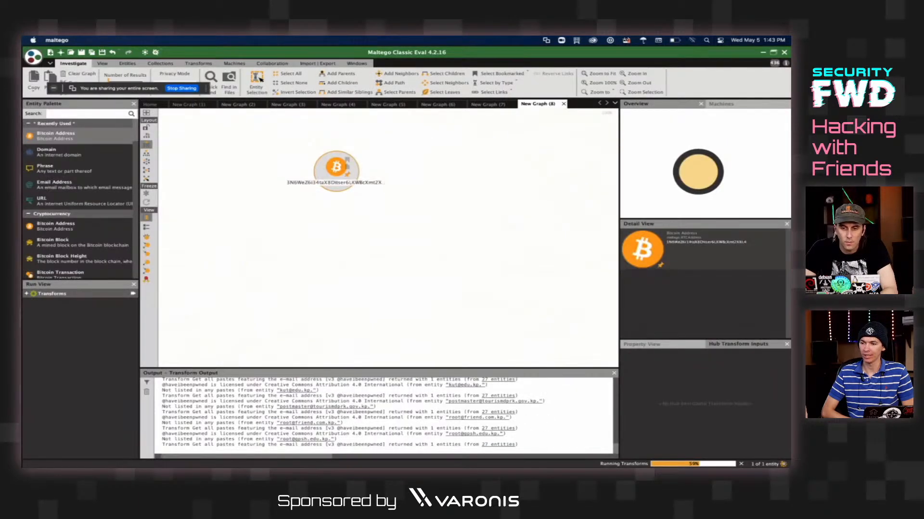
# - Run the BlockChain.com To Details transform on the Bitcoin Address entity
pyautogui.rightClick(331, 167)
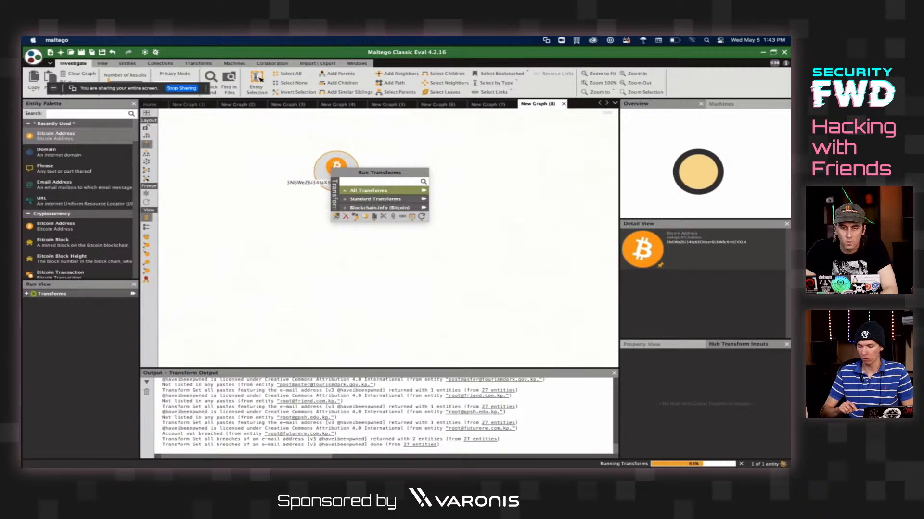
pyautogui.press('Escape')
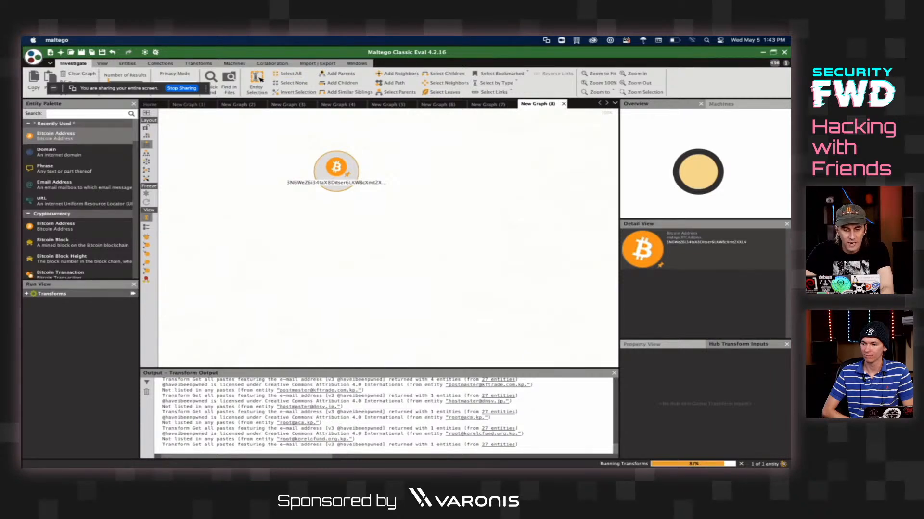
pyautogui.rightClick(334, 171)
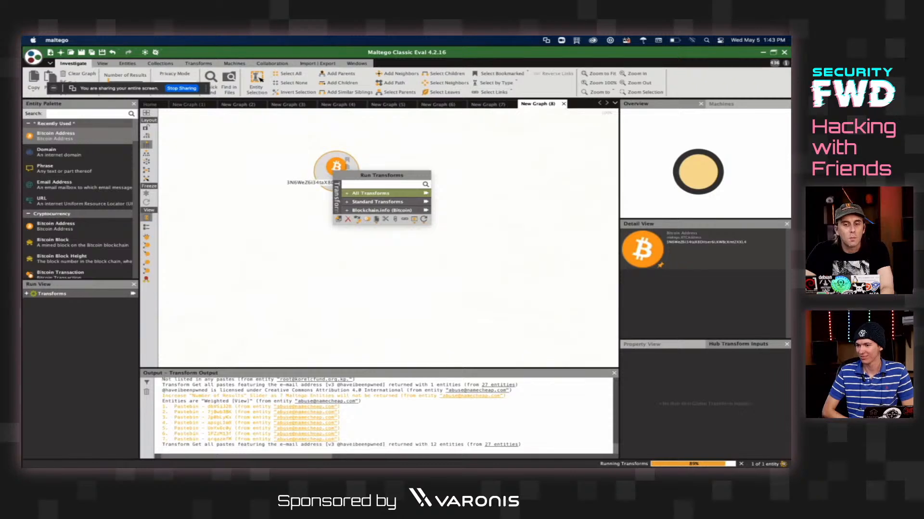
pyautogui.click(382, 210)
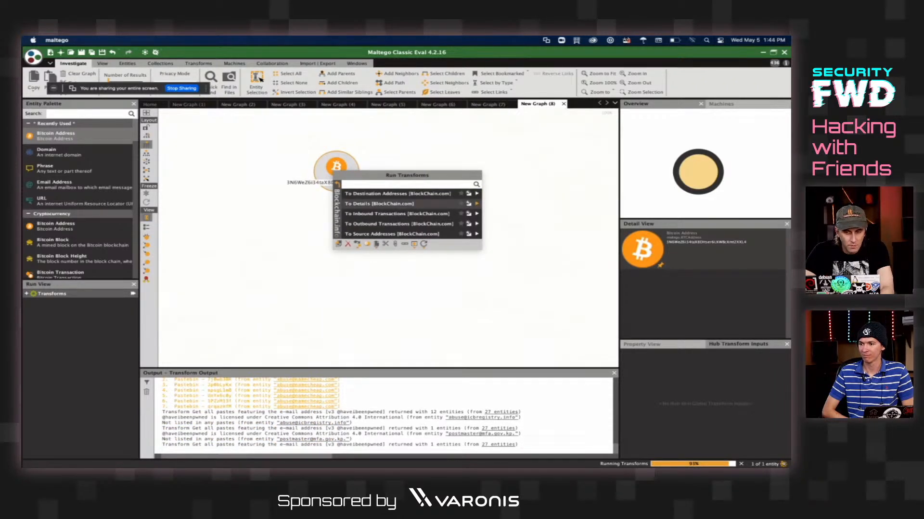
pyautogui.click(475, 204)
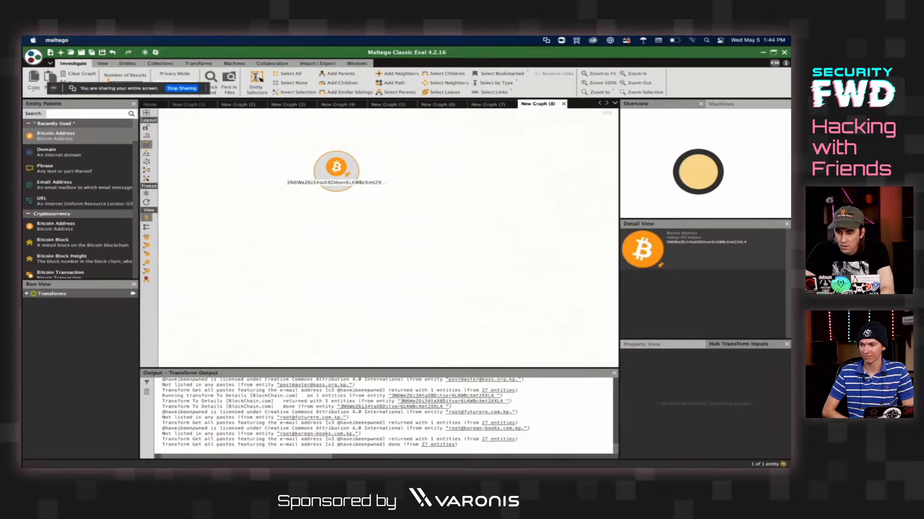
# - Inspect the child Bitcoin address and view the details of the original entity
pyautogui.click(337, 236)
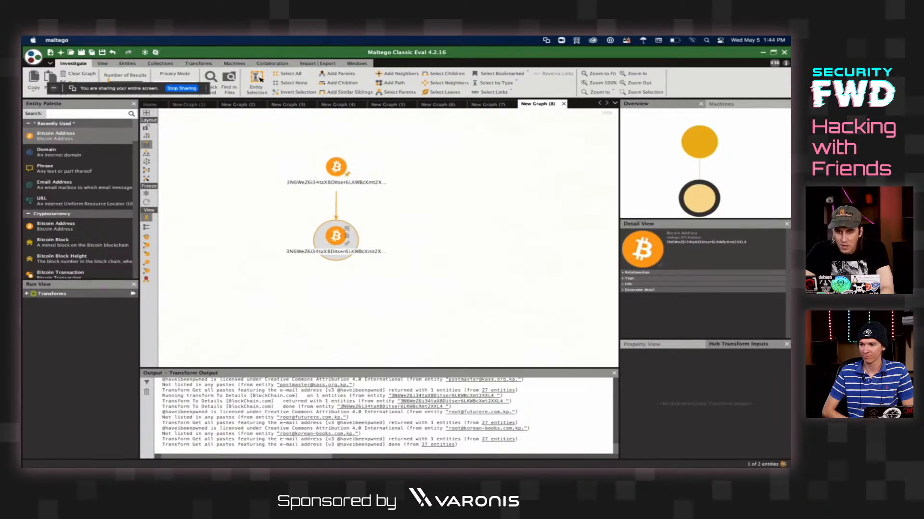
pyautogui.click(343, 160)
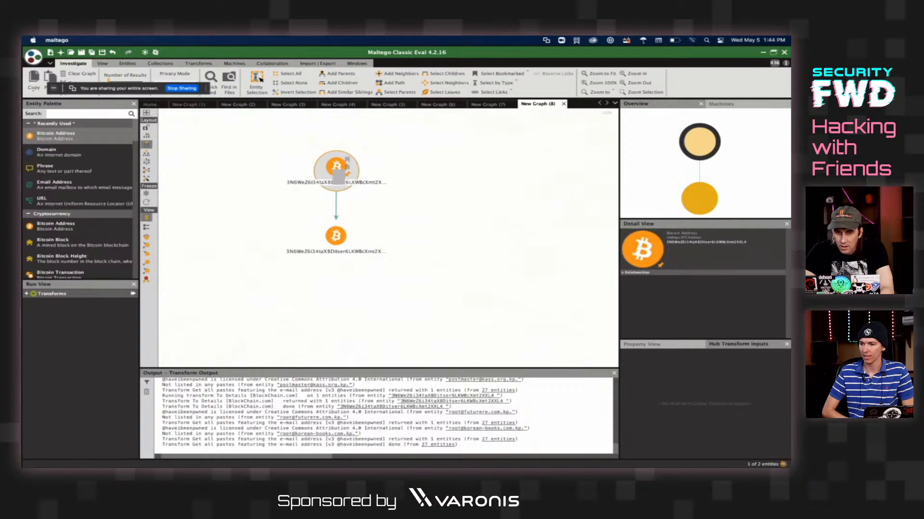
pyautogui.doubleClick(338, 174)
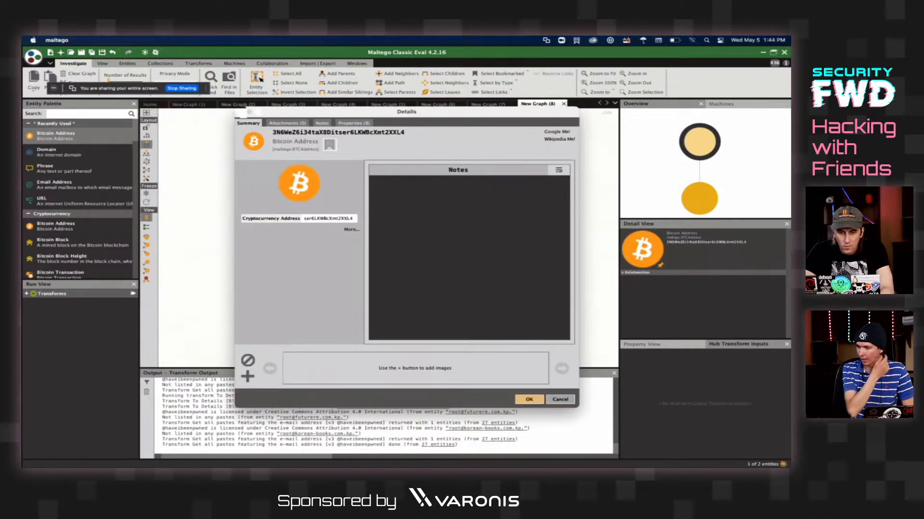
pyautogui.press('Escape')
# - Run the BlockChain.com Destination Addresses, Details, Inbound Transactions, Outbound Transactions and Source Addresses transforms on the original Bitcoin address
pyautogui.rightClick(337, 167)
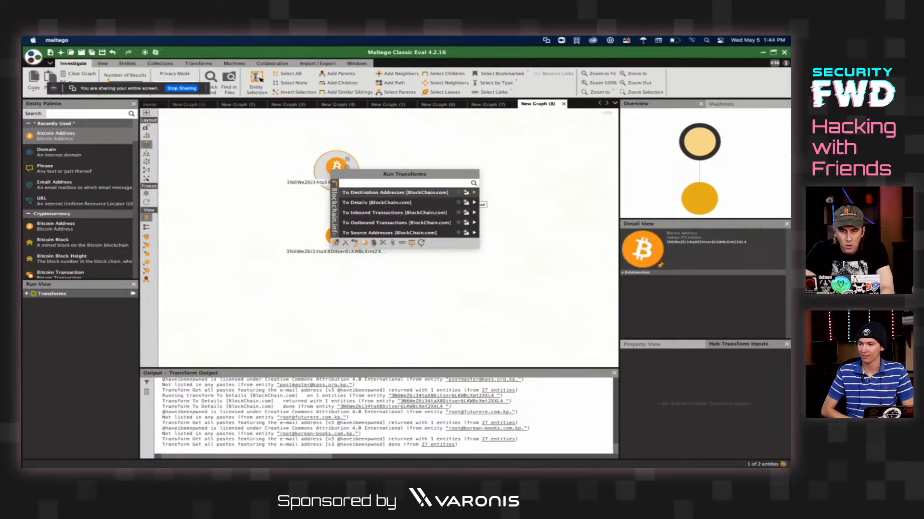
pyautogui.click(474, 193)
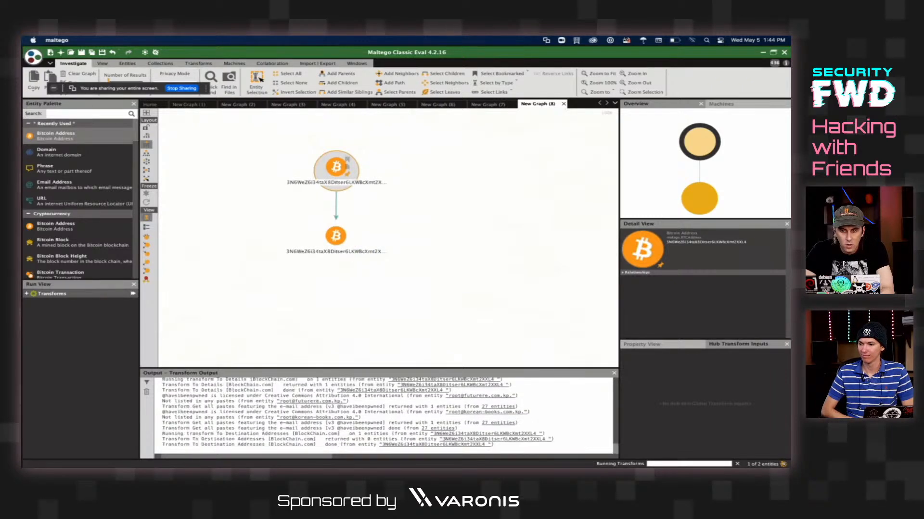
pyautogui.rightClick(336, 168)
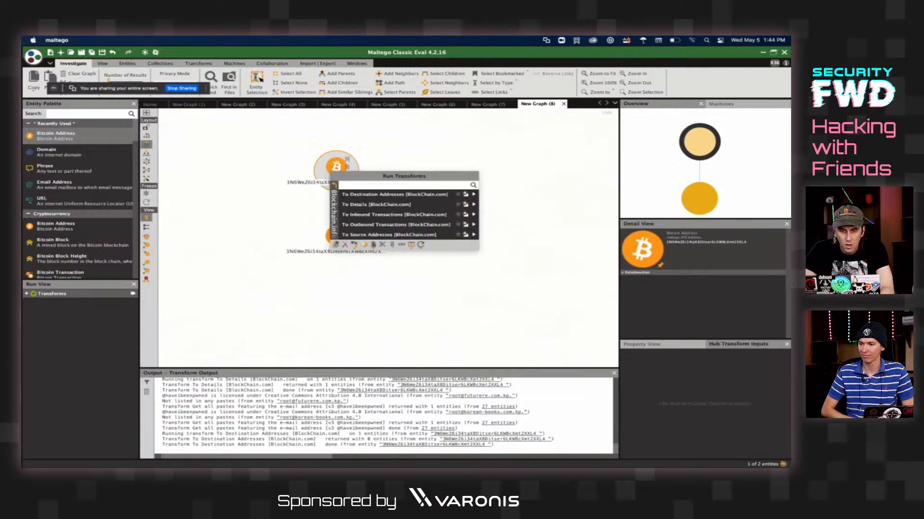
pyautogui.click(474, 204)
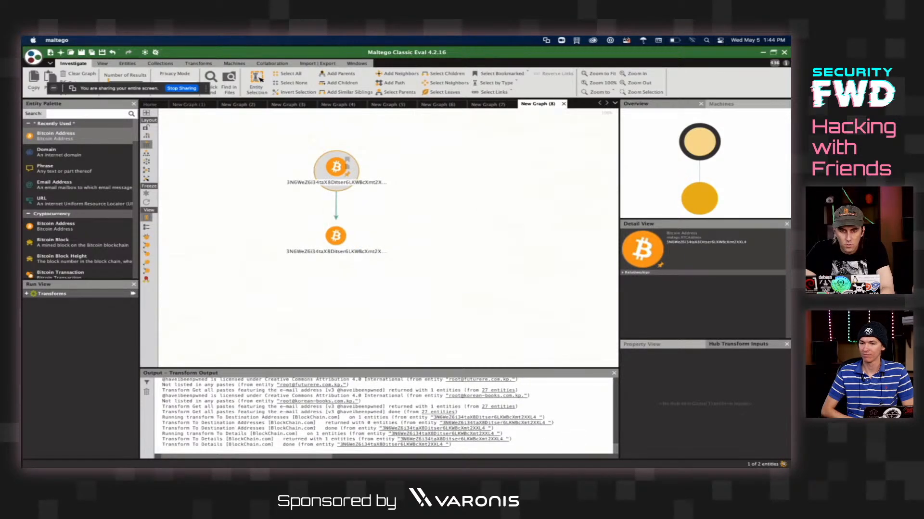
pyautogui.rightClick(337, 170)
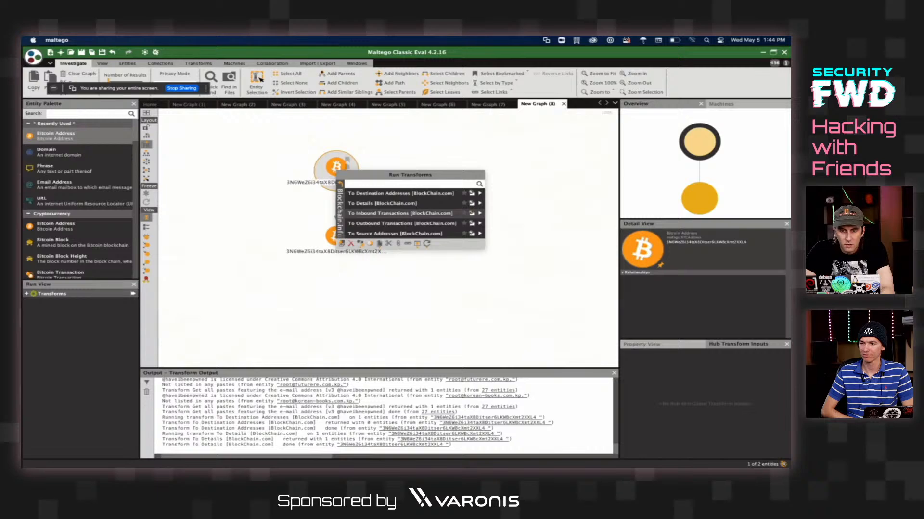
pyautogui.click(472, 213)
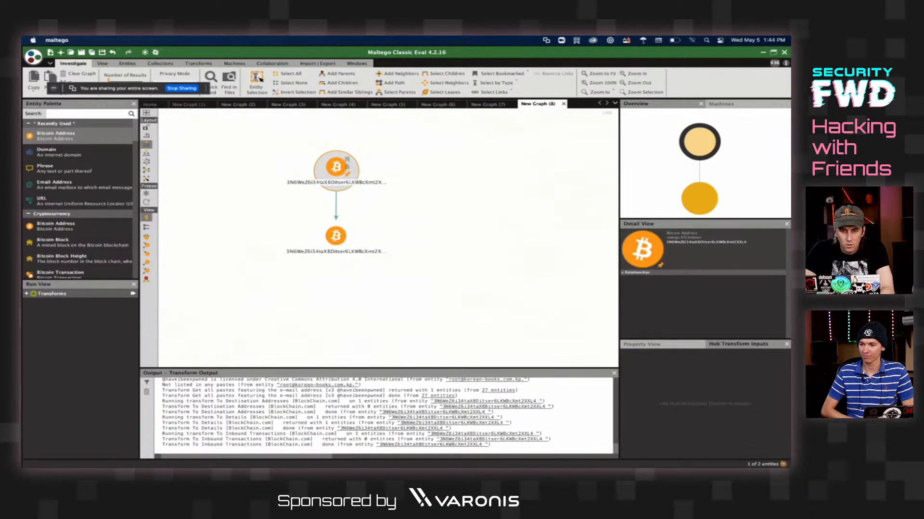
pyautogui.rightClick(339, 173)
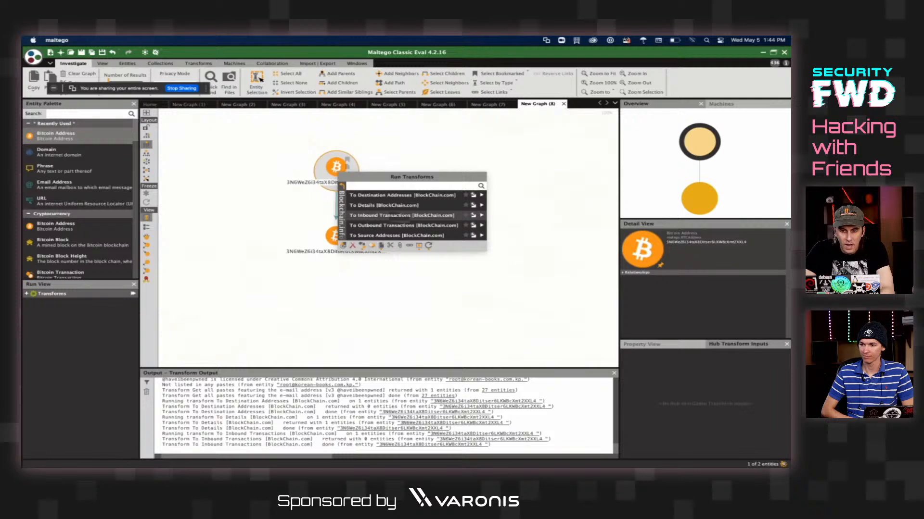
pyautogui.click(472, 225)
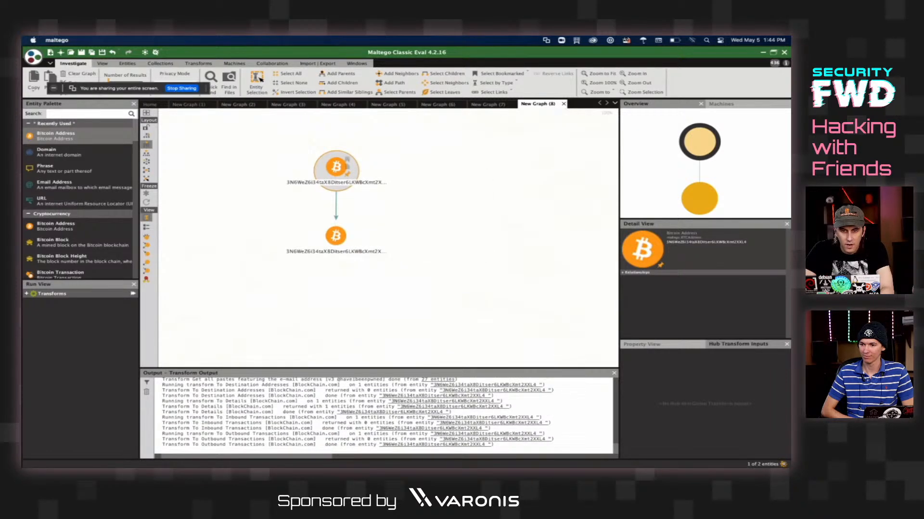
pyautogui.rightClick(339, 176)
pyautogui.click(474, 239)
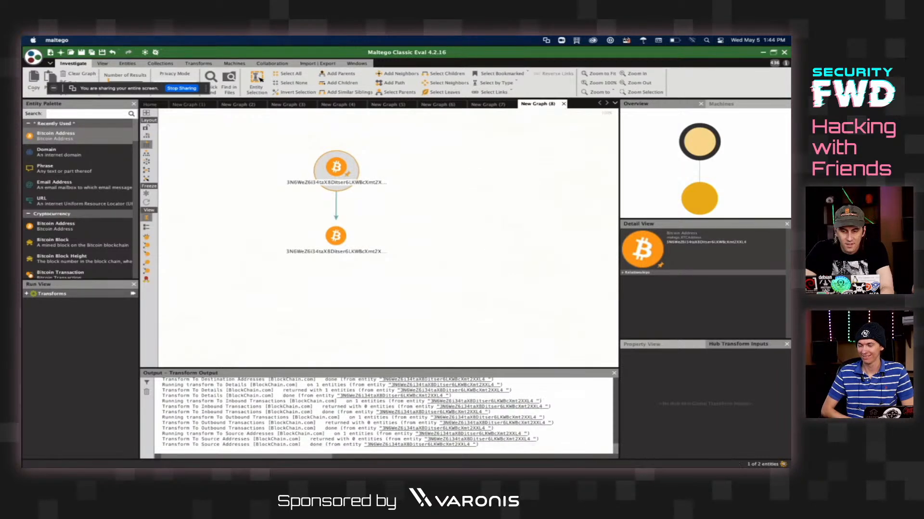
# - Replace the original entity's value with the second-to-last address in the CoinDesk article's 12-address list, copied from Firefox
pyautogui.press('super+Tab')
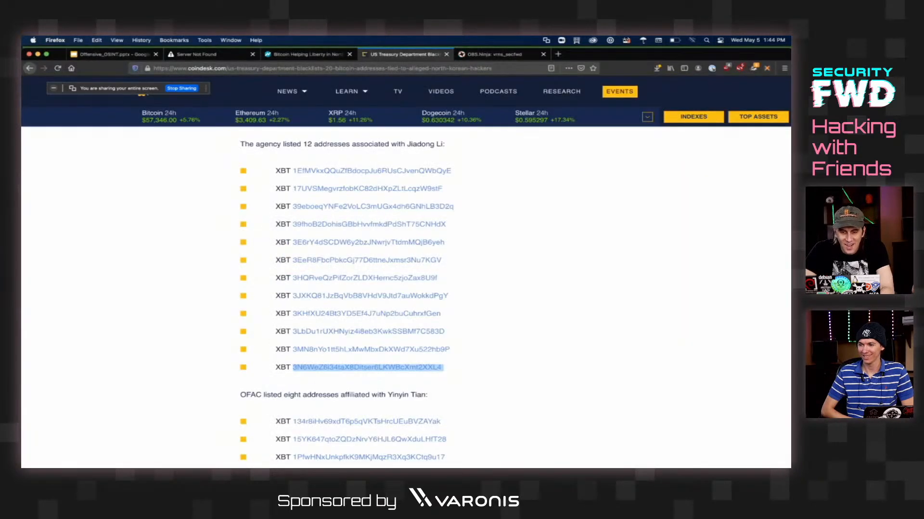
pyautogui.moveTo(450, 350); pyautogui.dragTo(293, 350)
pyautogui.press('super+c')
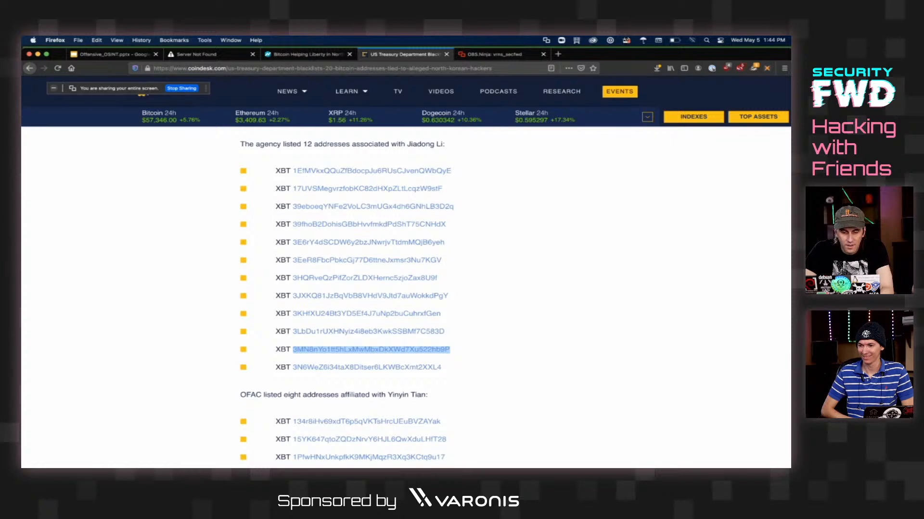
pyautogui.press('super+Tab')
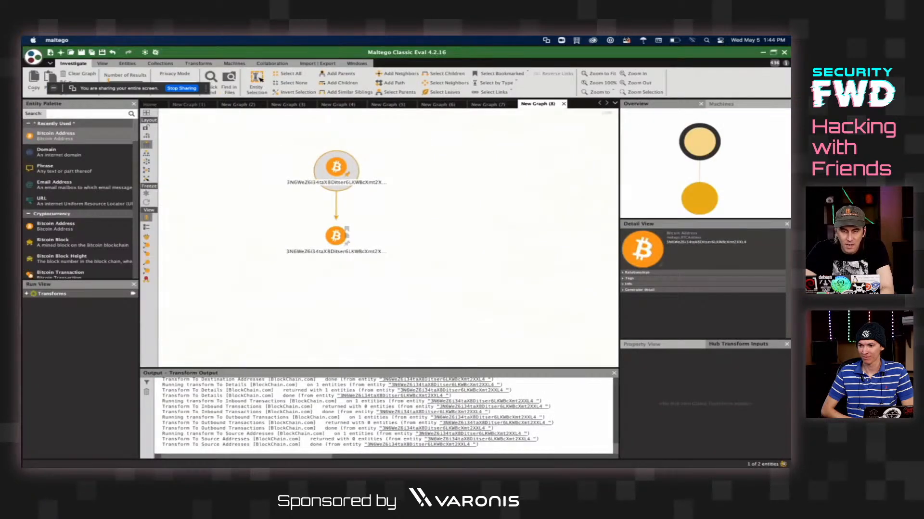
pyautogui.click(336, 181)
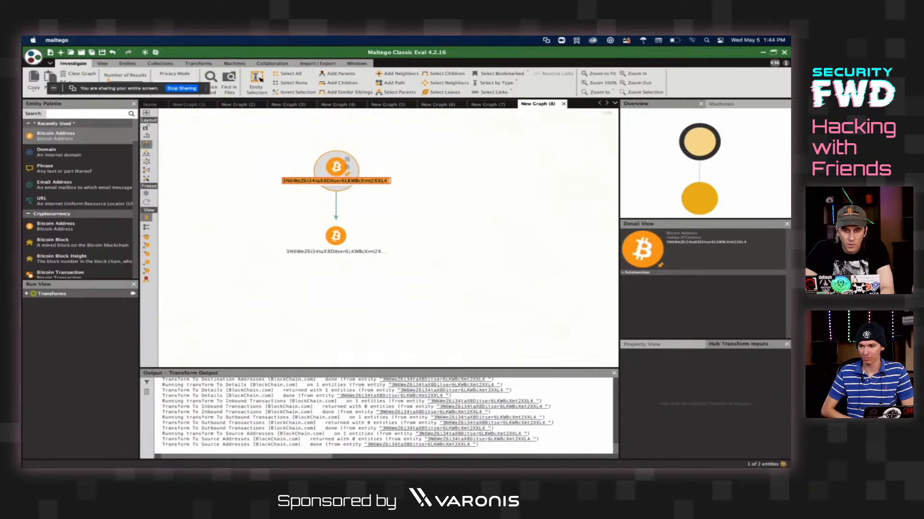
pyautogui.press('super+v')
pyautogui.press('Return')
# - Delete the child Bitcoin Address entity that still holds the previous address
pyautogui.click(336, 236)
pyautogui.rightClick(333, 240)
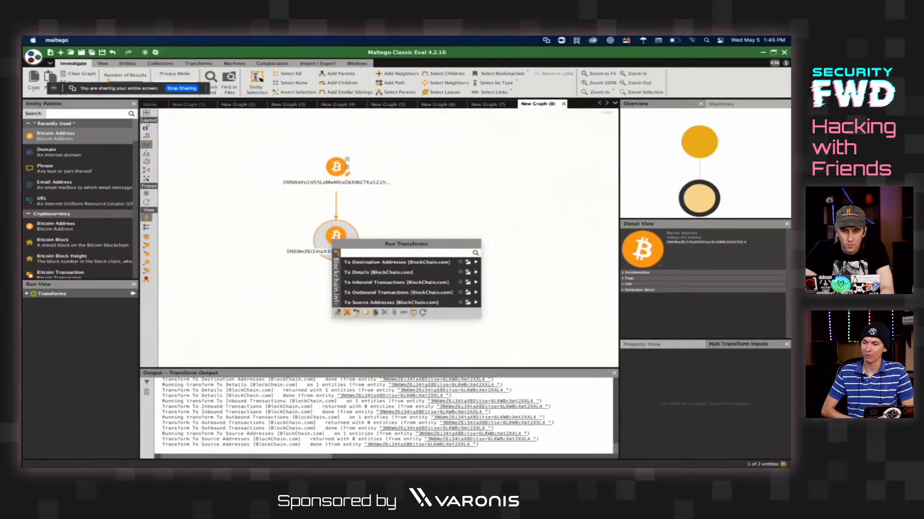
pyautogui.click(347, 313)
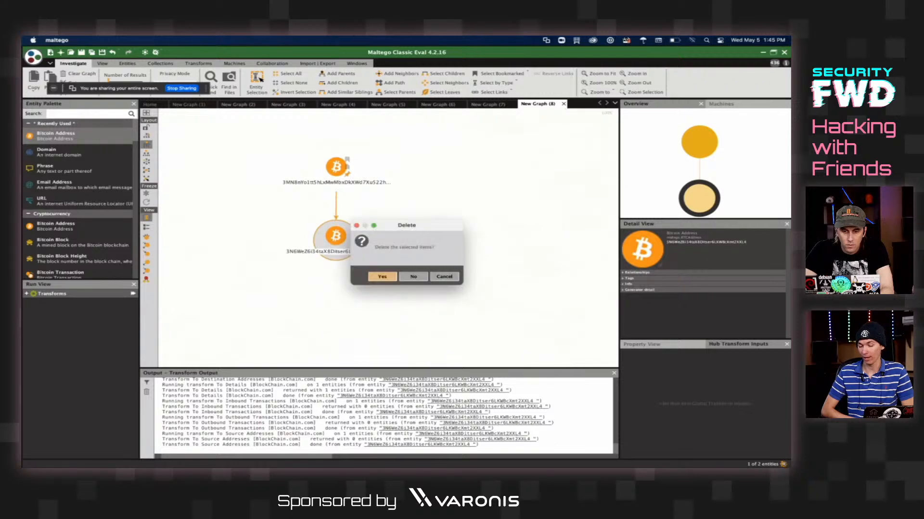
pyautogui.press('Return')
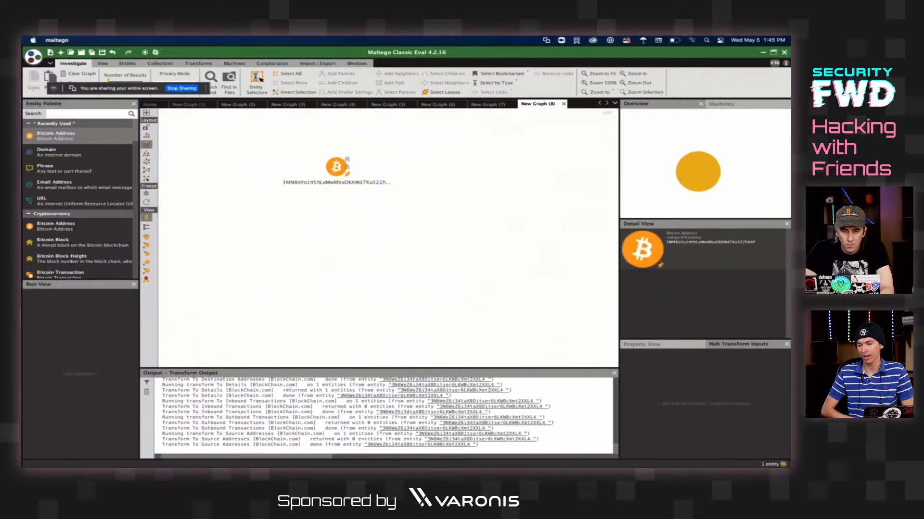
# - Run the BlockChain.com Details and Destination Addresses transforms on the original Bitcoin address
pyautogui.rightClick(331, 164)
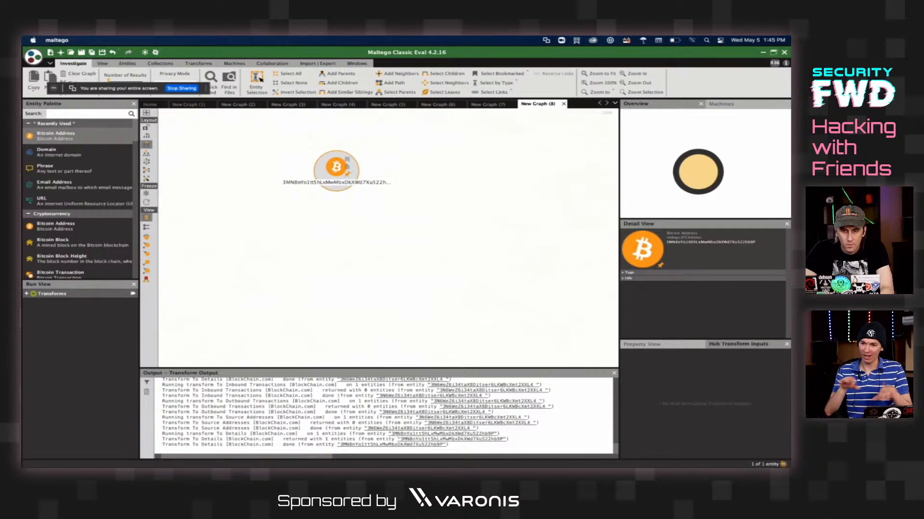
pyautogui.rightClick(340, 175)
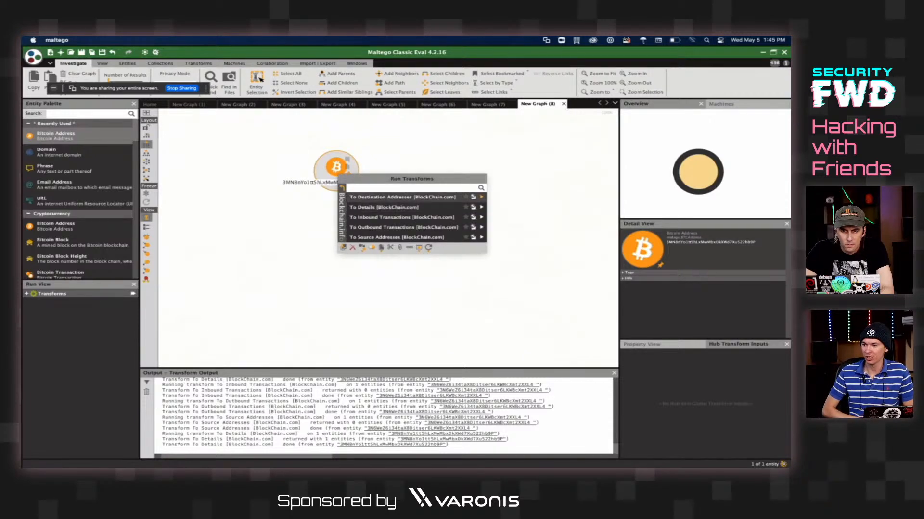
pyautogui.click(384, 194)
pyautogui.rightClick(339, 174)
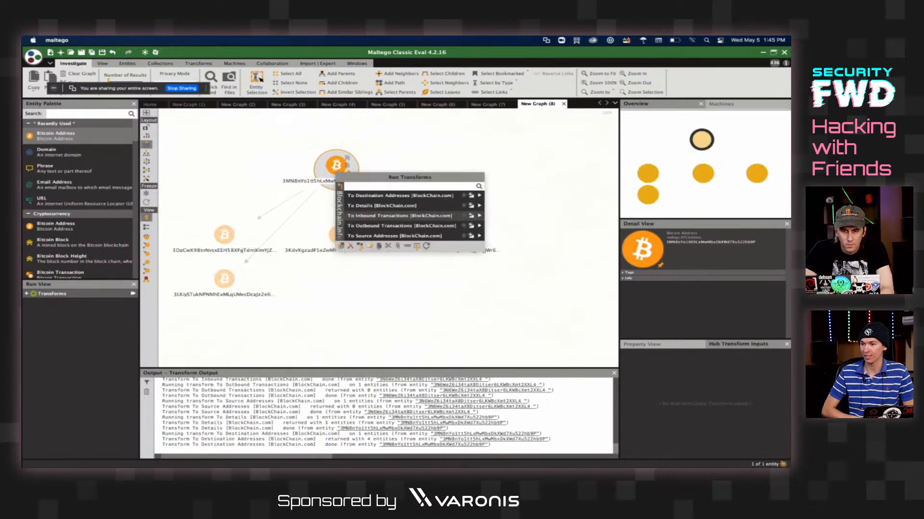
pyautogui.press('Escape')
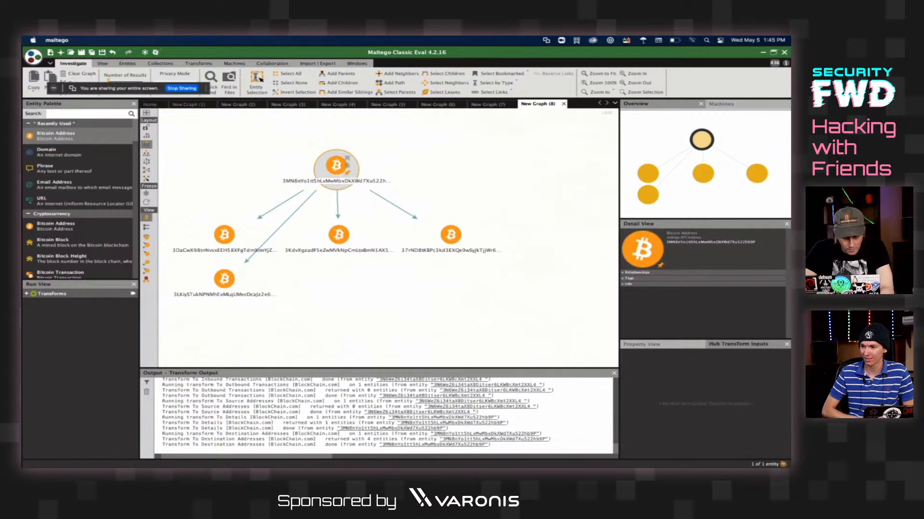
# - Rerun the Destination Addresses transform on the original Bitcoin address and run its whole Blockchain.info (Bitcoin) transform set
pyautogui.rightClick(337, 172)
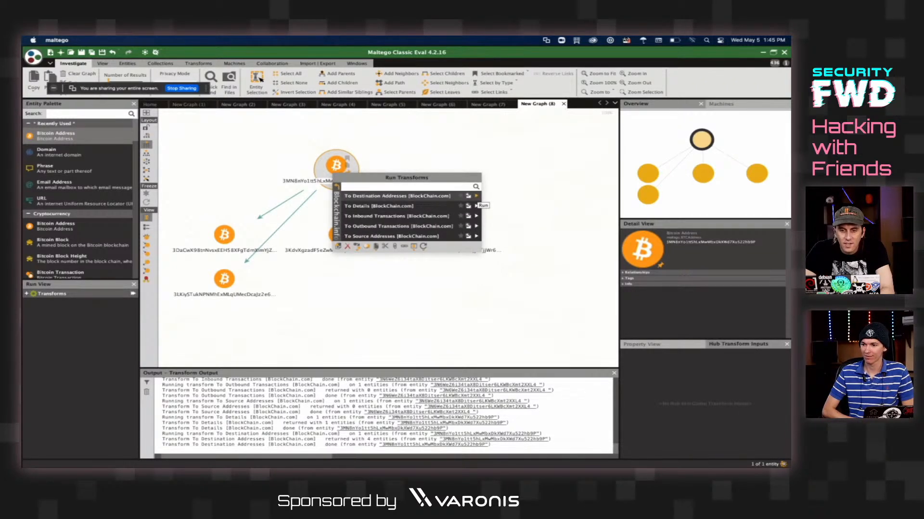
pyautogui.click(476, 196)
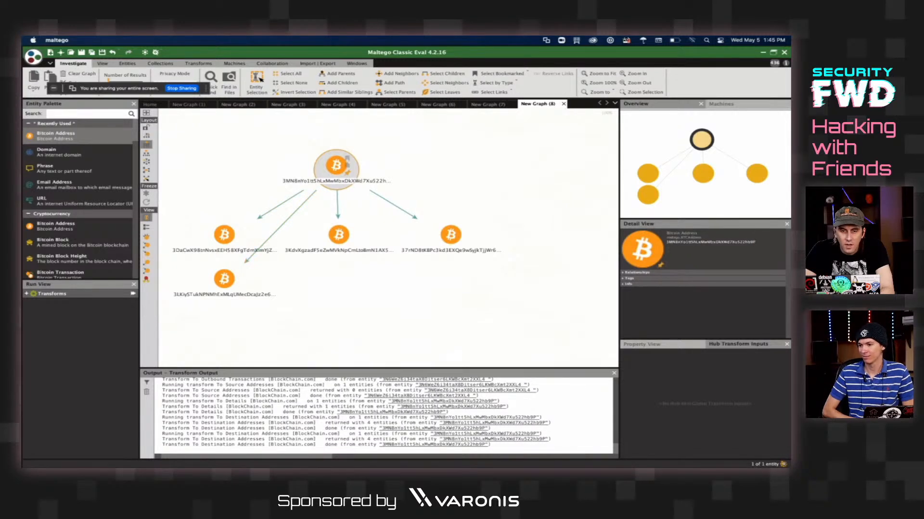
pyautogui.rightClick(347, 166)
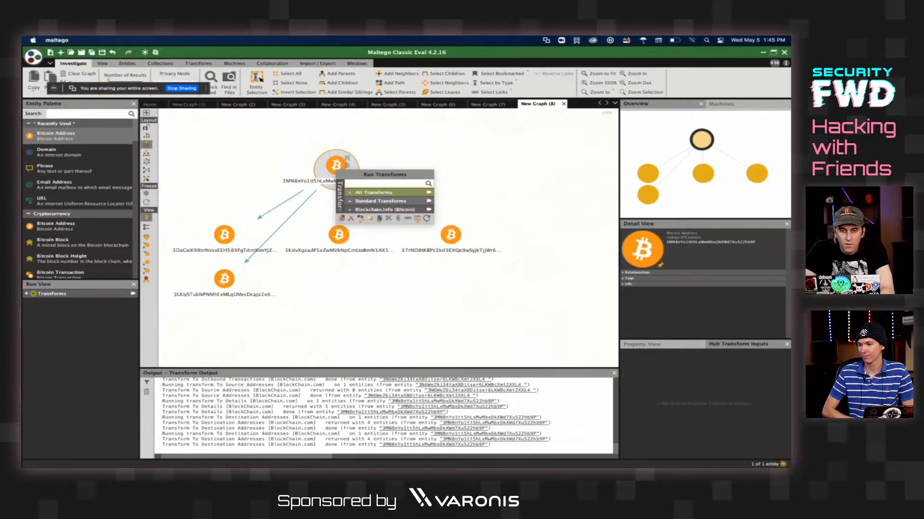
pyautogui.click(429, 210)
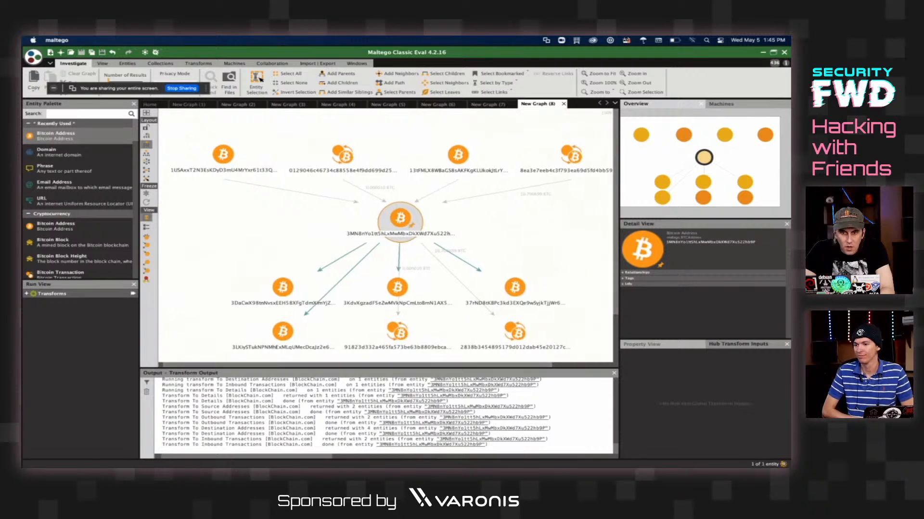
# - View the details of the two inbound Bitcoin Transaction entities above the original address
pyautogui.click(350, 153)
pyautogui.doubleClick(350, 153)
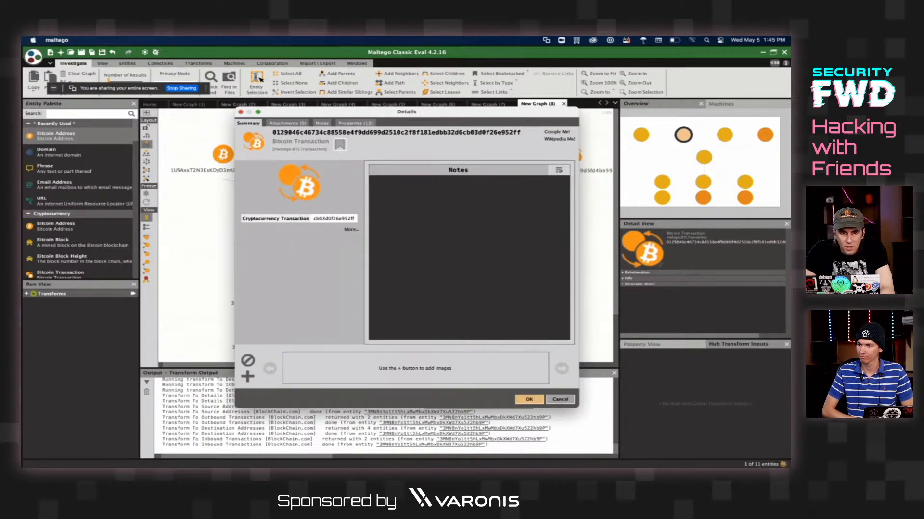
pyautogui.press('Escape')
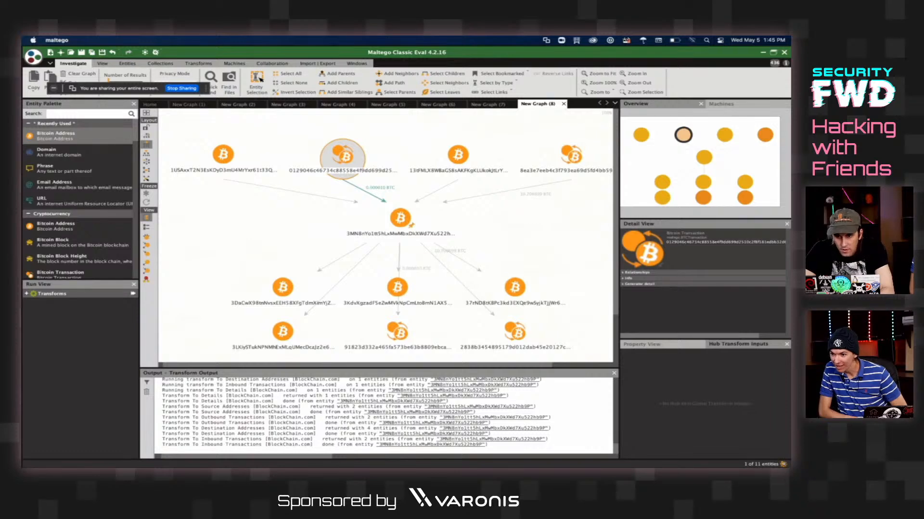
pyautogui.doubleClick(571, 155)
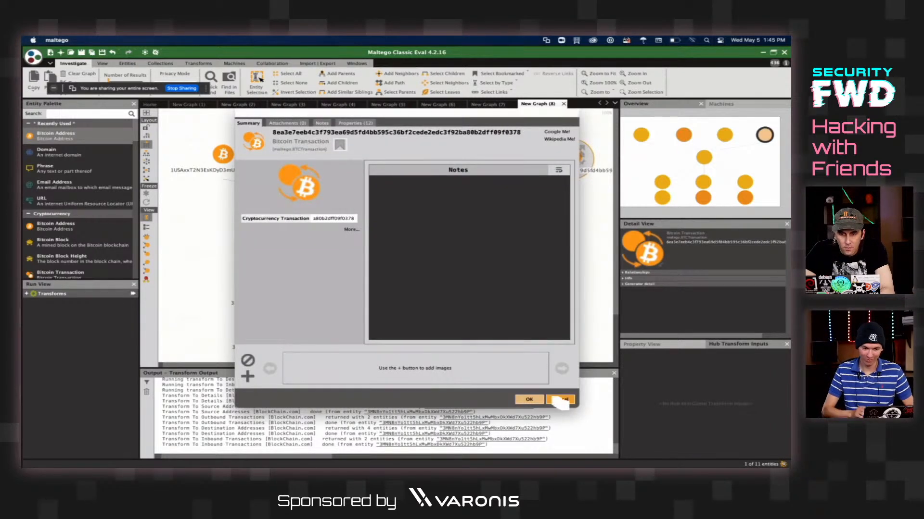
pyautogui.click(560, 400)
# - Examine the BTC amounts on the inbound and outbound links of the original address and the entities they connect
pyautogui.scroll(-3, 516, 248)
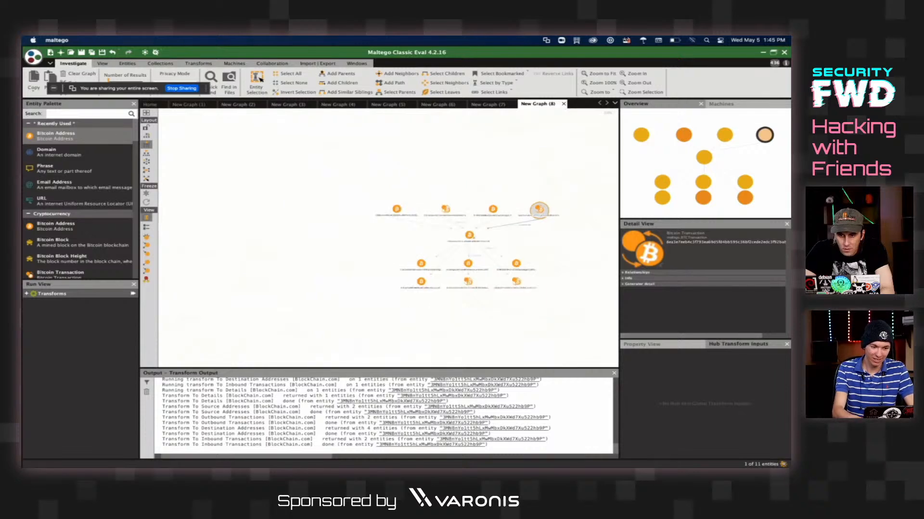
pyautogui.scroll(8, 517, 246)
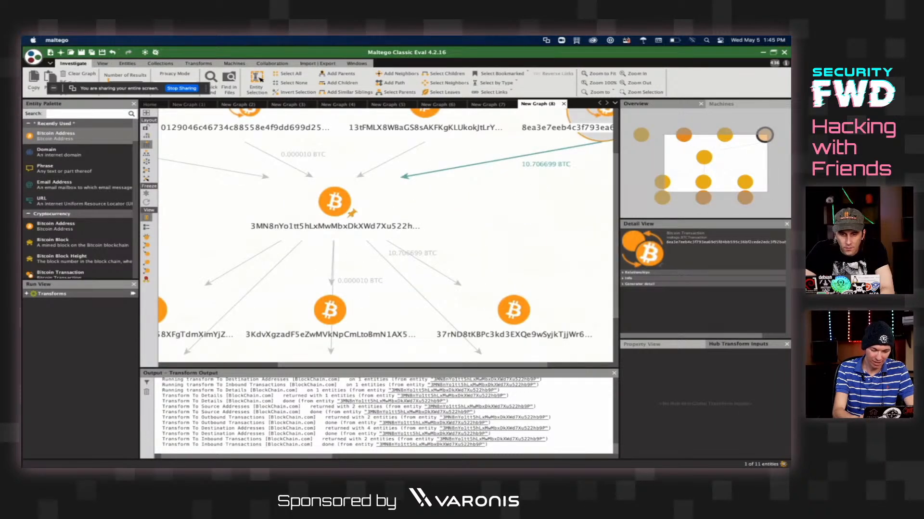
pyautogui.scroll(-3, 516, 248)
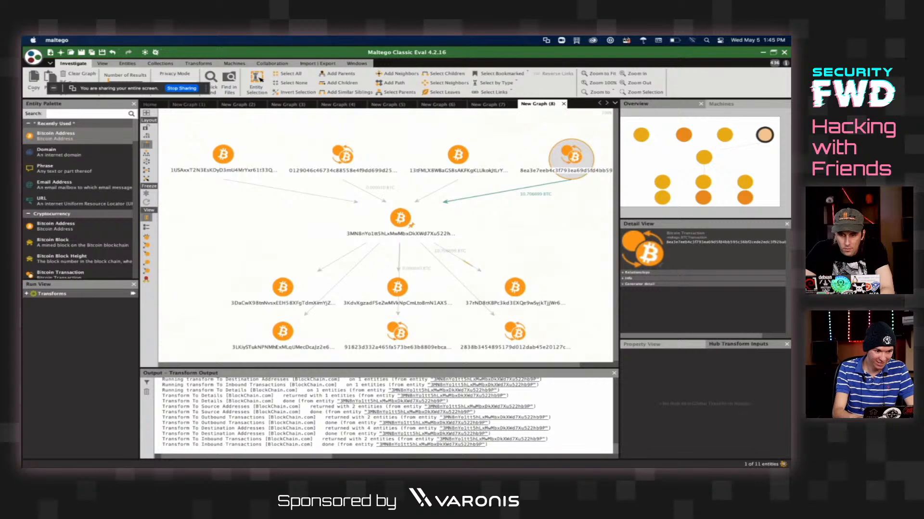
pyautogui.scroll(-4, 509, 259)
pyautogui.scroll(6, 510, 259)
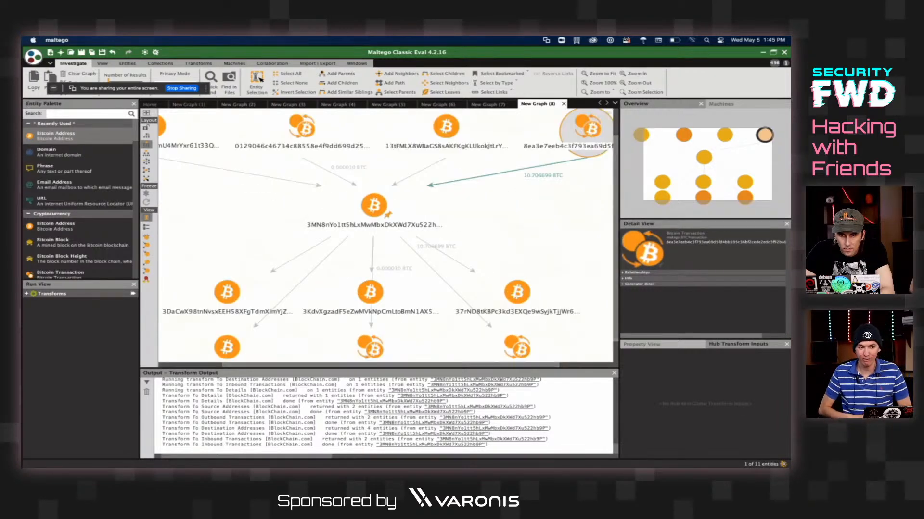
pyautogui.scroll(-3, 505, 268)
pyautogui.click(513, 283)
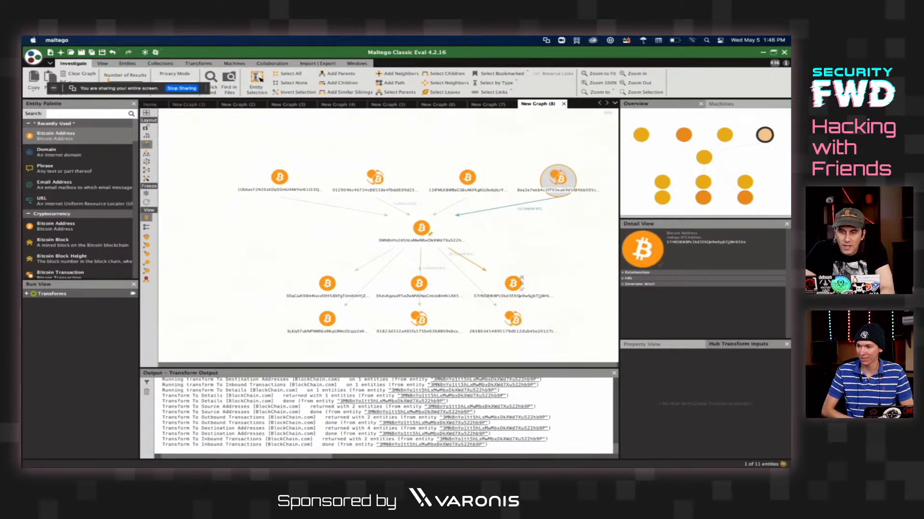
pyautogui.click(559, 179)
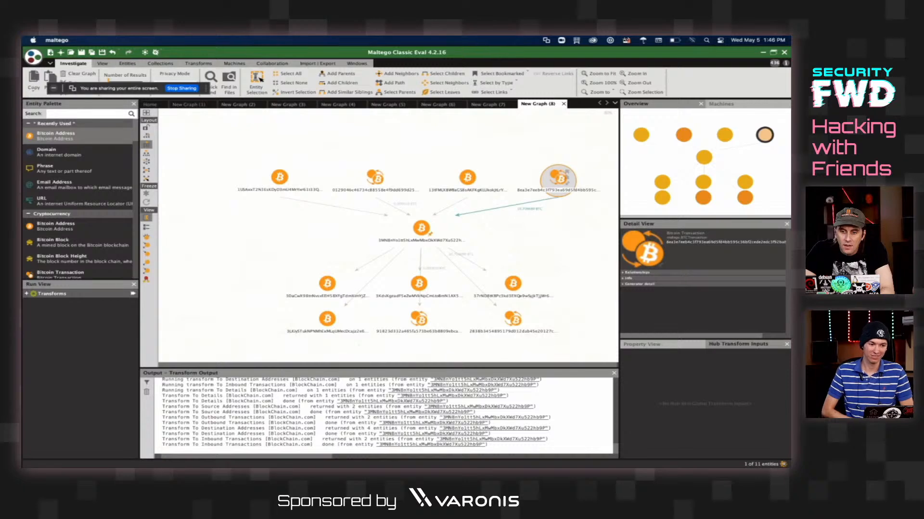
pyautogui.click(427, 229)
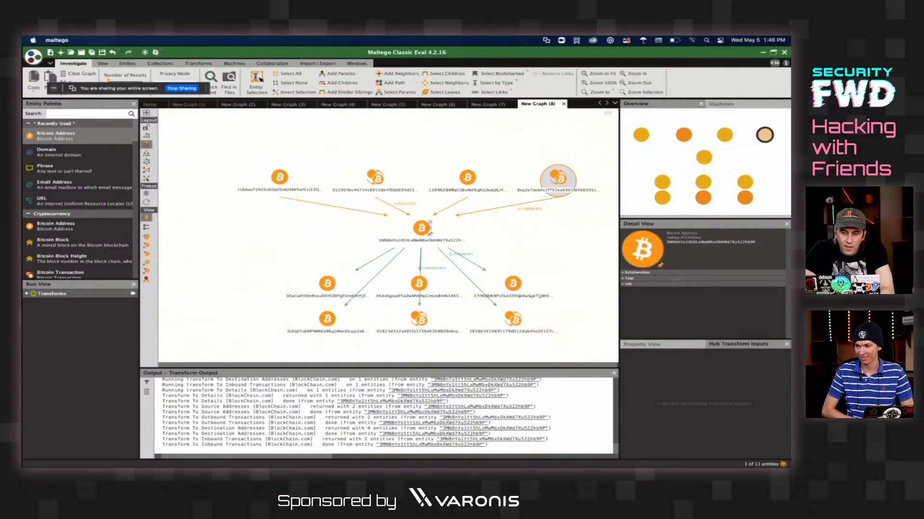
# - Run the Blockchain.info (Bitcoin) transforms on the last destination address in the first row below the original address
pyautogui.click(514, 283)
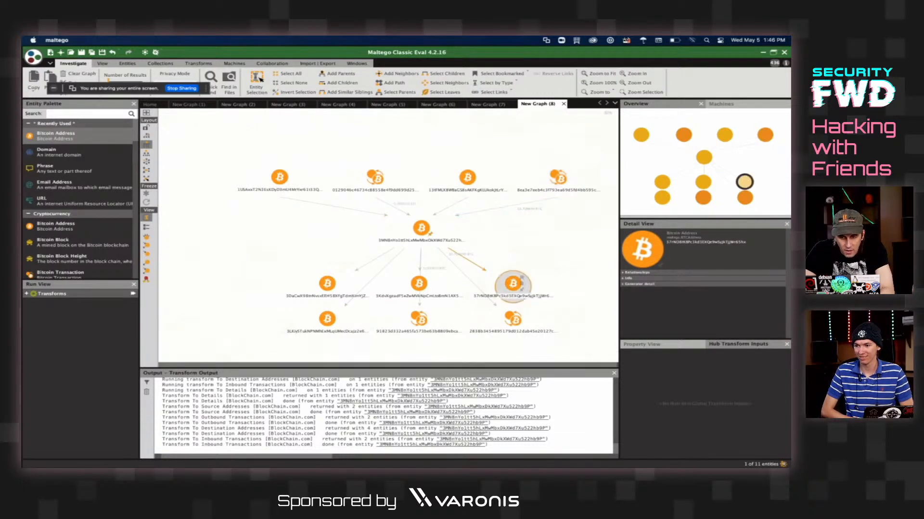
pyautogui.rightClick(514, 287)
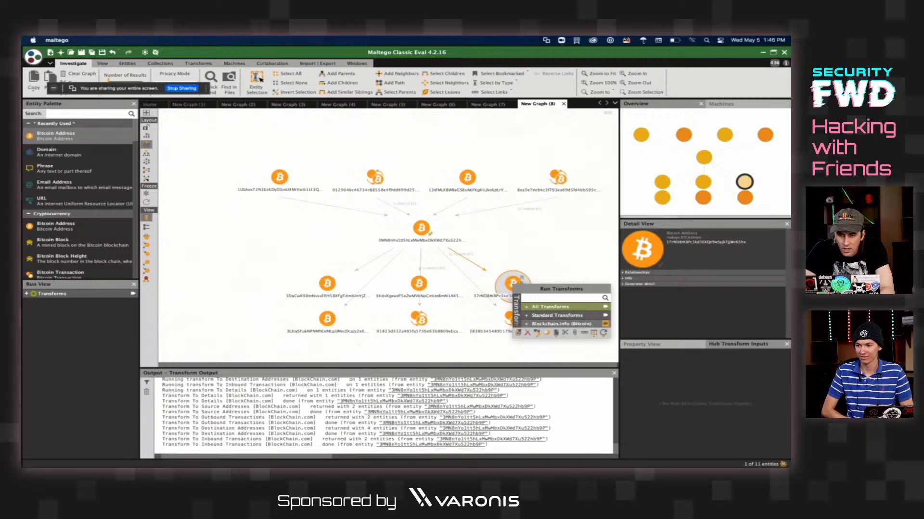
pyautogui.click(604, 307)
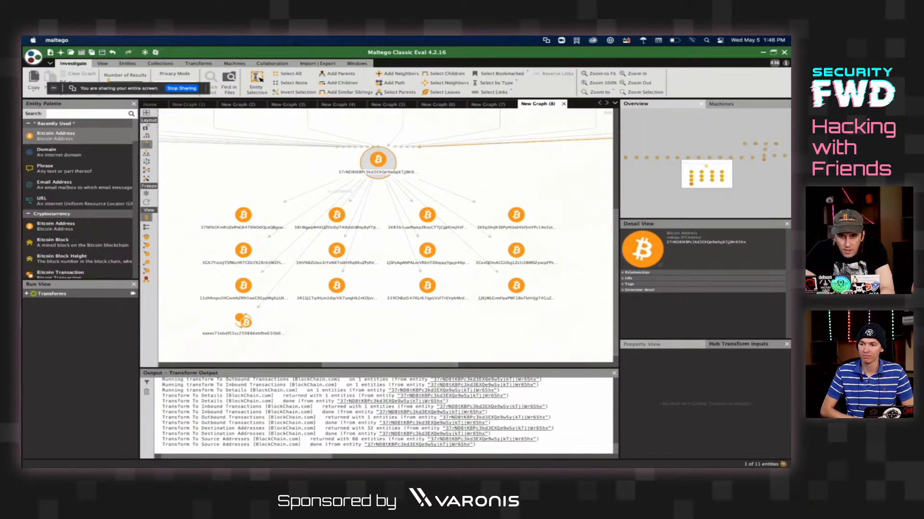
# - Inspect the expanded address's outgoing links and run the Blockchain.info (Bitcoin) transforms on the second destination address in its first row
pyautogui.click(346, 204)
pyautogui.scroll(3, 346, 207)
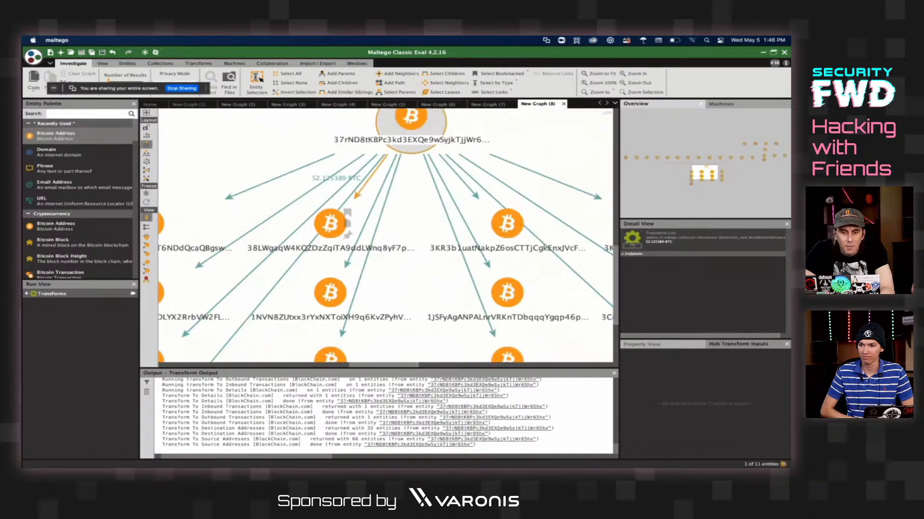
pyautogui.click(346, 211)
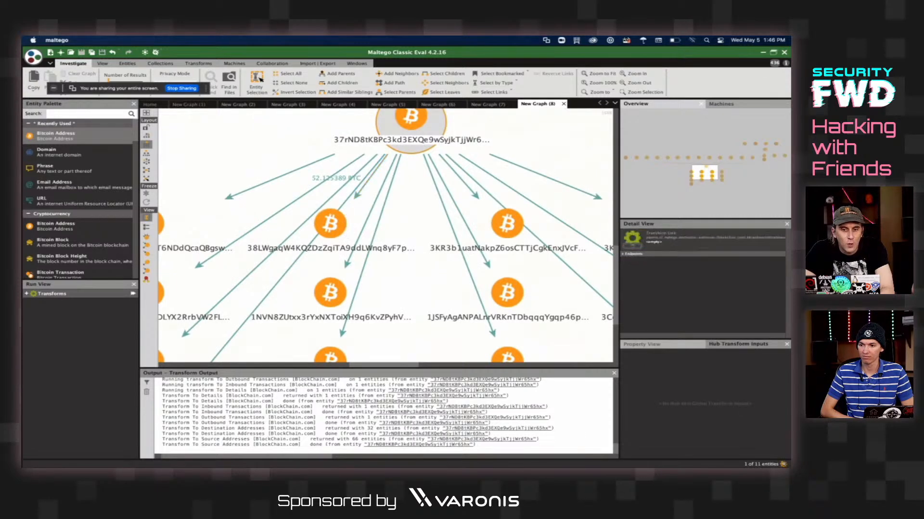
pyautogui.click(330, 224)
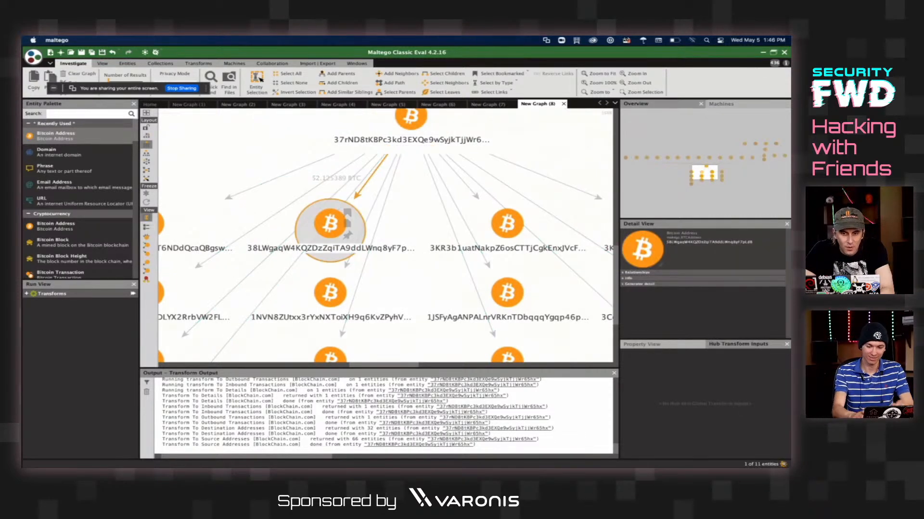
pyautogui.scroll(-5, 332, 296)
pyautogui.scroll(3, 332, 296)
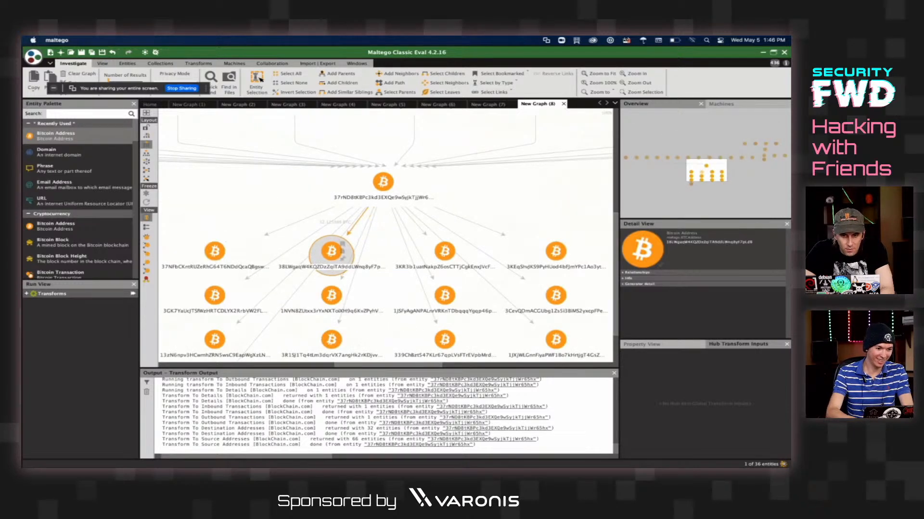
pyautogui.rightClick(342, 247)
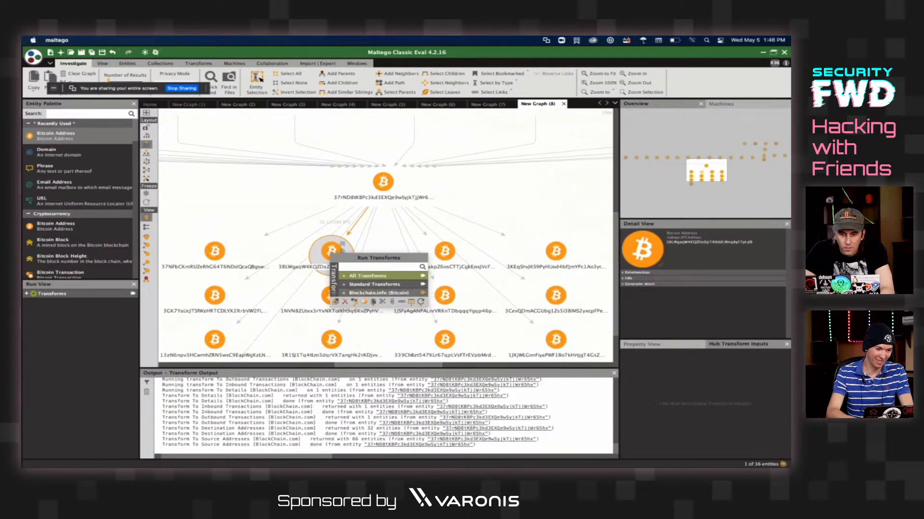
pyautogui.click(423, 293)
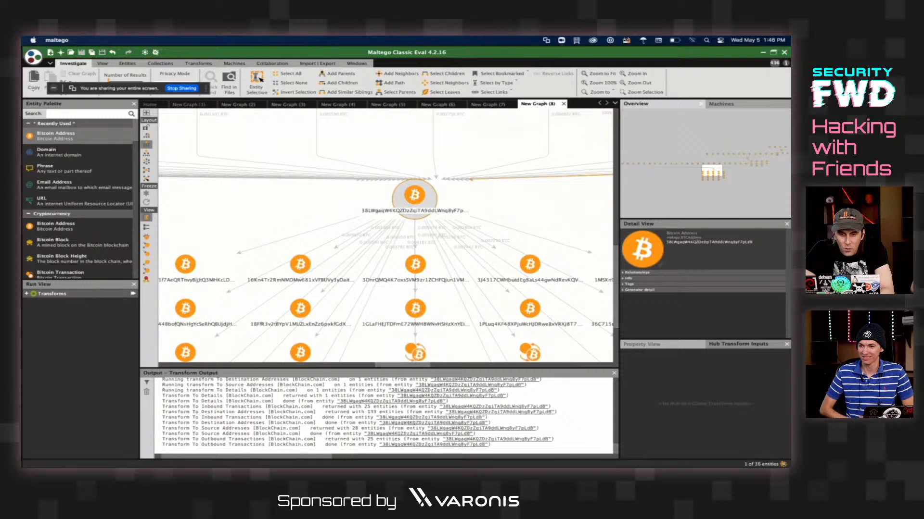
# - Examine the BTC amounts on the outgoing links of the newly expanded address and the entities below it
pyautogui.click(447, 237)
pyautogui.scroll(3, 436, 240)
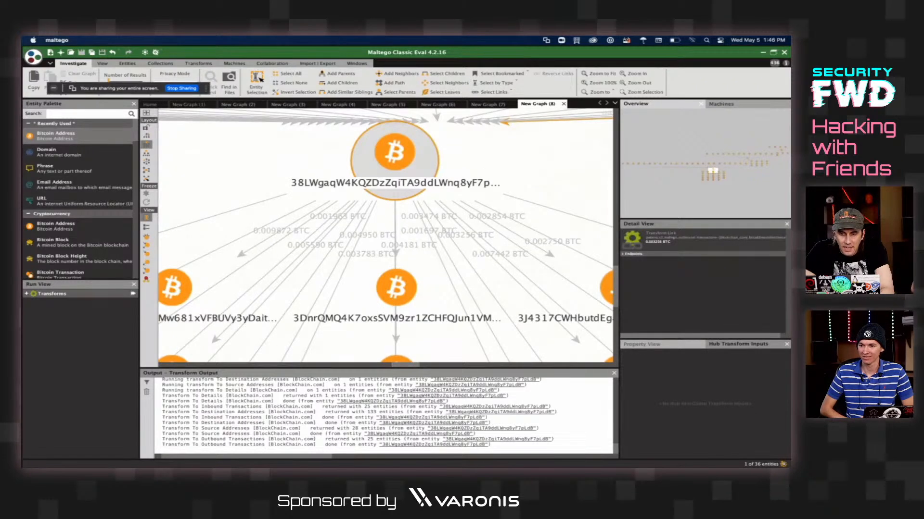
pyautogui.scroll(3, 435, 240)
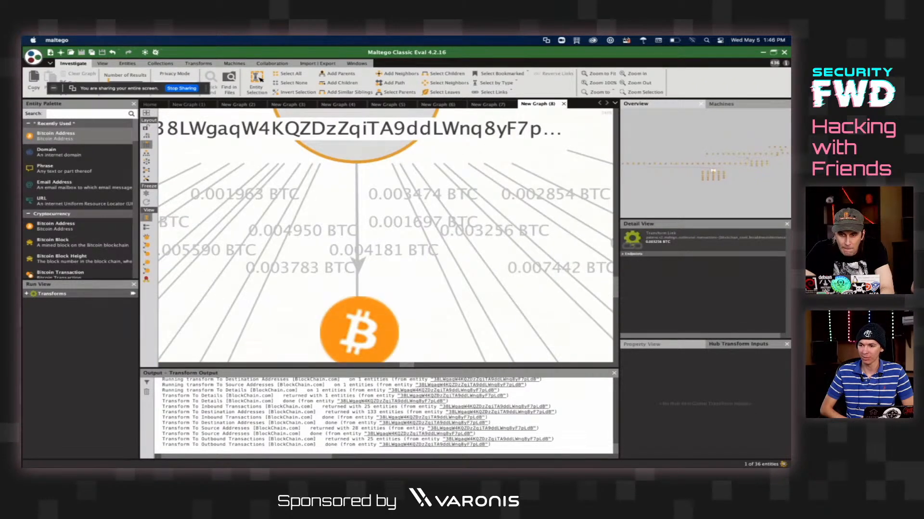
pyautogui.scroll(-4, 434, 240)
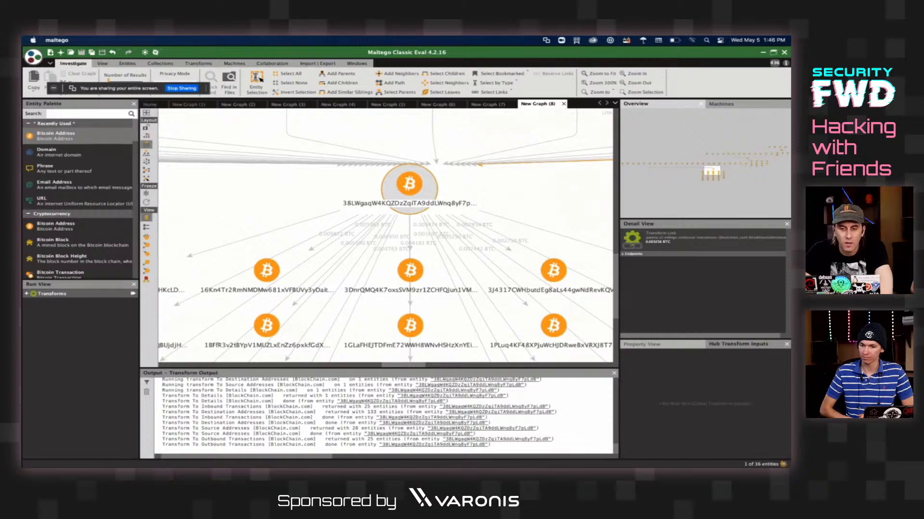
pyautogui.scroll(4, 439, 235)
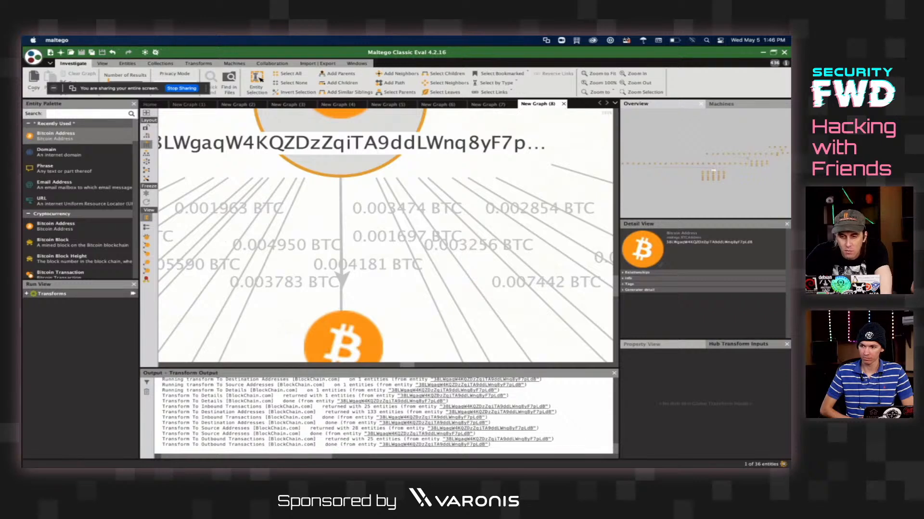
pyautogui.scroll(-5, 388, 236)
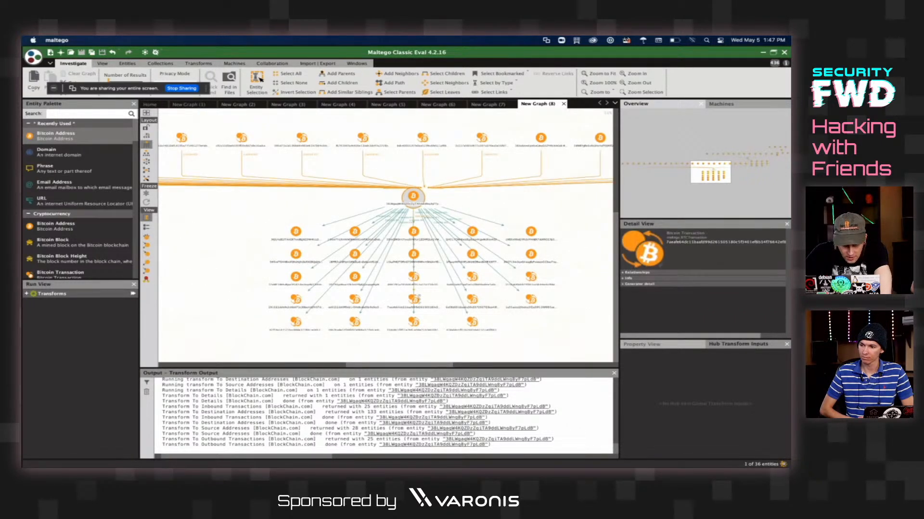
# - Clear the selection, return to the original Bitcoin address in the graph and view the amount on its last inbound transaction link
pyautogui.press('Escape')
pyautogui.scroll(5, 384, 236)
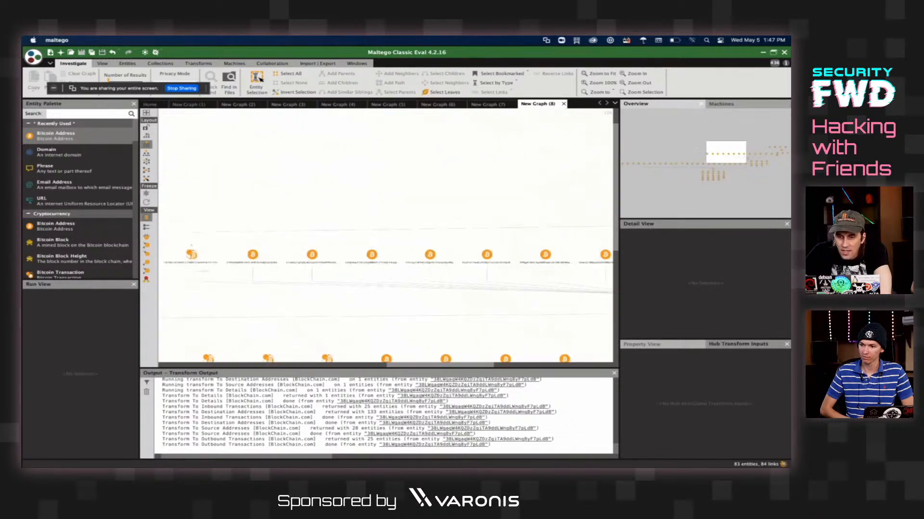
pyautogui.hscroll(10, 384, 236)
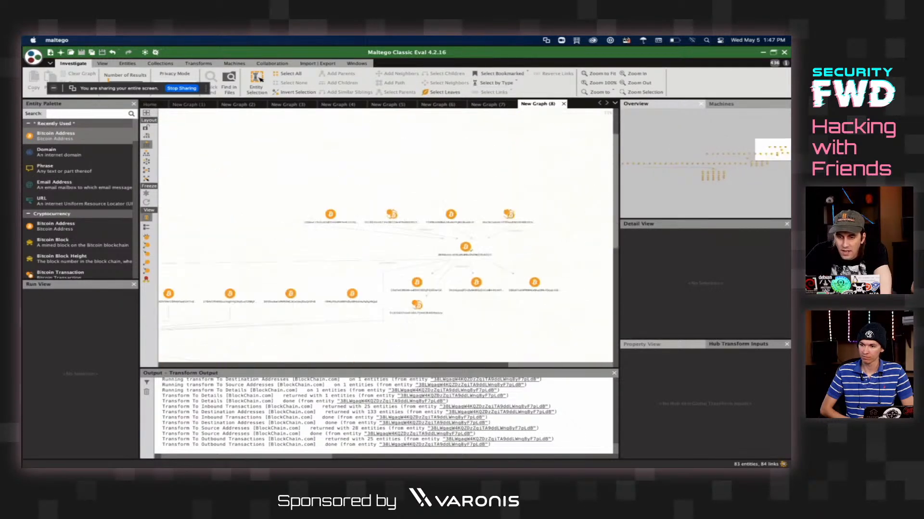
pyautogui.scroll(-2, 385, 236)
pyautogui.scroll(5, 384, 236)
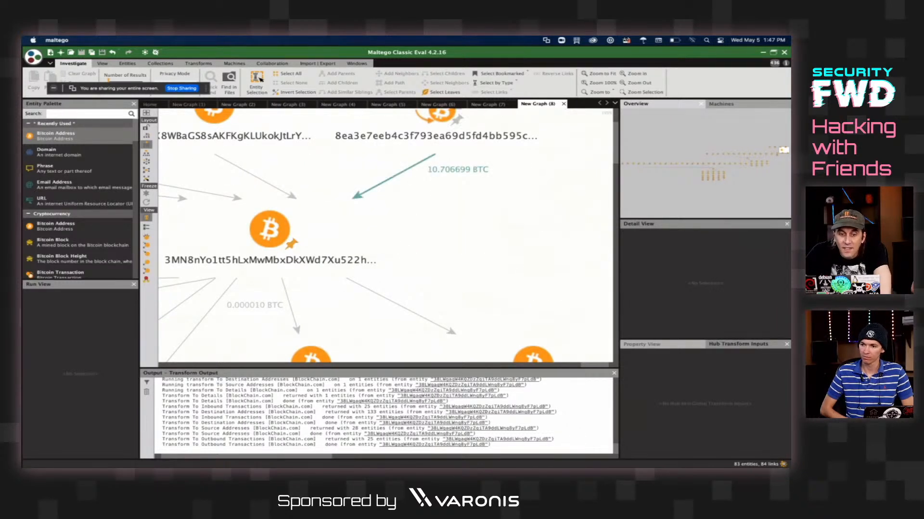
# - Run the To Inbound Transactions [BlockChain.com] transform on the expanded Bitcoin address with the fan of outgoing links
pyautogui.scroll(-3, 385, 235)
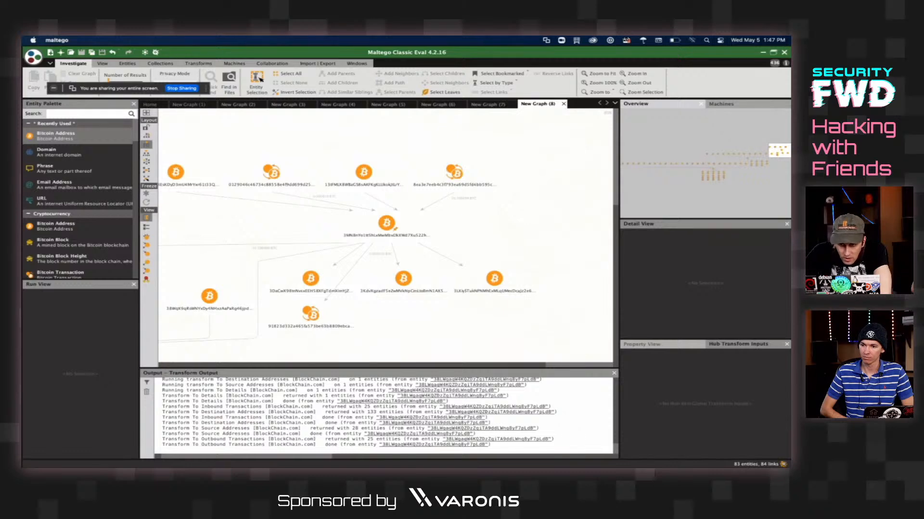
pyautogui.scroll(-3, 385, 235)
pyautogui.scroll(3, 384, 236)
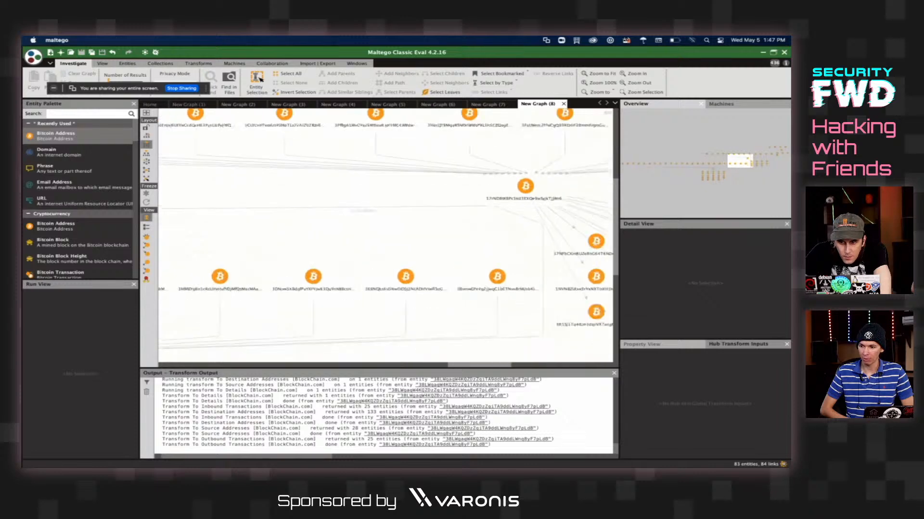
pyautogui.click(391, 180)
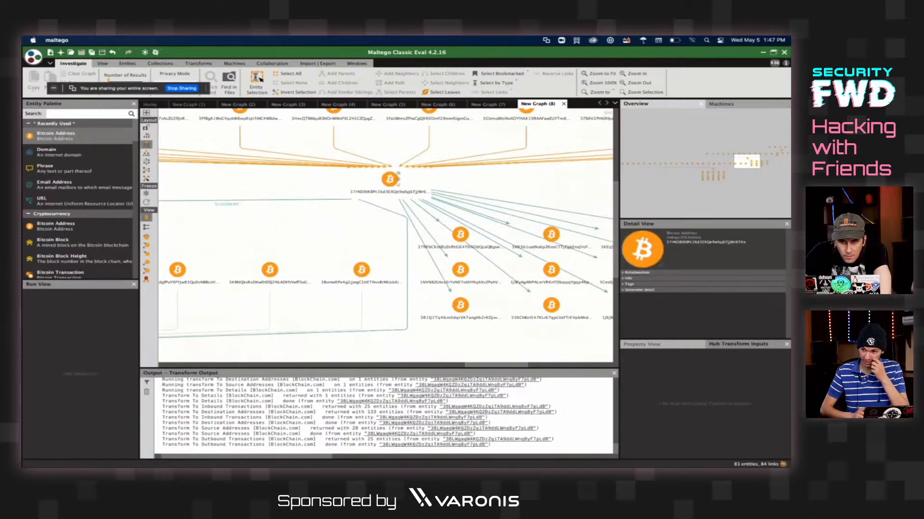
pyautogui.rightClick(392, 182)
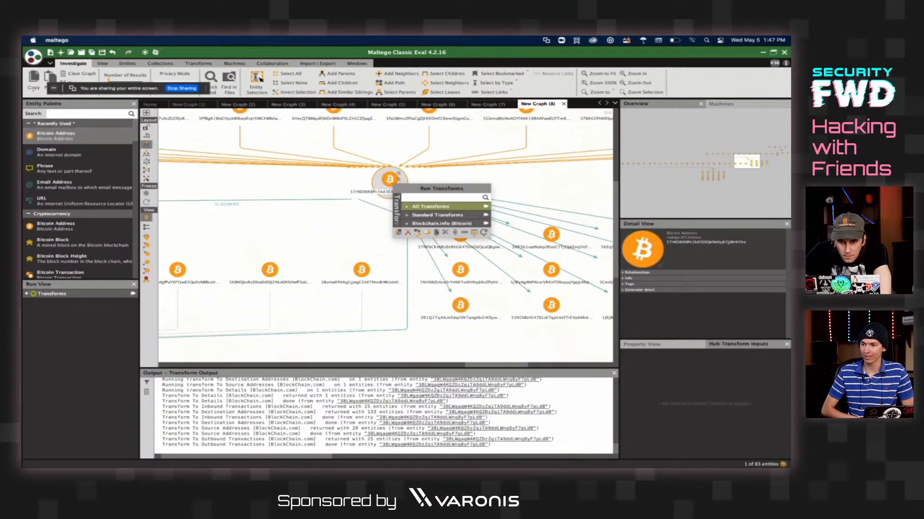
pyautogui.click(442, 224)
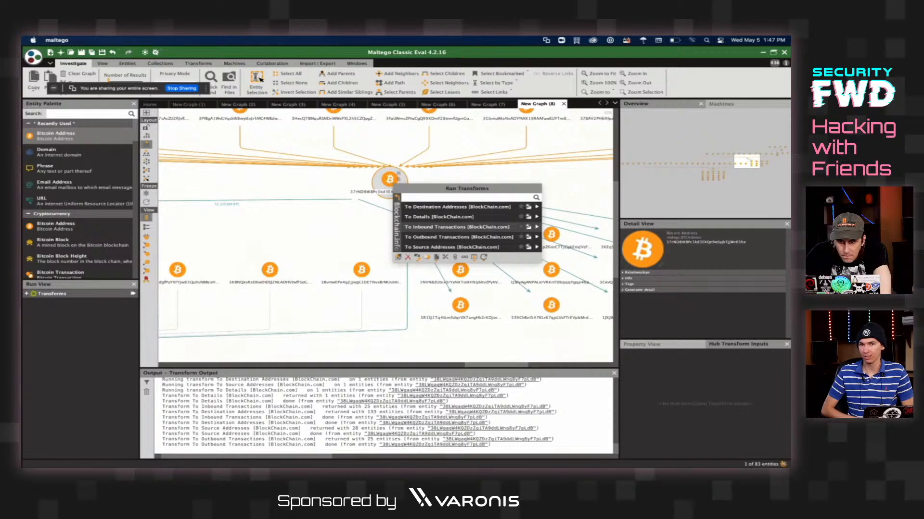
pyautogui.click(535, 227)
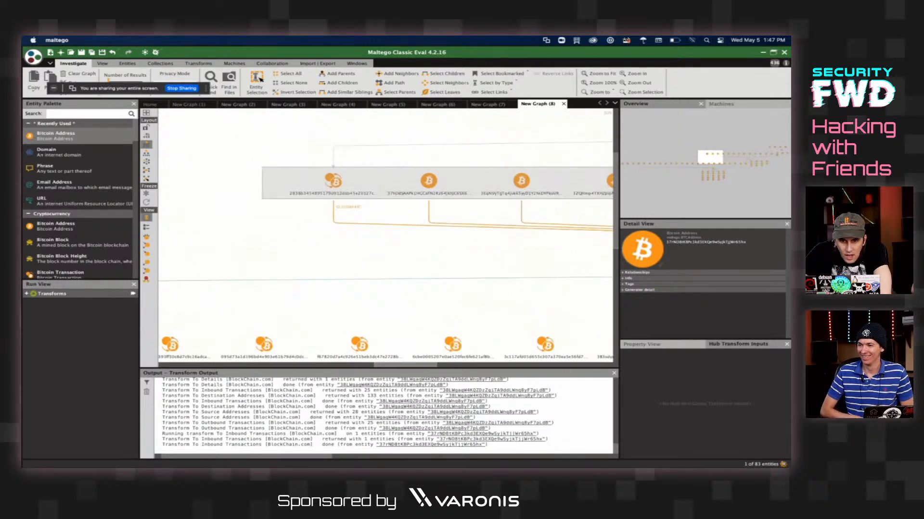
# - Select the inbound transaction together with its row of source addresses and run all Blockchain.info (Bitcoin) transforms on them
pyautogui.moveTo(269, 197); pyautogui.dragTo(269, 197)
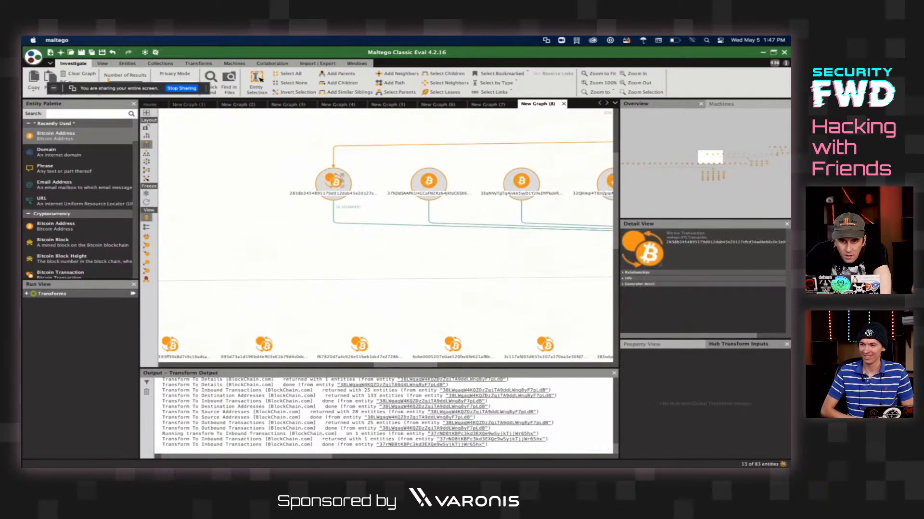
pyautogui.rightClick(329, 189)
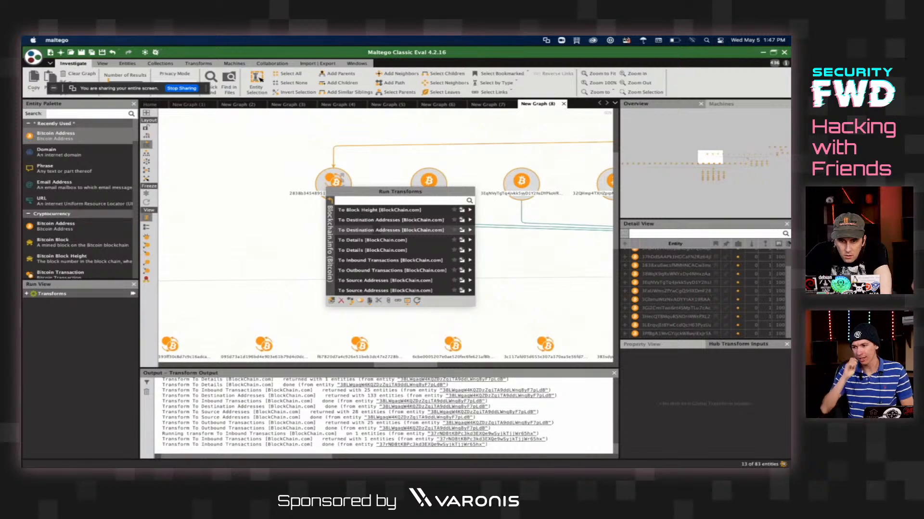
pyautogui.click(331, 241)
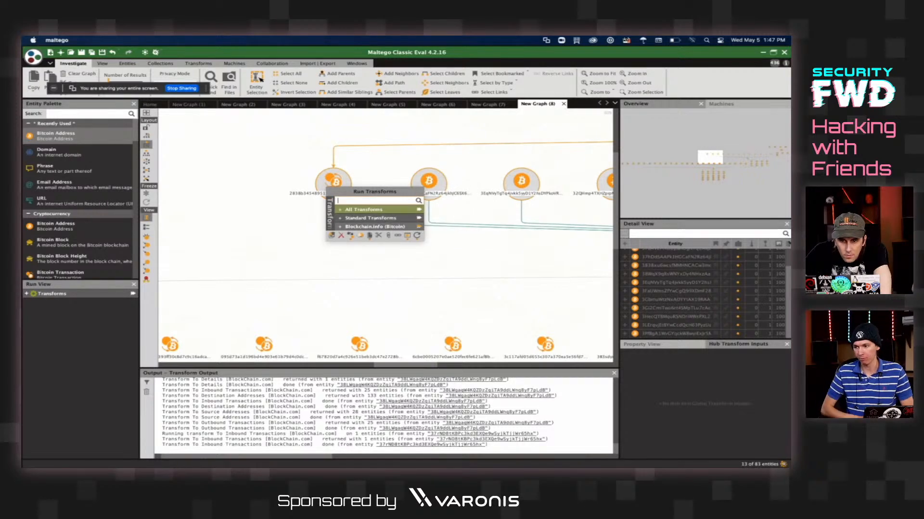
pyautogui.click(418, 226)
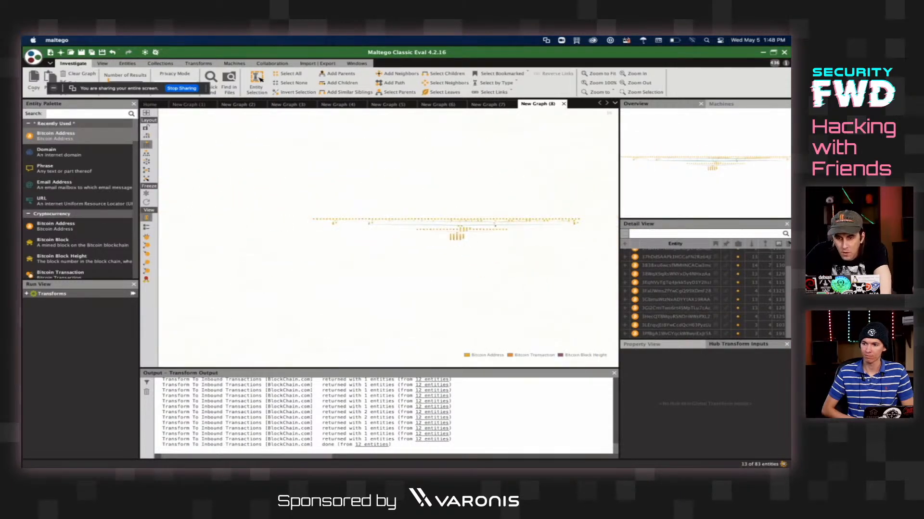
# - Try several alternative layouts on the graph, including hierarchical and organic, ending on the circular layout
pyautogui.click(146, 153)
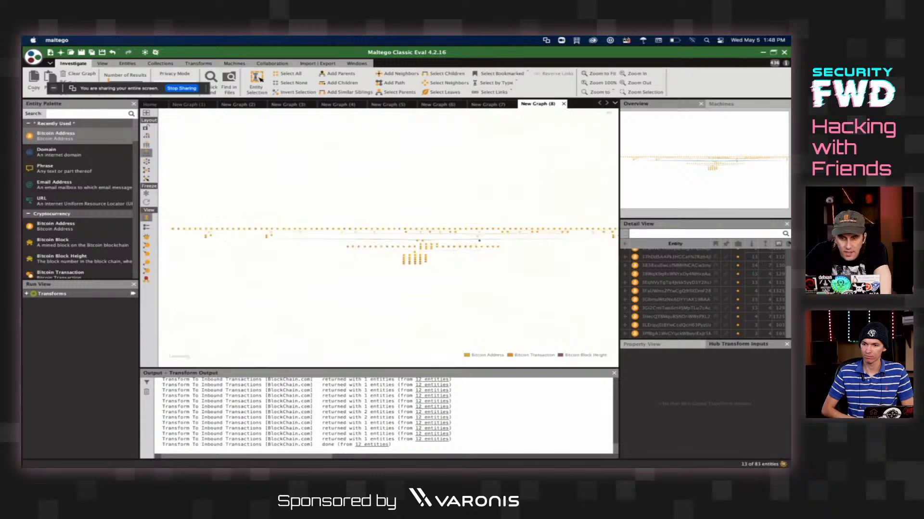
pyautogui.click(146, 162)
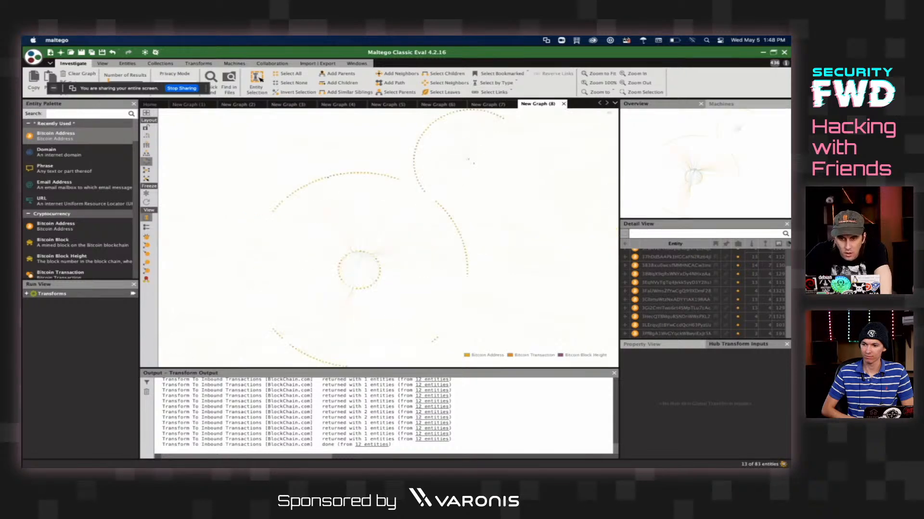
pyautogui.click(147, 170)
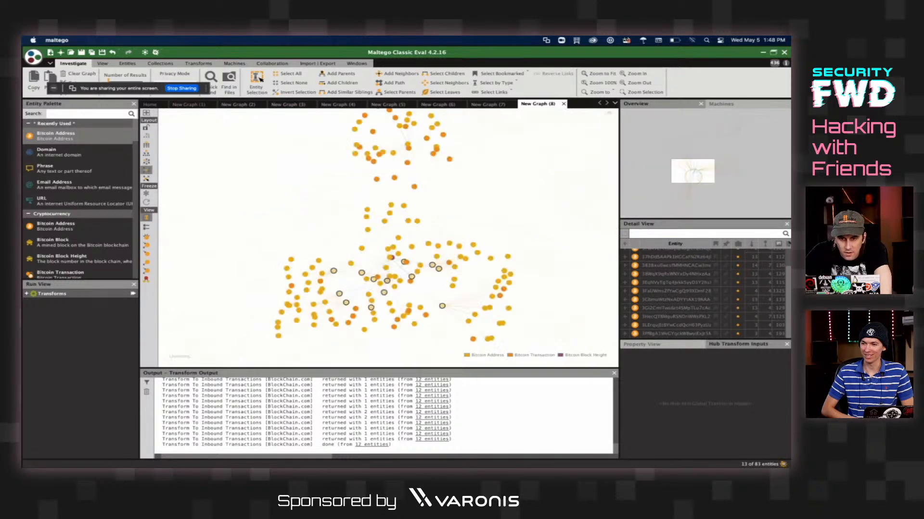
pyautogui.click(146, 161)
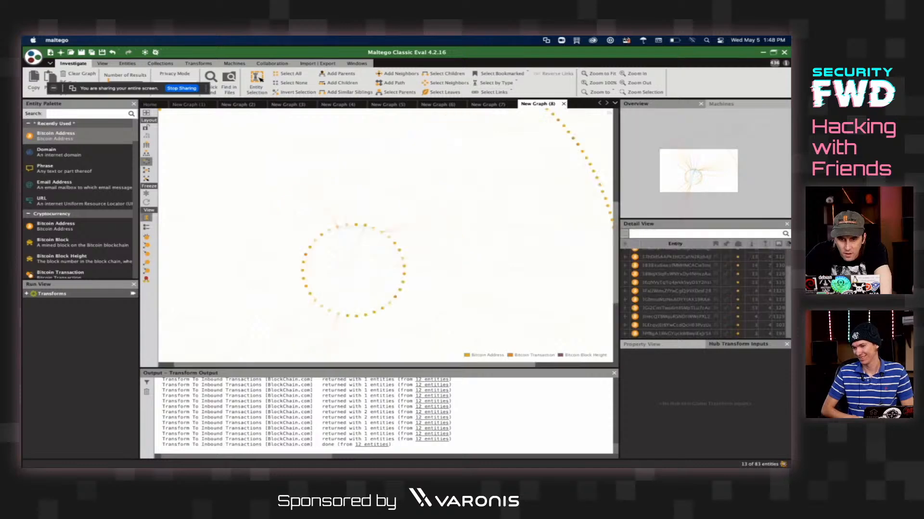
# - Examine the ring of entities and the links between them in the circular layout
pyautogui.scroll(5, 359, 269)
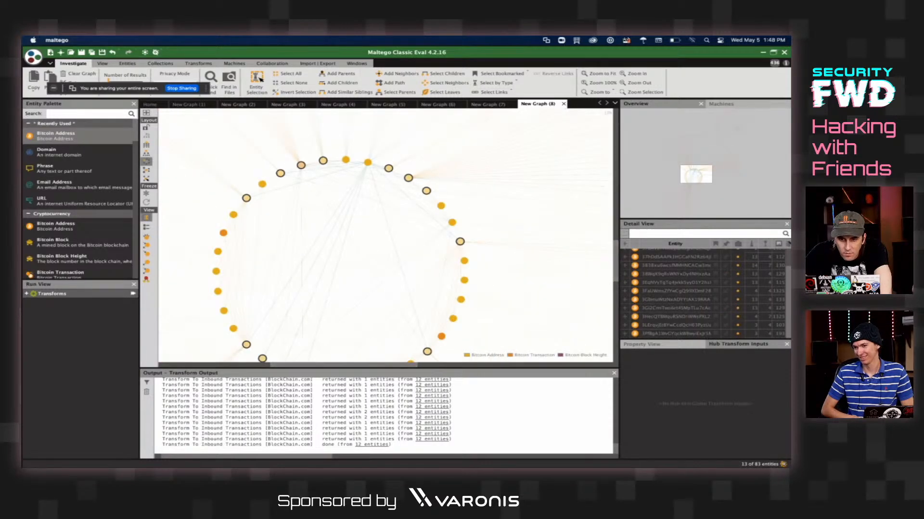
pyautogui.scroll(6, 359, 269)
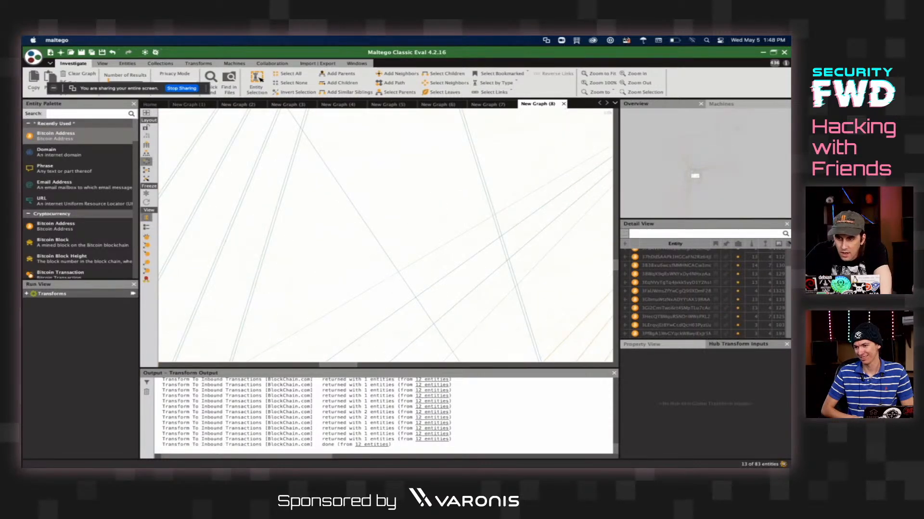
pyautogui.scroll(-5, 358, 270)
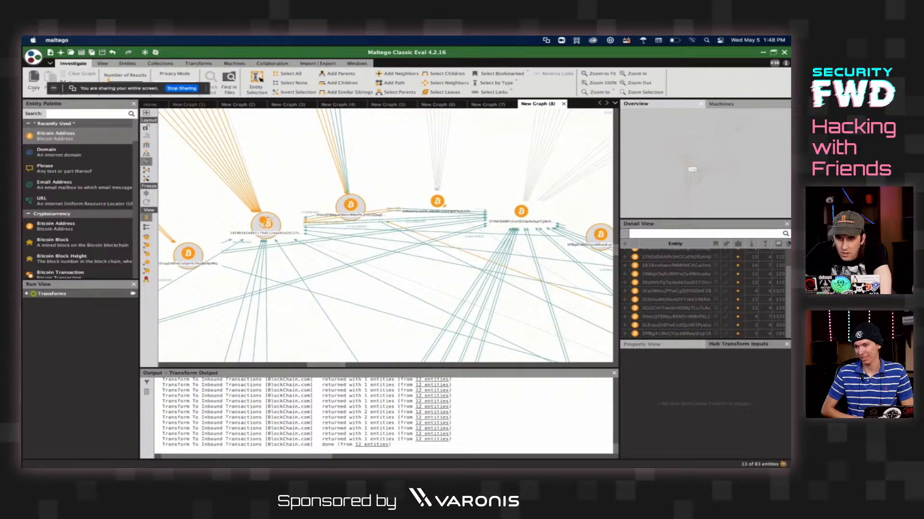
pyautogui.scroll(4, 385, 236)
pyautogui.scroll(-3, 385, 236)
pyautogui.scroll(-3, 385, 235)
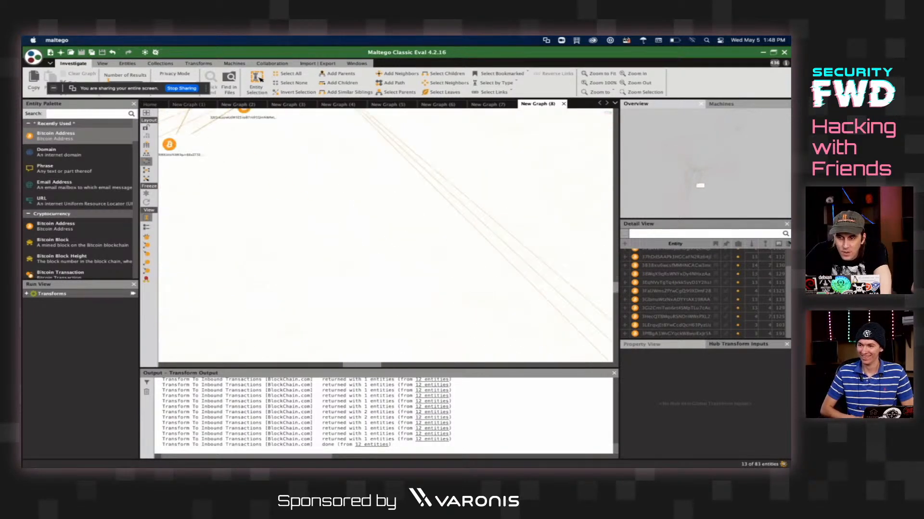
pyautogui.scroll(3, 385, 236)
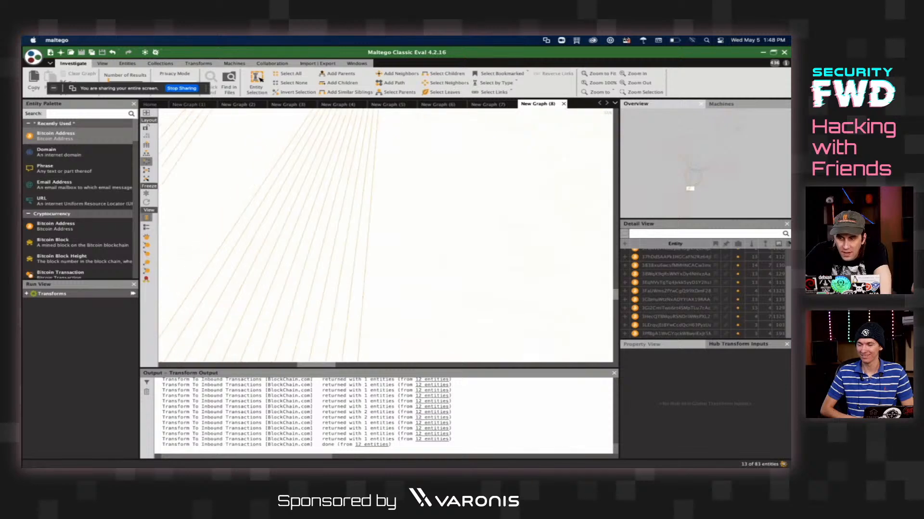
pyautogui.scroll(3, 385, 235)
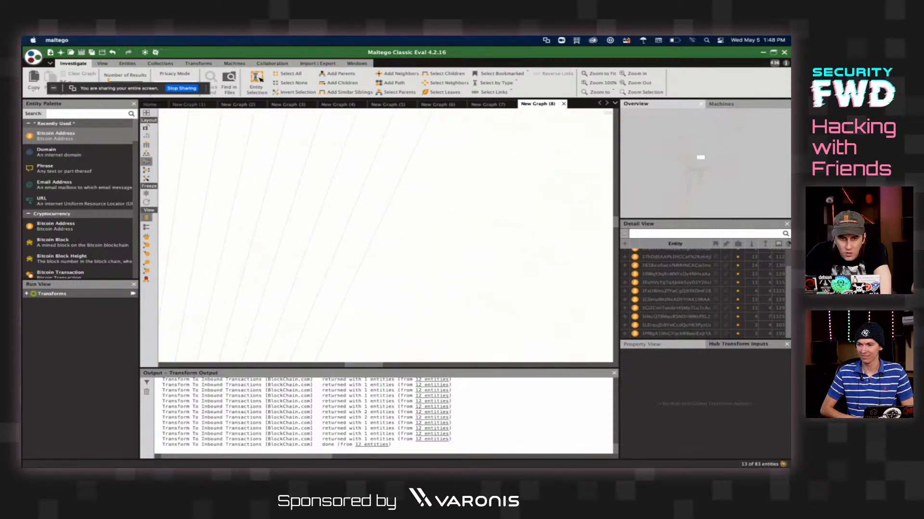
# - Apply an organic layout, switch the graph to a ball-size view, and inspect the largest entities
pyautogui.click(146, 170)
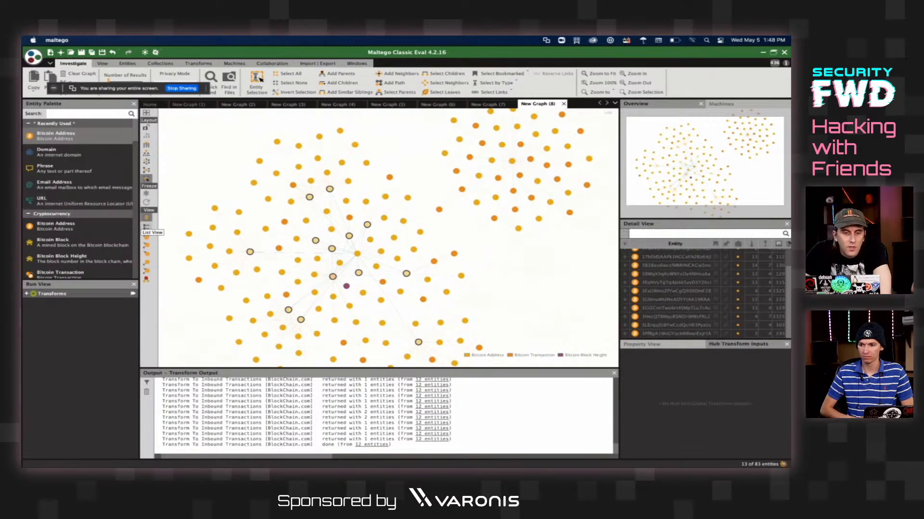
pyautogui.click(147, 238)
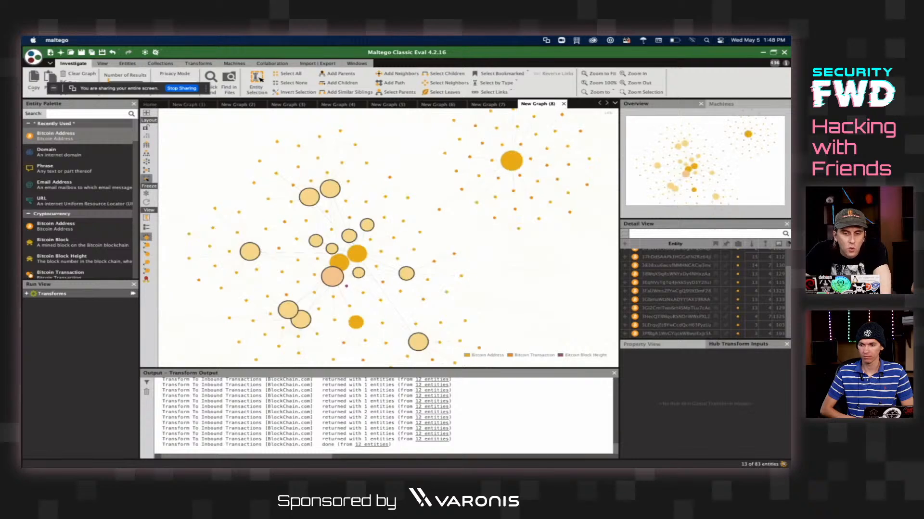
pyautogui.scroll(8, 321, 192)
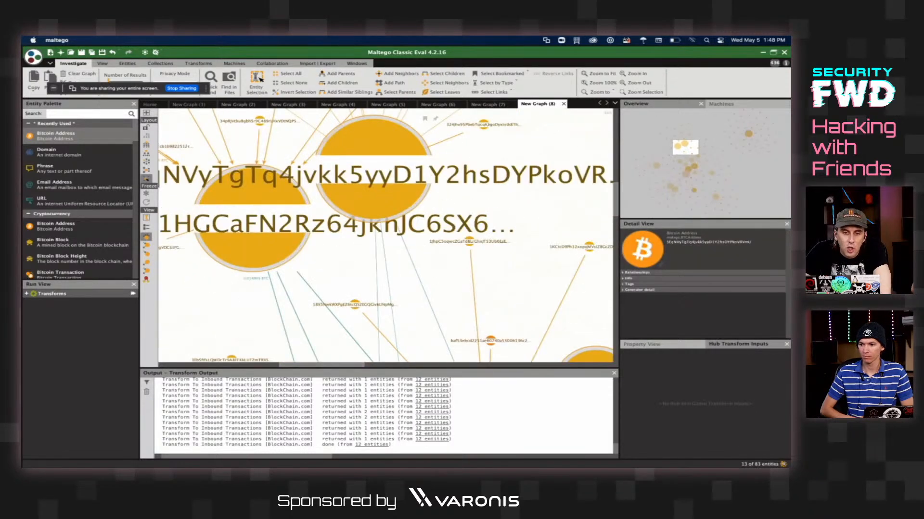
pyautogui.scroll(-1, 321, 193)
pyautogui.scroll(-10, 337, 236)
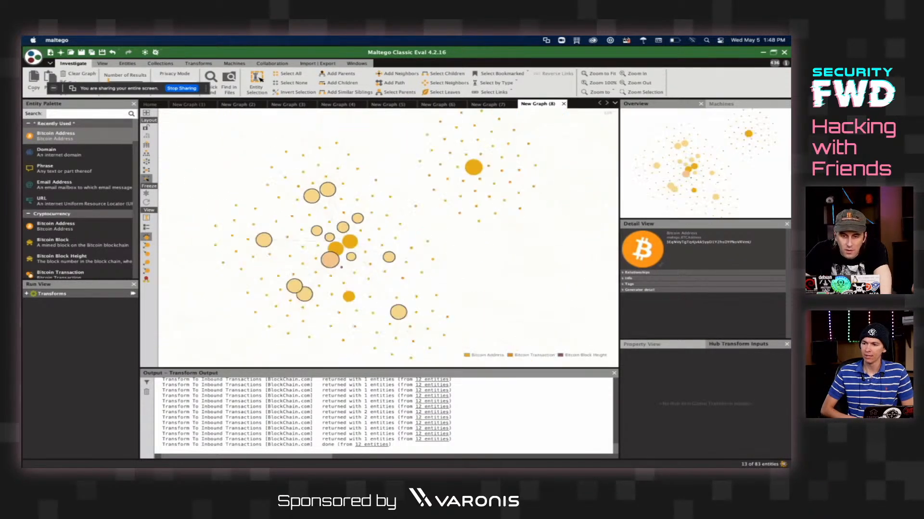
pyautogui.scroll(5, 519, 153)
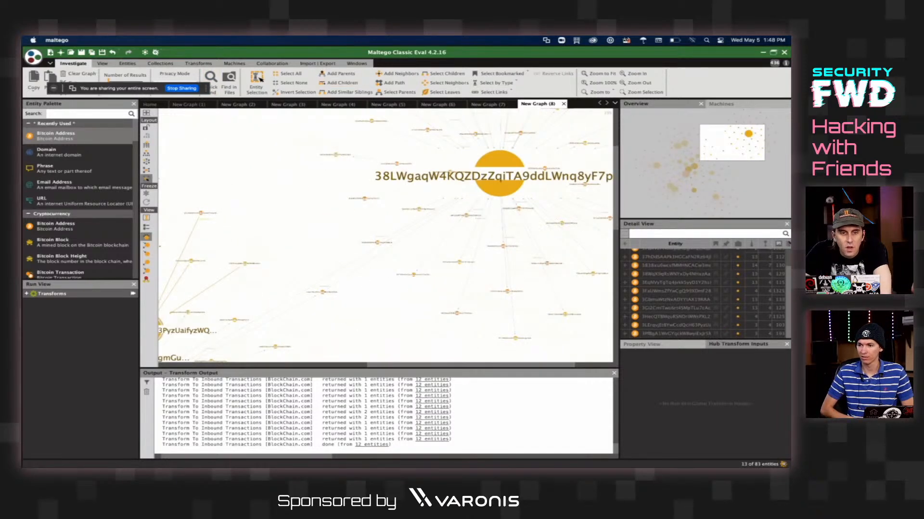
# - Move the screen-sharing bar clear of the result-limit and privacy mode settings
pyautogui.click(102, 63)
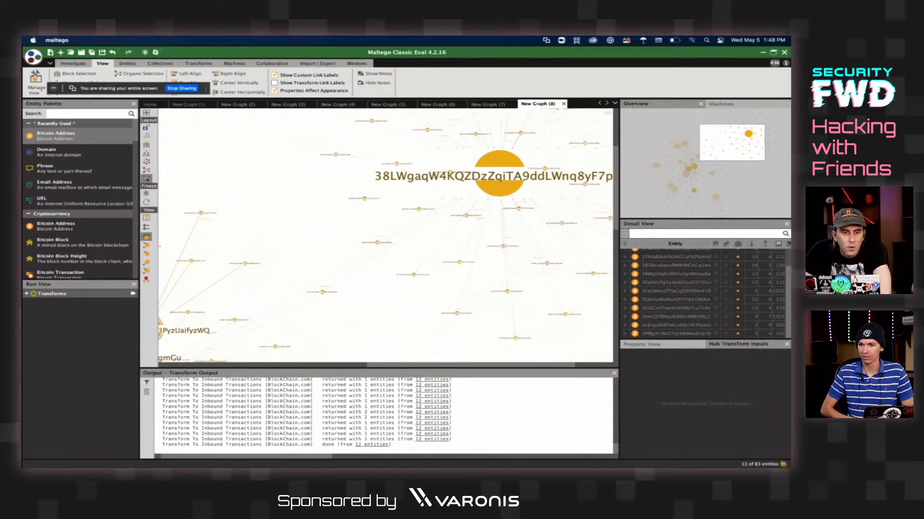
pyautogui.moveTo(120, 88); pyautogui.dragTo(351, 86)
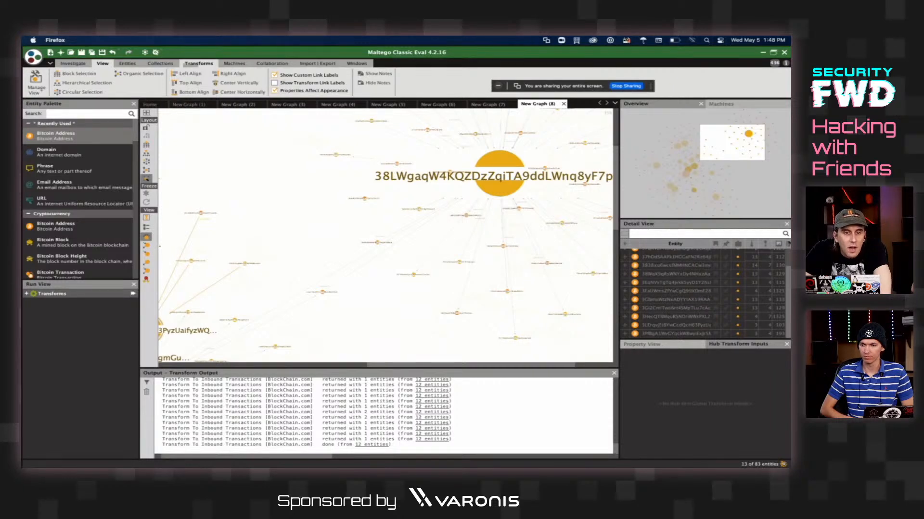
pyautogui.click(127, 63)
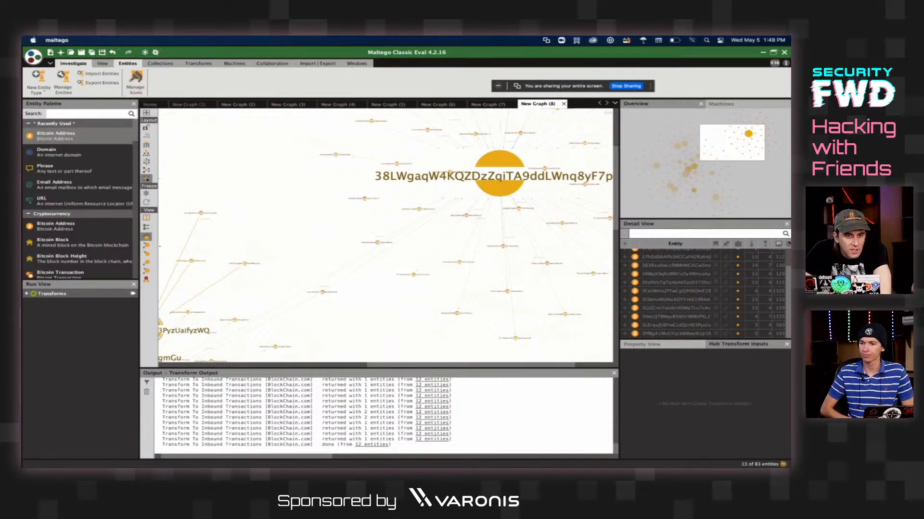
pyautogui.click(72, 63)
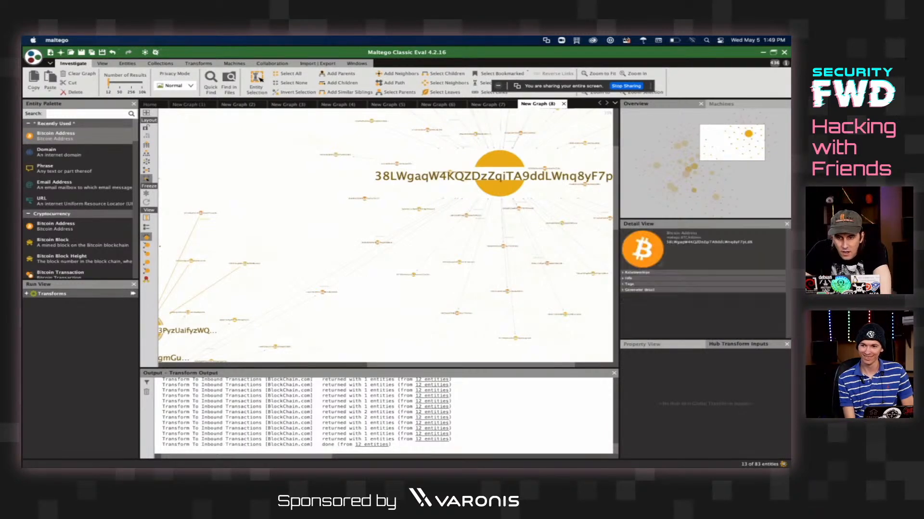
# - Examine the BTC amounts on the links around the large address in the separate cluster
pyautogui.scroll(8, 489, 182)
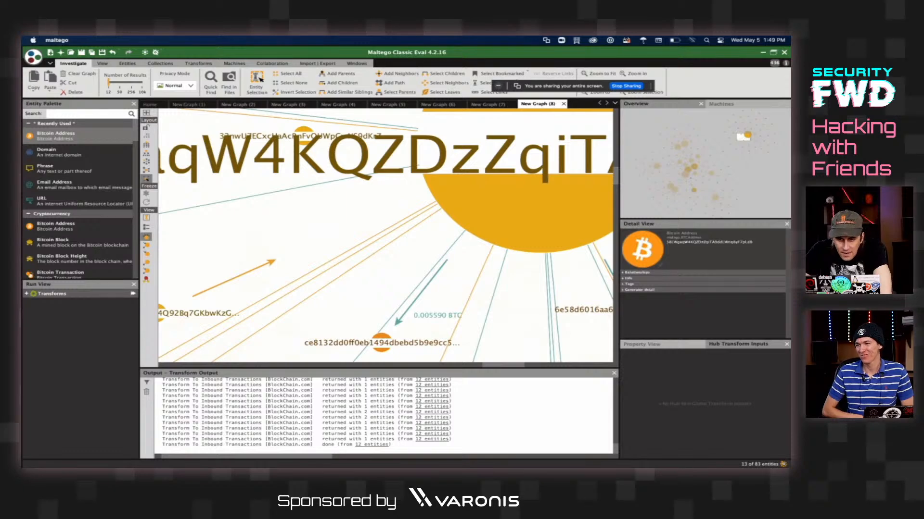
pyautogui.scroll(-8, 490, 207)
pyautogui.scroll(6, 491, 207)
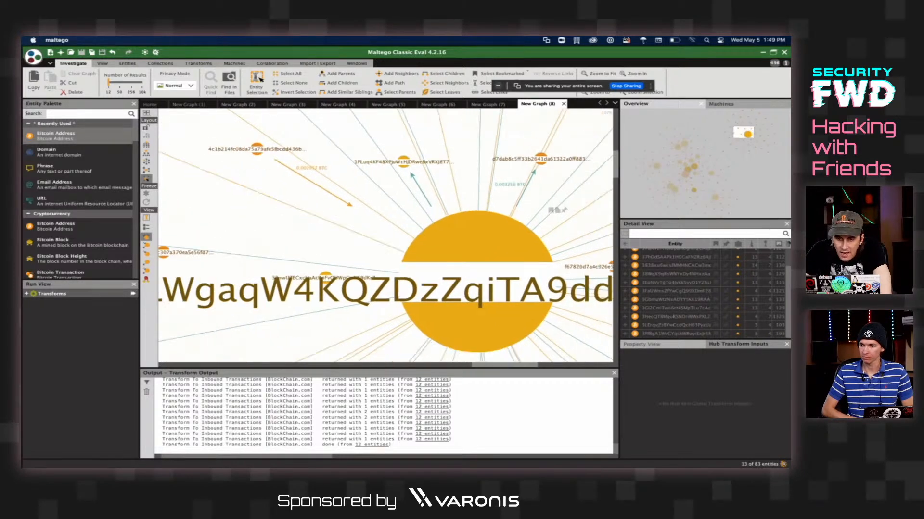
# - Open the details of the separate cluster's large address, review its properties and summary, and close them
pyautogui.doubleClick(481, 279)
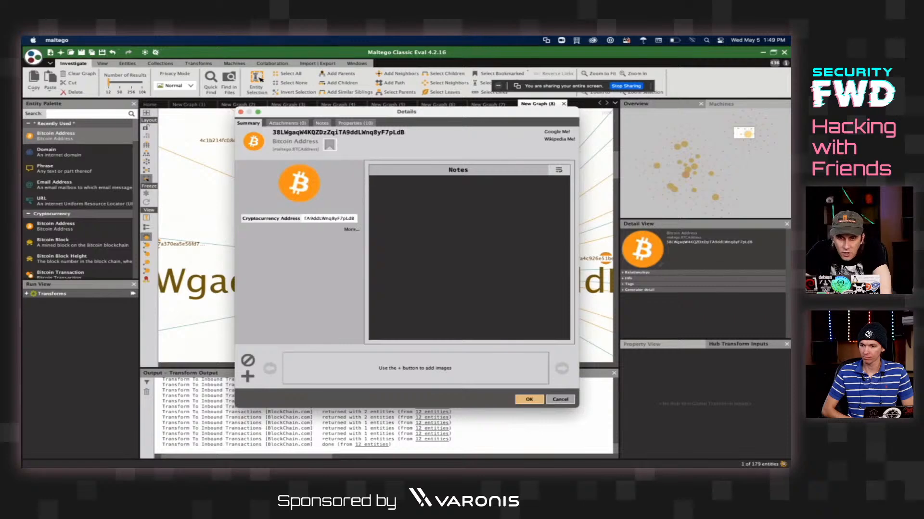
pyautogui.click(355, 123)
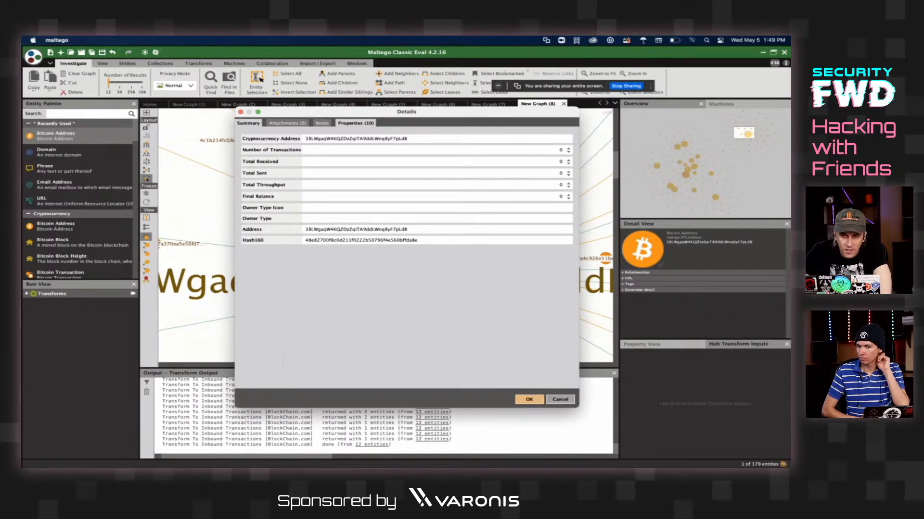
pyautogui.click(247, 123)
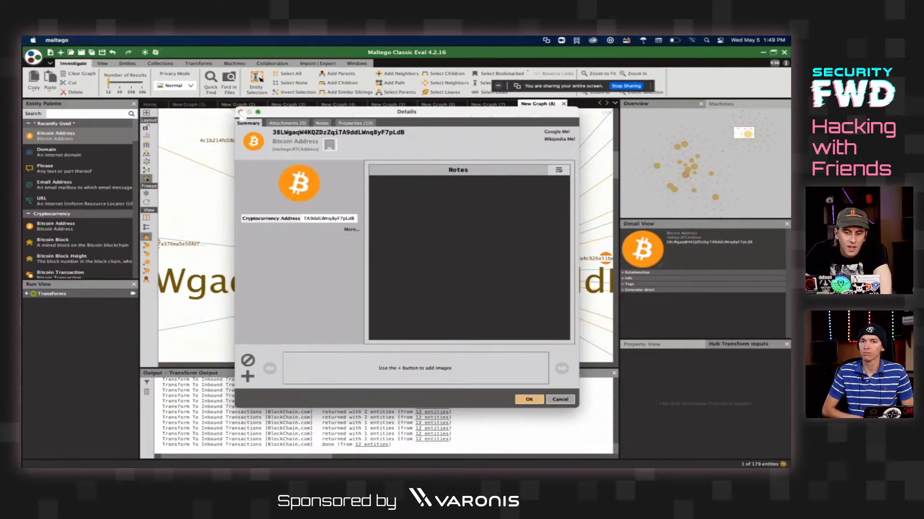
pyautogui.click(240, 112)
pyautogui.scroll(-10, 385, 236)
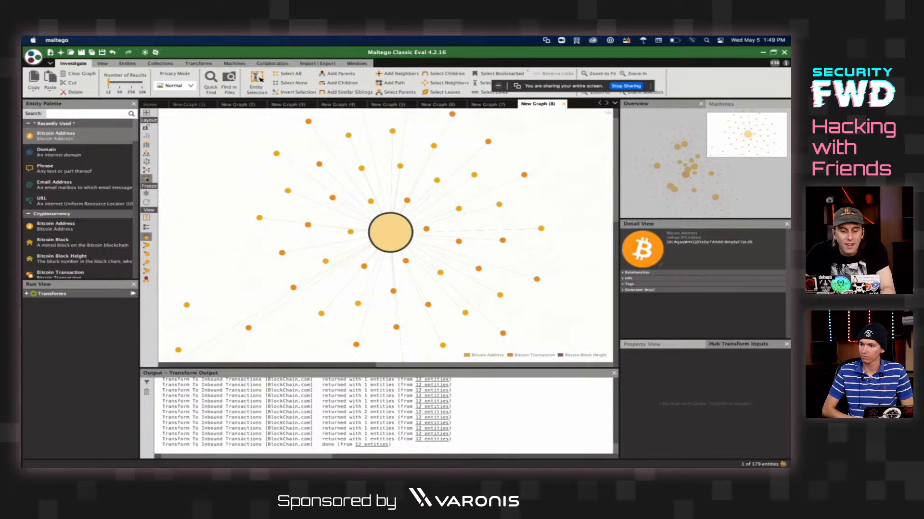
# - Switch to the CoinDesk article in Firefox, copy the blacklisted Bitcoin address starting with 3LbDu1r, and return to Maltego
pyautogui.press('super+Tab')
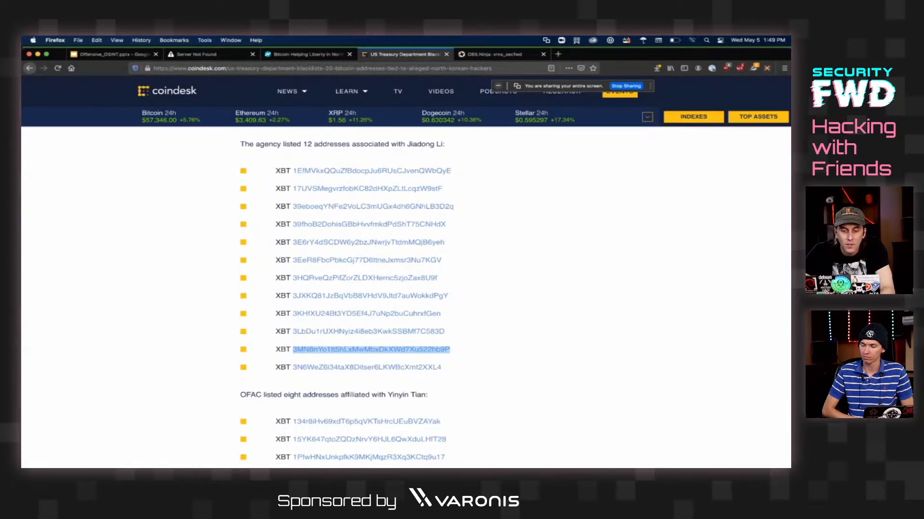
pyautogui.moveTo(445, 331); pyautogui.dragTo(291, 331)
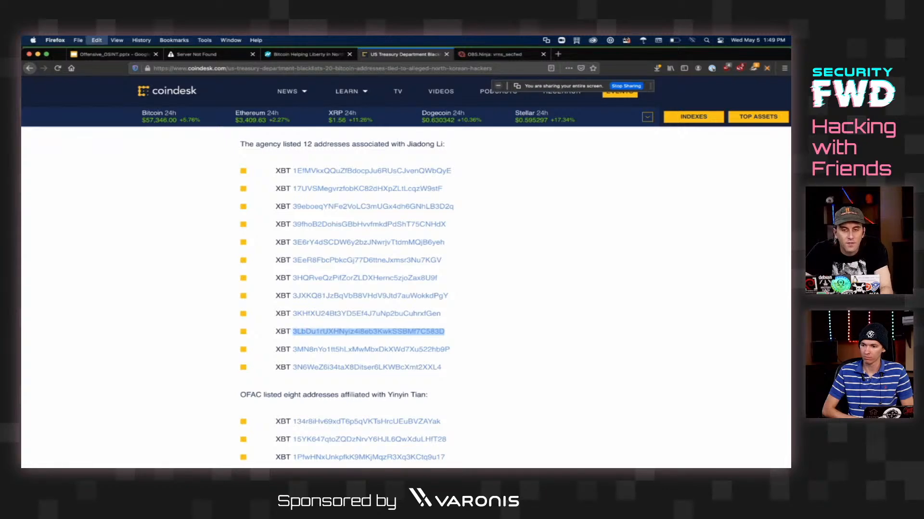
pyautogui.press('super+Tab')
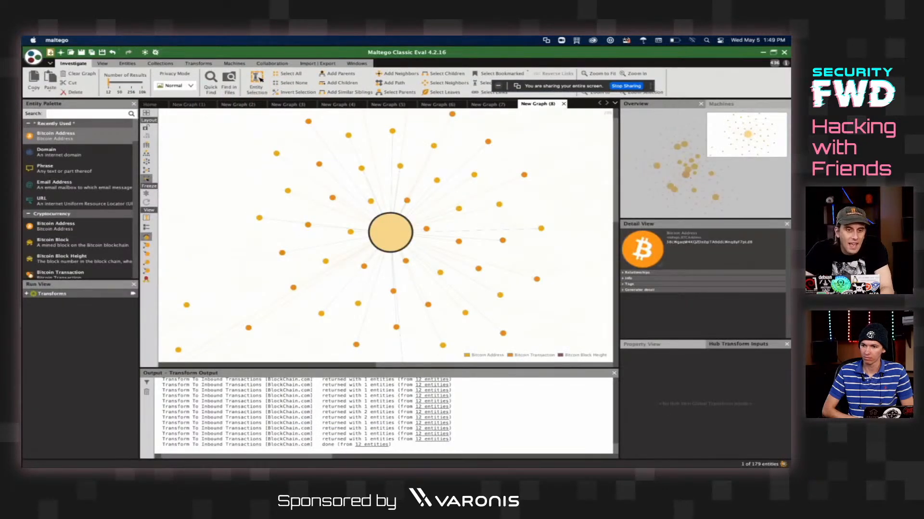
# - Create a new graph with a Bitcoin Address entity for the copied address and run all transforms on it
pyautogui.click(50, 52)
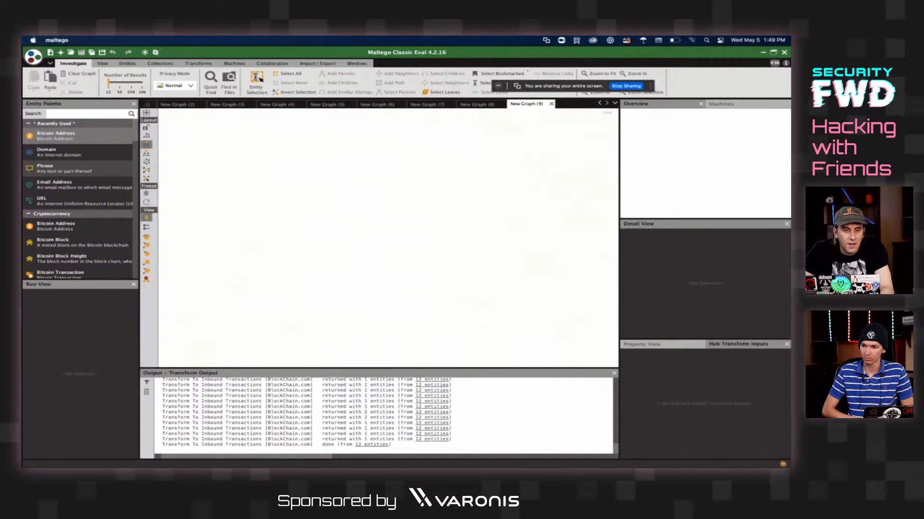
pyautogui.moveTo(56, 226); pyautogui.dragTo(327, 179)
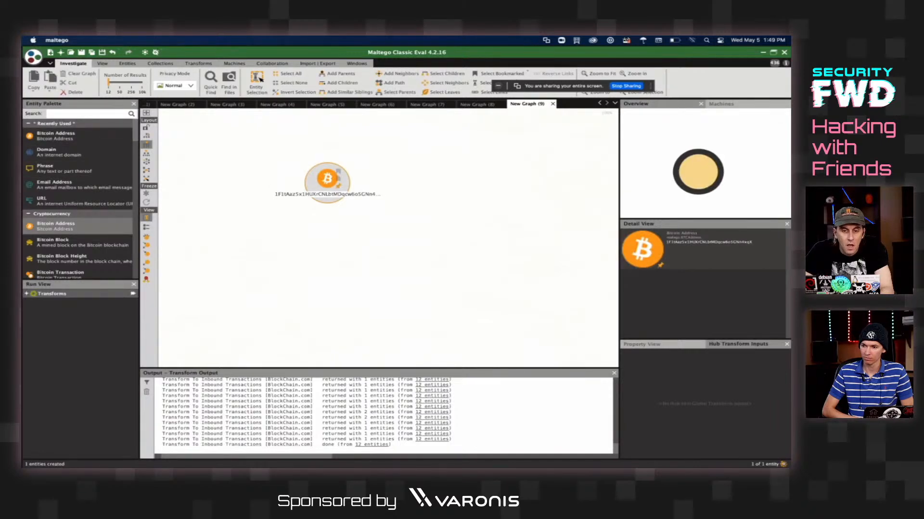
pyautogui.press('F2')
pyautogui.write('3LbDu1rUXHNyiz4i8eb3KwkS58Mf7C583D')
pyautogui.press('Return')
pyautogui.rightClick(329, 184)
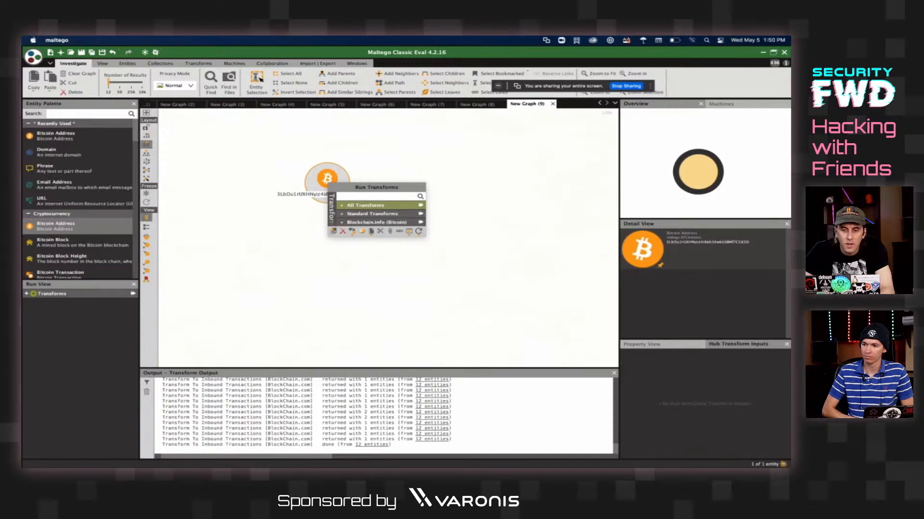
pyautogui.click(421, 205)
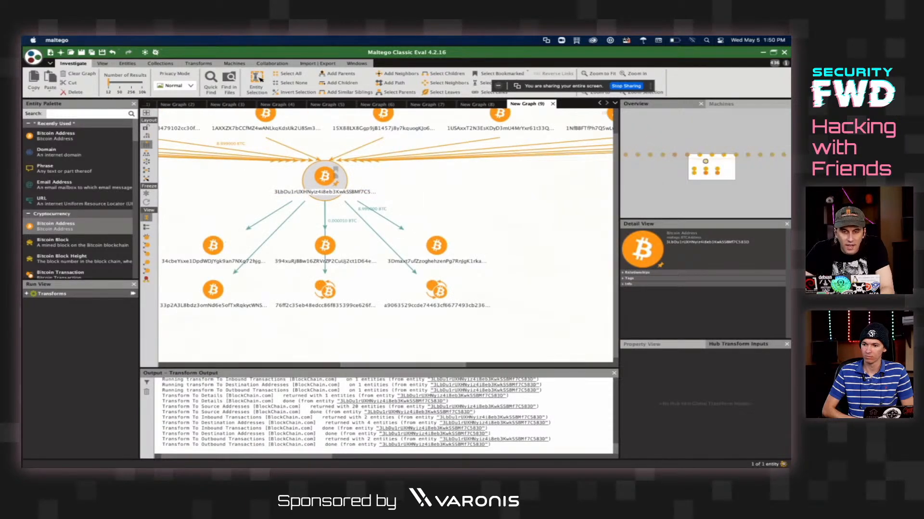
# - Open the central Bitcoin address's details, review its properties, close them, and look over the surrounding links
pyautogui.scroll(5, 307, 184)
pyautogui.scroll(-5, 325, 176)
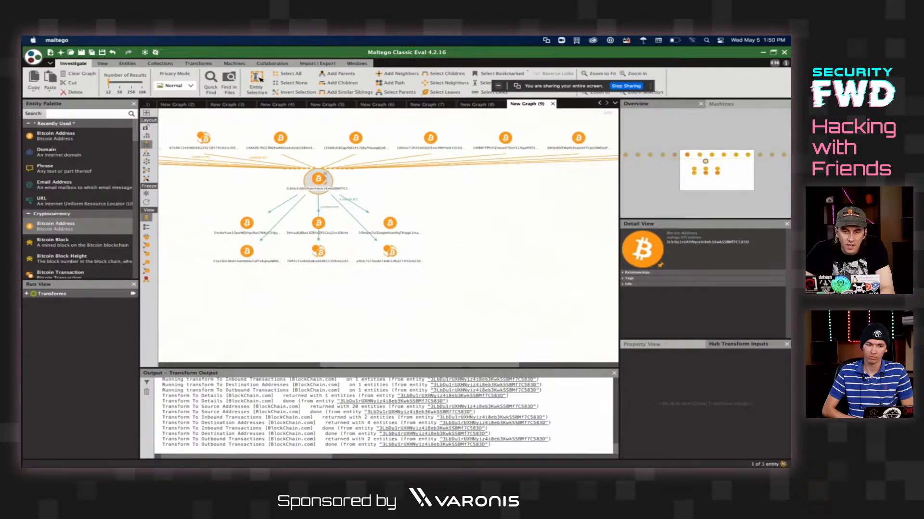
pyautogui.doubleClick(323, 177)
pyautogui.click(355, 123)
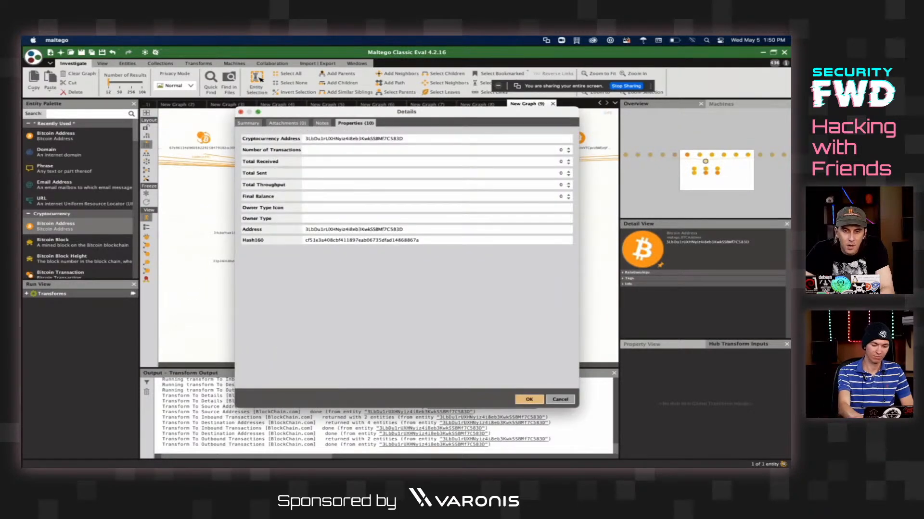
pyautogui.press('Escape')
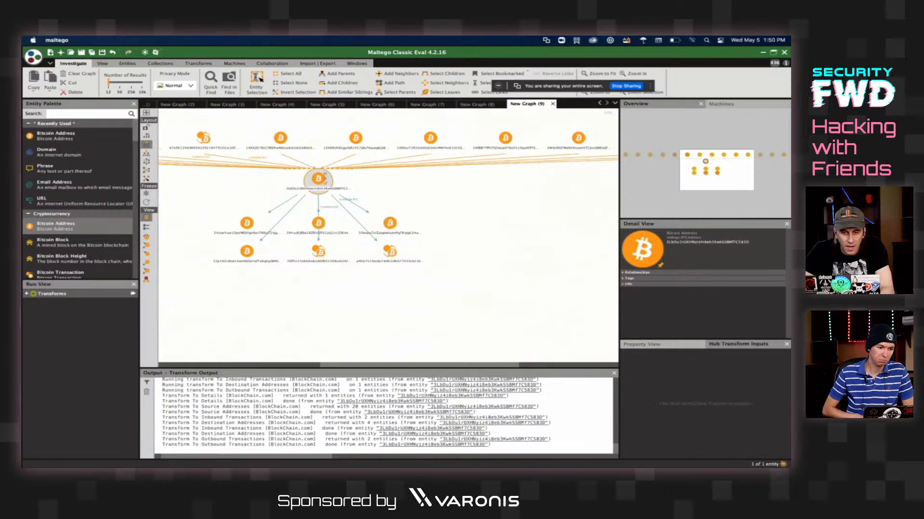
pyautogui.scroll(2, 389, 207)
pyautogui.scroll(-3, 388, 207)
pyautogui.scroll(1, 388, 207)
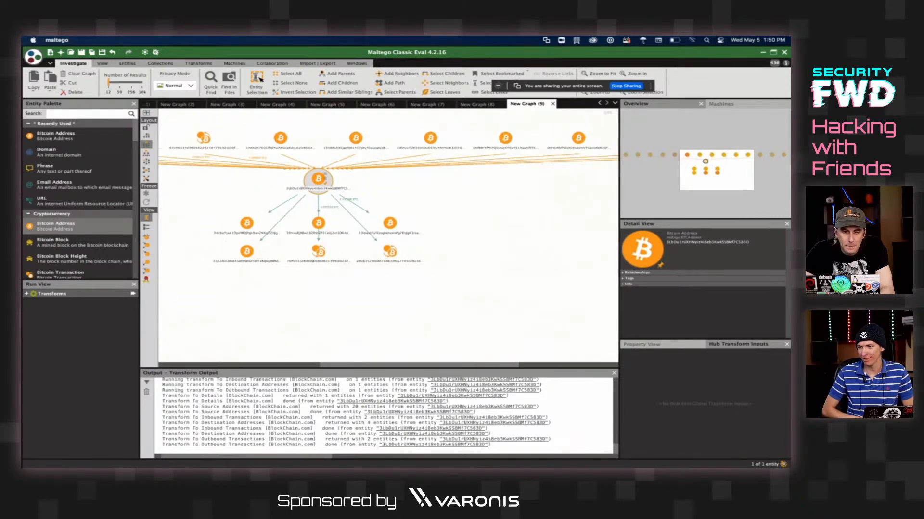
# - Add a Phrase entity beside the transaction tree and set its text to the central Bitcoin address
pyautogui.click(319, 187)
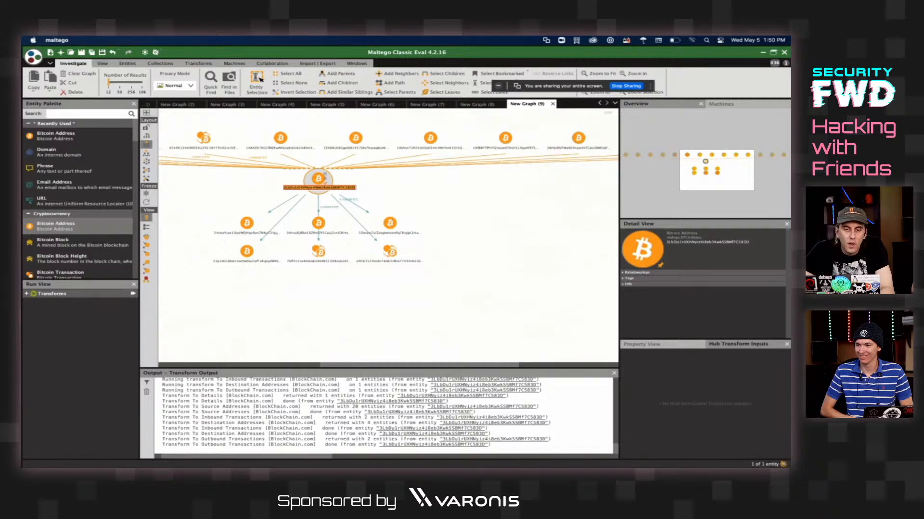
pyautogui.moveTo(63, 168); pyautogui.dragTo(481, 209)
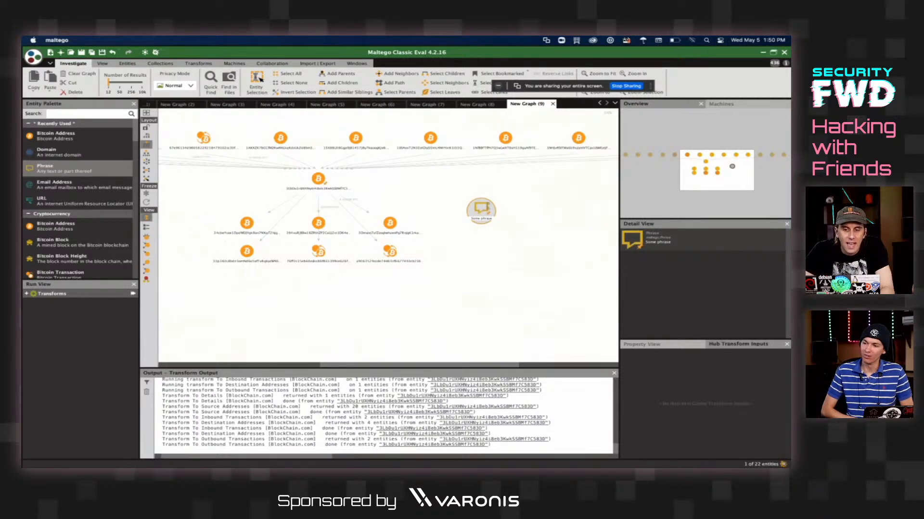
pyautogui.write('3LbDu1rUXHNyiz4iBeb3Kwk5SBMf7C583D')
pyautogui.press('Return')
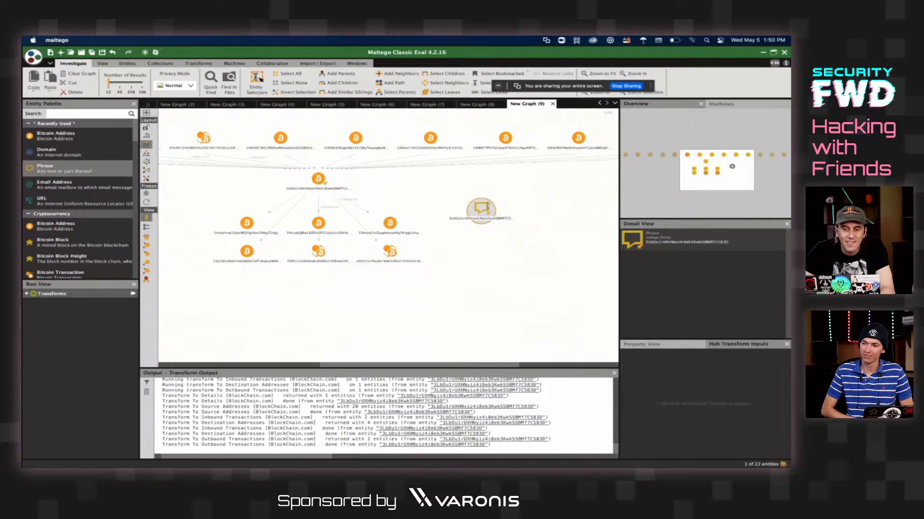
# - Run the To Website [using Search Engine] and To Websites - specifics (pastebin) transforms on the phrase
pyautogui.rightClick(479, 211)
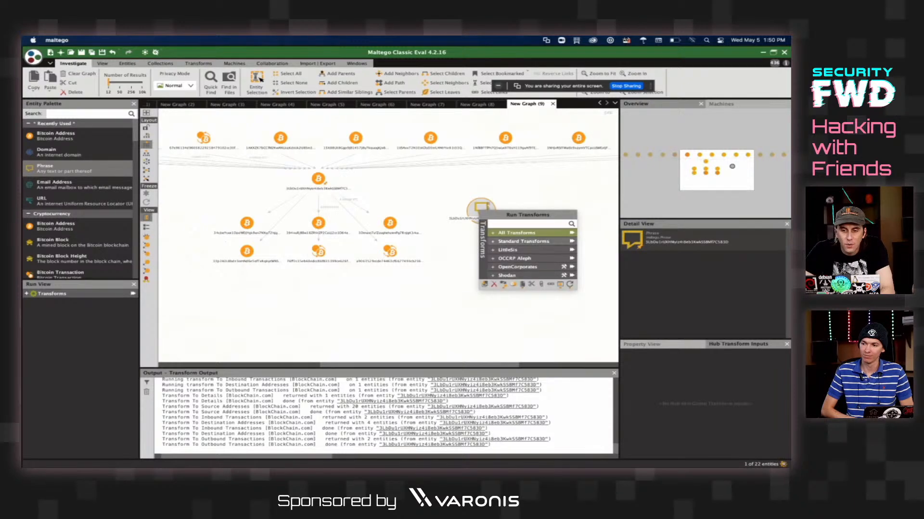
pyautogui.click(524, 241)
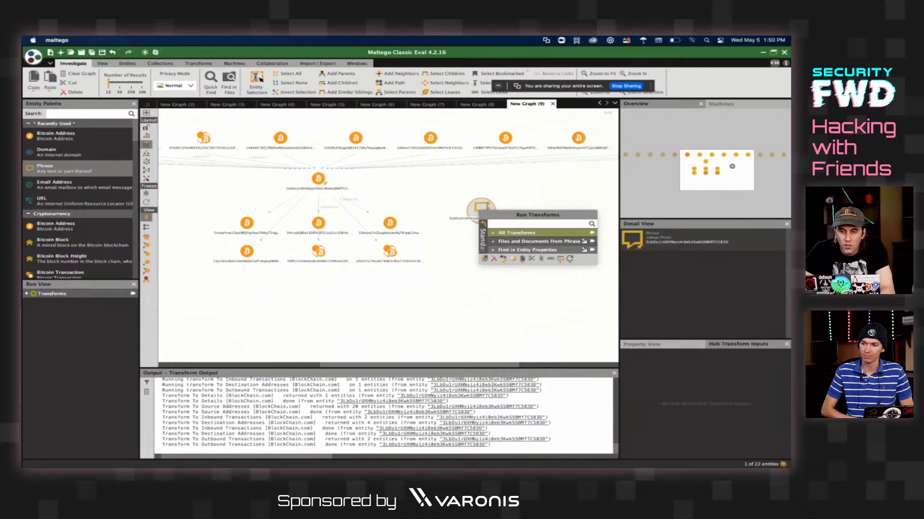
pyautogui.click(530, 233)
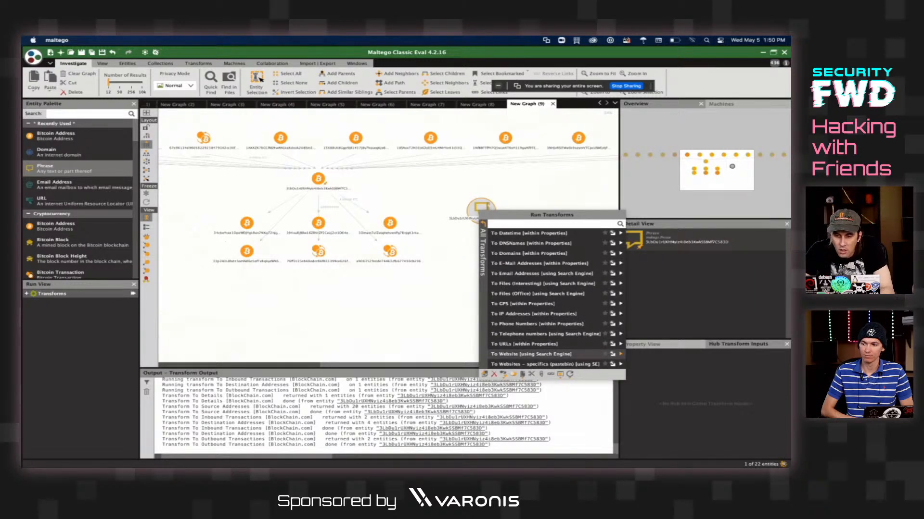
pyautogui.click(620, 354)
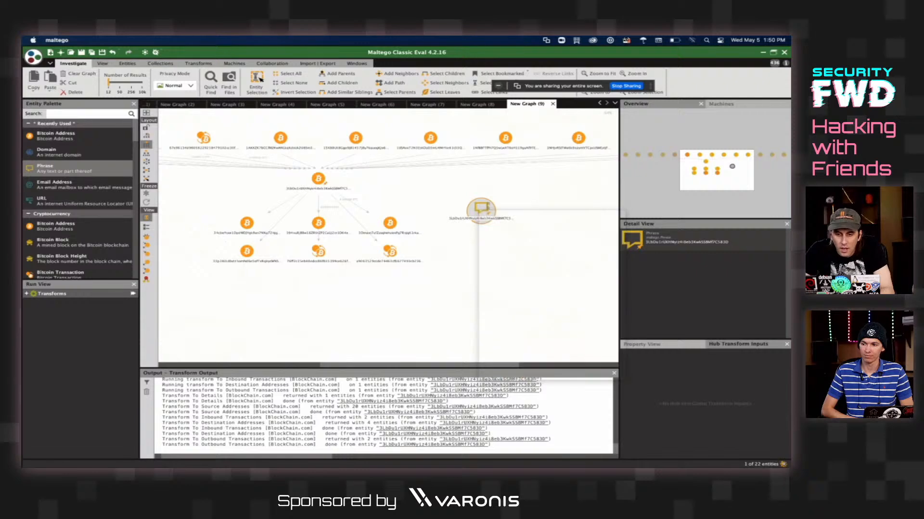
pyautogui.rightClick(483, 215)
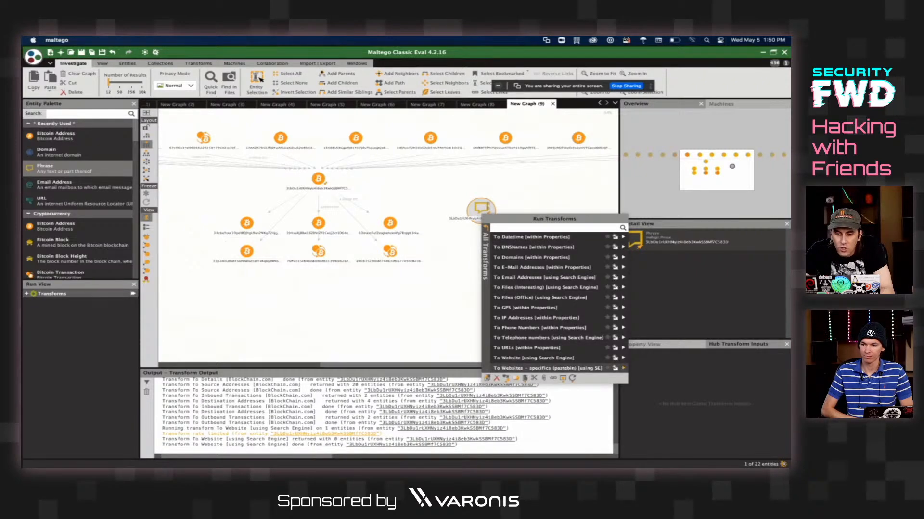
pyautogui.click(623, 368)
pyautogui.click(452, 296)
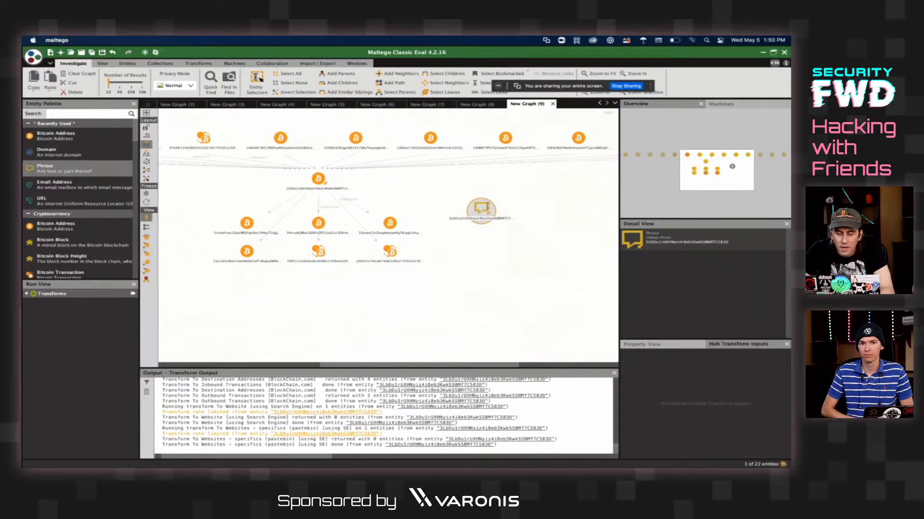
# - Run all the standard transforms on the phrase entity, accepting the required inputs
pyautogui.rightClick(479, 212)
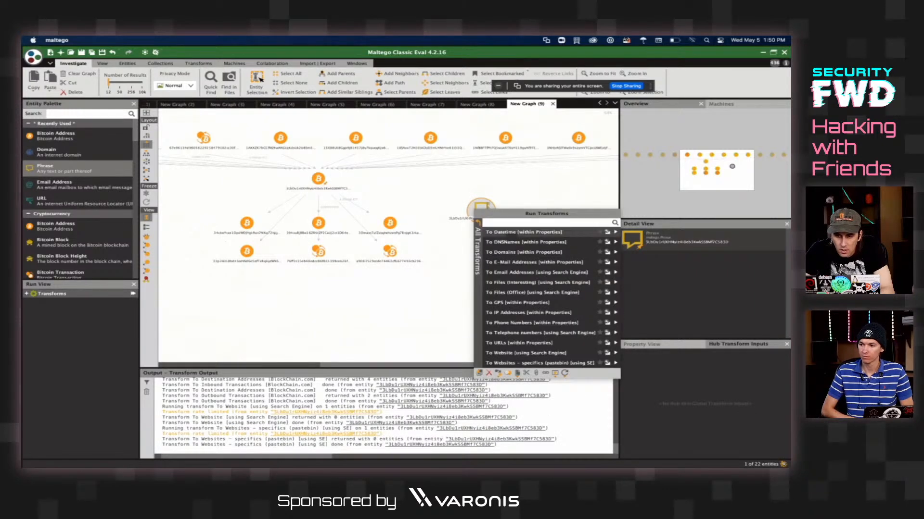
pyautogui.click(478, 250)
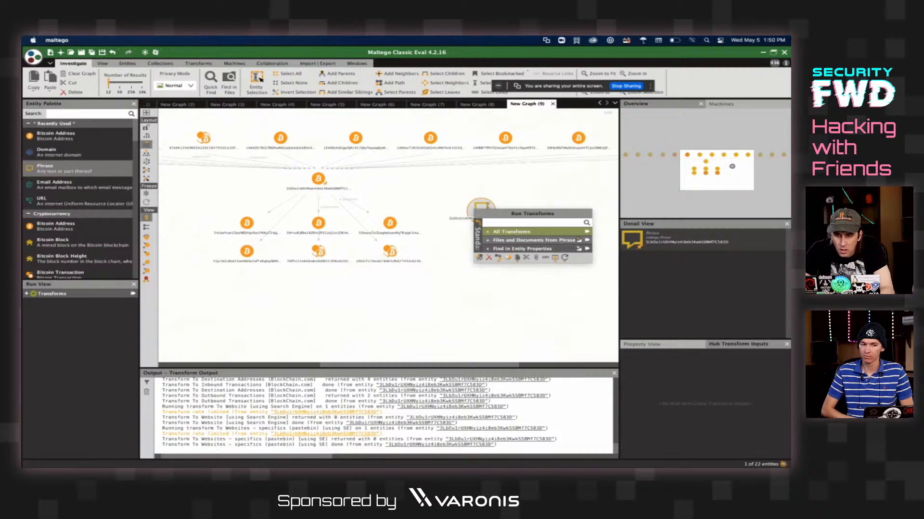
pyautogui.click(587, 240)
pyautogui.press('Return')
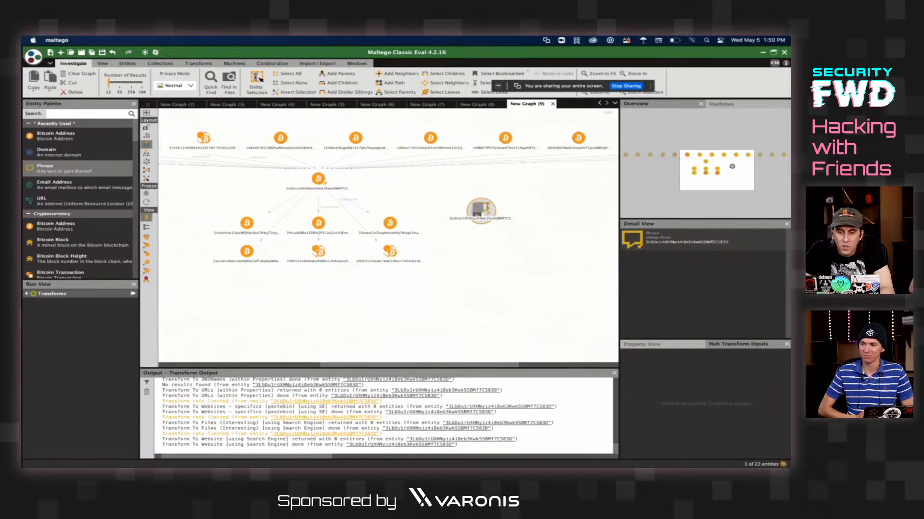
pyautogui.rightClick(476, 206)
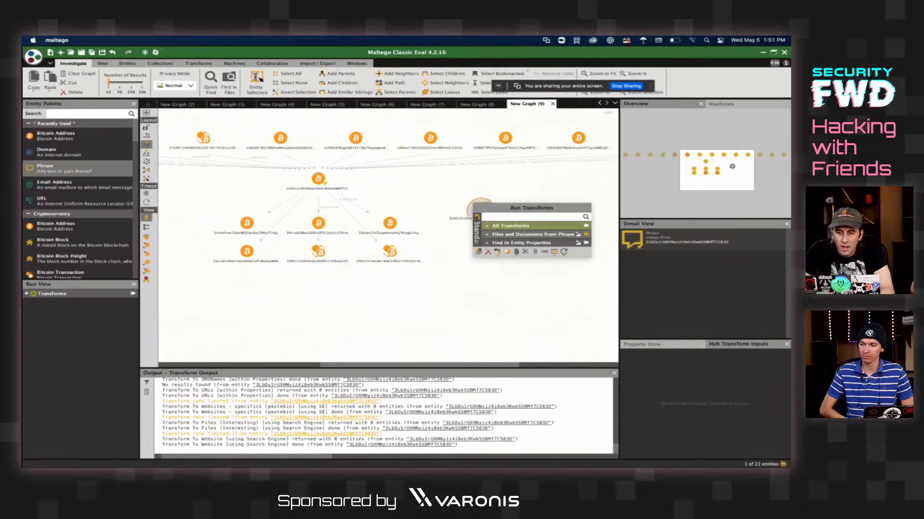
pyautogui.press('Escape')
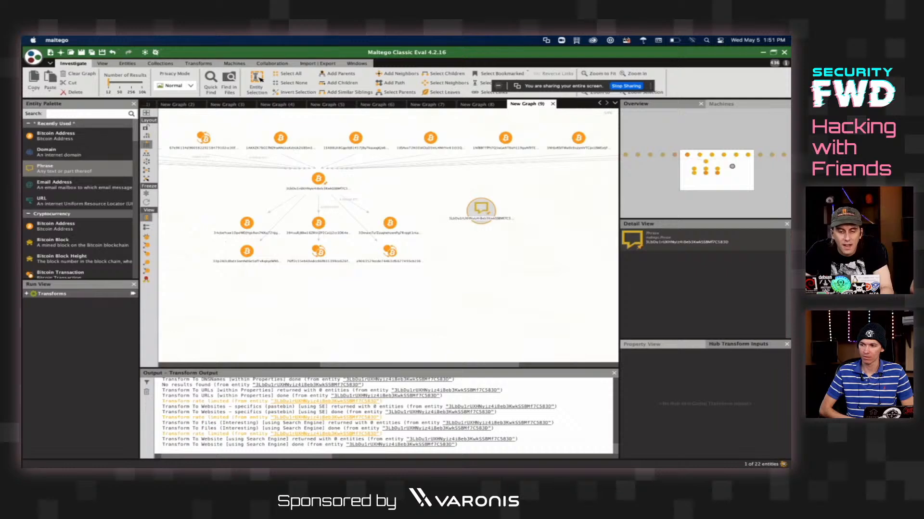
pyautogui.press('super+Tab')
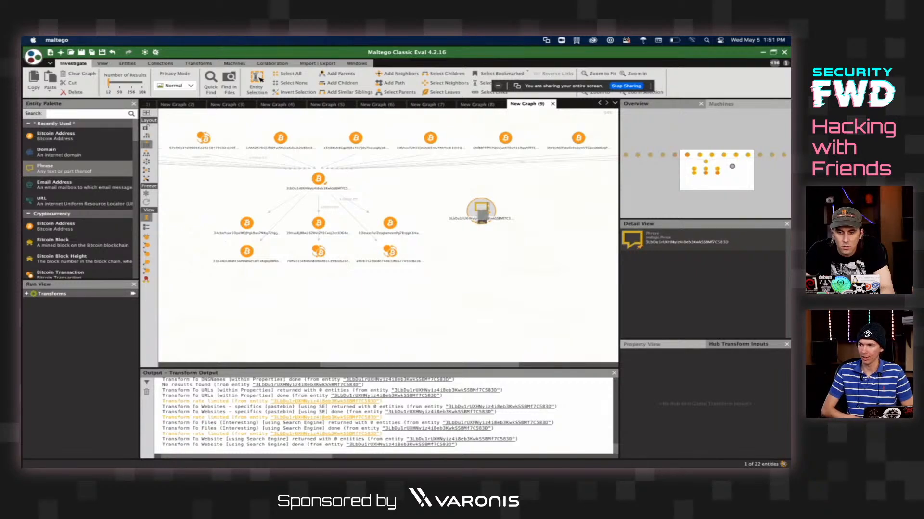
# - Rerun the Standard Transforms set on the phrase, keeping the prefilled paste-site list for the pastebin transform
pyautogui.rightClick(480, 210)
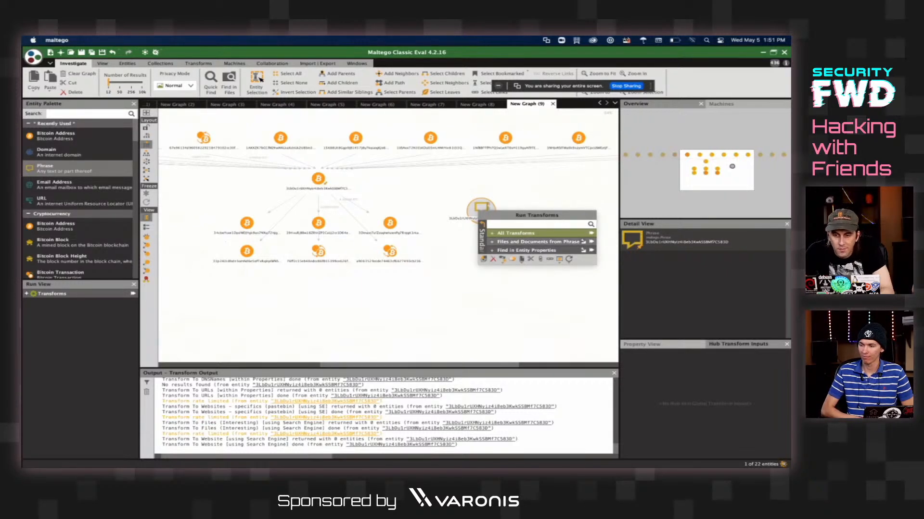
pyautogui.click(481, 240)
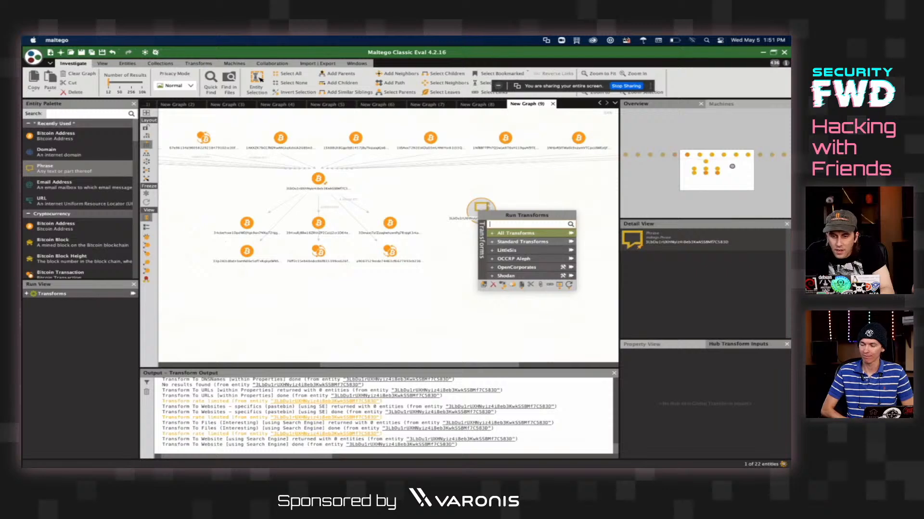
pyautogui.click(557, 243)
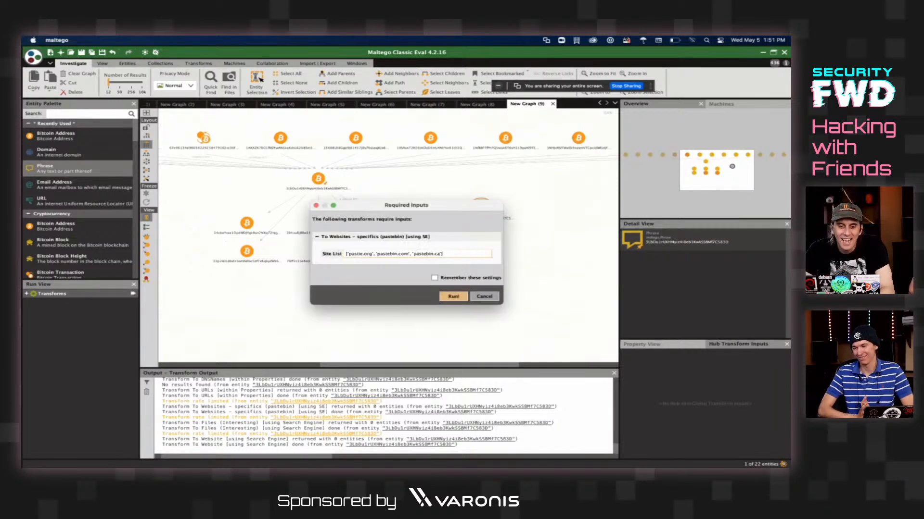
pyautogui.click(447, 295)
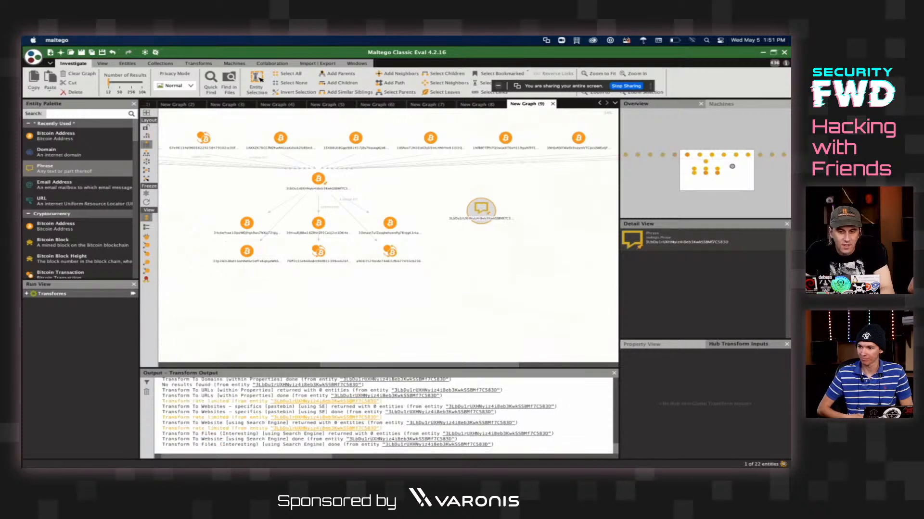
# - Run the OCCRP Aleph transforms on the phrase, keeping the preselected document libraries and grey literature sources
pyautogui.press('super+Tab')
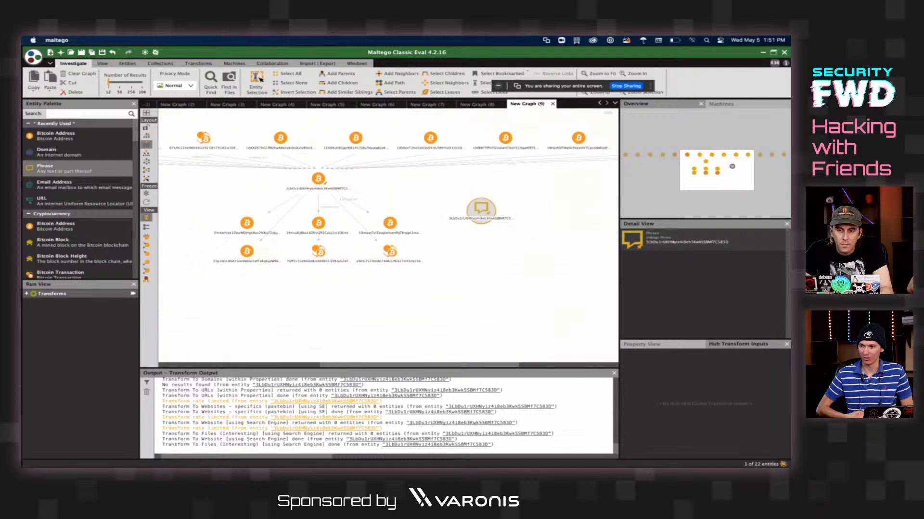
pyautogui.rightClick(484, 219)
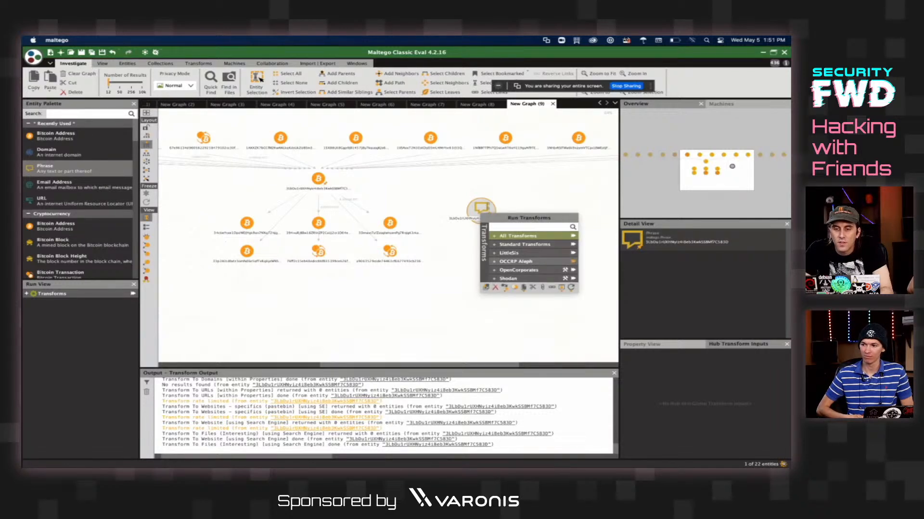
pyautogui.click(572, 261)
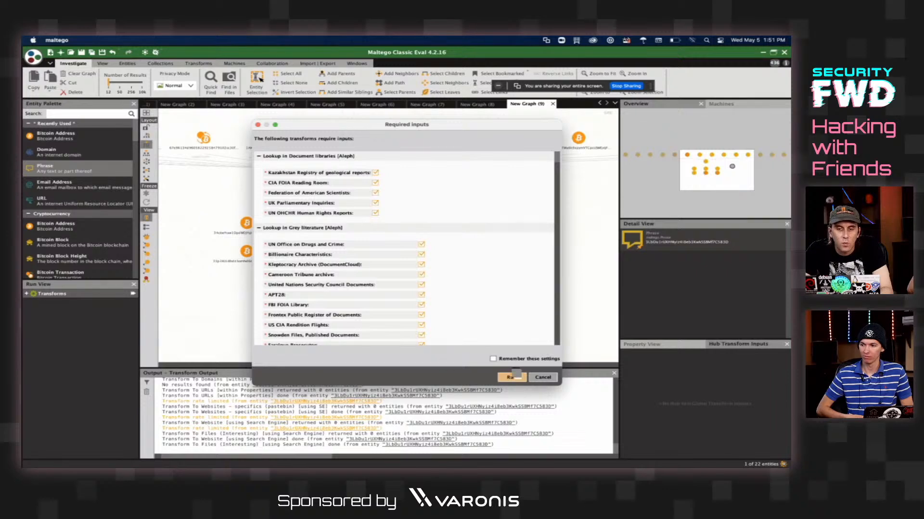
pyautogui.click(516, 374)
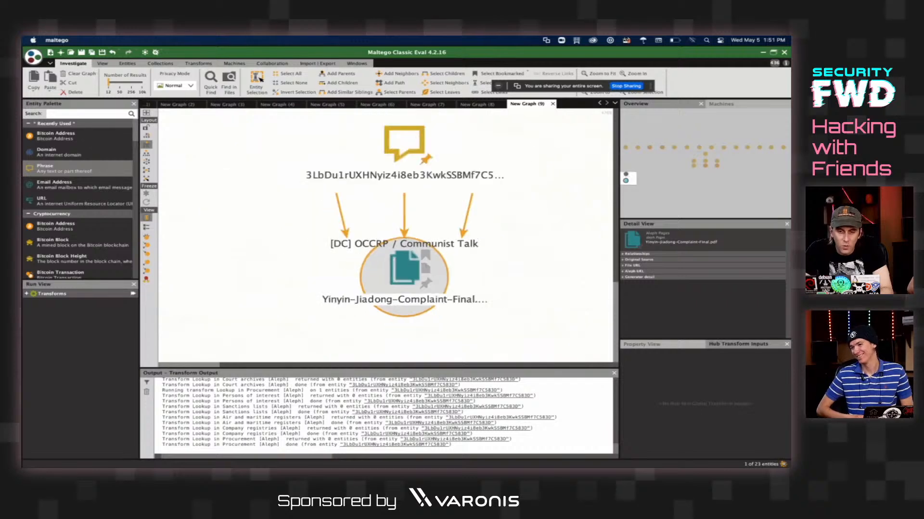
# - Open the complaint PDF entity's URLs in Firefox from its details, cancelling the offered file download
pyautogui.doubleClick(403, 279)
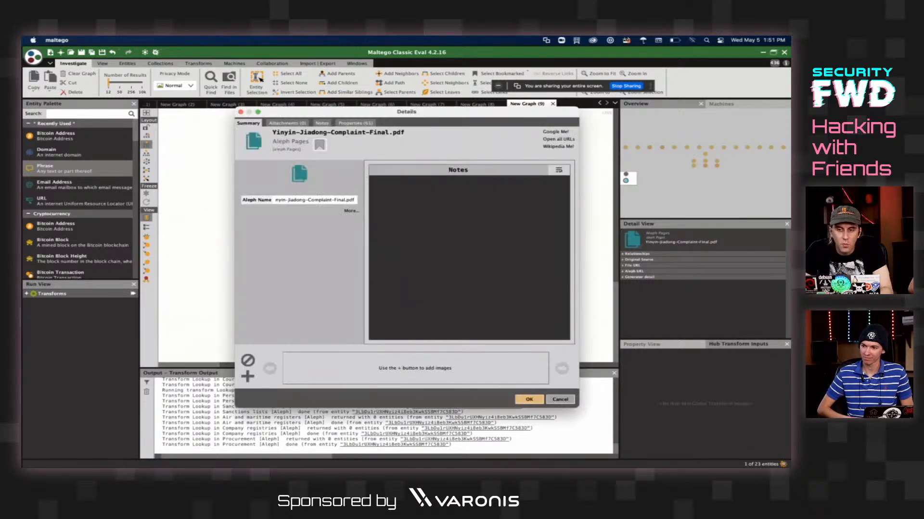
pyautogui.click(559, 139)
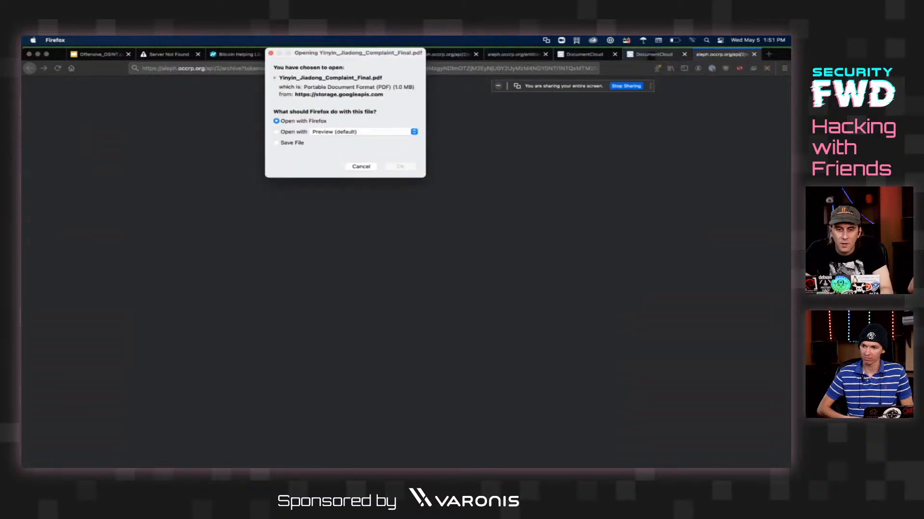
pyautogui.click(366, 167)
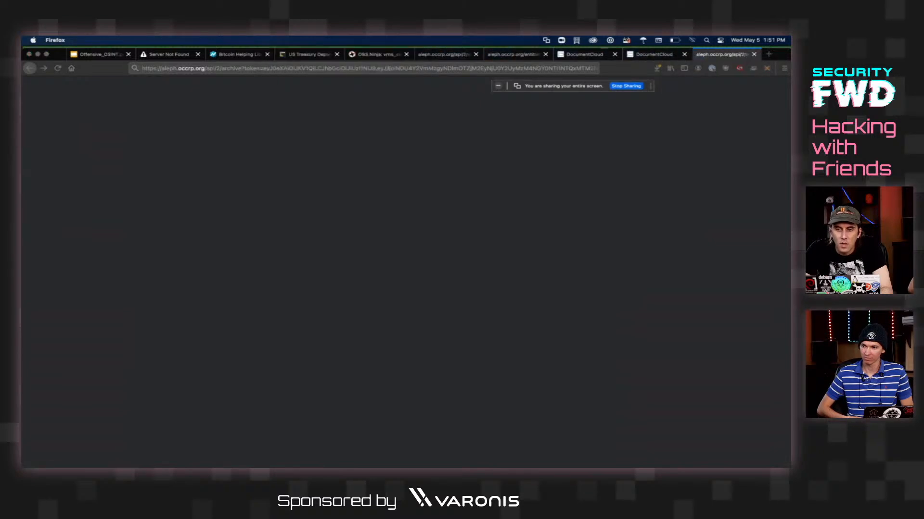
# - Check the script blocker's permissions for the blank tab, reload the PDF's archive link and choose to open the file with Firefox
pyautogui.click(585, 54)
pyautogui.hotkey('ctrl', 'Tab')
pyautogui.hotkey('ctrl', 'Tab')
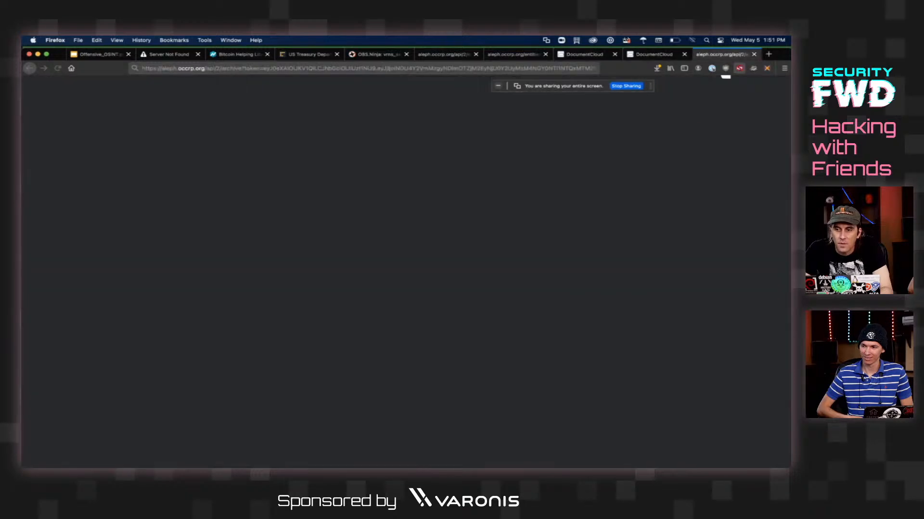
pyautogui.click(739, 68)
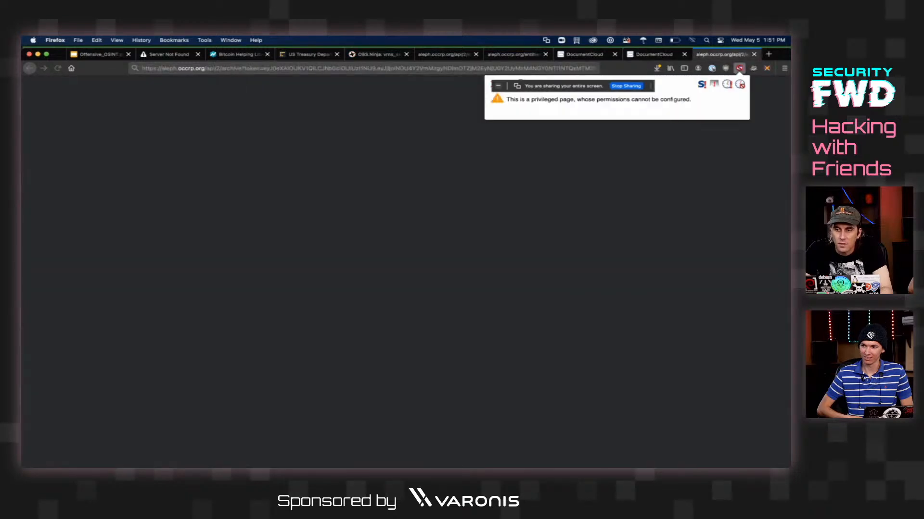
pyautogui.click(739, 68)
pyautogui.press('super+l')
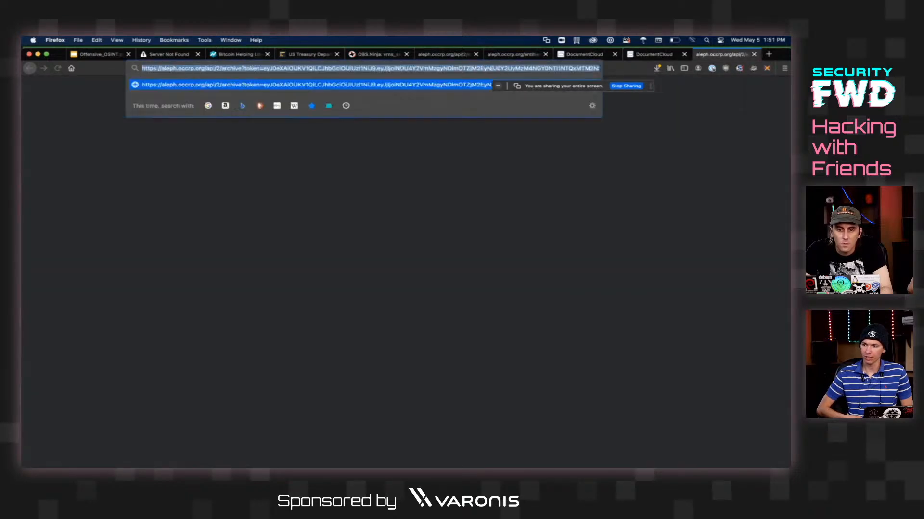
pyautogui.press('Return')
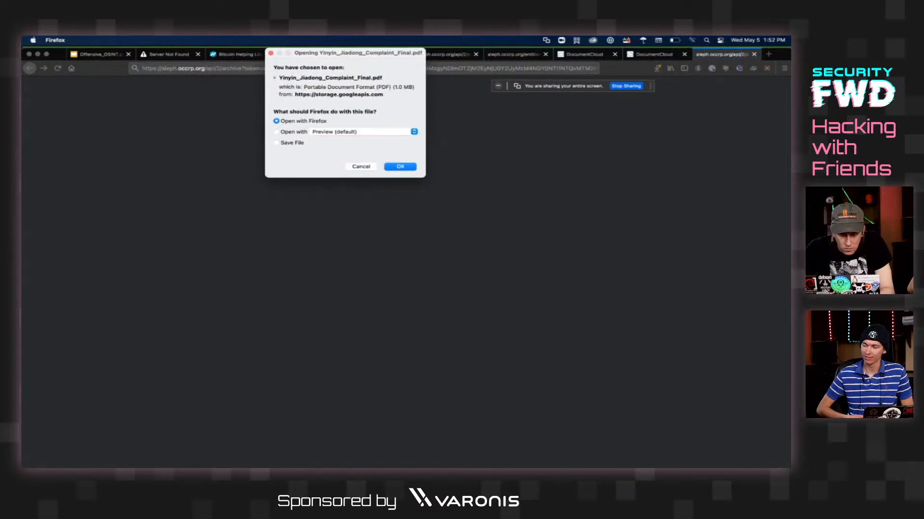
pyautogui.press('Return')
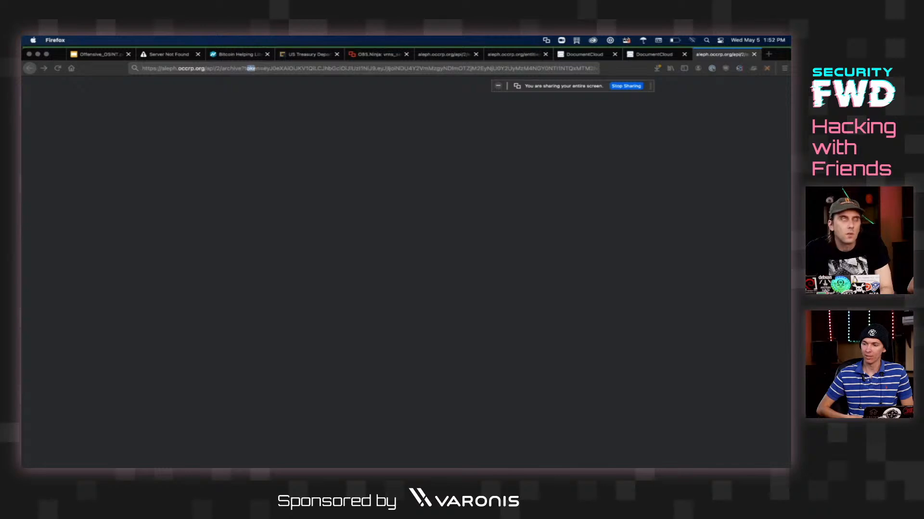
pyautogui.click(250, 68)
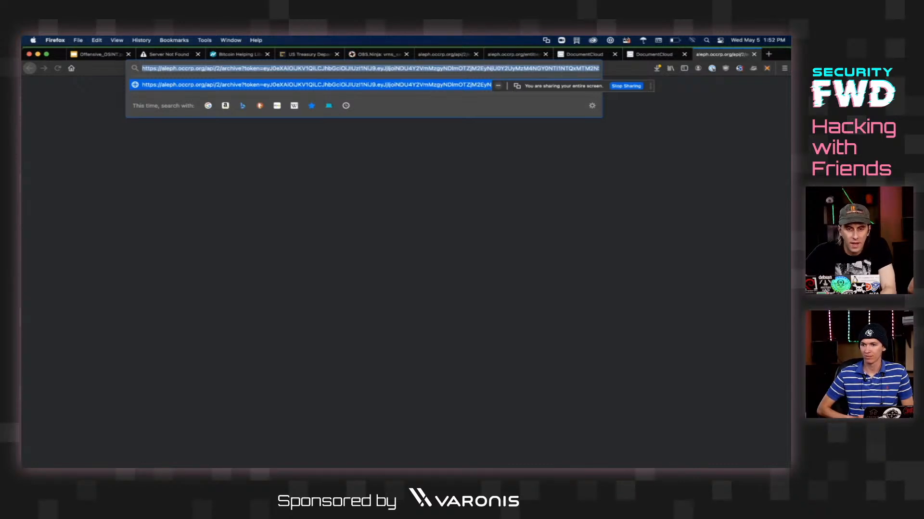
pyautogui.click(221, 154)
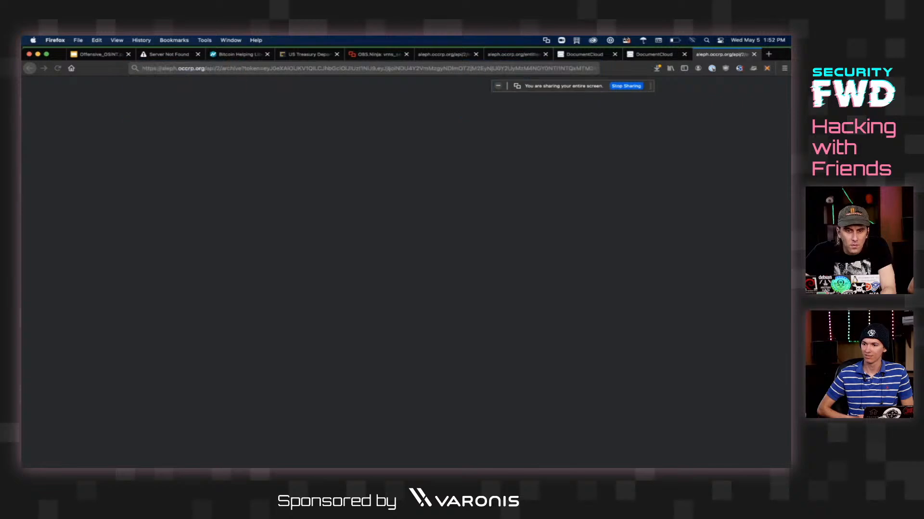
pyautogui.tripleClick(216, 68)
pyautogui.click(216, 68)
pyautogui.moveTo(206, 68)
pyautogui.mouseDown()
pyautogui.moveTo(207, 83)
pyautogui.moveTo(206, 73)
pyautogui.mouseUp()
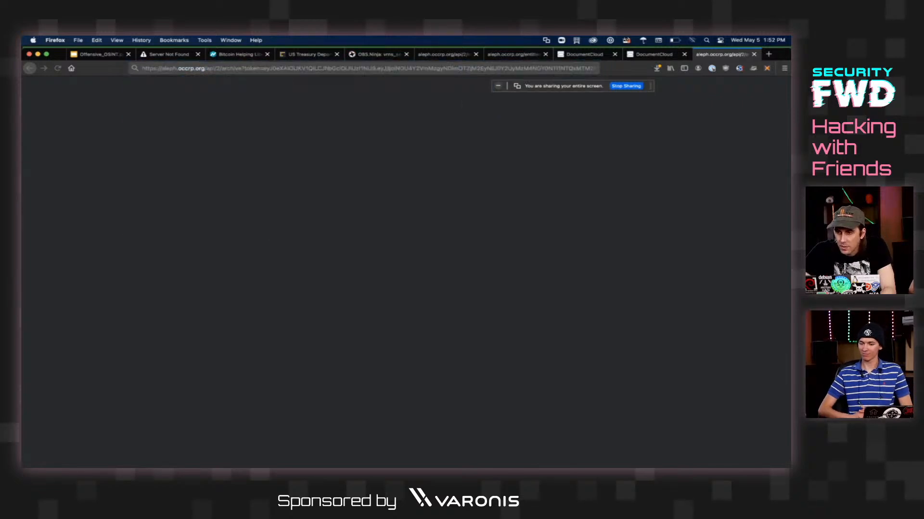
pyautogui.click(219, 68)
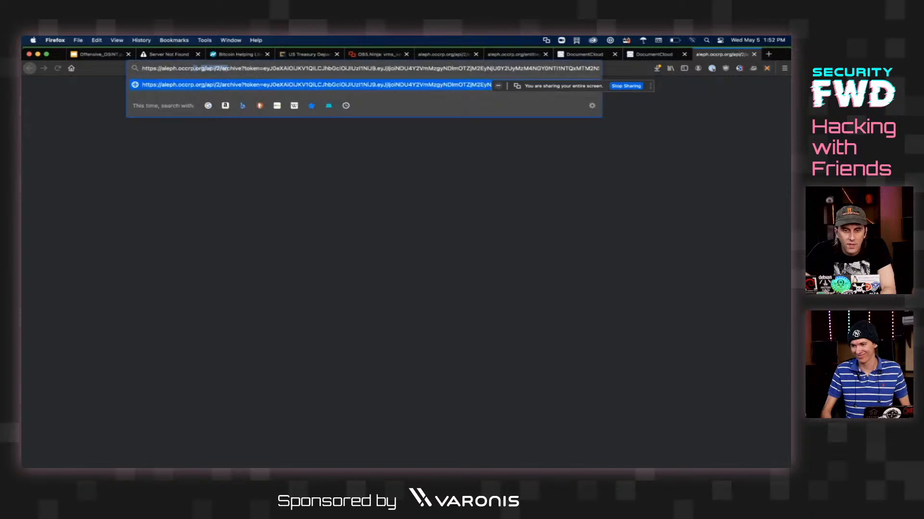
pyautogui.moveTo(242, 68); pyautogui.dragTo(600, 68)
pyautogui.press('BackSpace')
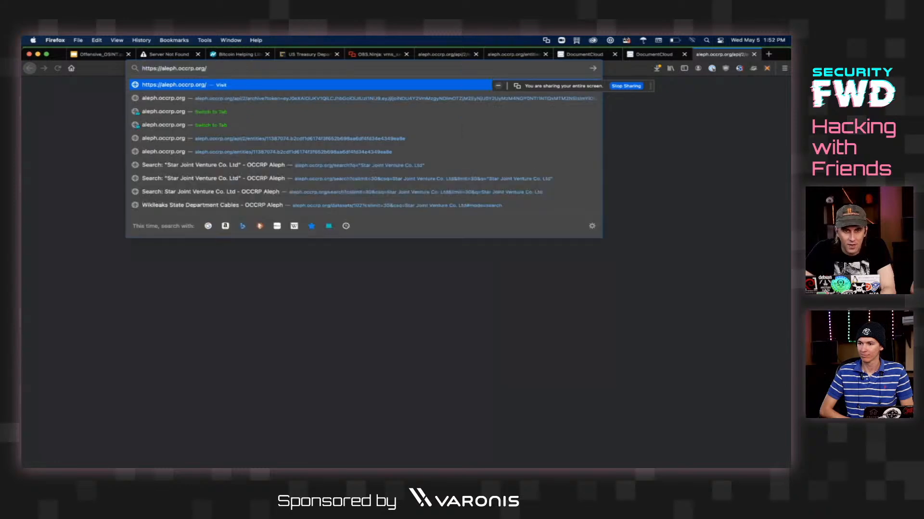
pyautogui.press('Return')
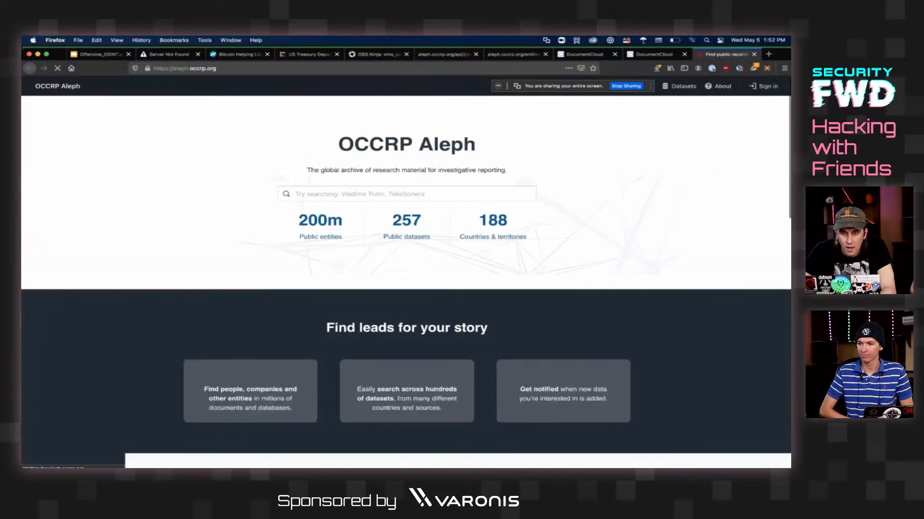
# - Search OCCRP Aleph for the blacklisted Bitcoin address and open the matching complaint PDF
pyautogui.write('3LbDu1rUXHNyiz4i8eb3KwkSSBMf7C583D')
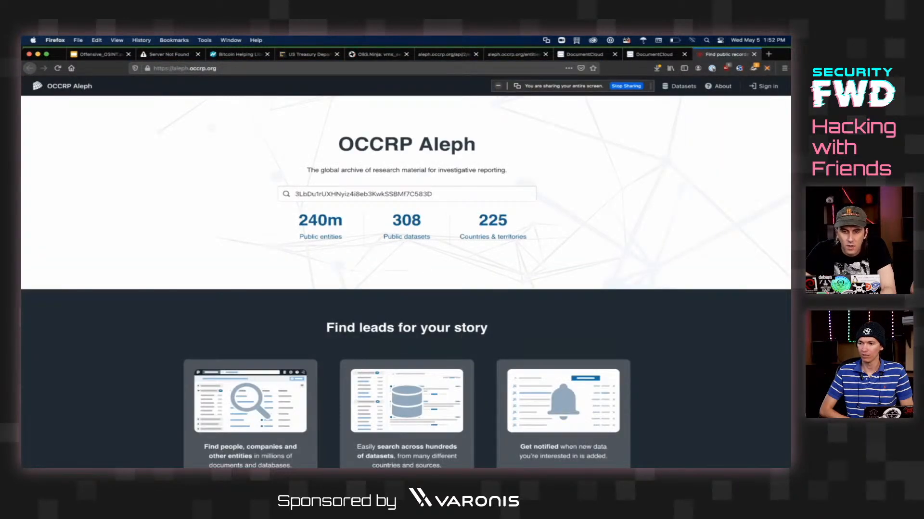
pyautogui.press('Return')
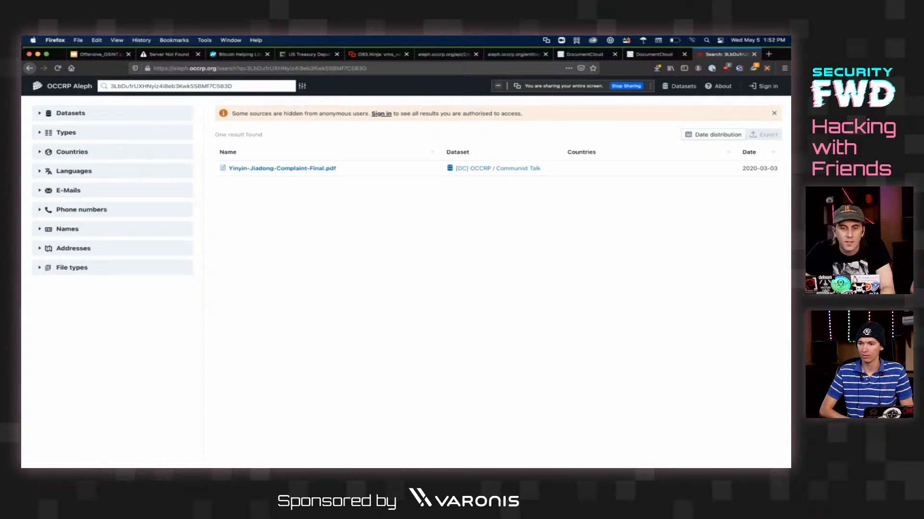
pyautogui.click(315, 168)
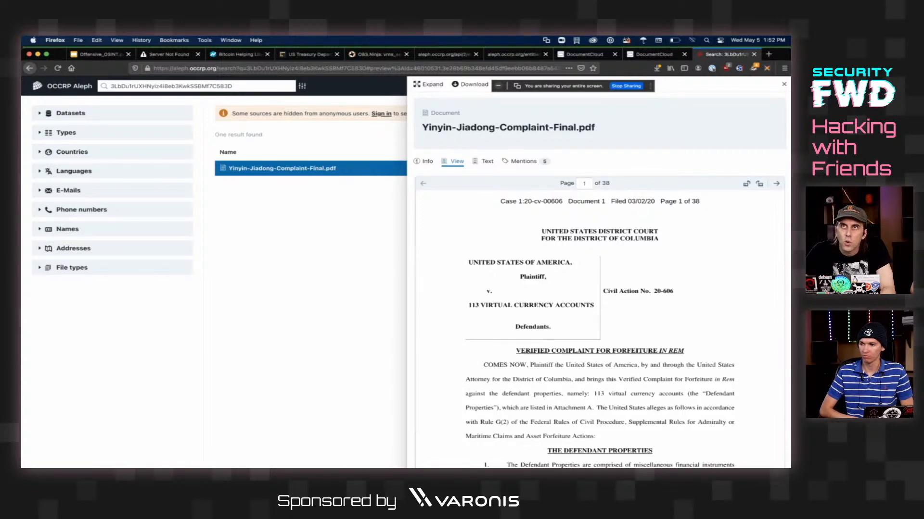
# - Read pages 1 to 5 of the forfeiture complaint, covering the defendant properties, blockchain analysis and the peel chain chart
pyautogui.scroll(-1, 599, 279)
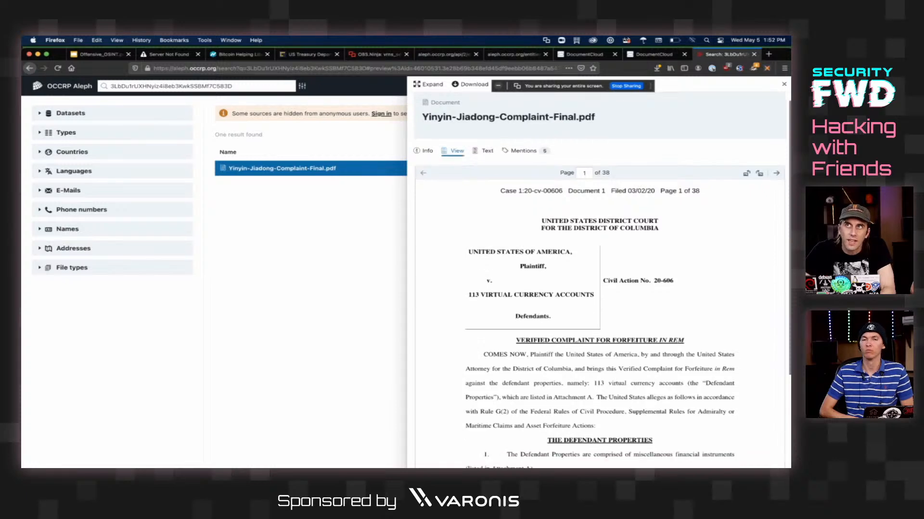
pyautogui.scroll(-3, 599, 279)
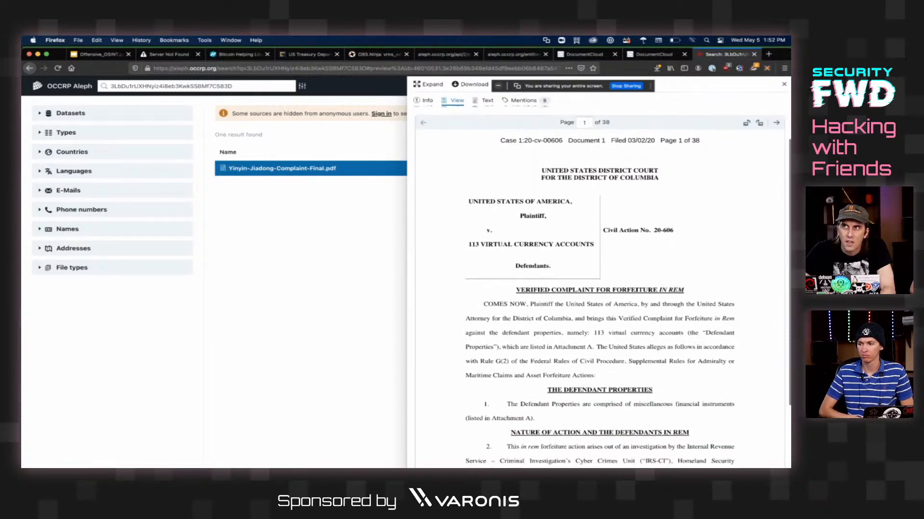
pyautogui.scroll(-2, 599, 279)
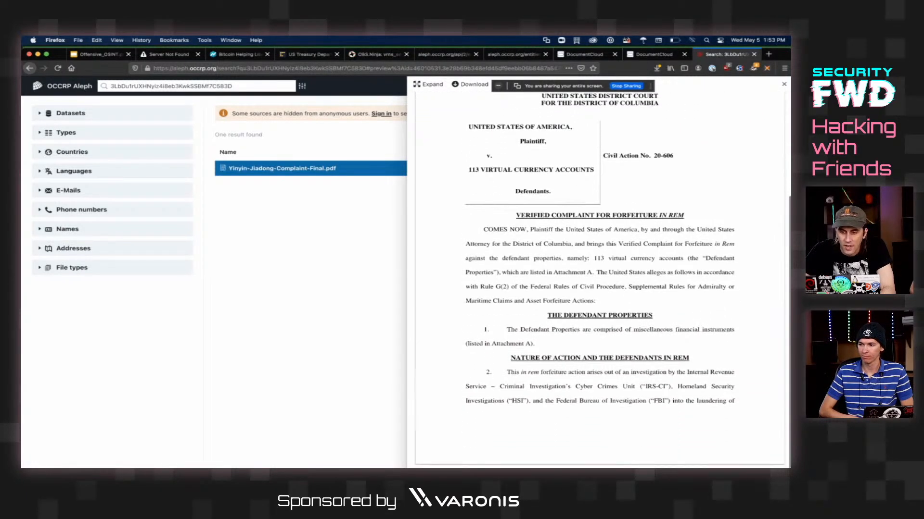
pyautogui.scroll(1, 599, 279)
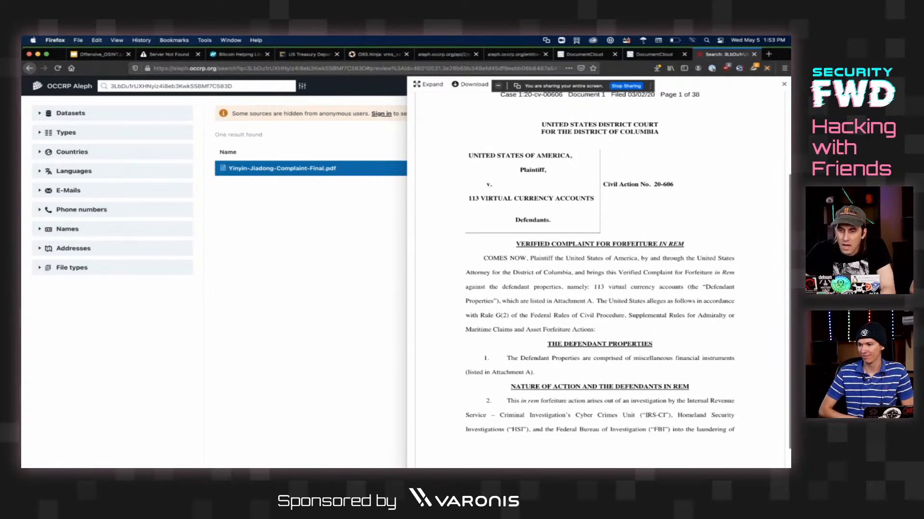
pyautogui.scroll(4, 599, 279)
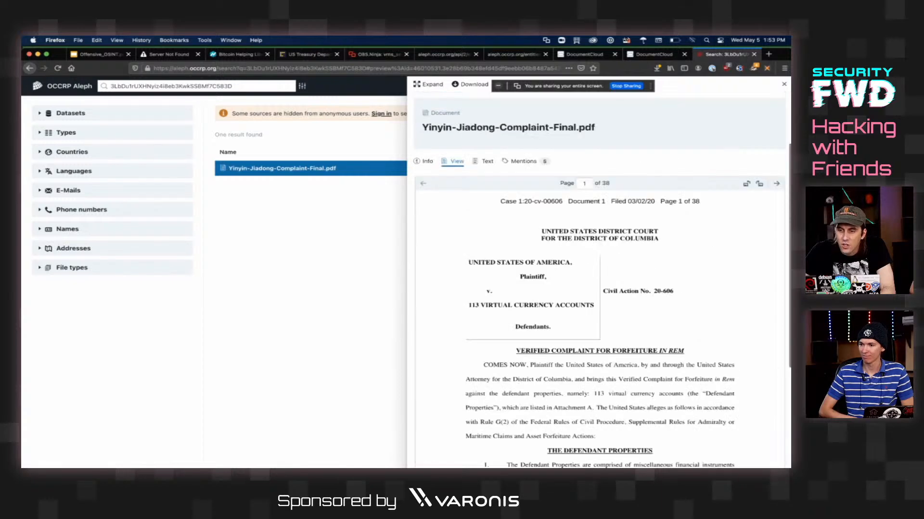
pyautogui.scroll(-2, 600, 279)
pyautogui.click(776, 131)
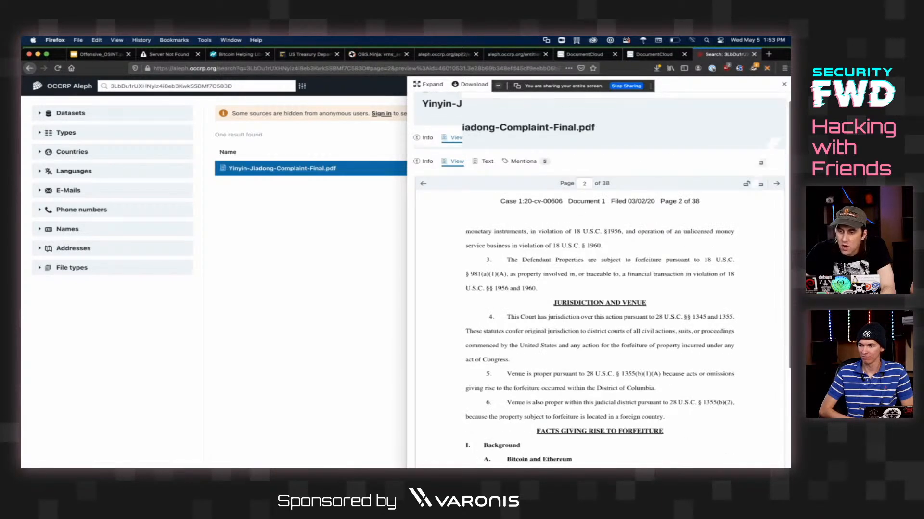
pyautogui.scroll(-4, 600, 279)
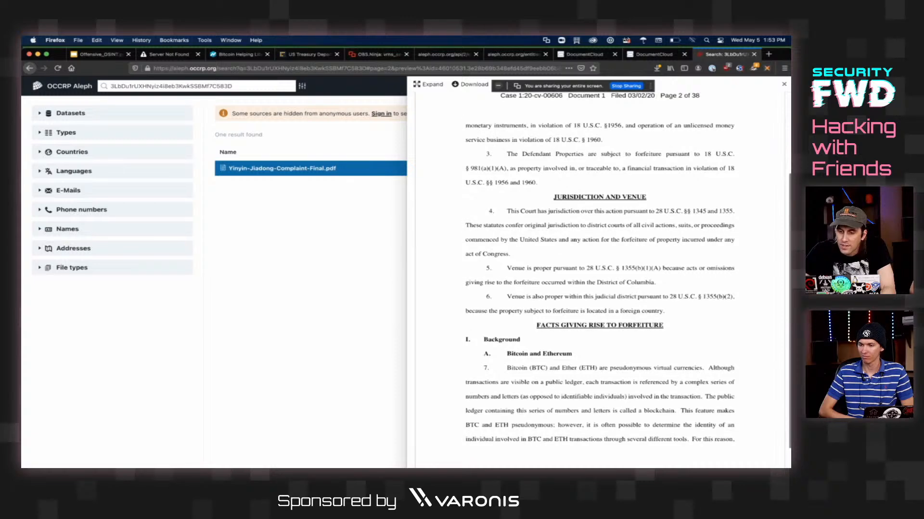
pyautogui.scroll(1, 600, 279)
pyautogui.click(776, 109)
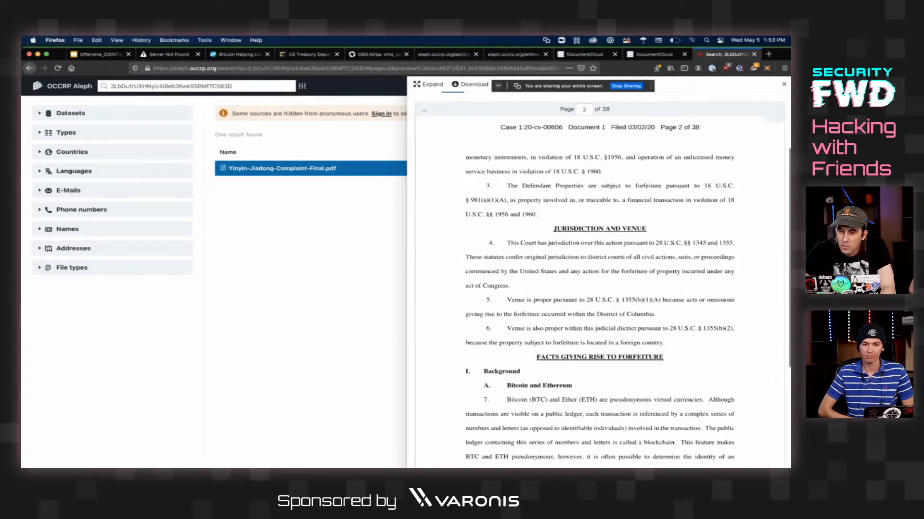
pyautogui.scroll(-6, 599, 279)
pyautogui.scroll(3, 599, 279)
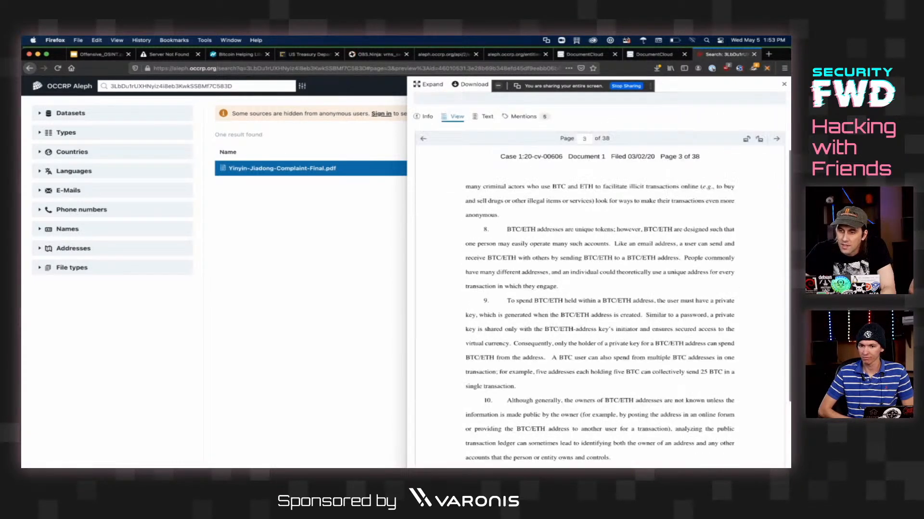
pyautogui.click(777, 138)
pyautogui.scroll(-3, 599, 279)
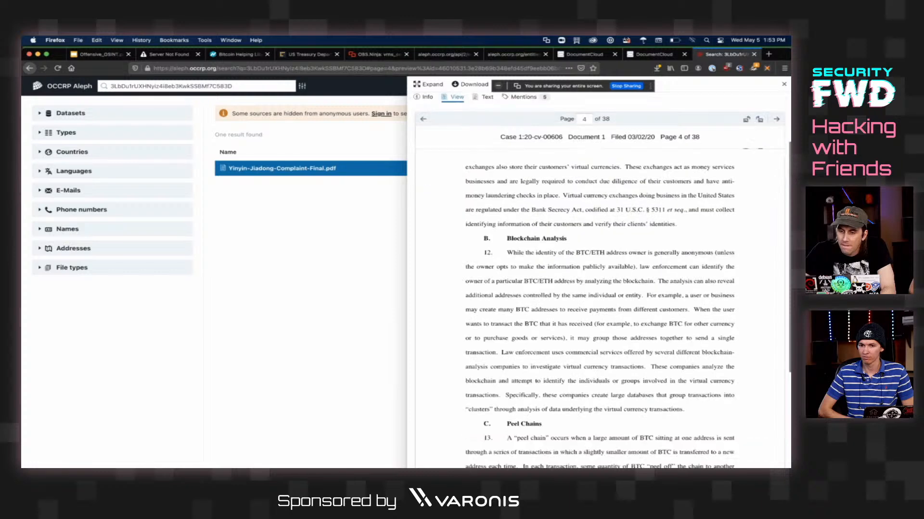
pyautogui.scroll(3, 600, 279)
pyautogui.click(777, 145)
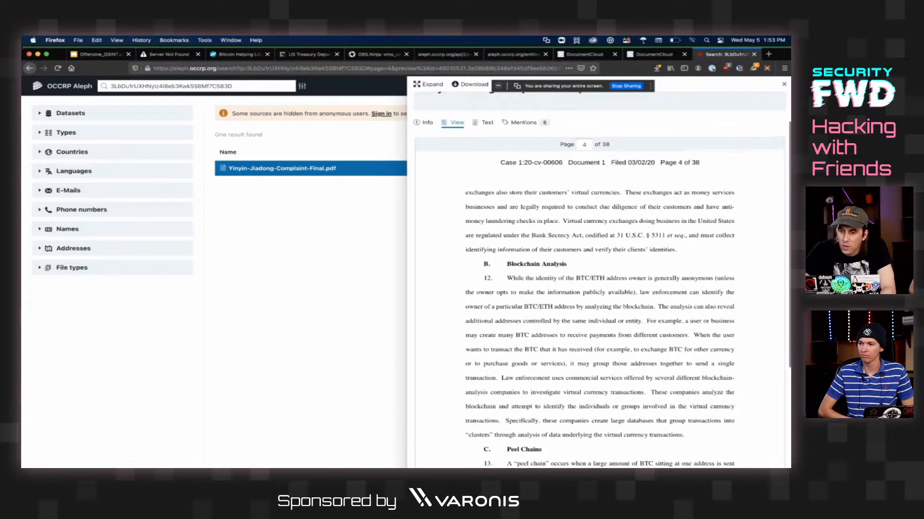
pyautogui.scroll(-3, 600, 279)
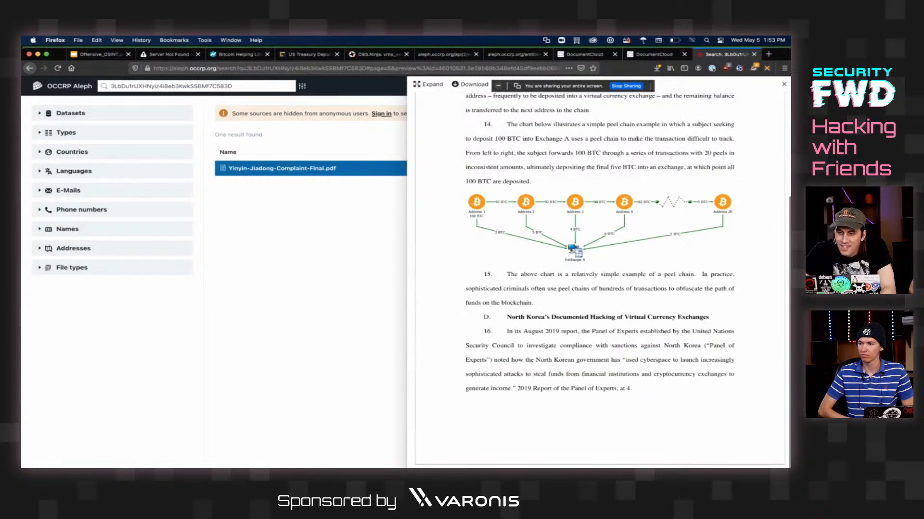
pyautogui.scroll(1, 599, 279)
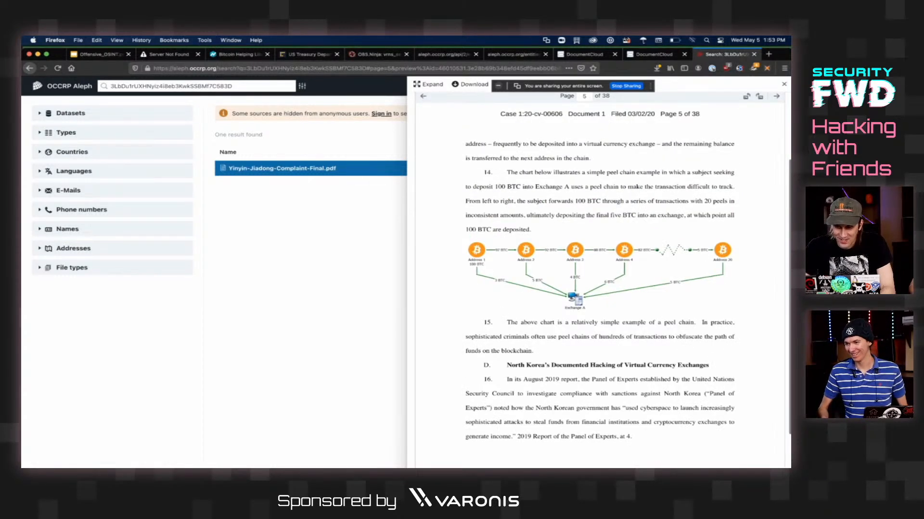
pyautogui.scroll(2, 599, 279)
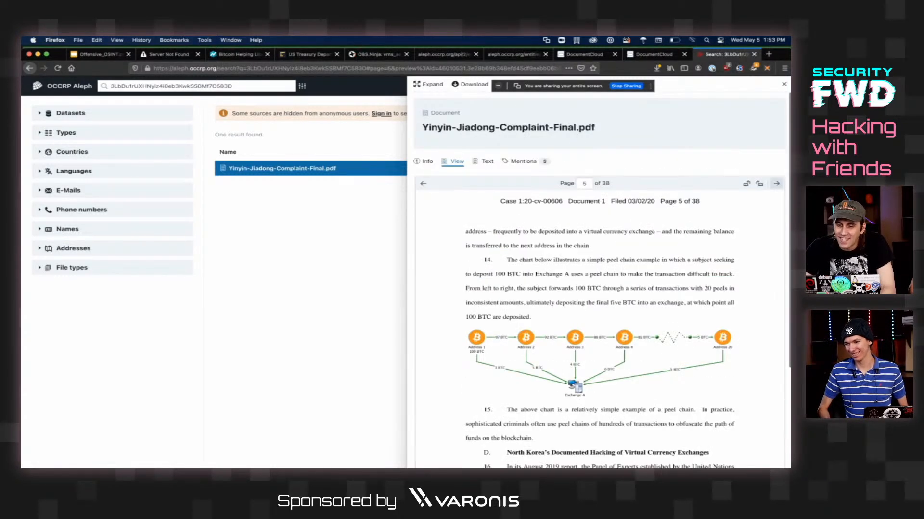
# - Examine pages 6 to 9 of the complaint, covering the Panel of Experts findings, the exchange intrusion and the stolen currencies table
pyautogui.click(776, 184)
pyautogui.scroll(-2, 776, 183)
pyautogui.scroll(3, 776, 183)
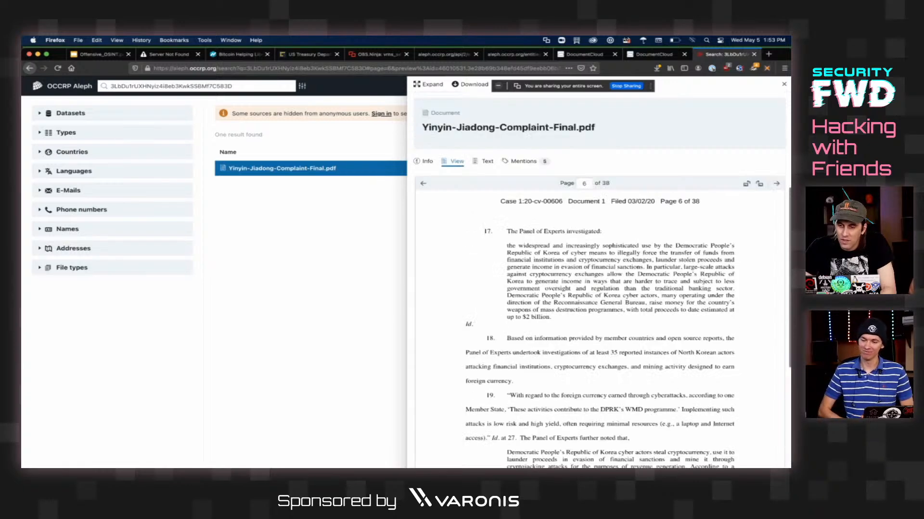
pyautogui.click(775, 183)
pyautogui.scroll(-3, 776, 183)
pyautogui.scroll(3, 600, 279)
pyautogui.click(775, 183)
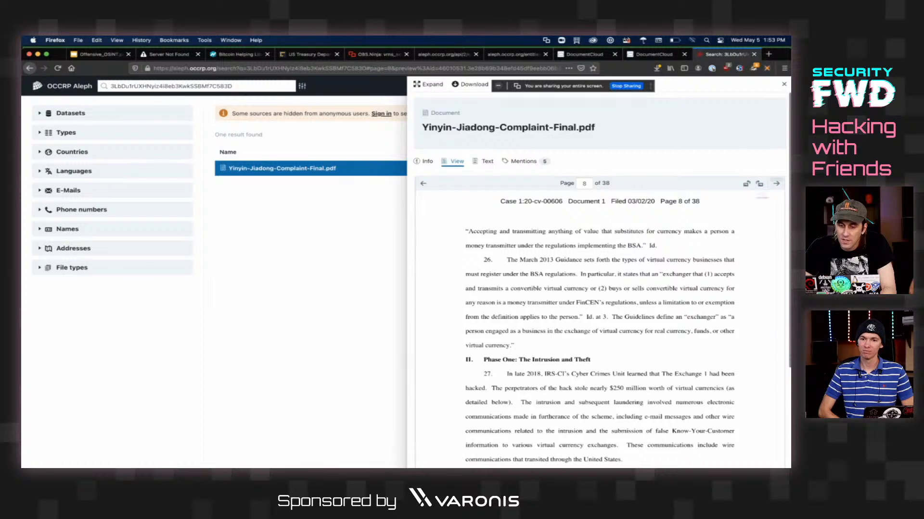
pyautogui.click(776, 183)
pyautogui.scroll(-5, 776, 184)
pyautogui.scroll(1, 599, 279)
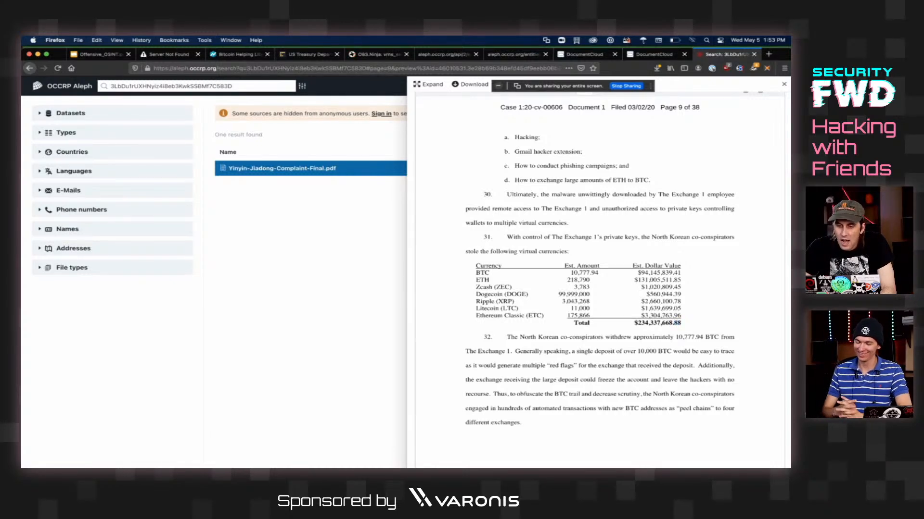
pyautogui.scroll(3, 598, 279)
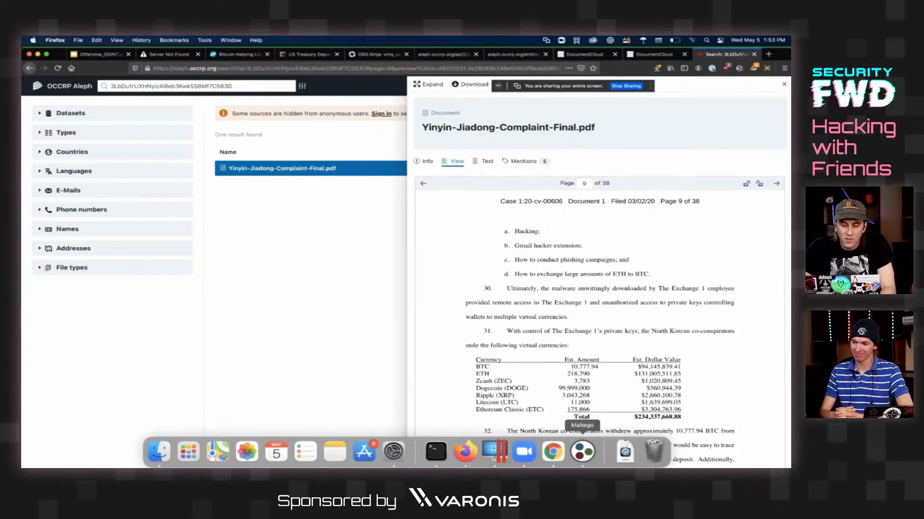
# - Switch to Maltego, close the complaint document's details and look over the phrase and document entities
pyautogui.click(582, 451)
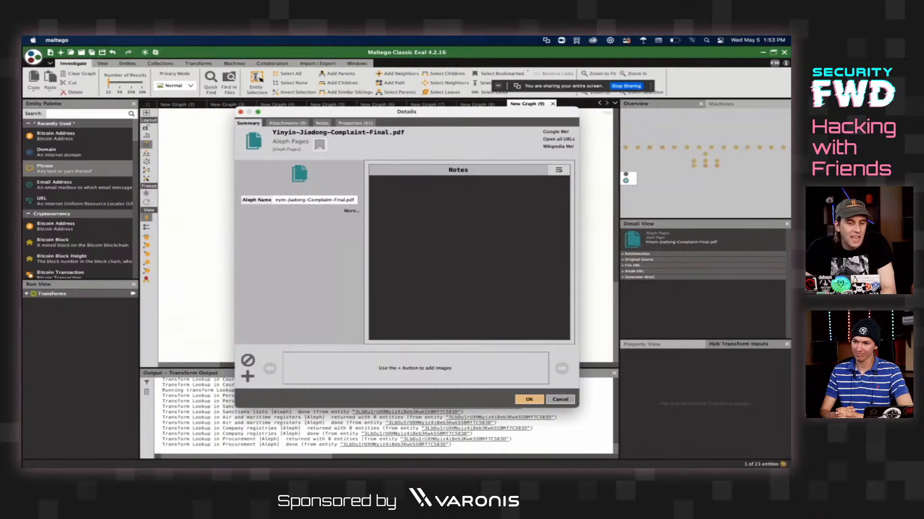
pyautogui.press('Escape')
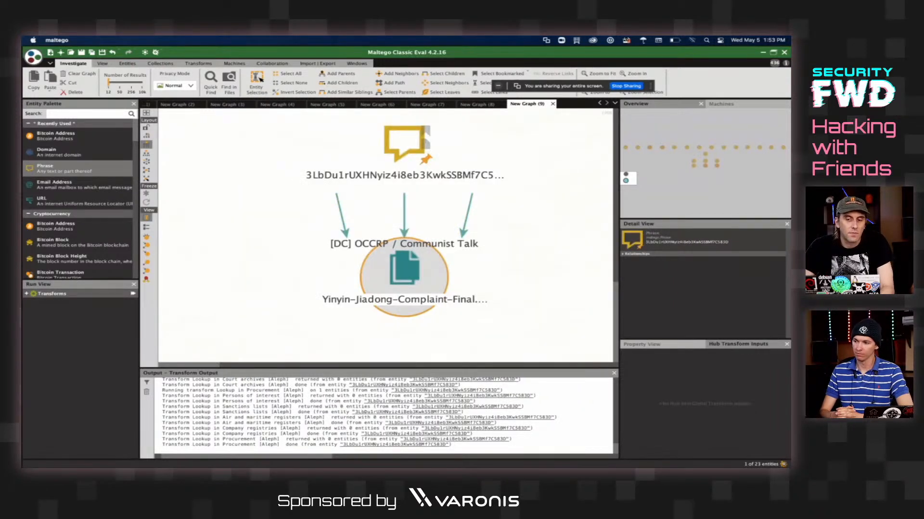
pyautogui.click(404, 269)
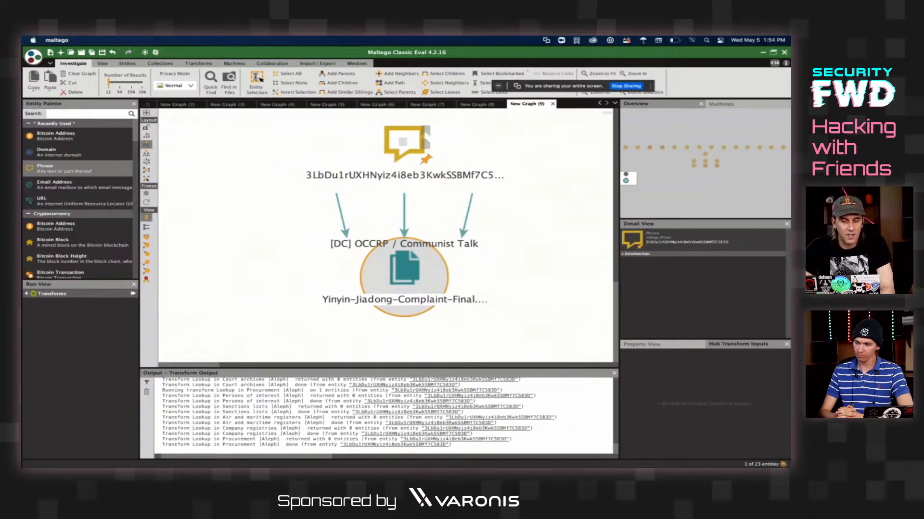
pyautogui.rightClick(411, 143)
pyautogui.press('Escape')
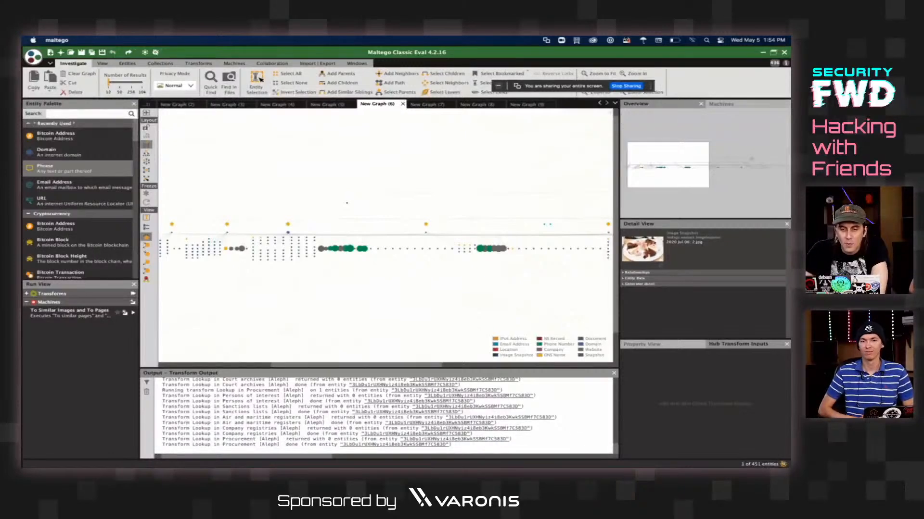
# - Go back to New Graph (3) and inspect the email address entities near the graph's center
pyautogui.hotkey('ctrl', 'pageup')
pyautogui.hotkey('ctrl', 'pageup')
pyautogui.hotkey('ctrl', 'pageup')
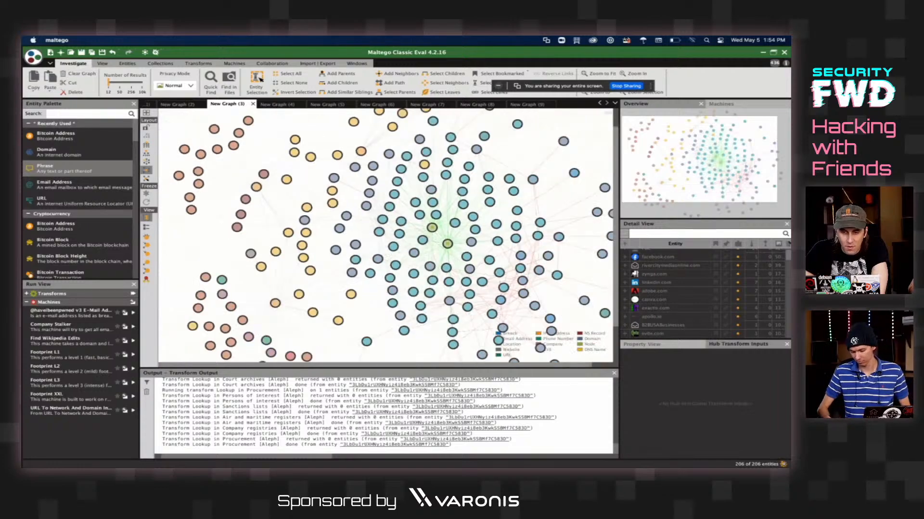
pyautogui.scroll(5, 366, 229)
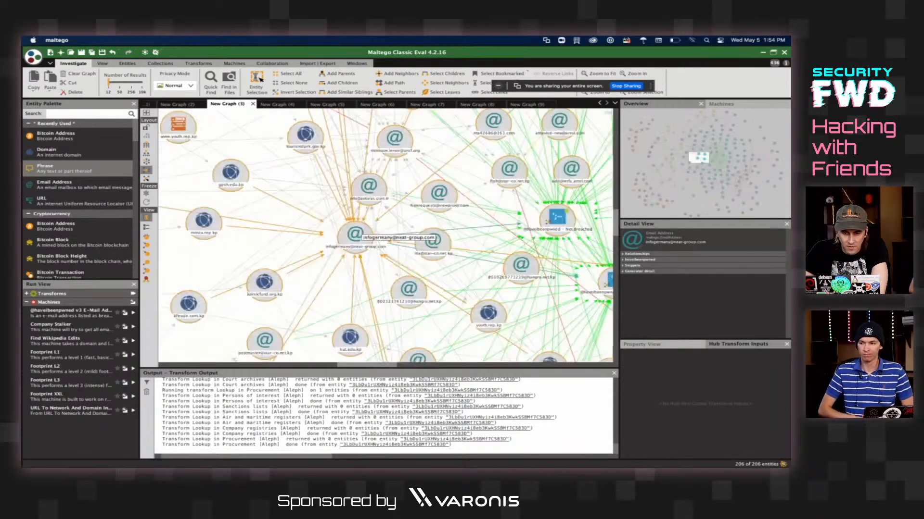
pyautogui.click(657, 153)
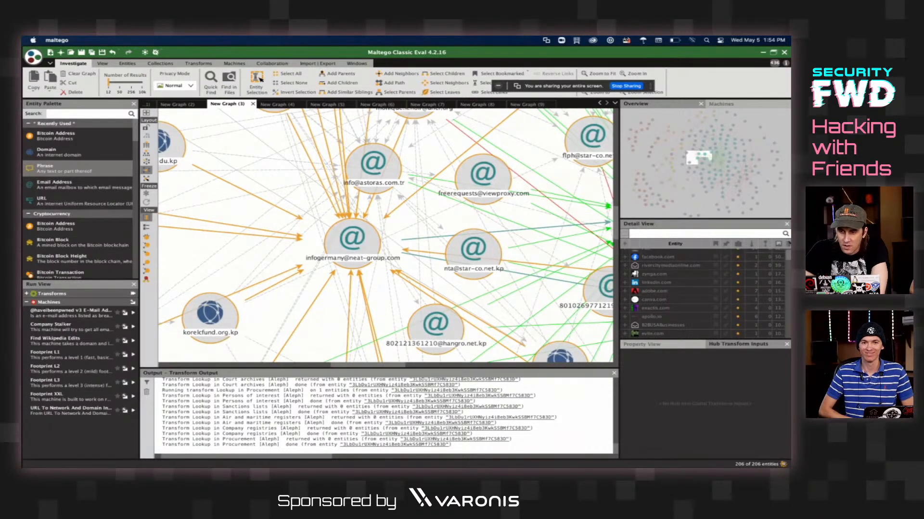
# - Examine the CVE entities in New Graph (3), including CVE-2015-0231, and the IP address they link to
pyautogui.moveTo(657, 153); pyautogui.dragTo(643, 126)
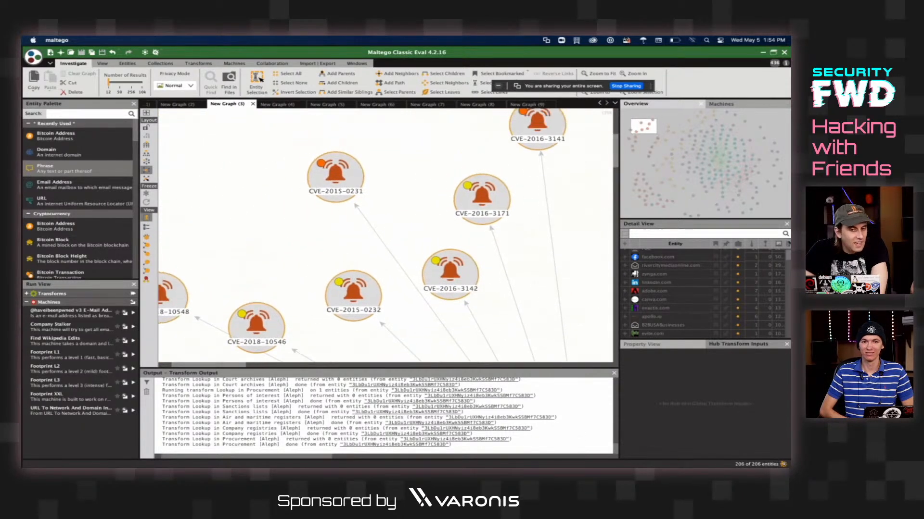
pyautogui.click(347, 167)
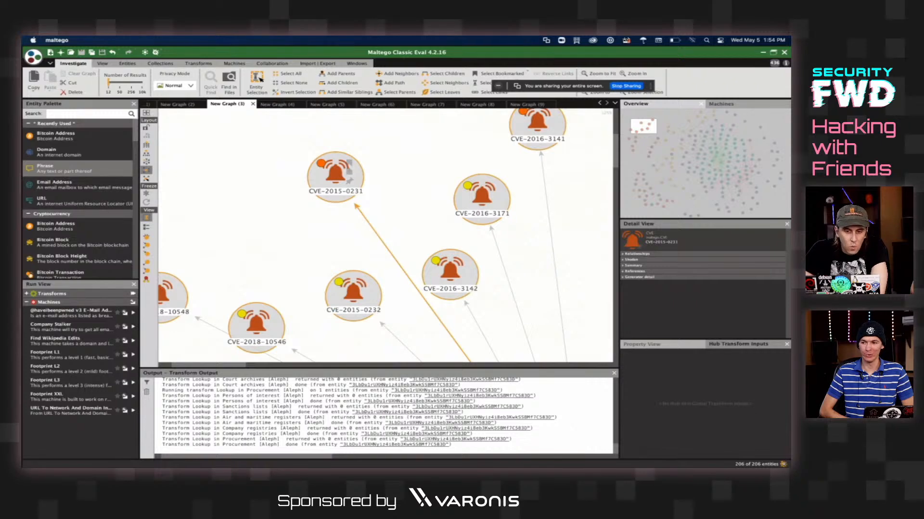
pyautogui.scroll(-5, 385, 236)
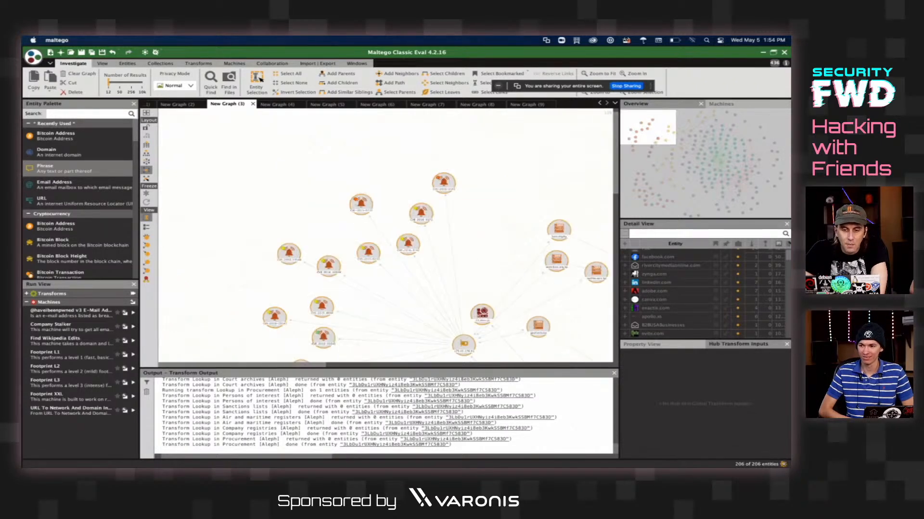
pyautogui.scroll(4, 385, 235)
pyautogui.scroll(2, 378, 220)
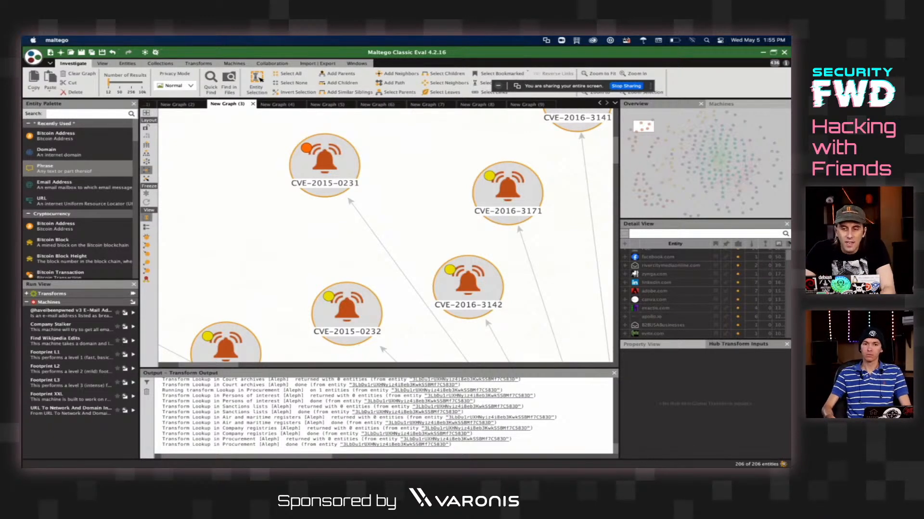
pyautogui.scroll(-4, 385, 235)
pyautogui.scroll(2, 385, 235)
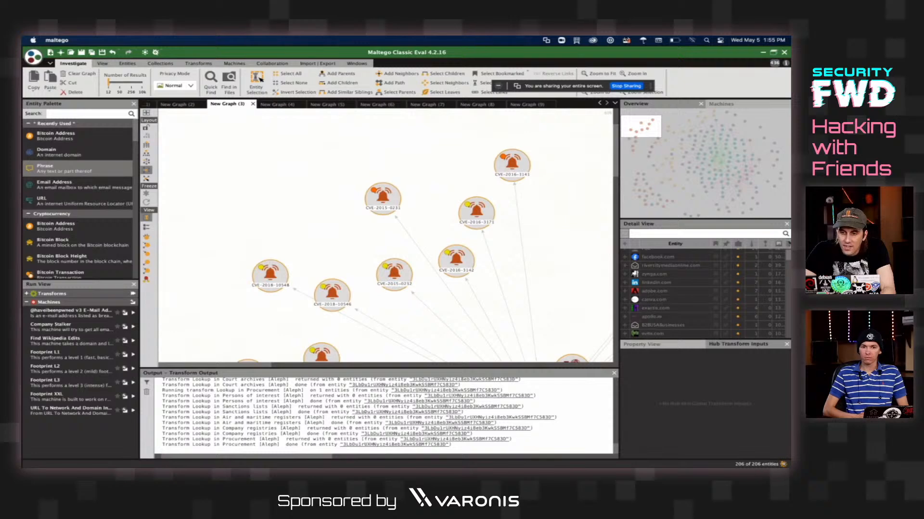
pyautogui.moveTo(539, 346); pyautogui.dragTo(424, 208)
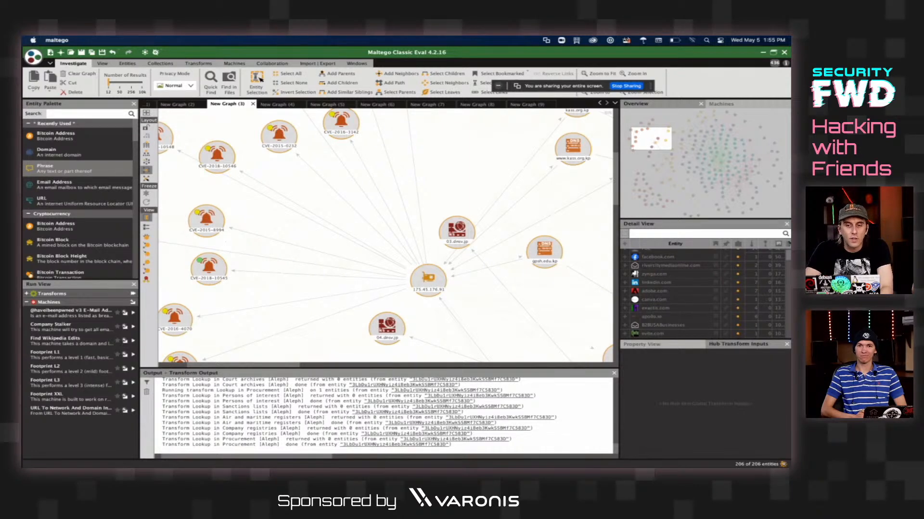
# - Delete everything except the IPv4 Address entities from New Graph (7) and change the graph layout to rearrange them
pyautogui.click(427, 104)
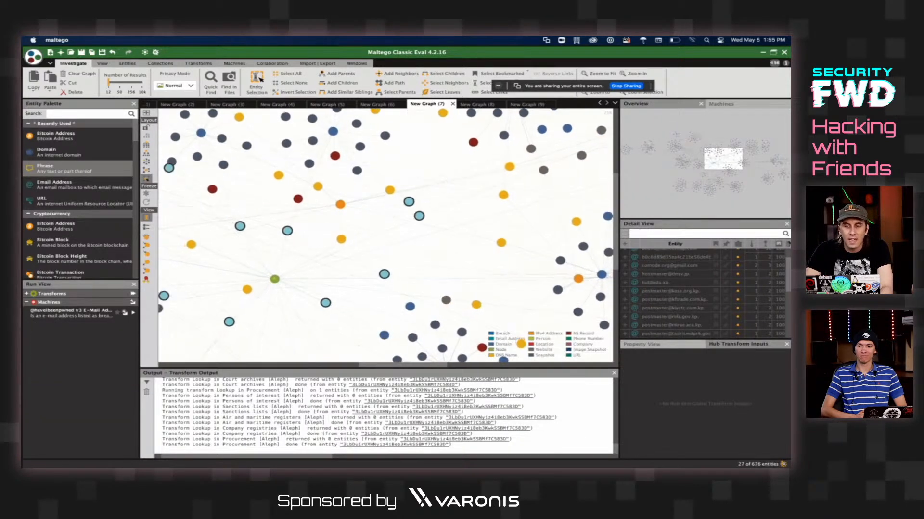
pyautogui.moveTo(723, 159); pyautogui.dragTo(702, 175)
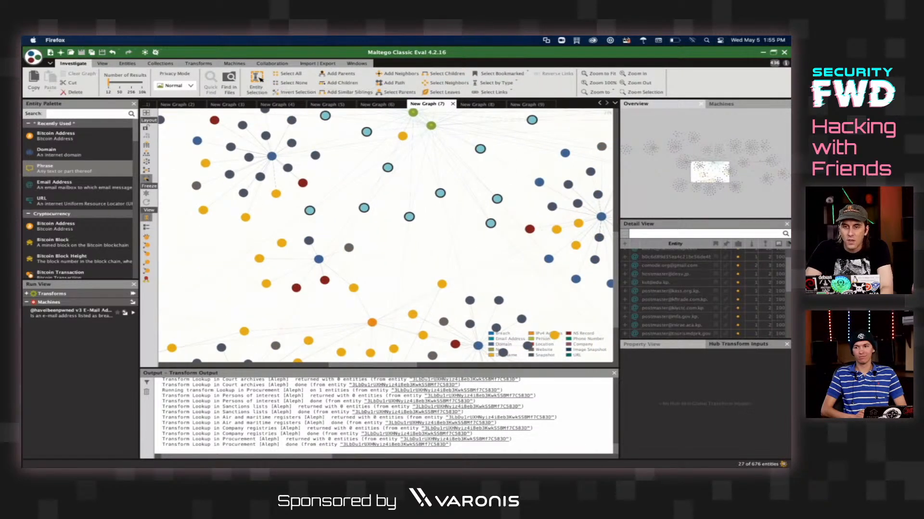
pyautogui.click(496, 83)
pyautogui.moveTo(495, 102)
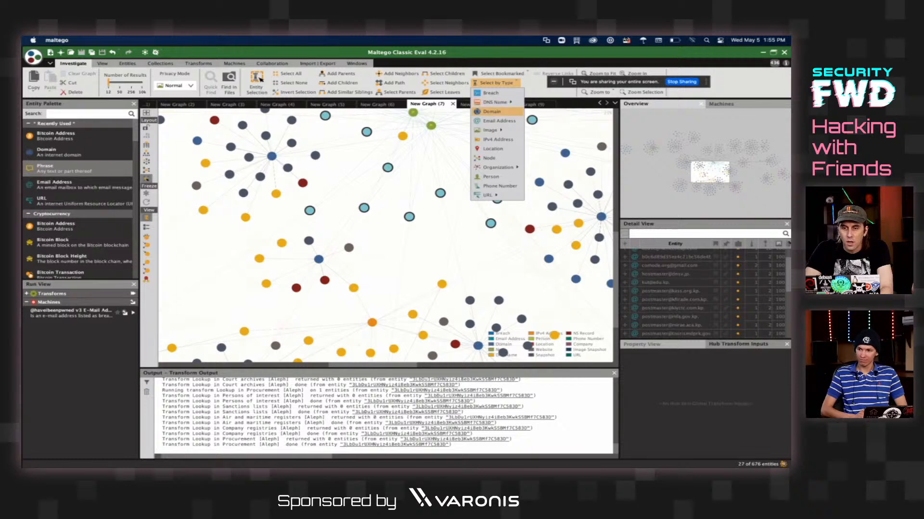
pyautogui.click(498, 139)
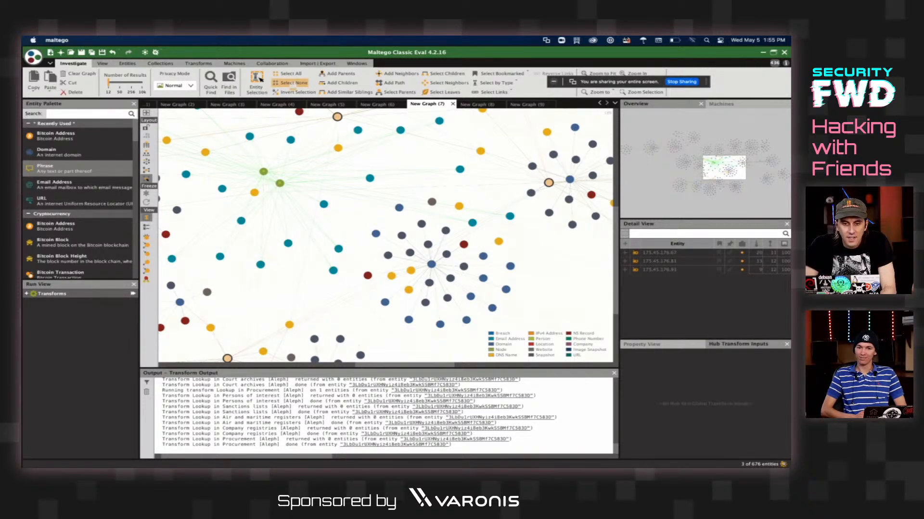
pyautogui.click(294, 92)
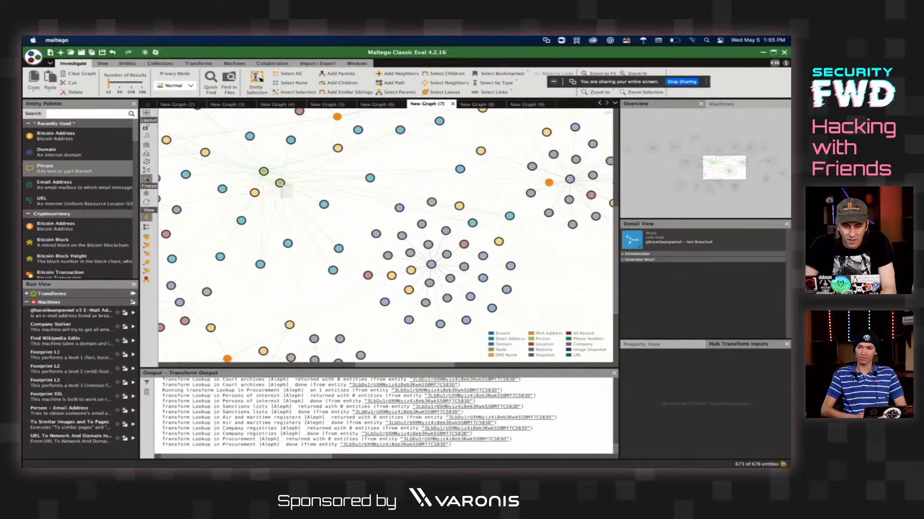
pyautogui.rightClick(281, 185)
pyautogui.click(296, 336)
pyautogui.press('Return')
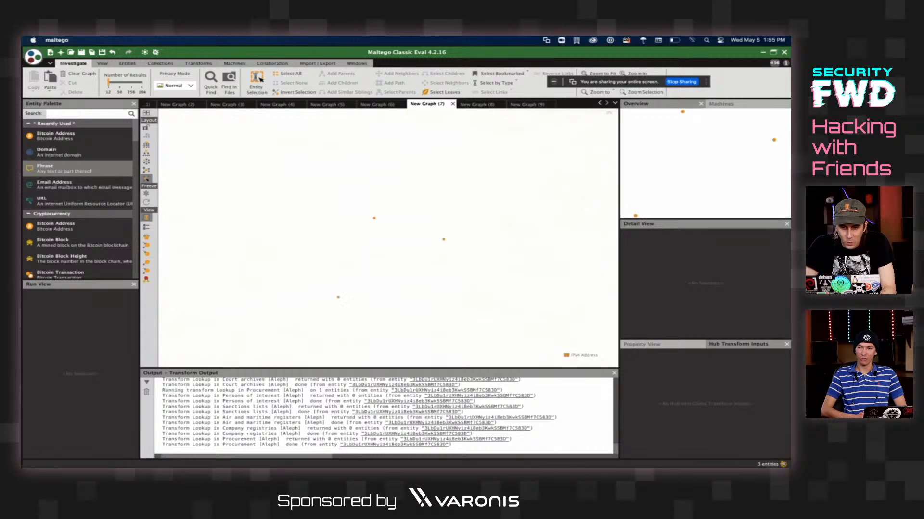
pyautogui.click(146, 170)
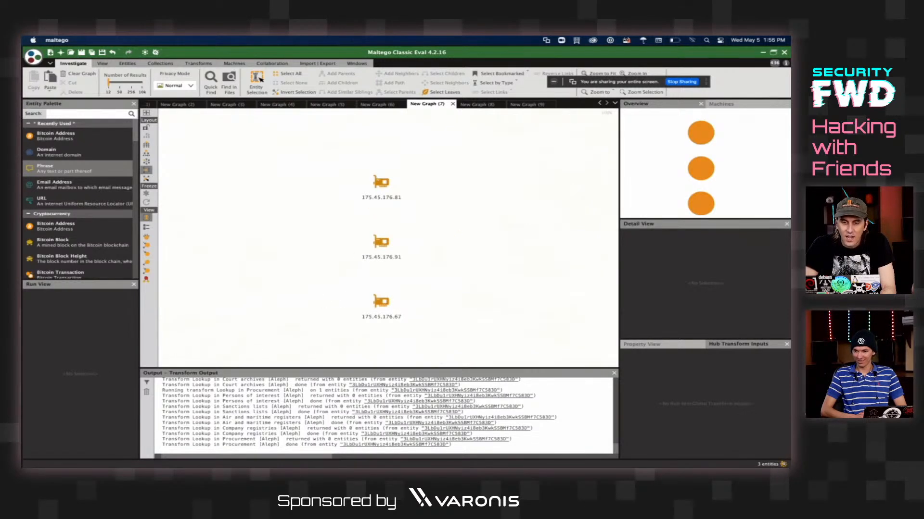
# - Run Shodan's To Vulnerabilities transform on all three IPv4 addresses in New Graph (7)
pyautogui.hotkey('ctrl', 'a')
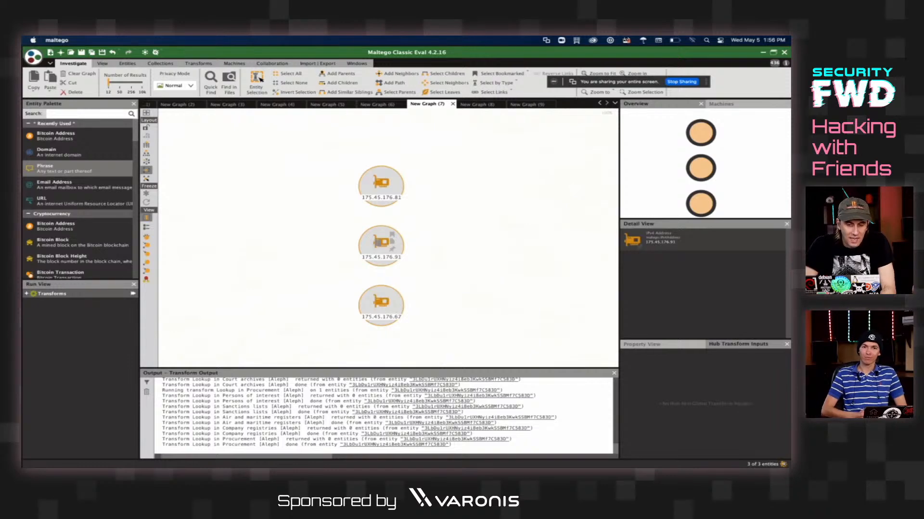
pyautogui.rightClick(378, 242)
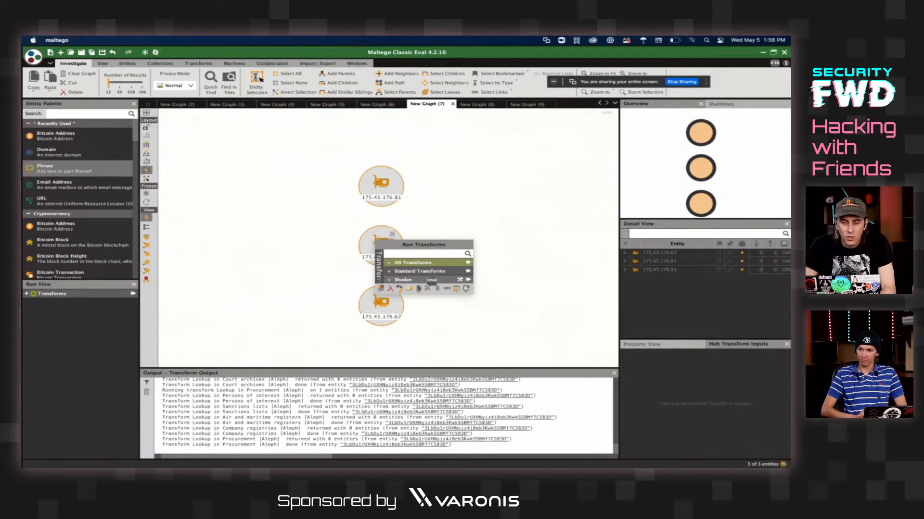
pyautogui.click(431, 280)
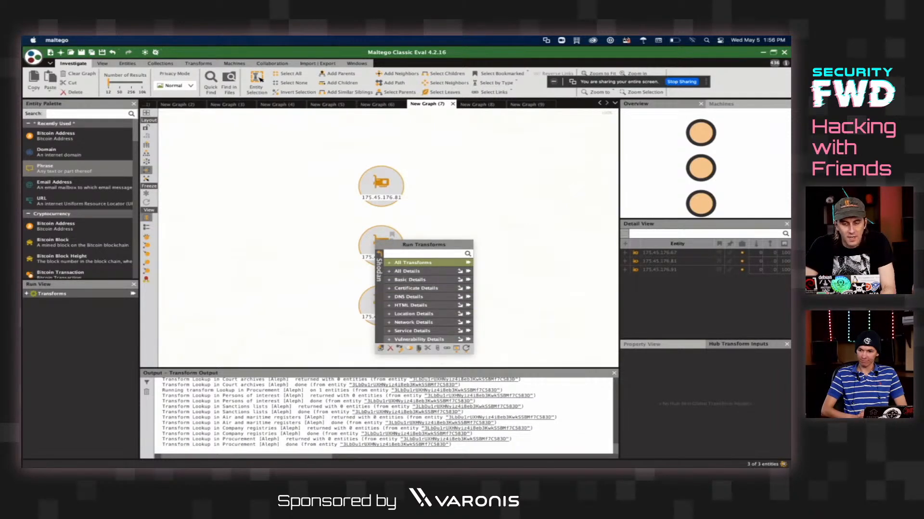
pyautogui.click(468, 339)
pyautogui.click(453, 300)
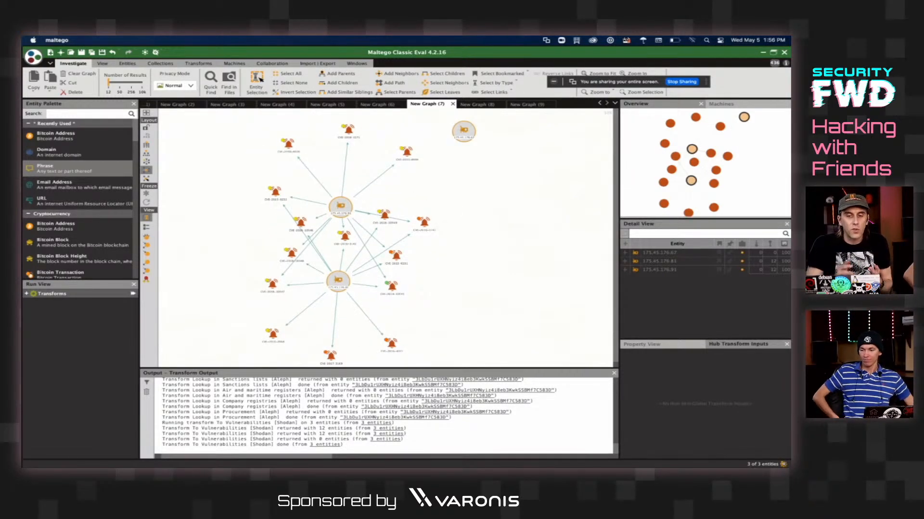
# - Look up CVE-2015-0231 on the web from its entity details and read its cve.mitre.org record
pyautogui.click(428, 221)
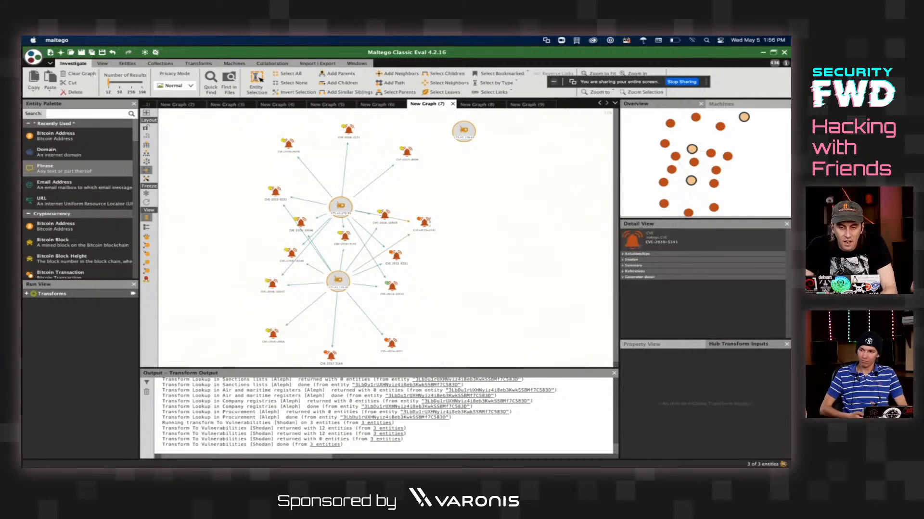
pyautogui.doubleClick(397, 255)
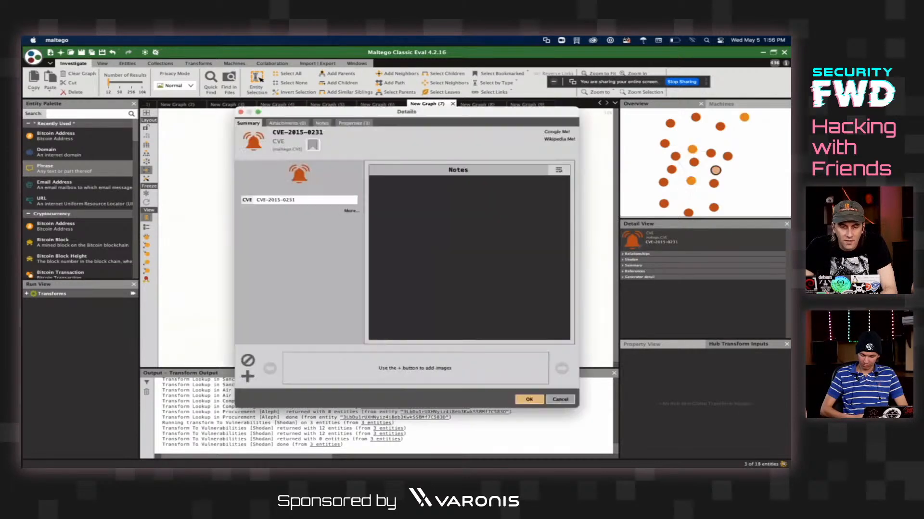
pyautogui.click(557, 132)
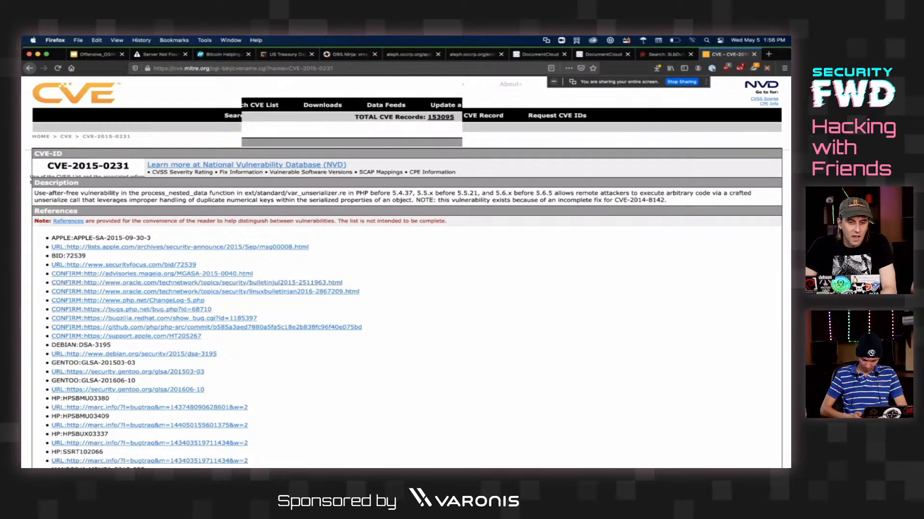
pyautogui.scroll(-5, 407, 272)
pyautogui.scroll(-9, 407, 272)
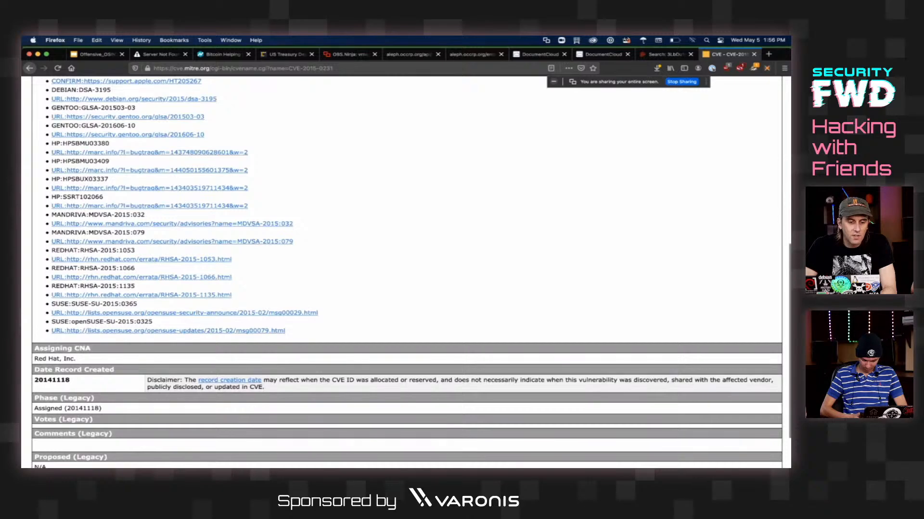
pyautogui.scroll(15, 407, 272)
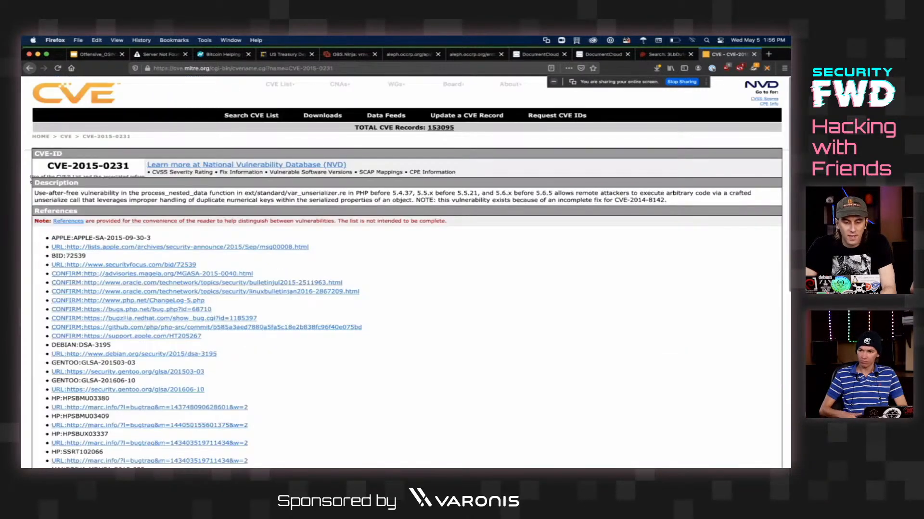
# - Return to Maltego, check the CVSS properties of CVE-2015-0231 and close its details without changes
pyautogui.press('super+Tab')
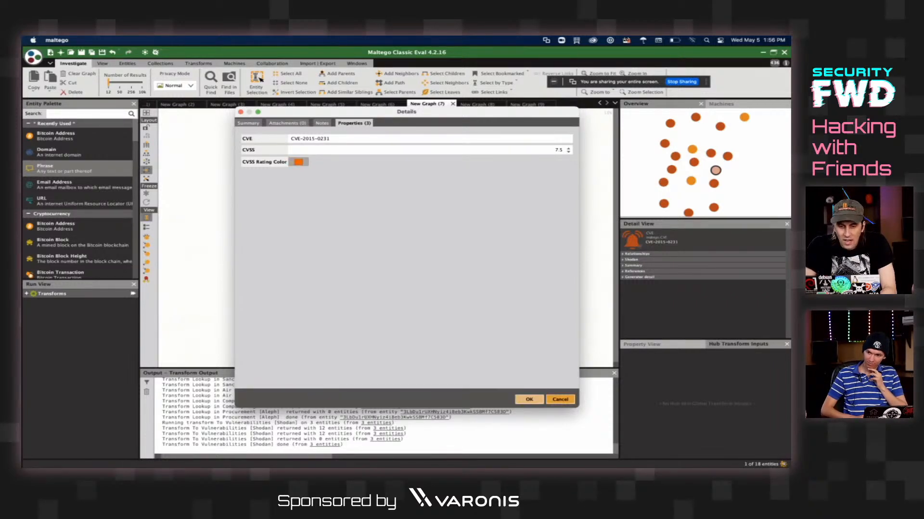
pyautogui.click(559, 399)
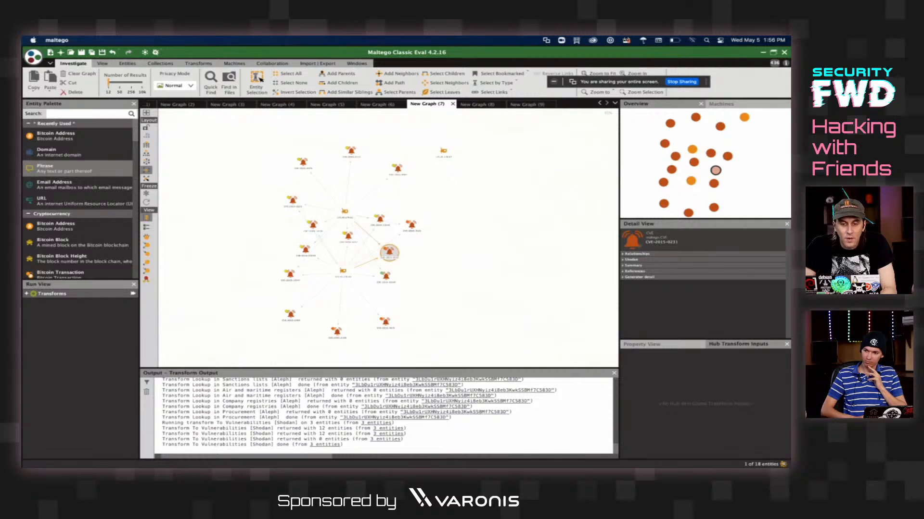